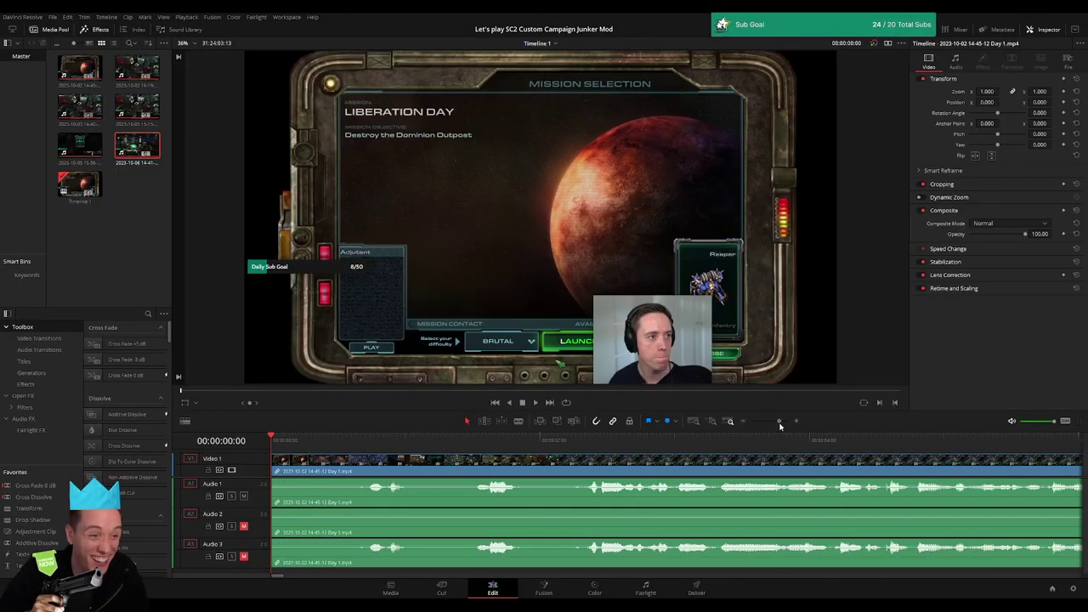
# - Add fade-ins to the start of Video 1 and Audio 1–3, then preview the opening
pyautogui.press('space')
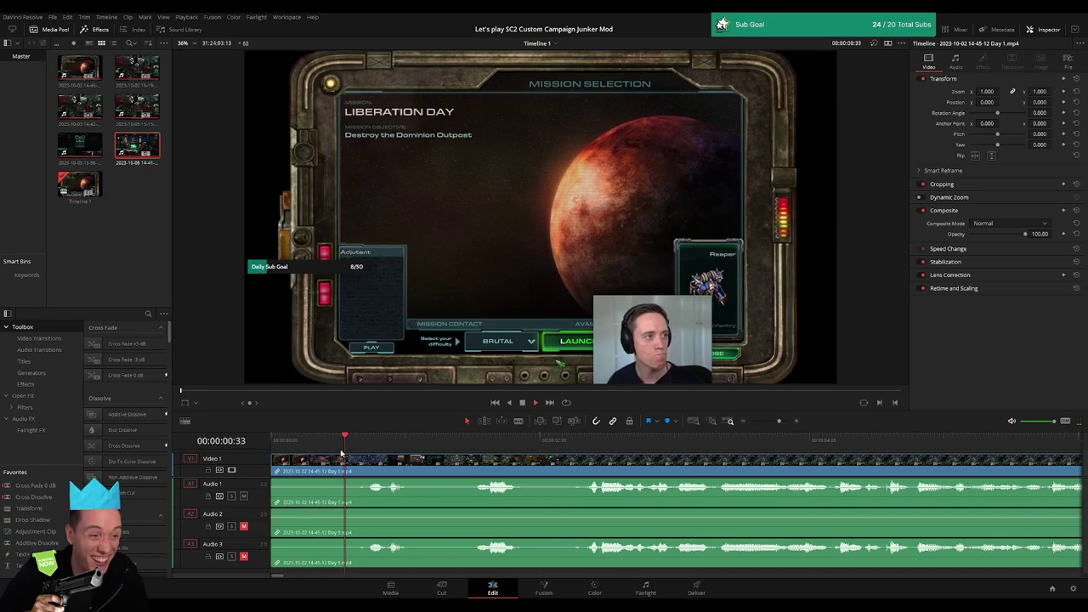
pyautogui.press('Home')
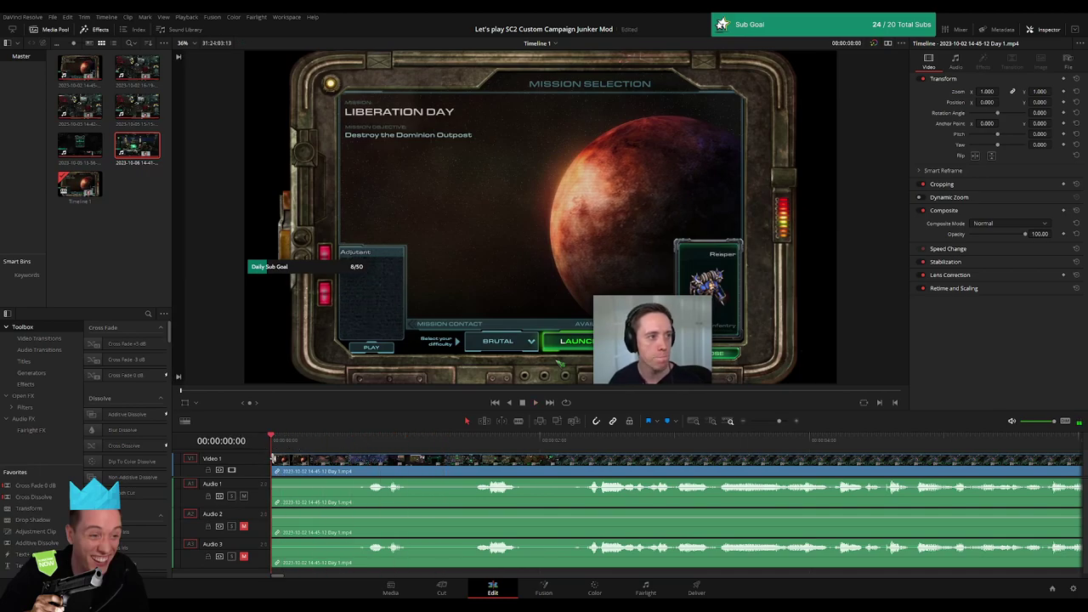
pyautogui.moveTo(338, 459); pyautogui.dragTo(409, 459)
pyautogui.moveTo(273, 480); pyautogui.dragTo(408, 480)
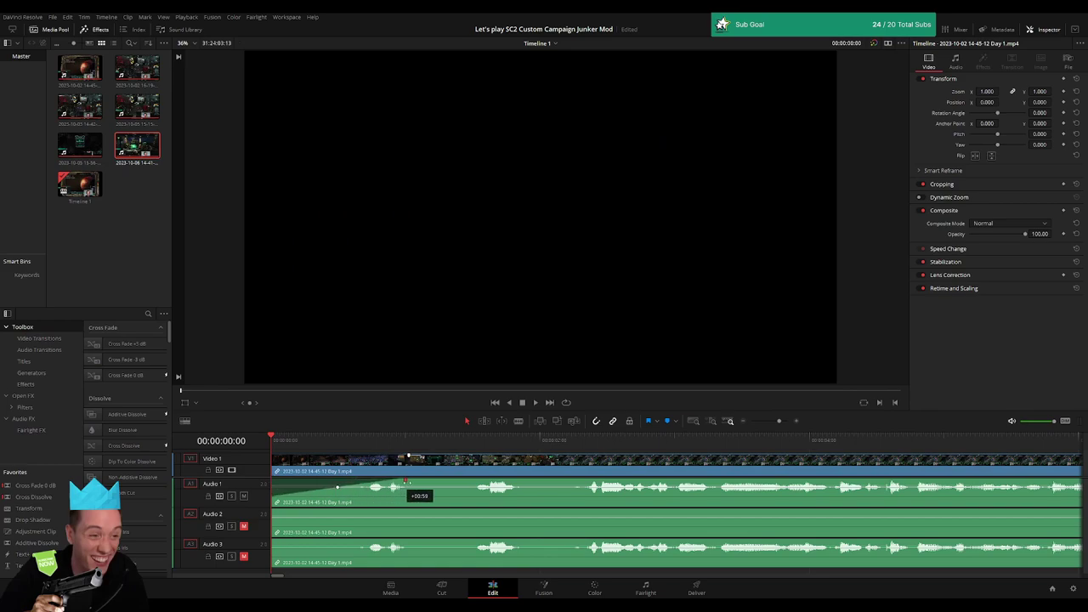
pyautogui.moveTo(273, 510); pyautogui.dragTo(405, 511)
pyautogui.moveTo(273, 541); pyautogui.dragTo(400, 541)
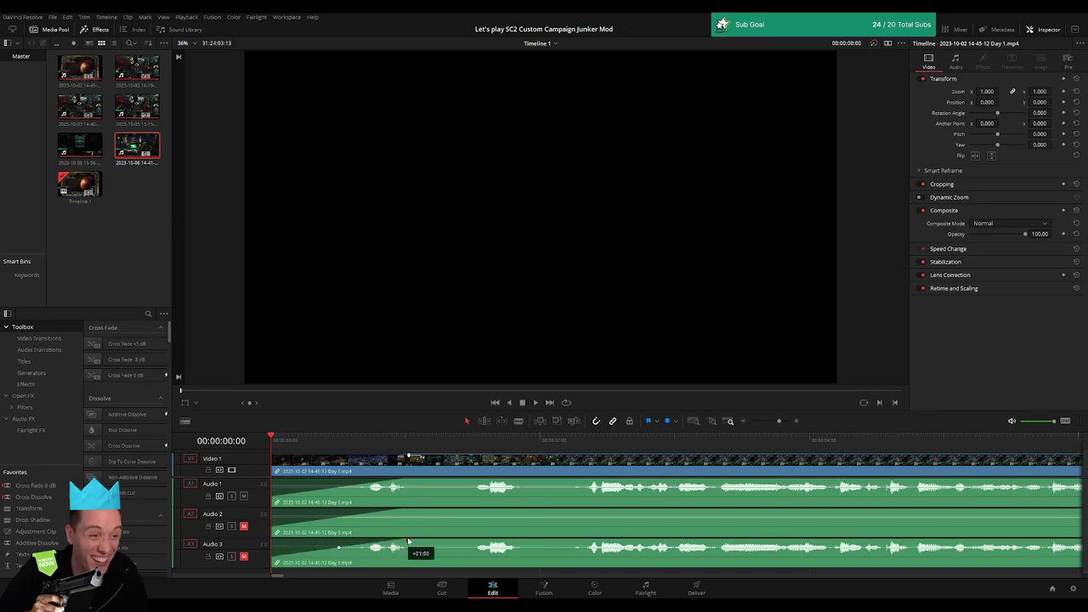
pyautogui.press('space')
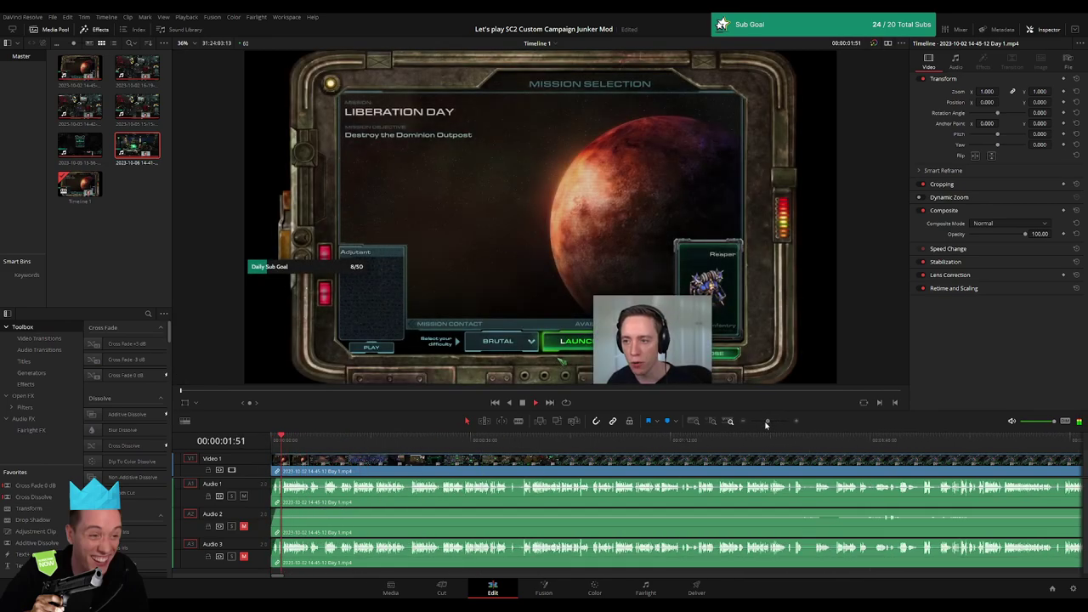
pyautogui.click(744, 422)
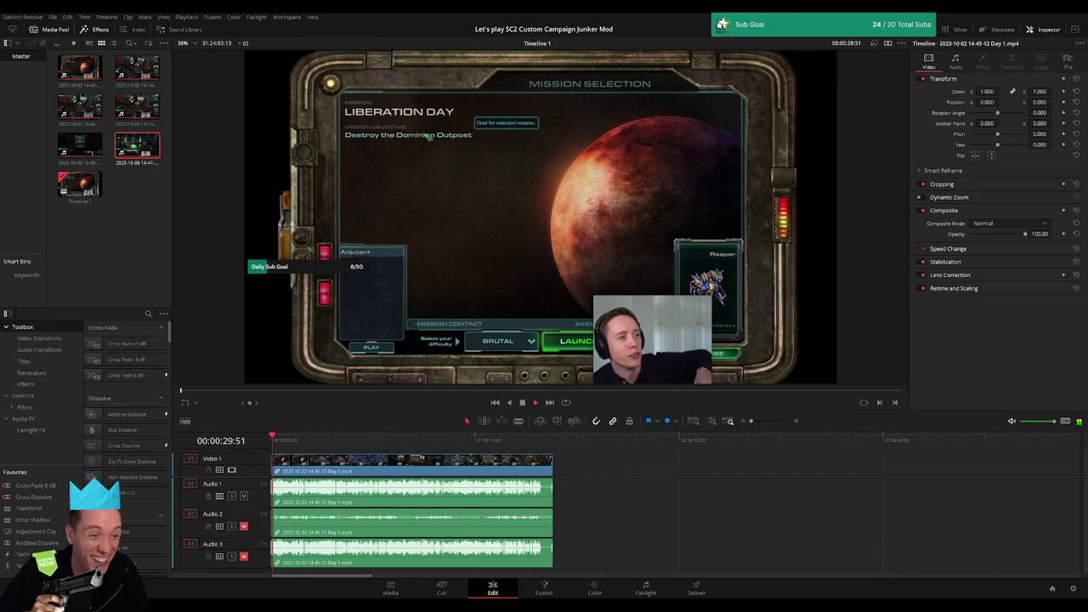
pyautogui.click(760, 420)
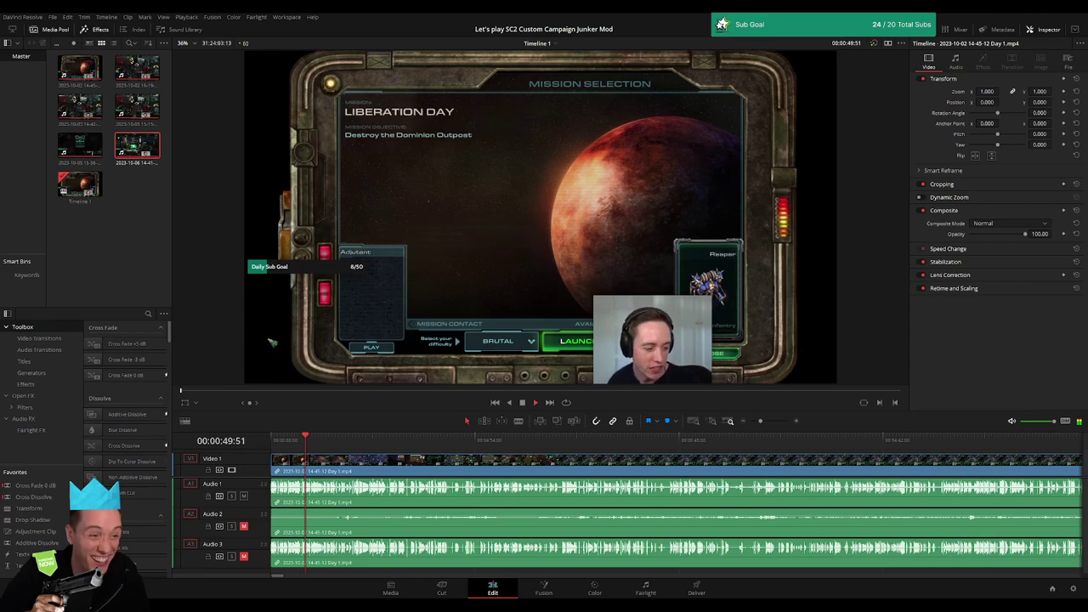
pyautogui.moveTo(256, 477); pyautogui.dragTo(257, 479)
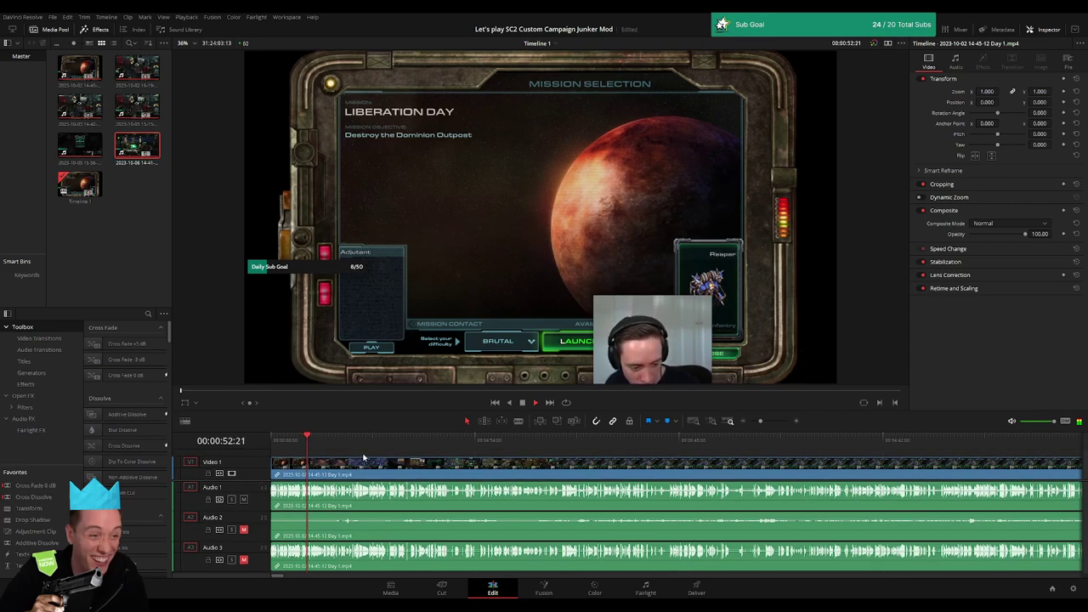
pyautogui.press('Home')
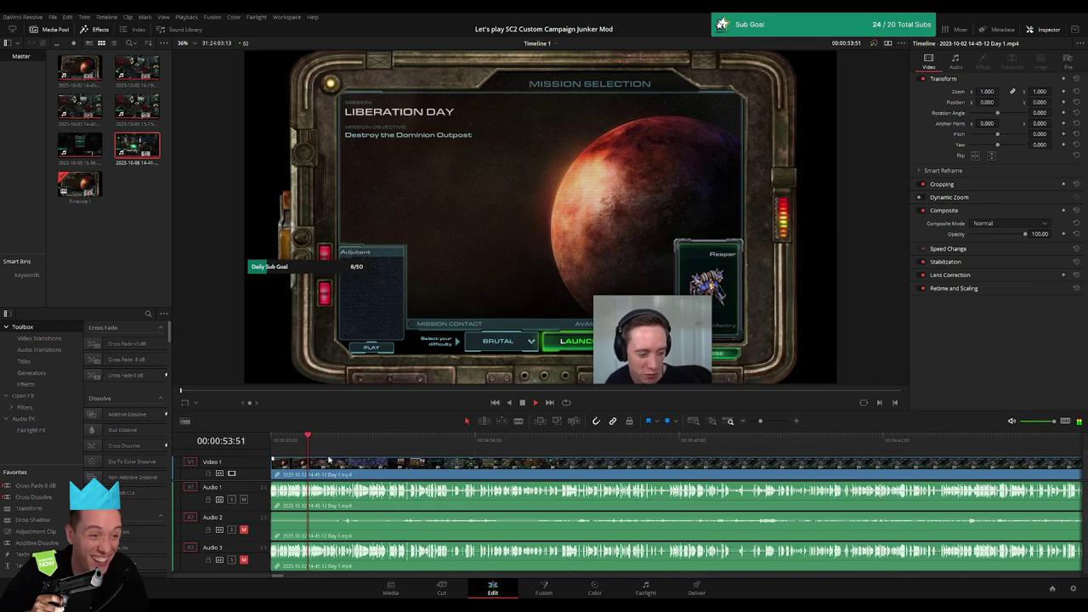
pyautogui.click(330, 442)
pyautogui.moveTo(330, 442); pyautogui.dragTo(352, 443)
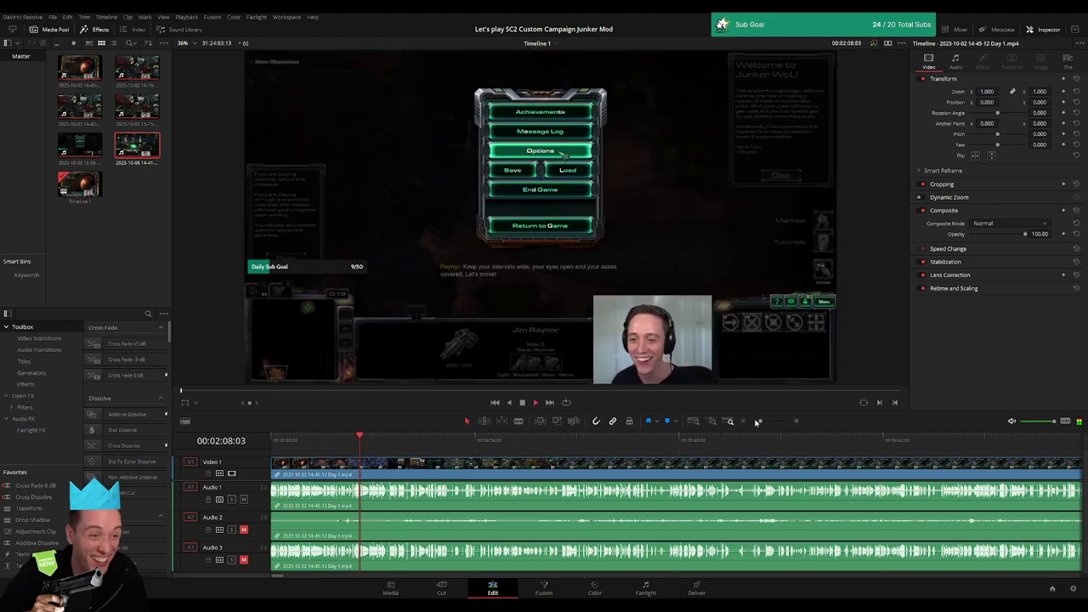
# - Zoom the timeline and jump to about 51:35 in the Day 1 footage, playing from there
pyautogui.moveTo(760, 421); pyautogui.dragTo(750, 422)
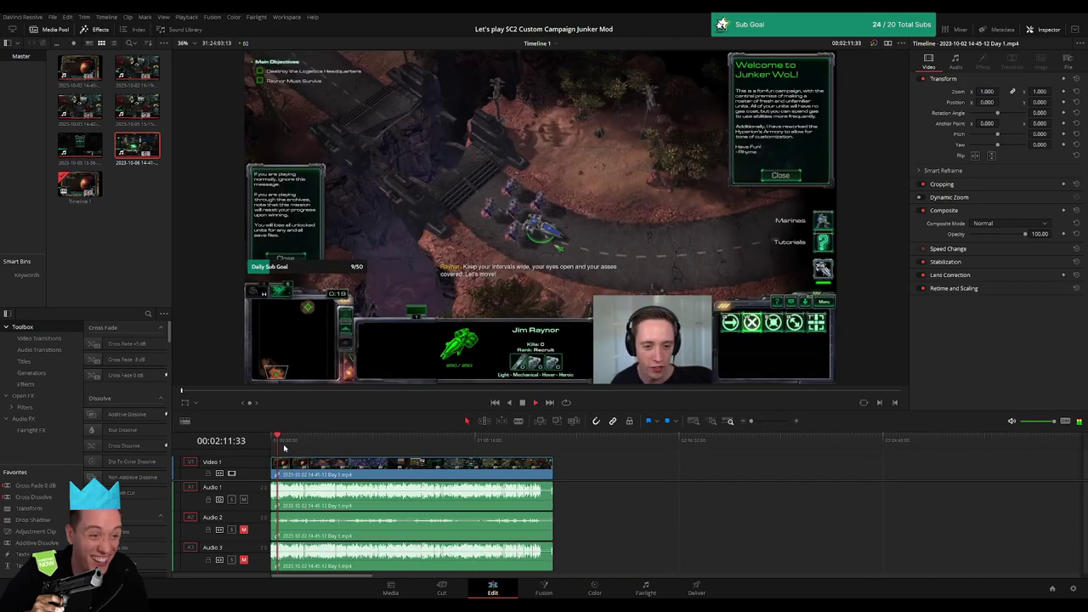
pyautogui.moveTo(306, 440); pyautogui.dragTo(419, 442)
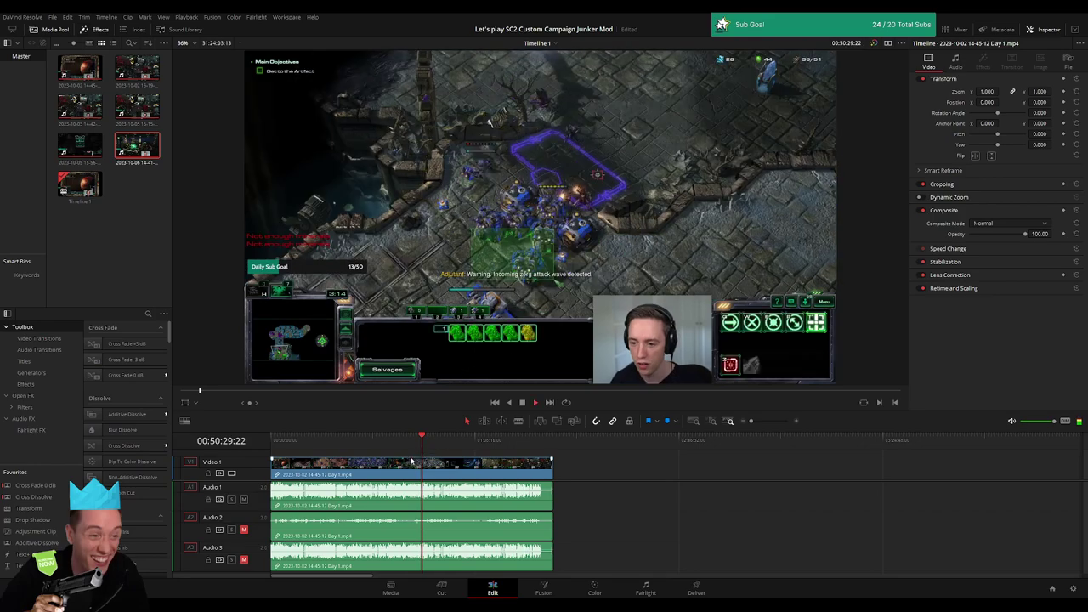
pyautogui.moveTo(751, 421); pyautogui.dragTo(769, 423)
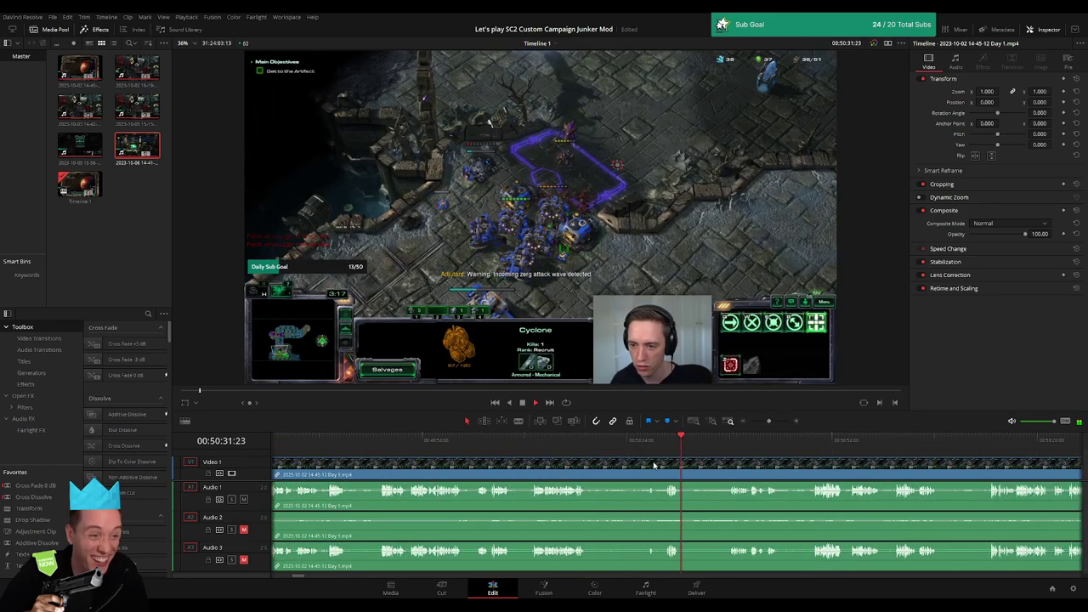
pyautogui.click(911, 439)
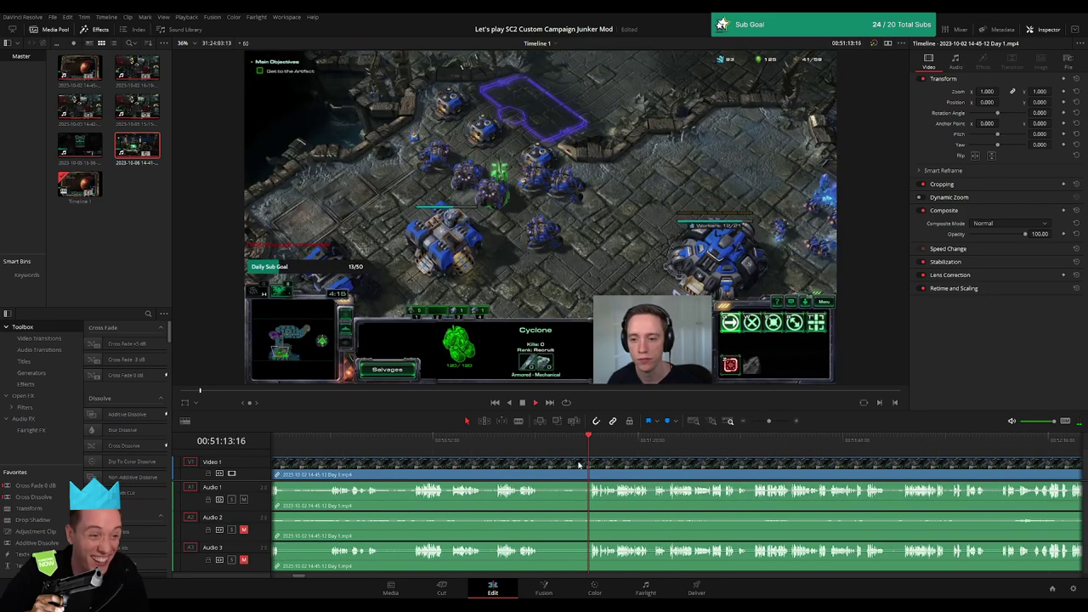
pyautogui.click(749, 442)
pyautogui.press('space')
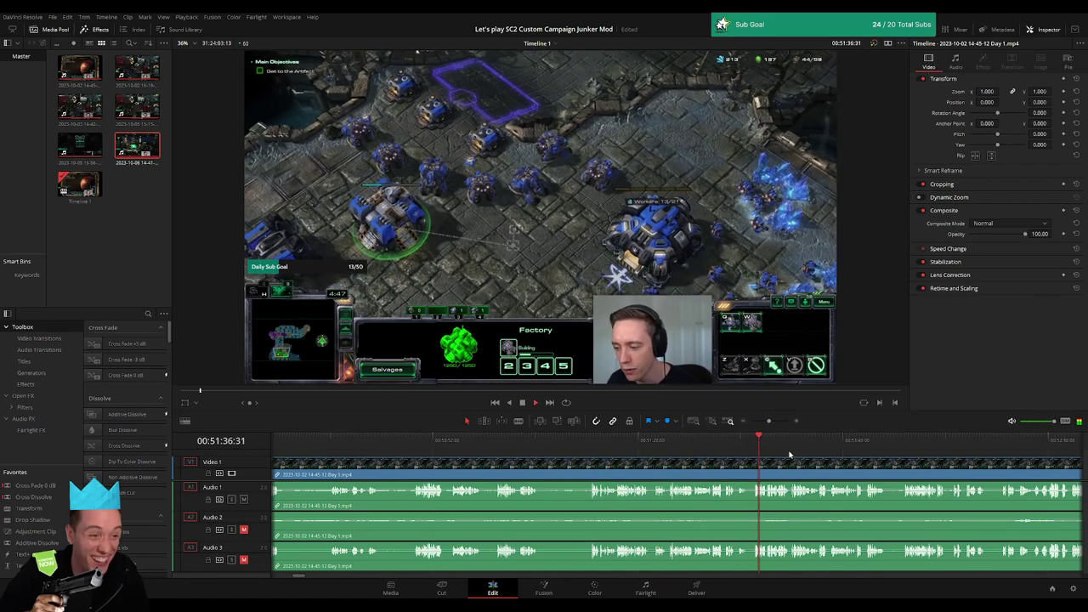
pyautogui.hscroll(3, 526, 442)
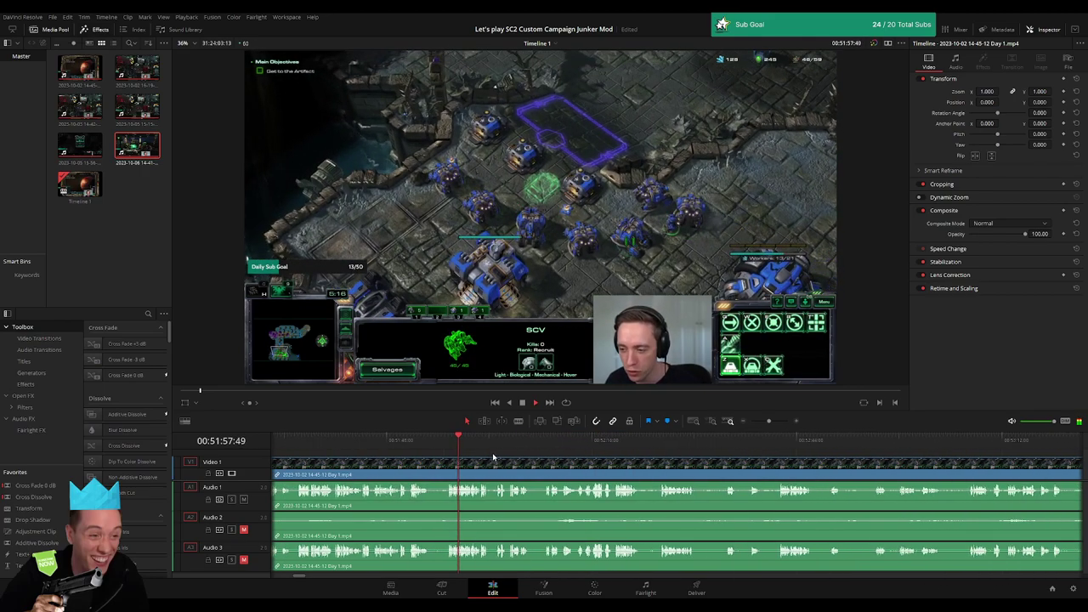
# - Step through the footage from about 52:10 and park the playhead exactly on 00:52:41:00
pyautogui.click(547, 439)
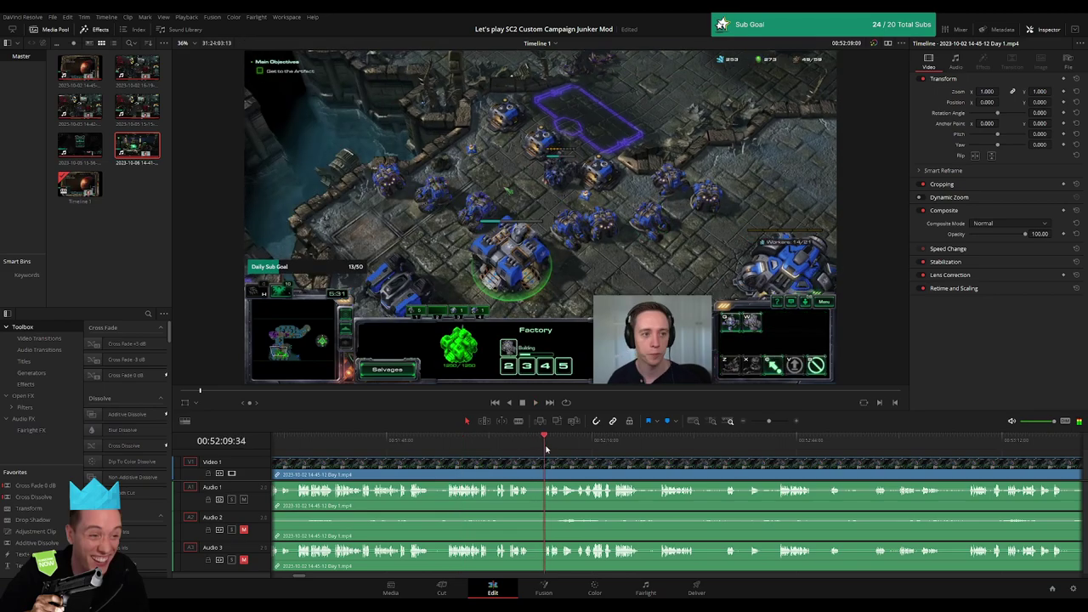
pyautogui.click(651, 439)
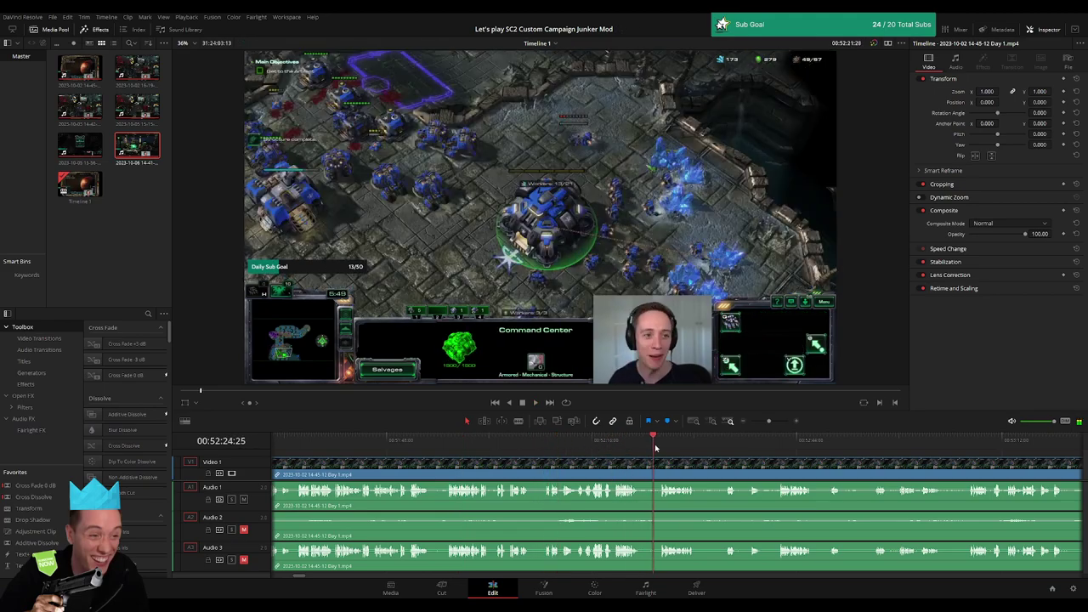
pyautogui.click(735, 441)
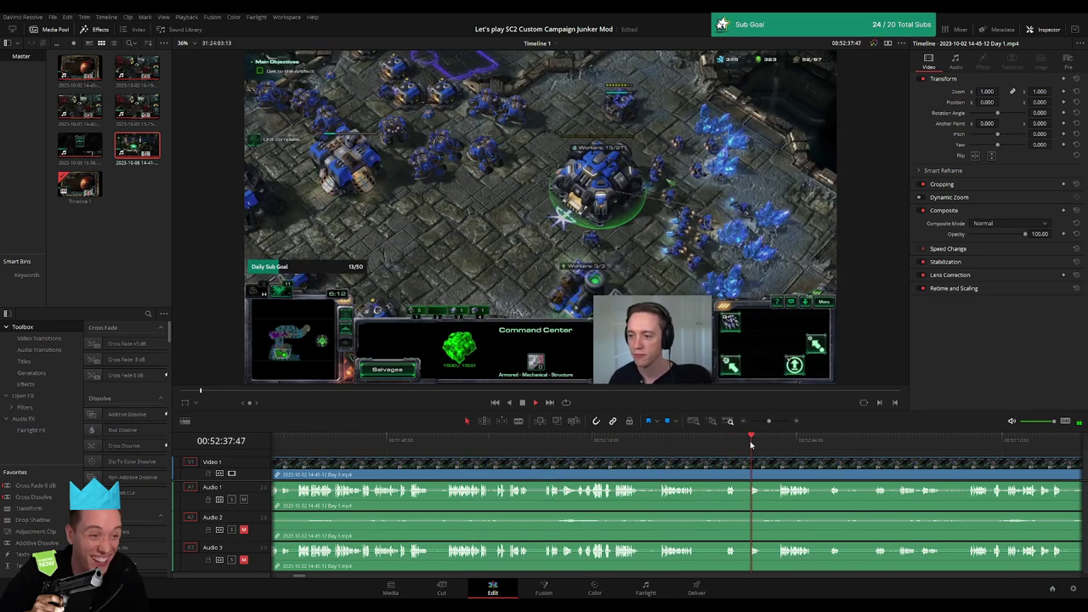
pyautogui.click(778, 440)
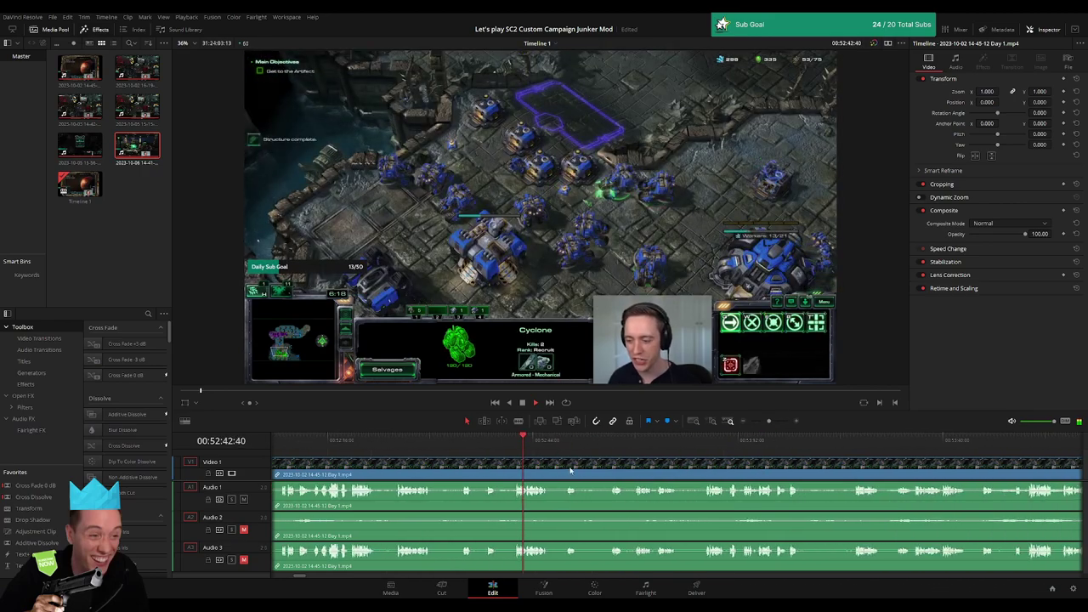
pyautogui.click(455, 441)
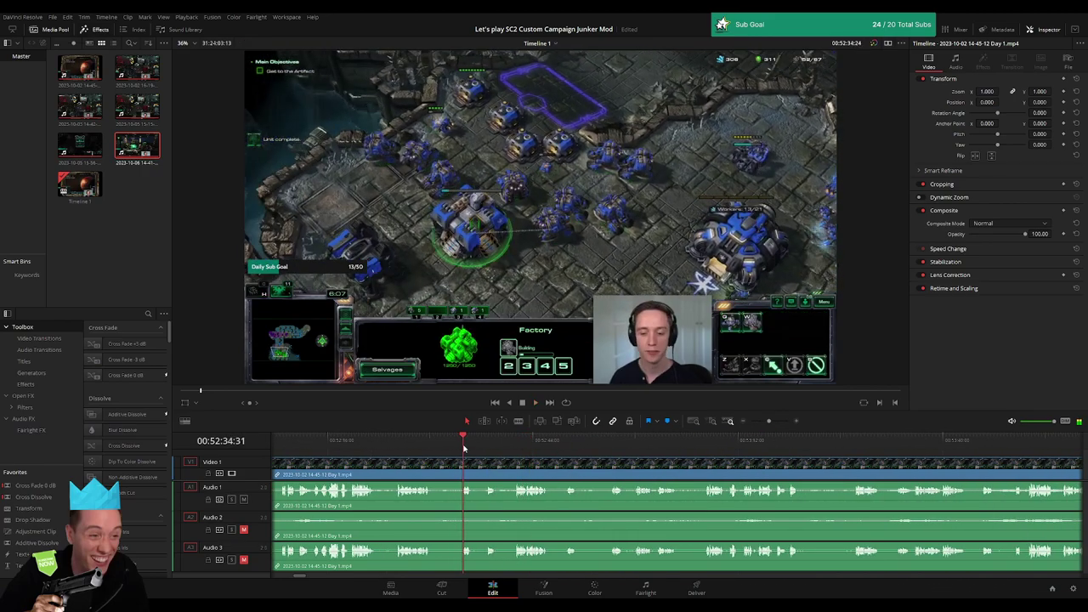
pyautogui.click(485, 441)
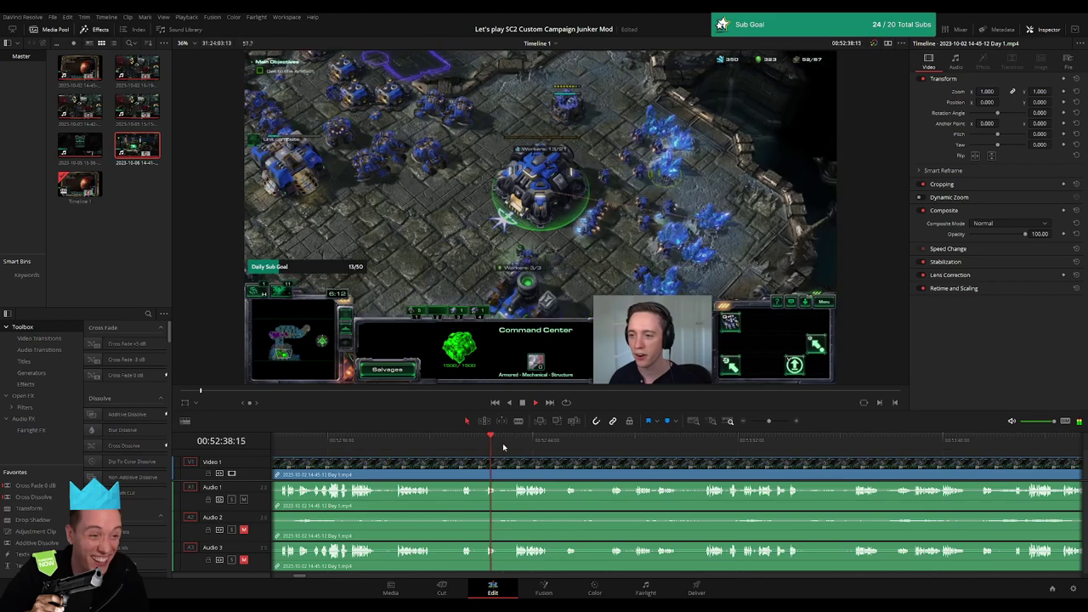
pyautogui.click(507, 441)
pyautogui.moveTo(768, 421); pyautogui.dragTo(777, 420)
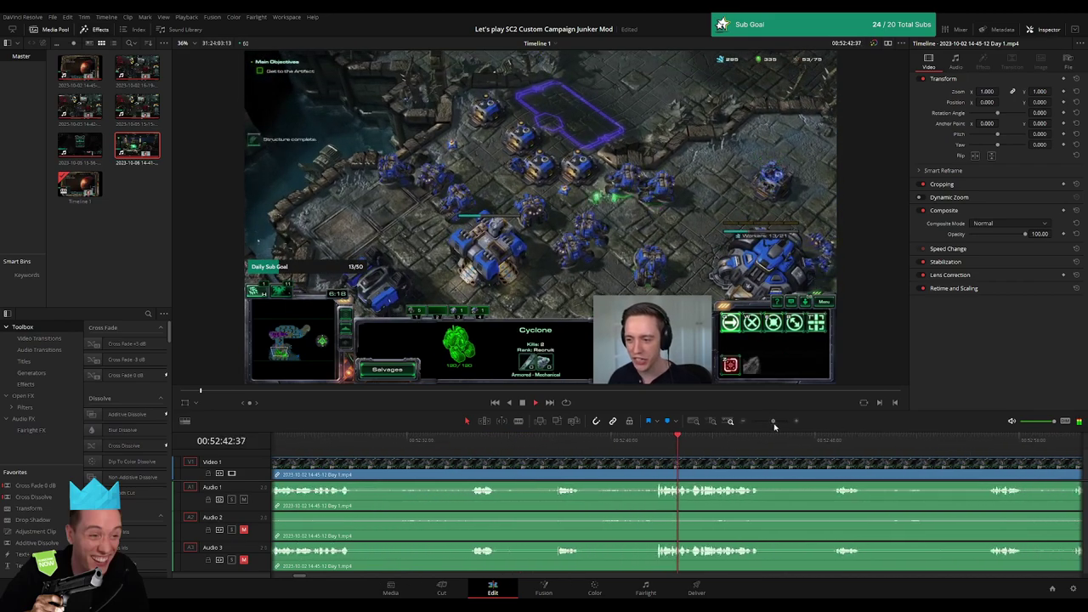
pyautogui.click(578, 440)
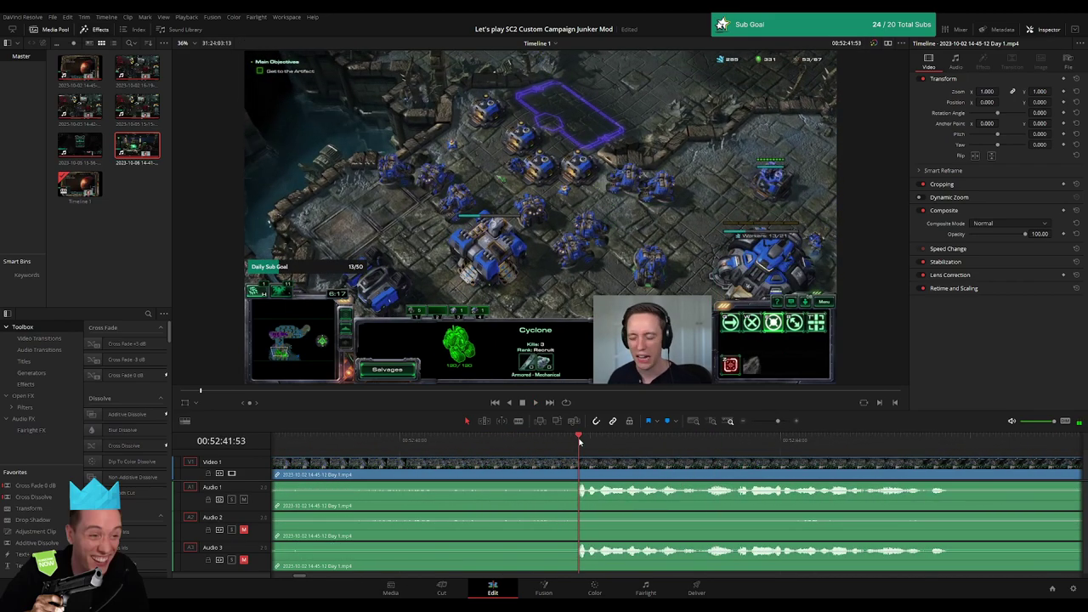
pyautogui.click(516, 444)
pyautogui.click(496, 451)
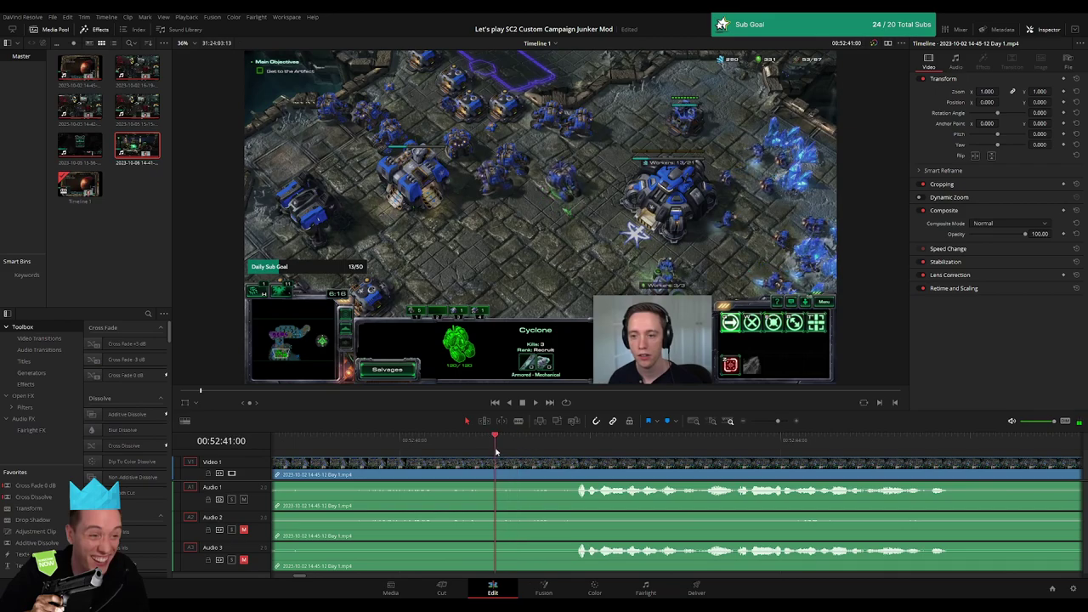
# - Blade all tracks at 00:52:41:00 and fade the video and Audio 1 out before the cut
pyautogui.hotkey('ctrl', 'b')
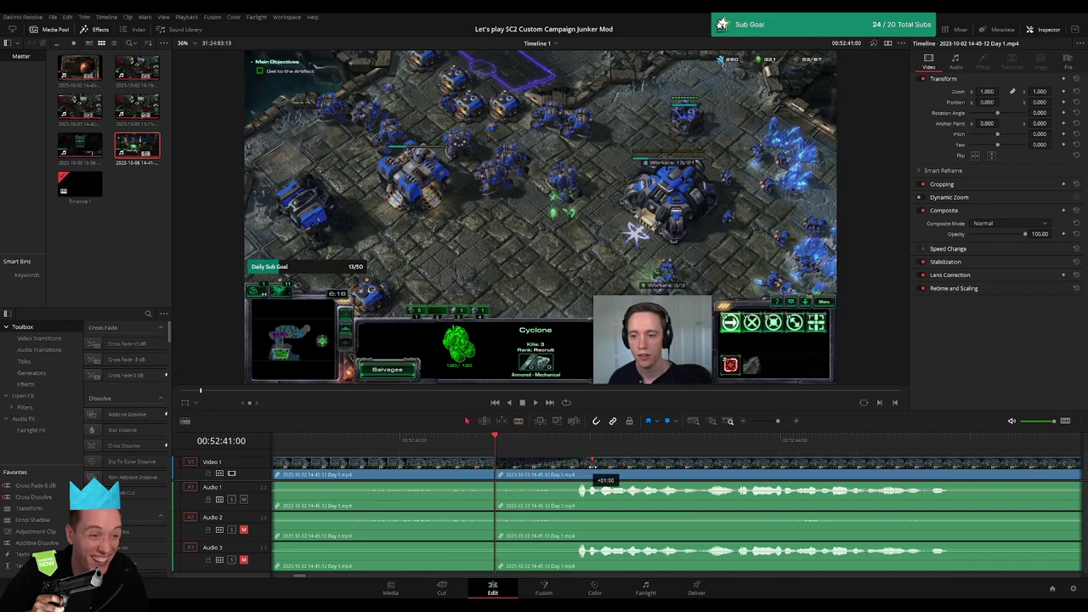
pyautogui.moveTo(593, 461); pyautogui.dragTo(401, 463)
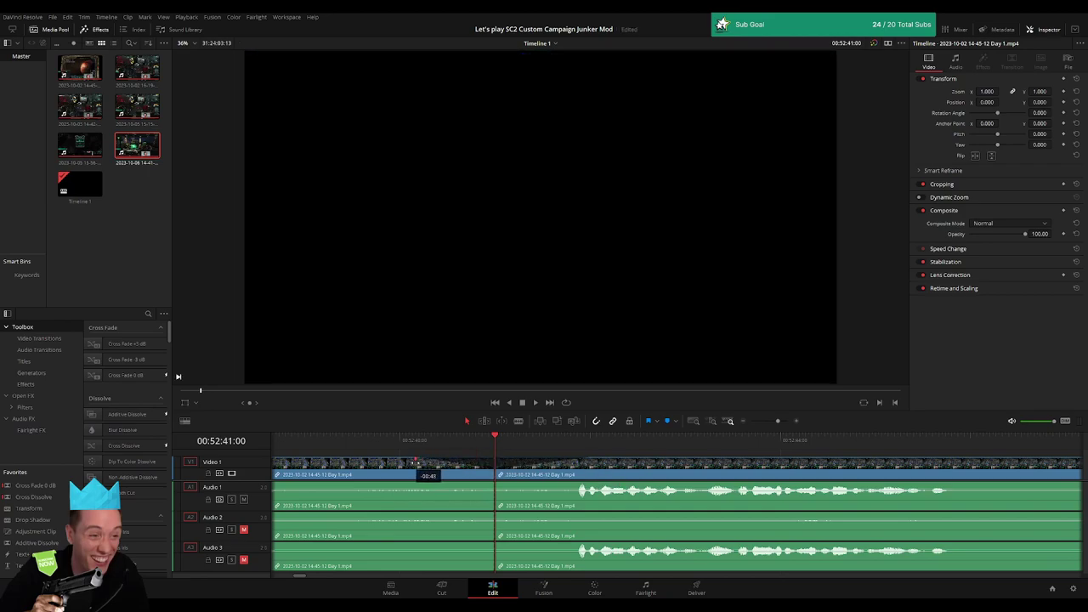
pyautogui.moveTo(490, 481); pyautogui.dragTo(397, 483)
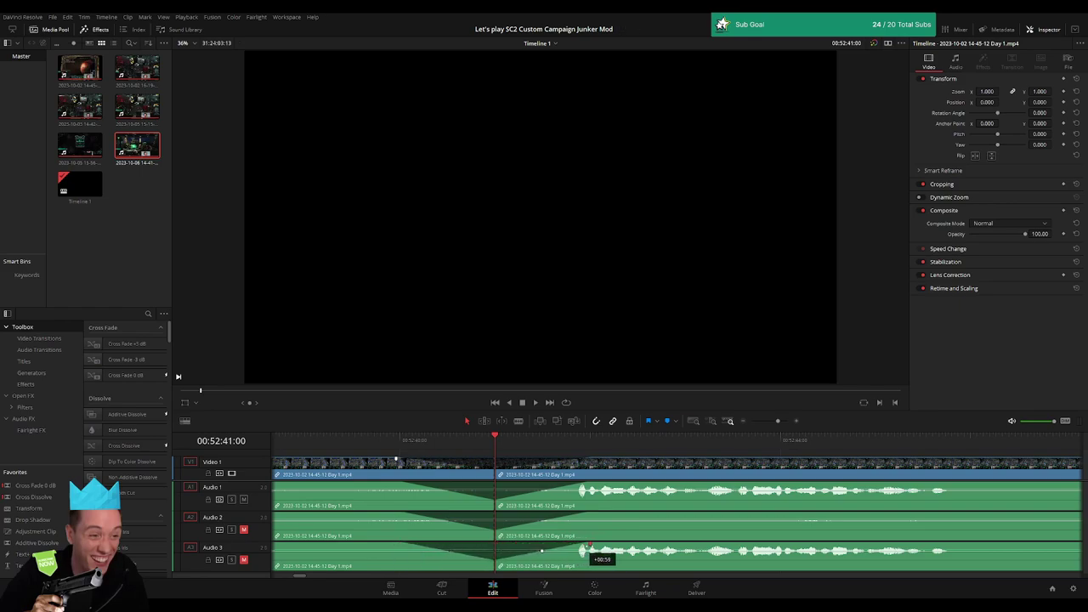
pyautogui.moveTo(778, 421); pyautogui.dragTo(752, 423)
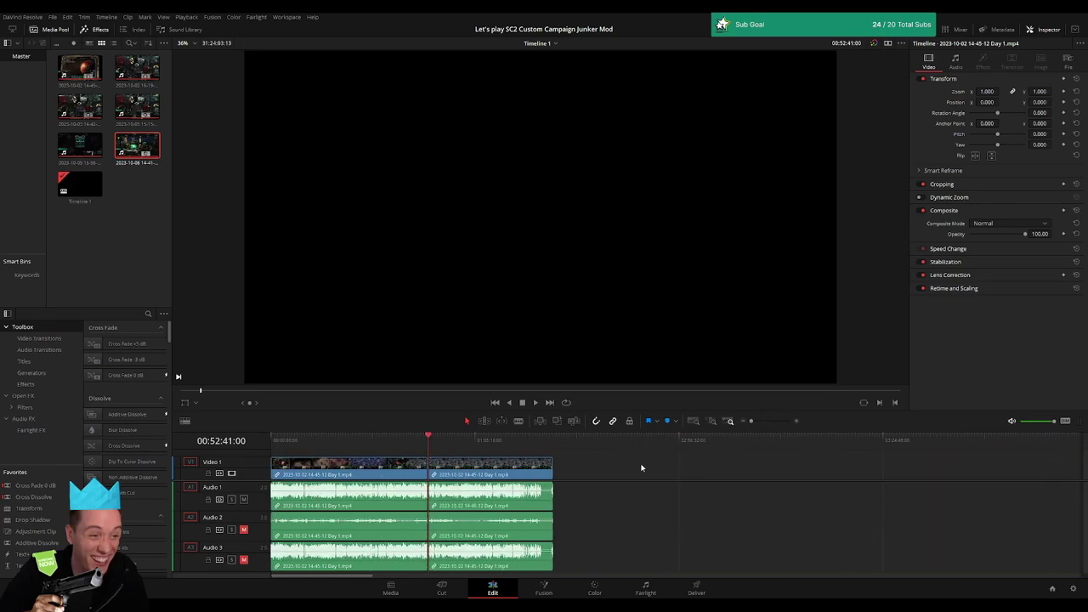
# - Park the playhead in the gap and slide the later Day 1 clip left to 02:00:00:00, then play
pyautogui.click(644, 474)
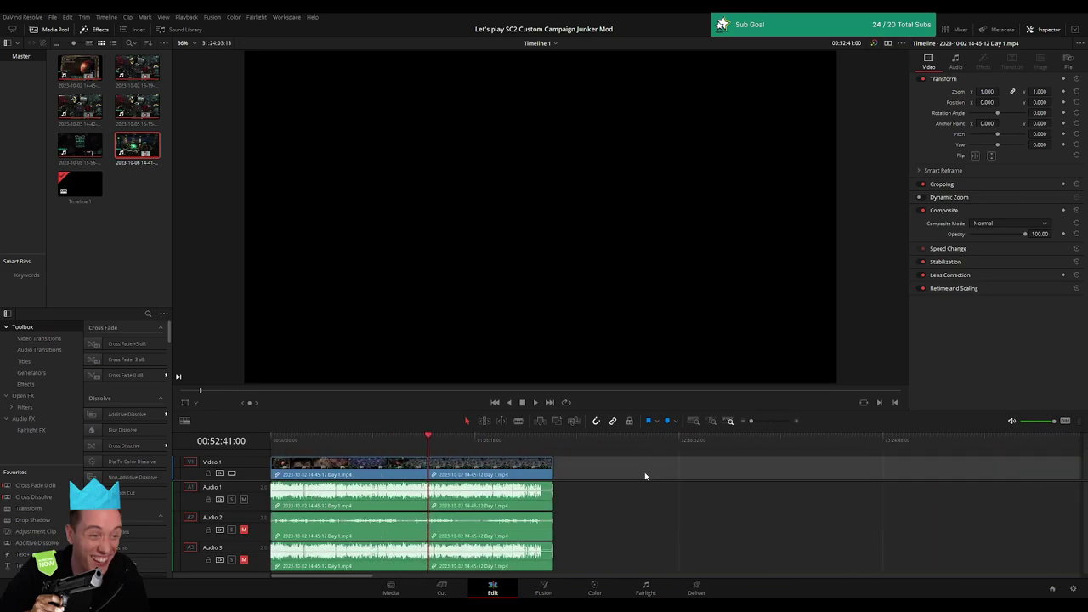
pyautogui.click(429, 452)
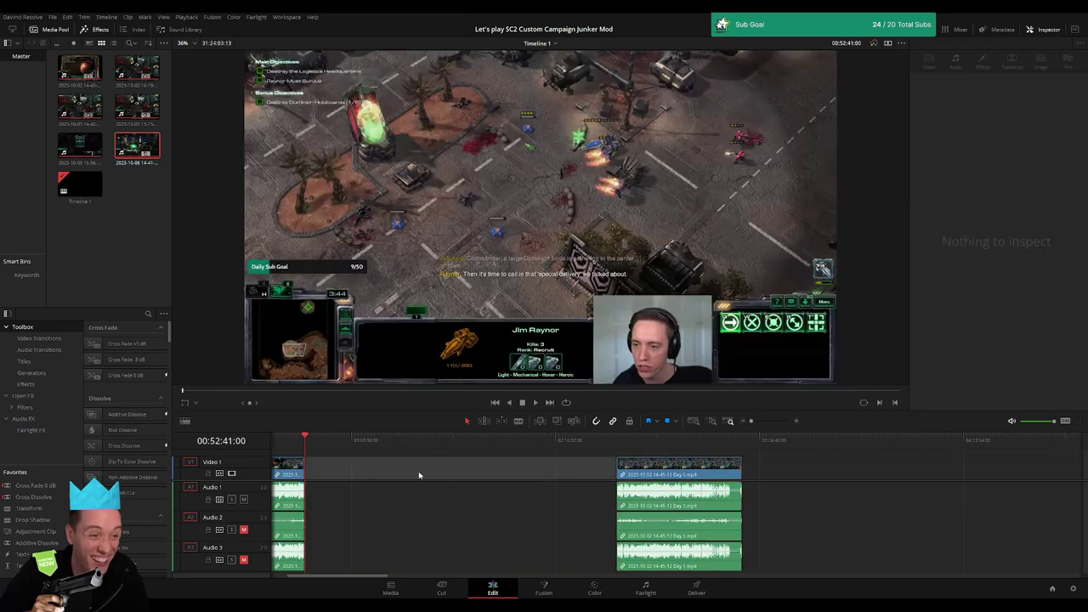
pyautogui.click(416, 449)
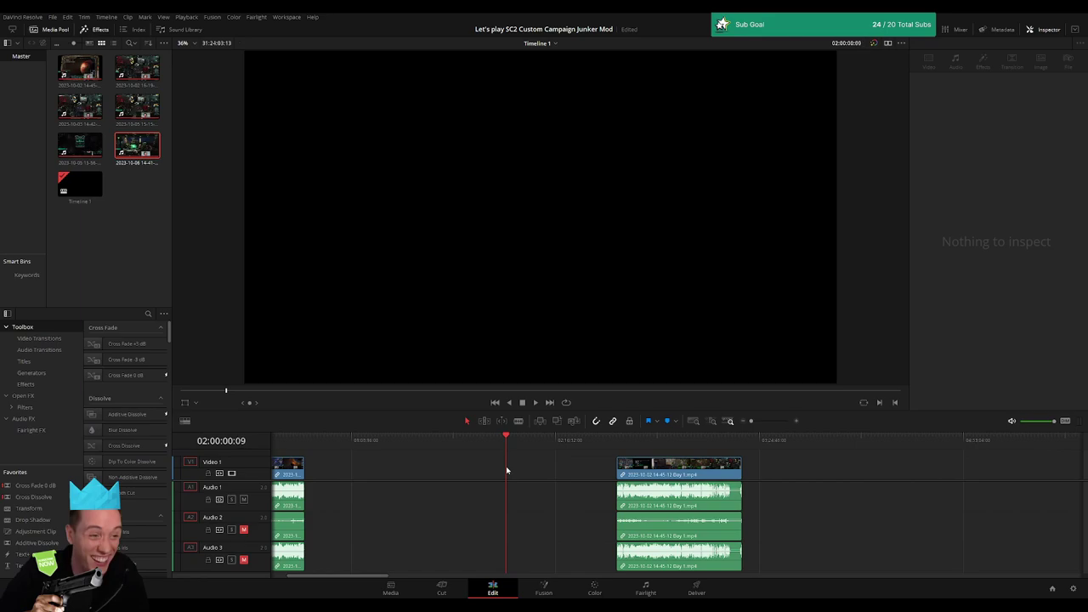
pyautogui.moveTo(655, 475); pyautogui.dragTo(544, 475)
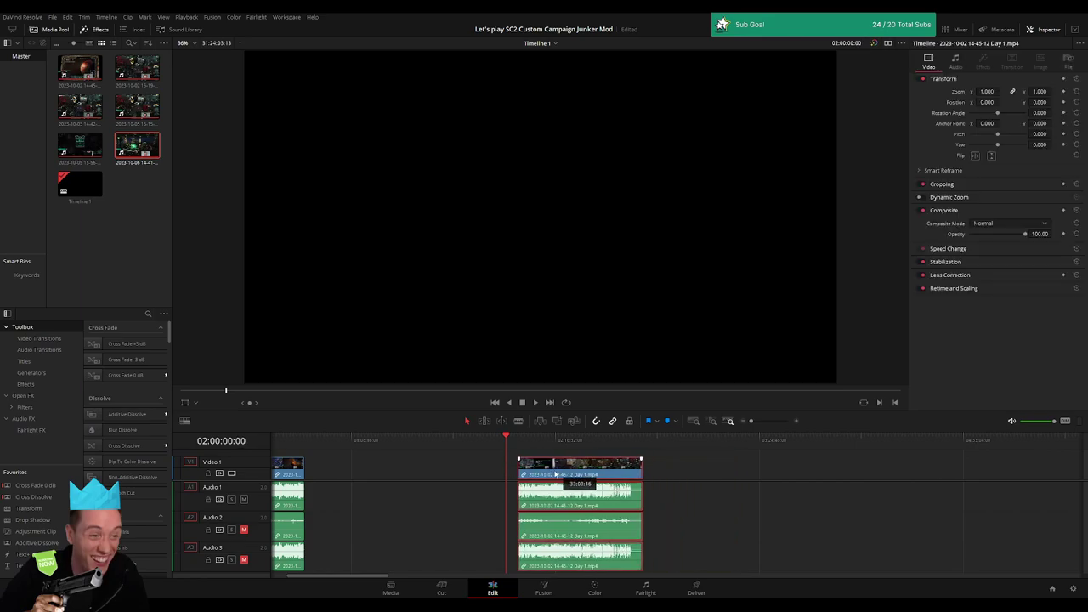
pyautogui.press('space')
pyautogui.click(477, 475)
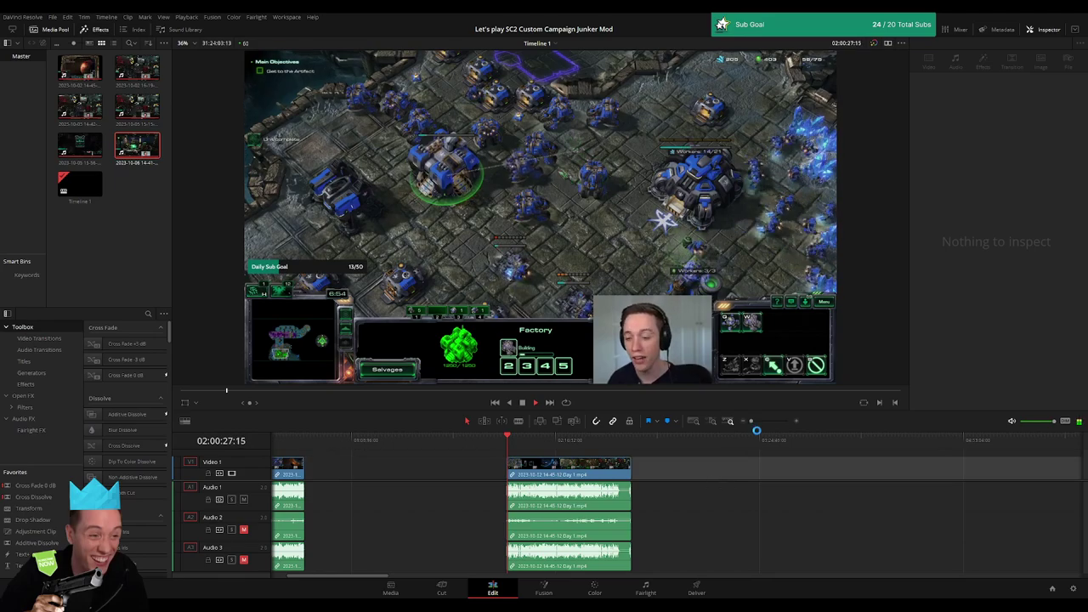
# - Scrub to about 02:37:27 and blade the later Day 1 clip across all tracks with the Blade tool
pyautogui.moveTo(751, 420); pyautogui.dragTo(751, 422)
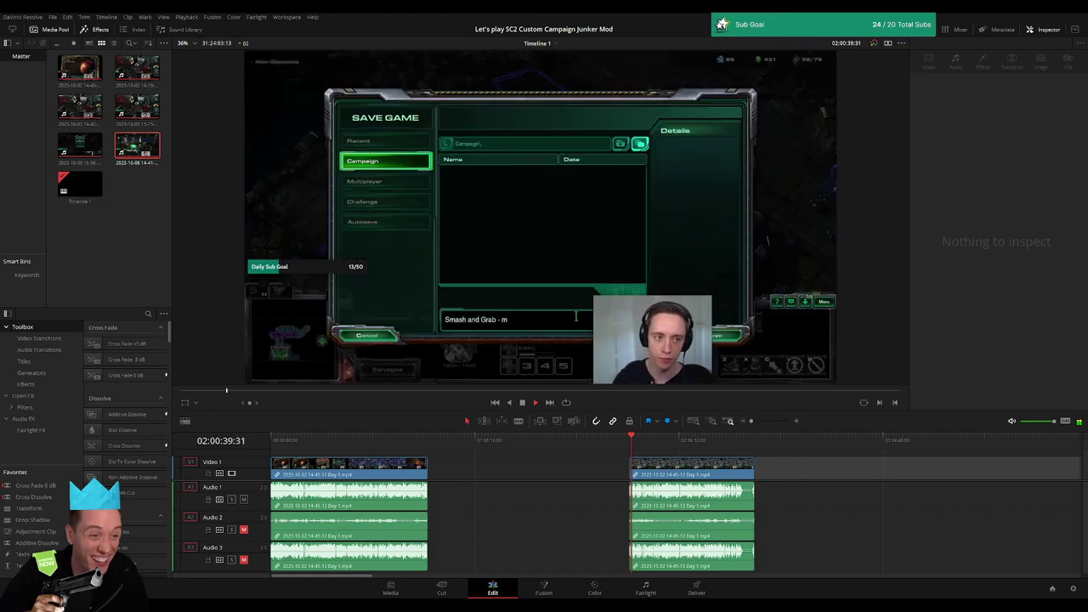
pyautogui.scroll(3, 583, 462)
pyautogui.scroll(-3, 364, 461)
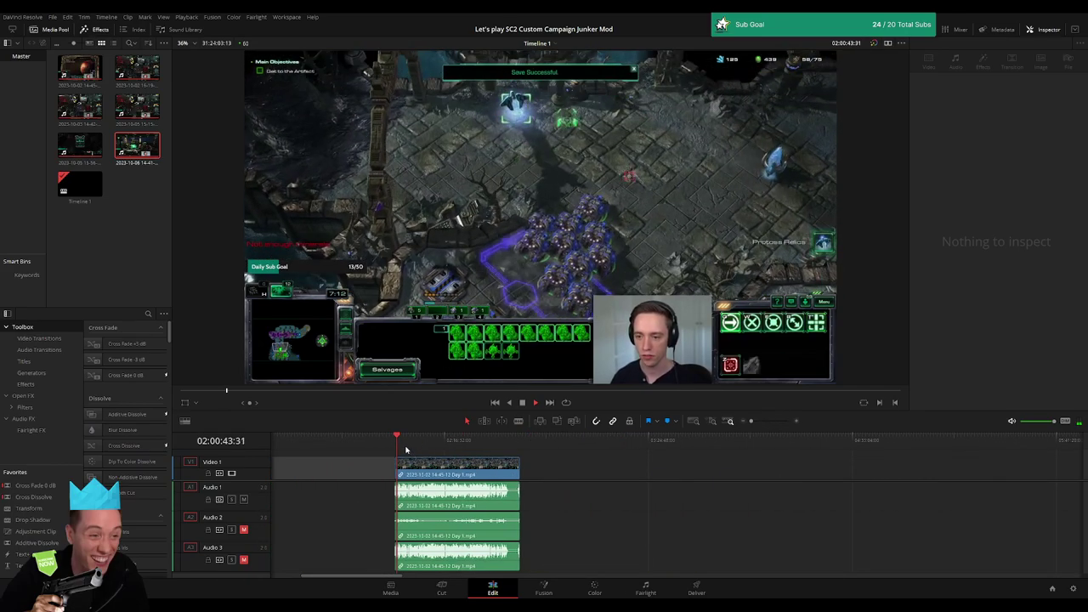
pyautogui.click(439, 449)
pyautogui.moveTo(447, 448); pyautogui.dragTo(508, 440)
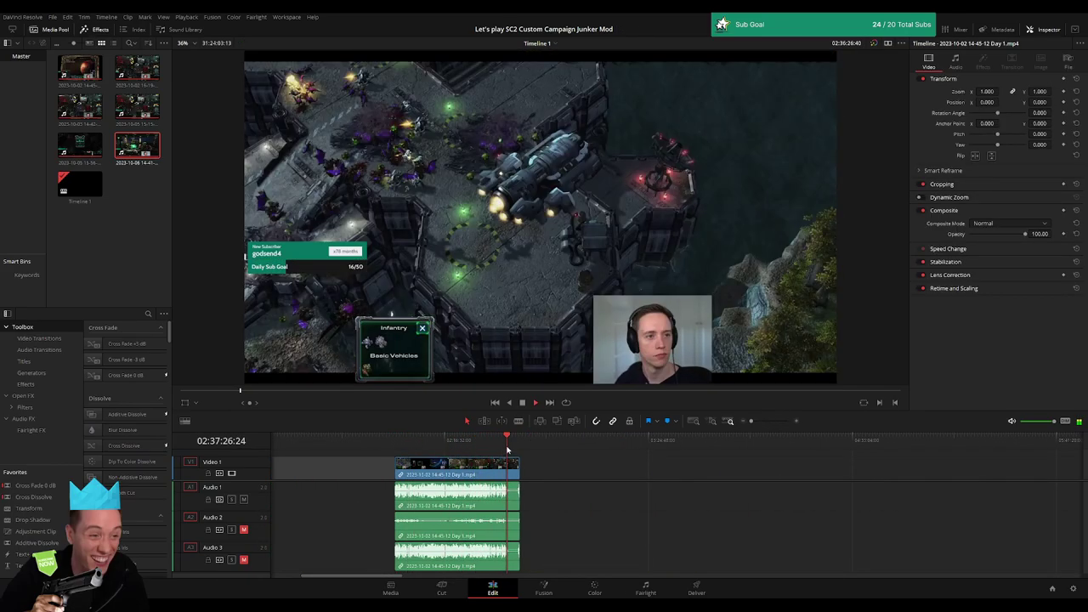
pyautogui.scroll(3, 720, 438)
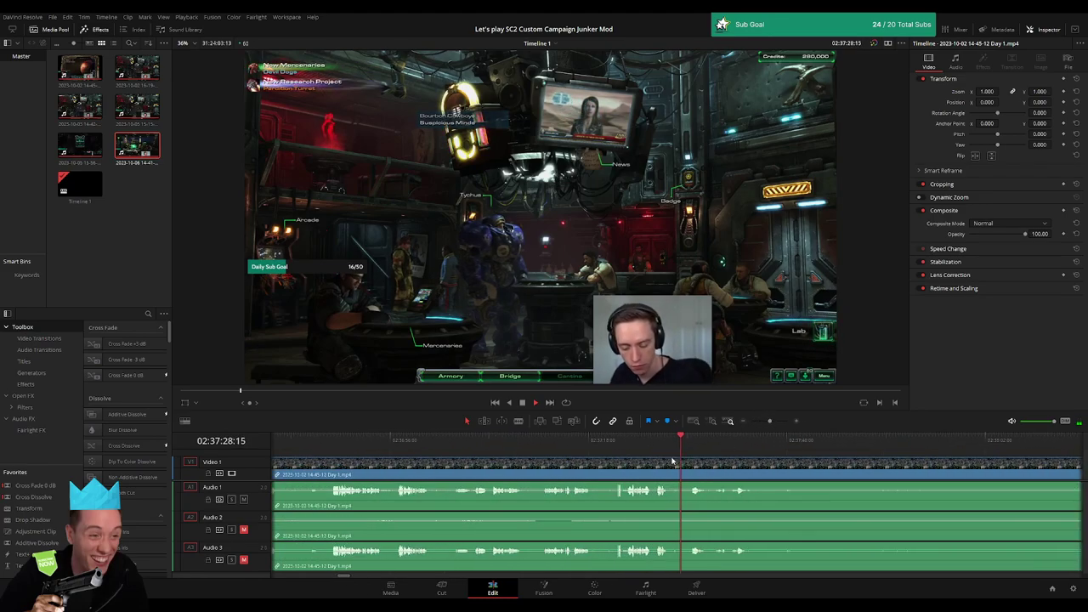
pyautogui.click(654, 442)
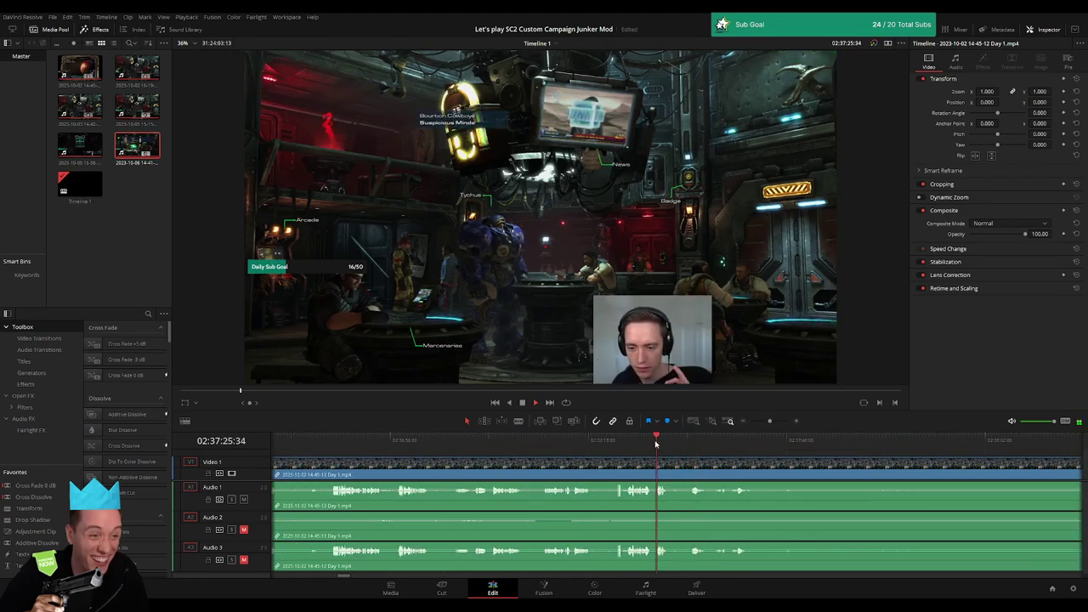
pyautogui.press('b')
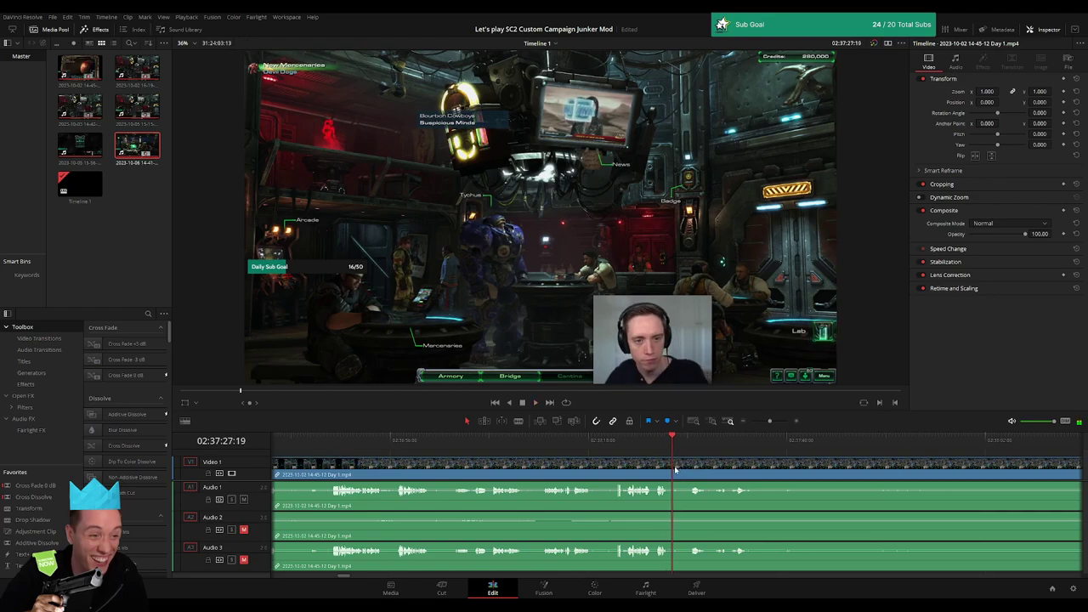
pyautogui.click(677, 467)
# - Return to Selection mode and delete the piece after the 02:37:27 cut
pyautogui.press('a')
pyautogui.scroll(-2, 757, 447)
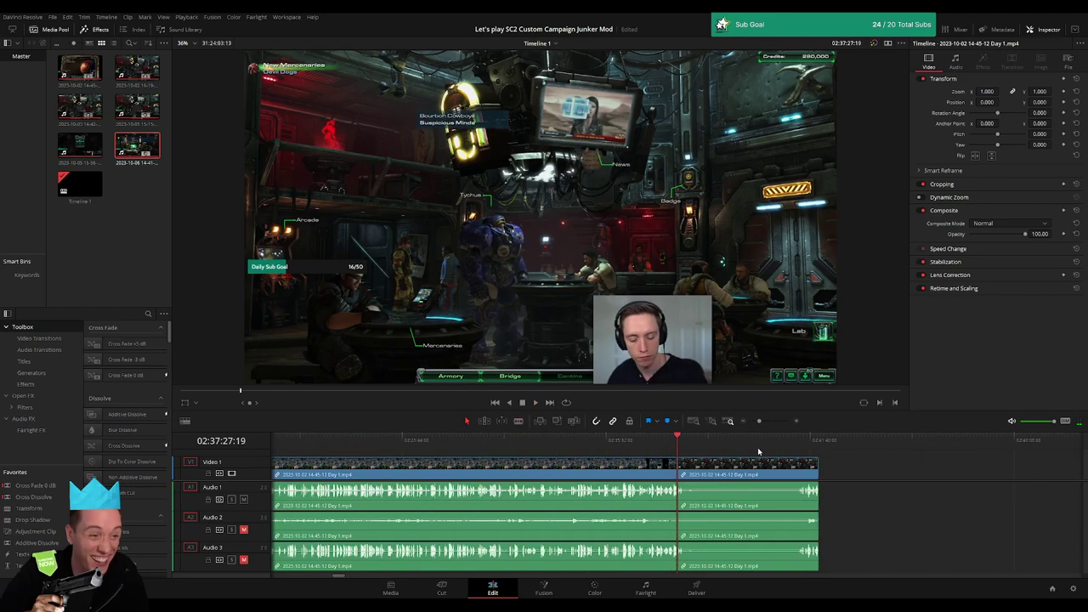
pyautogui.scroll(-2, 829, 476)
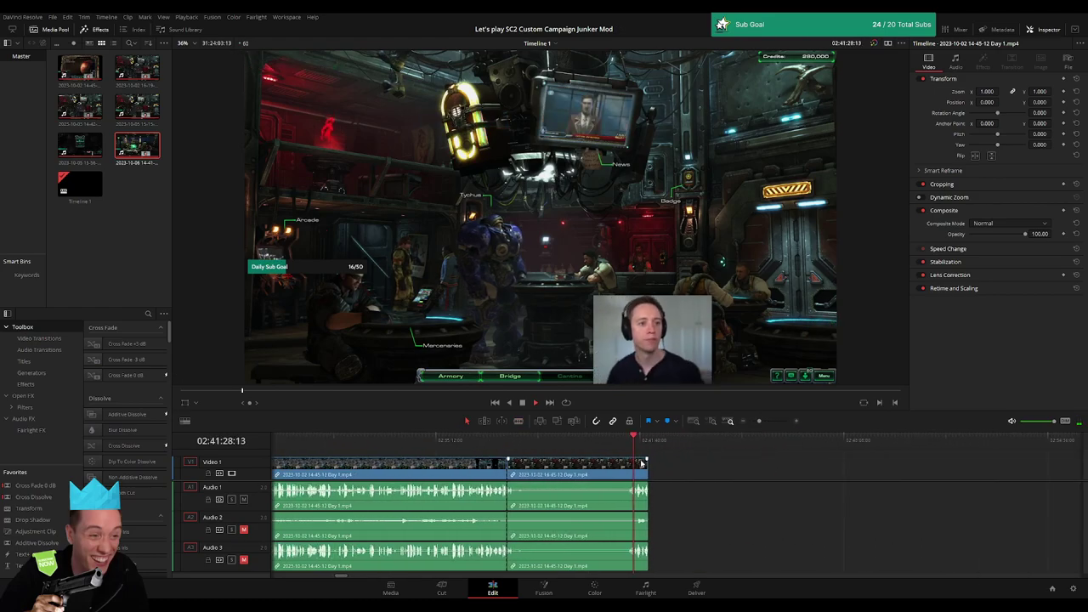
pyautogui.click(644, 441)
pyautogui.click(617, 476)
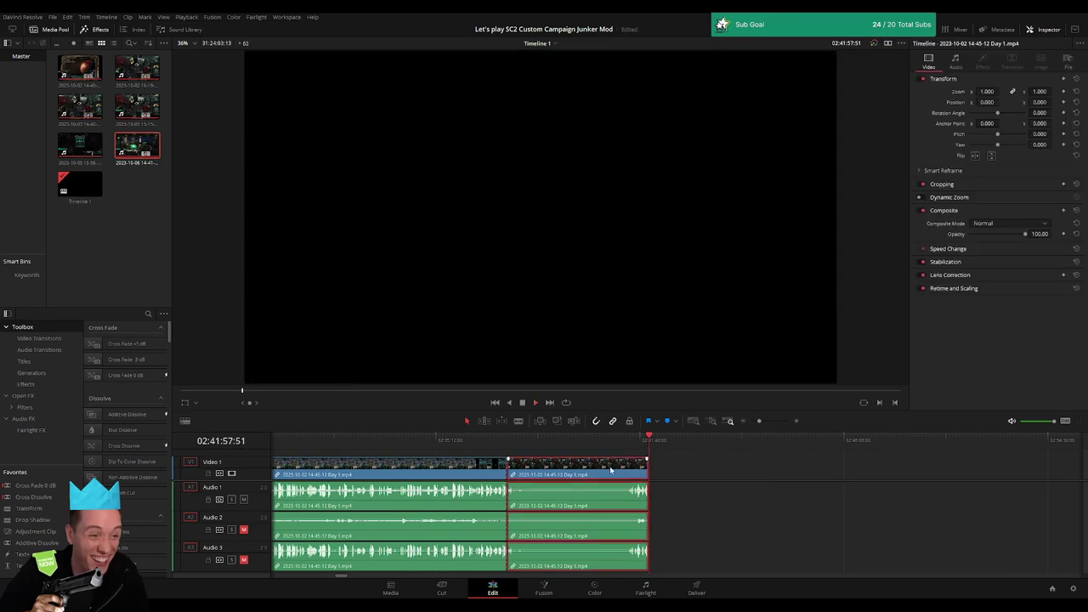
pyautogui.press('Delete')
# - Slide the Day 1 part 2 clip left against the trimmed clip and play across the join
pyautogui.scroll(-3, 813, 490)
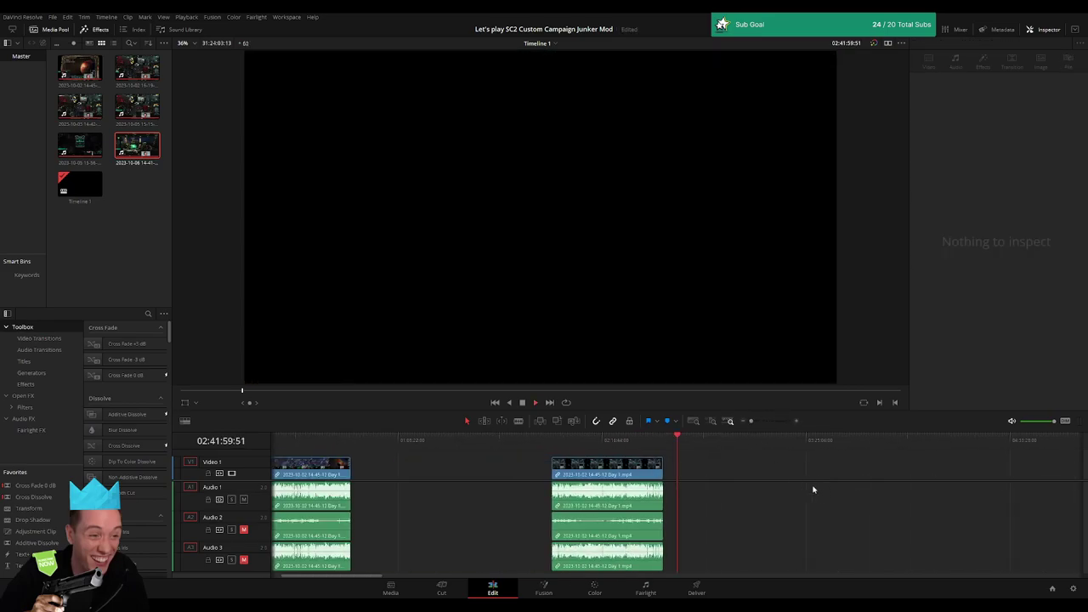
pyautogui.moveTo(1033, 474); pyautogui.dragTo(393, 473)
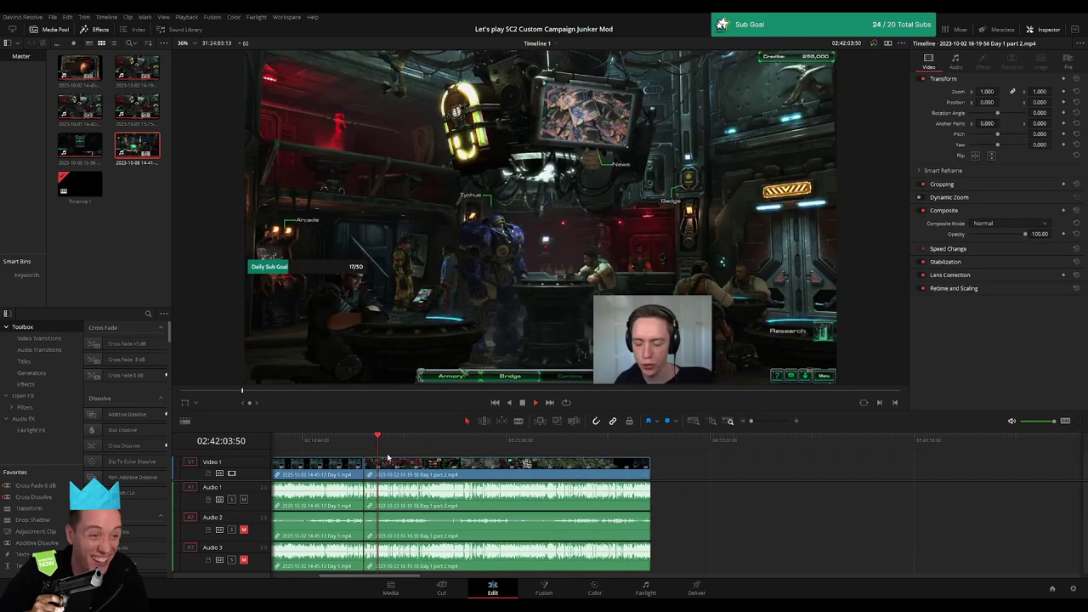
pyautogui.press('Up')
pyautogui.moveTo(752, 422); pyautogui.dragTo(770, 423)
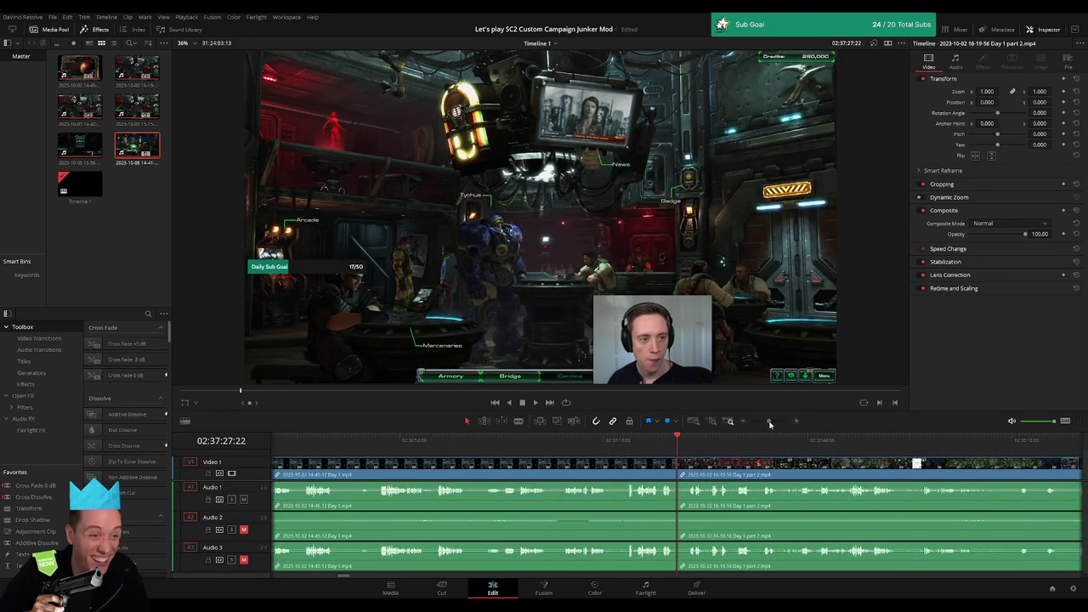
pyautogui.click(653, 442)
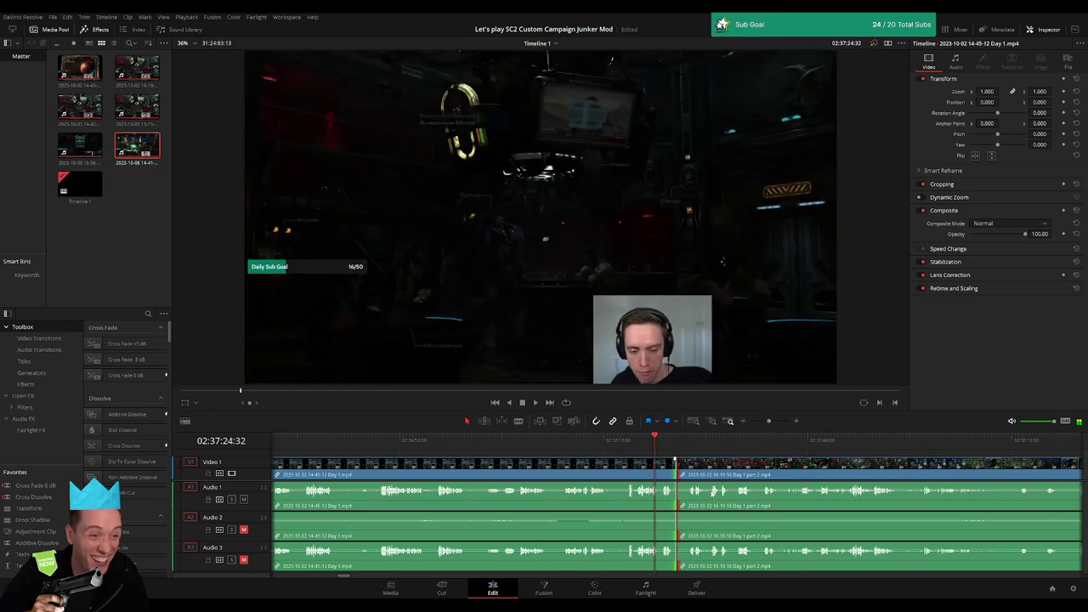
pyautogui.press('space')
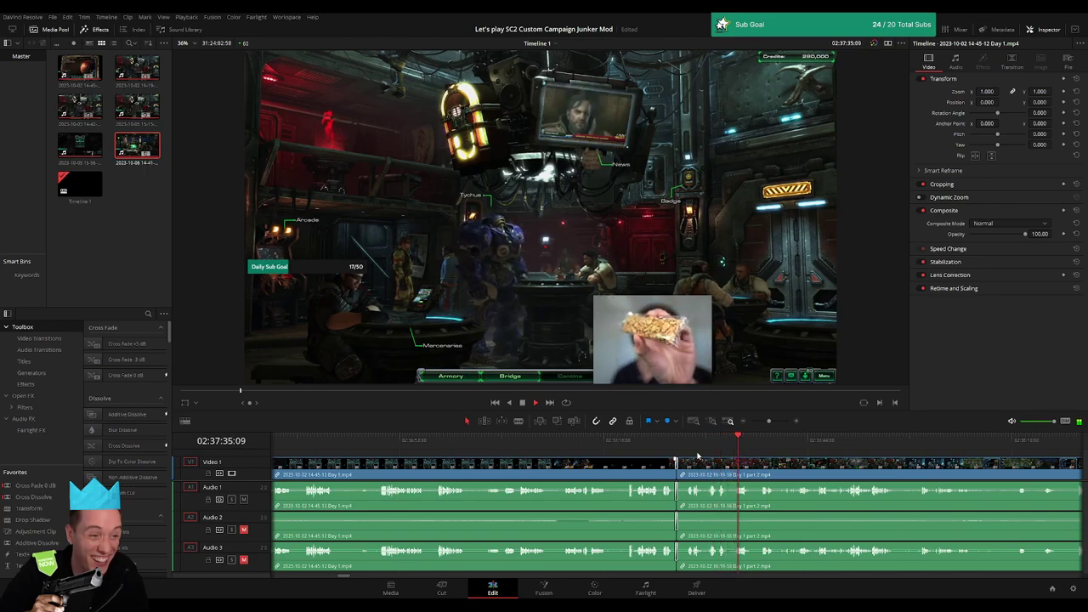
pyautogui.click(761, 441)
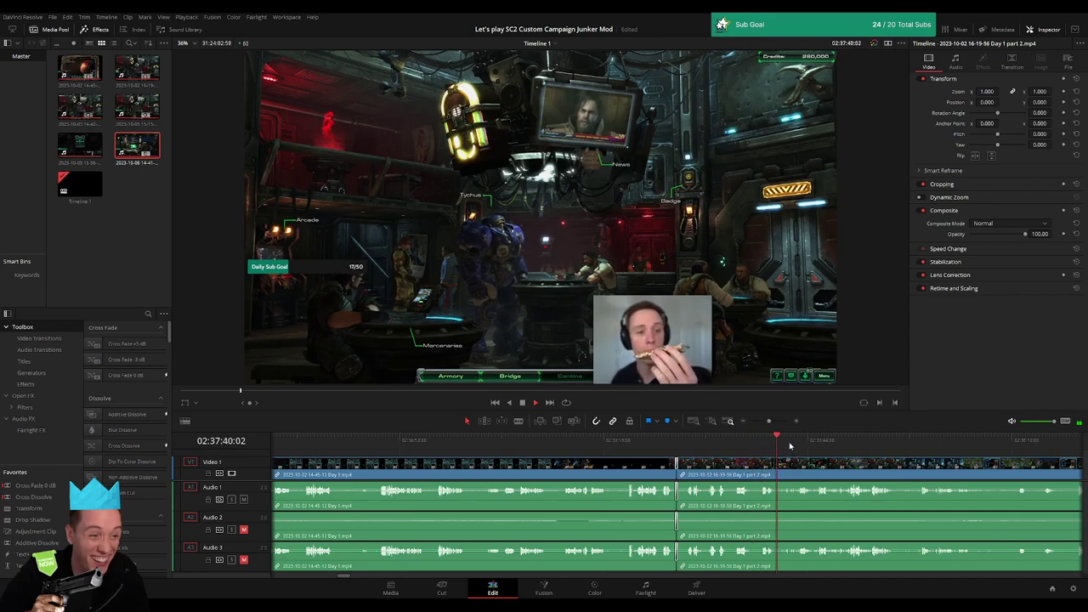
pyautogui.click(800, 442)
# - Zoom into the Day 1 part 2 clip and scrub through its footage around 02:52:05–02:52:12
pyautogui.scroll(-3, 545, 453)
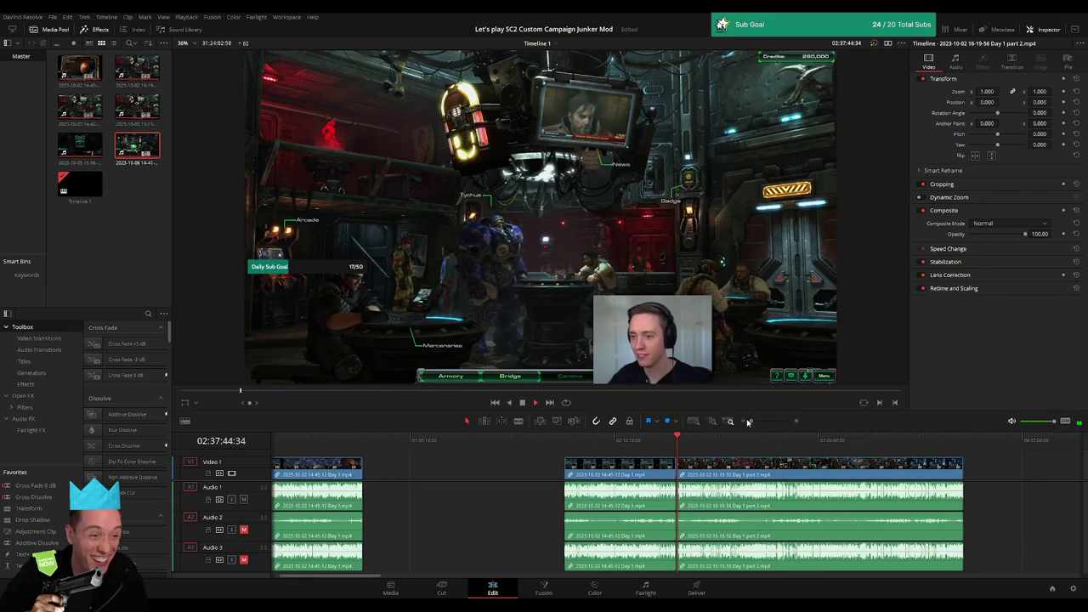
pyautogui.scroll(-3, 544, 454)
pyautogui.moveTo(523, 444); pyautogui.dragTo(565, 444)
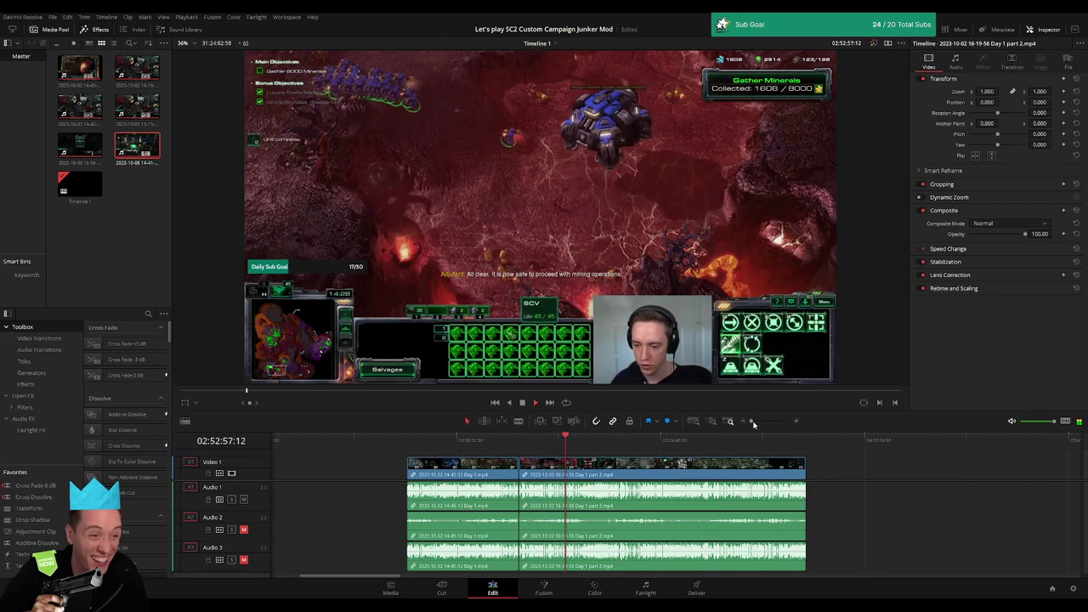
pyautogui.moveTo(753, 424); pyautogui.dragTo(767, 421)
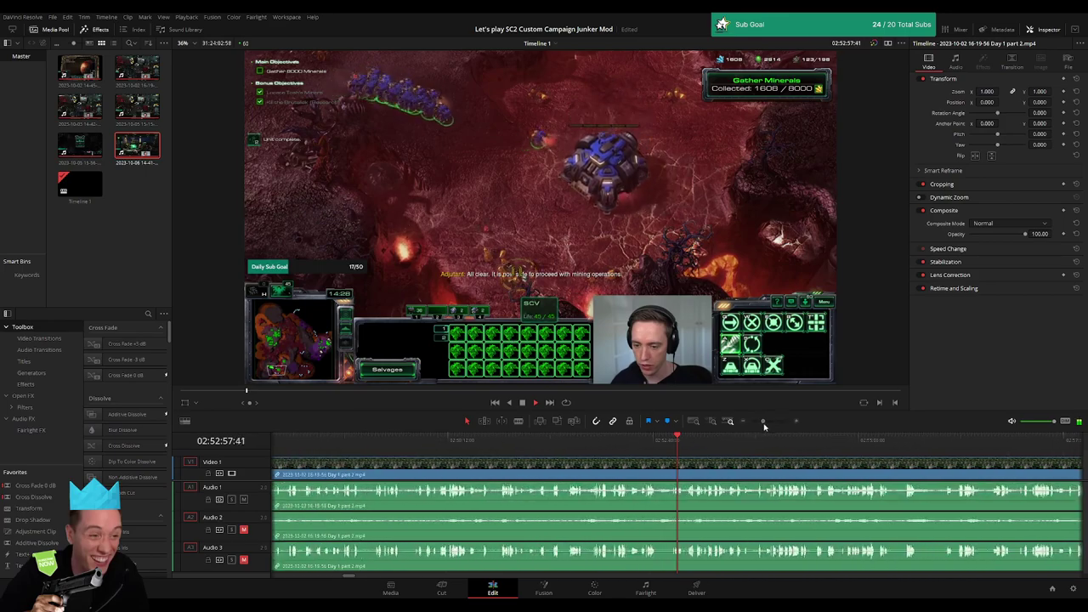
pyautogui.click(572, 440)
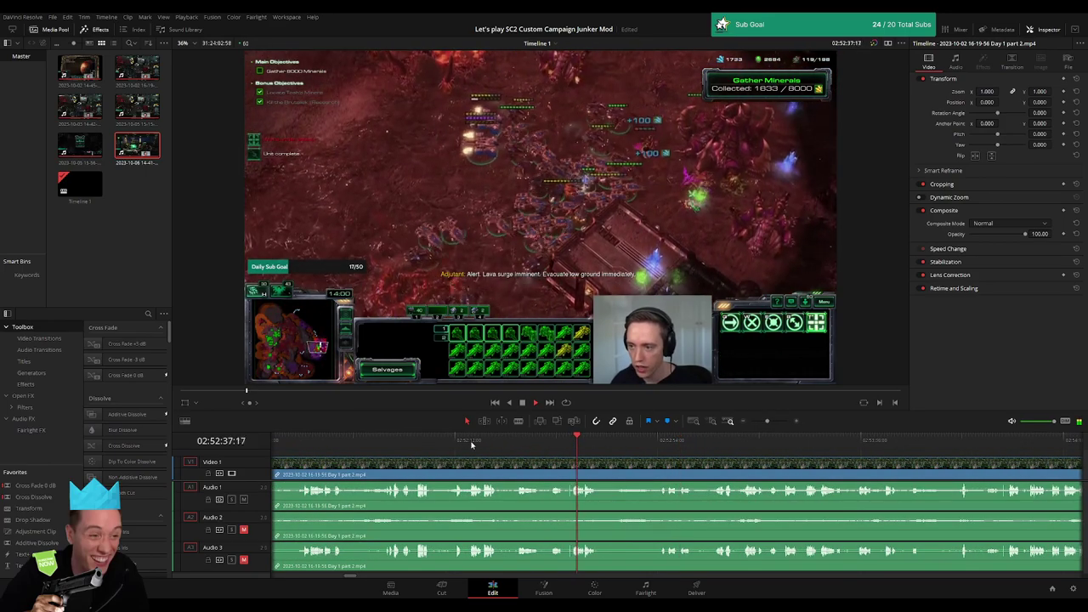
pyautogui.moveTo(572, 442); pyautogui.dragTo(454, 440)
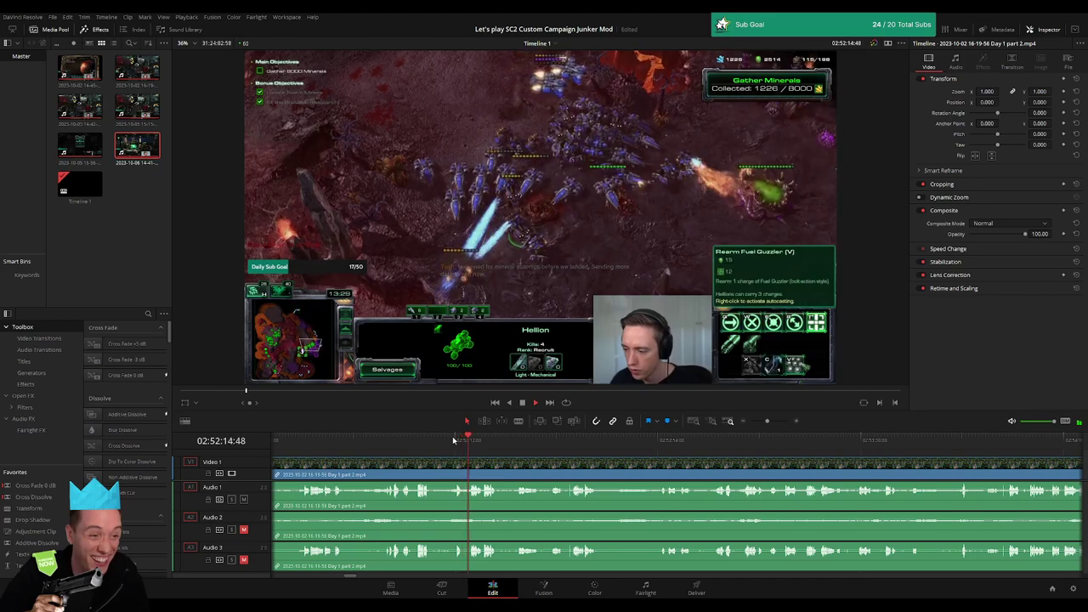
pyautogui.click(425, 440)
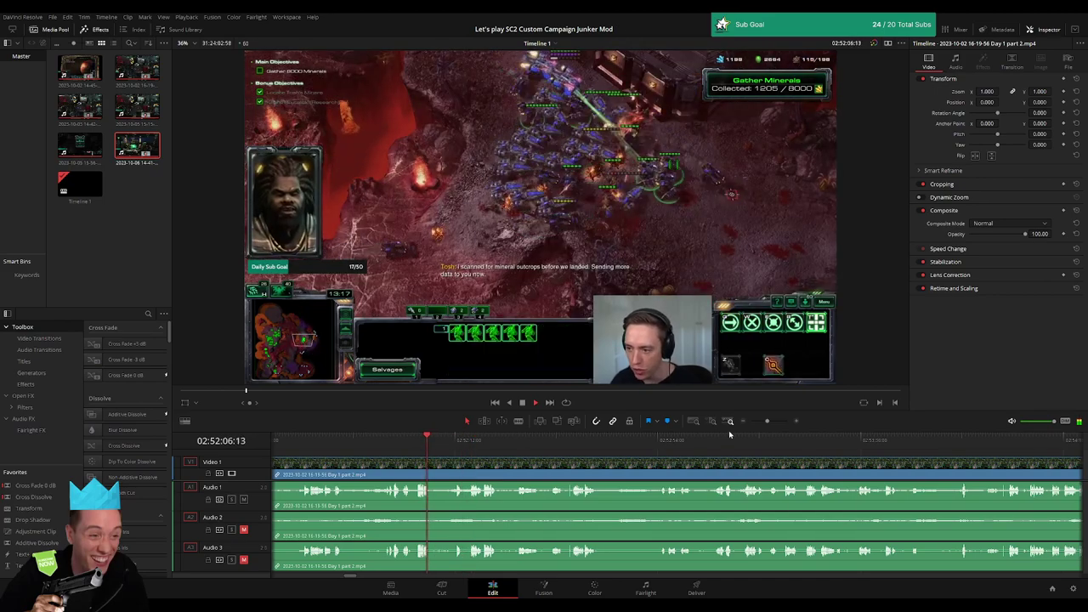
pyautogui.hscroll(-5, 577, 446)
pyautogui.click(577, 442)
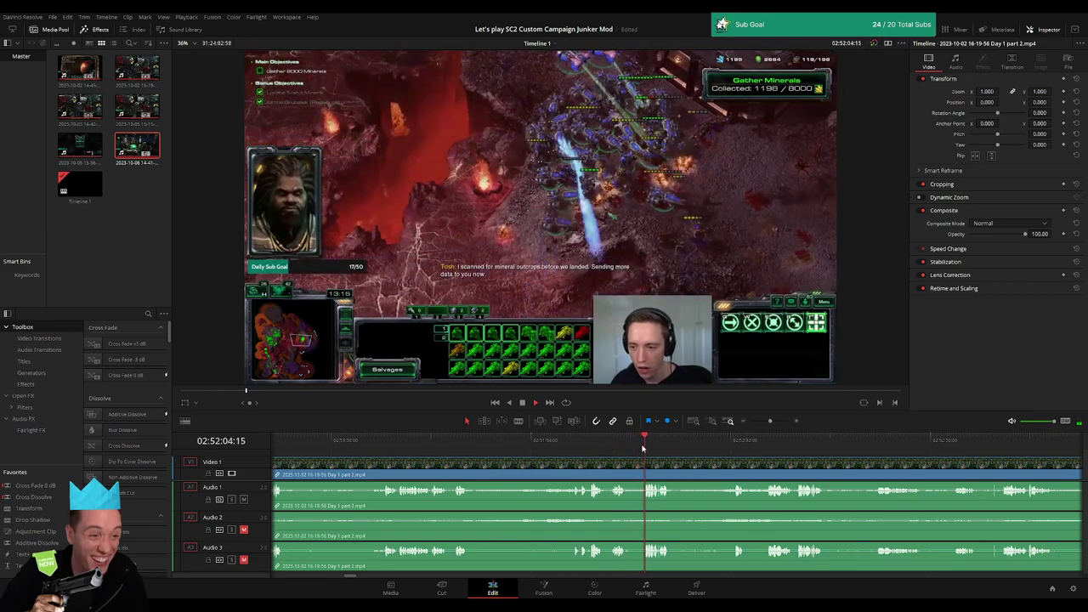
# - Zoom in further, park the playhead at 02:52:36:00 and blade all tracks there
pyautogui.moveTo(444, 441); pyautogui.dragTo(435, 446)
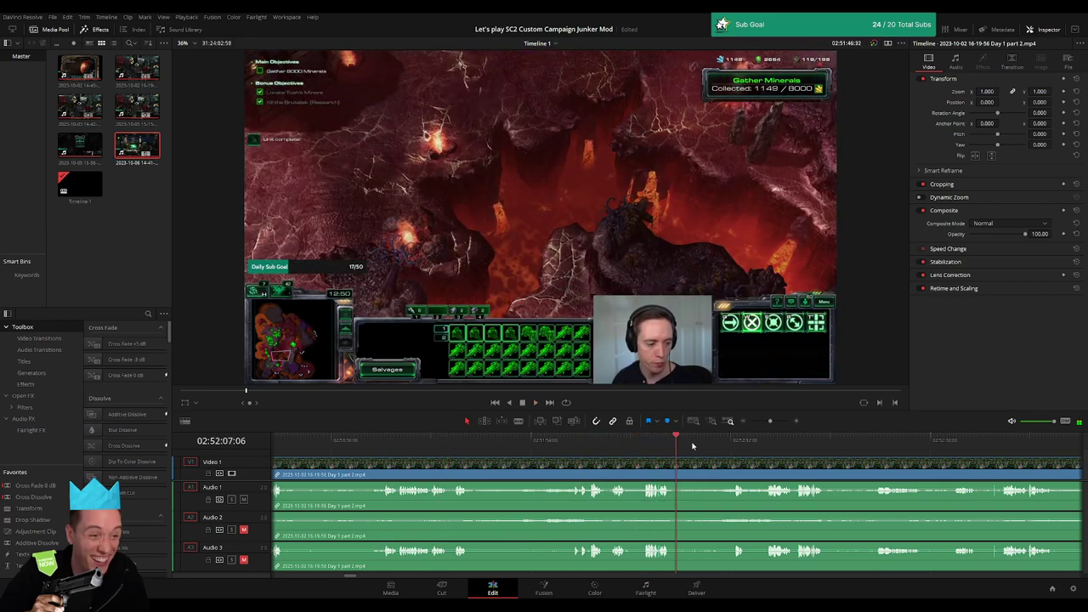
pyautogui.moveTo(779, 441); pyautogui.dragTo(795, 441)
pyautogui.moveTo(551, 443); pyautogui.dragTo(700, 446)
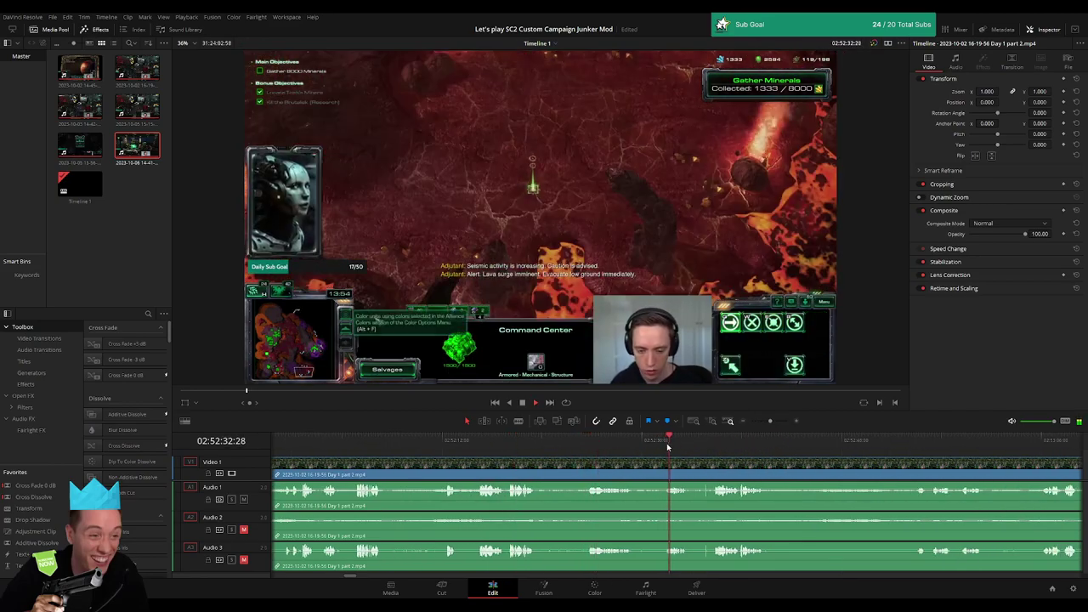
pyautogui.press('space')
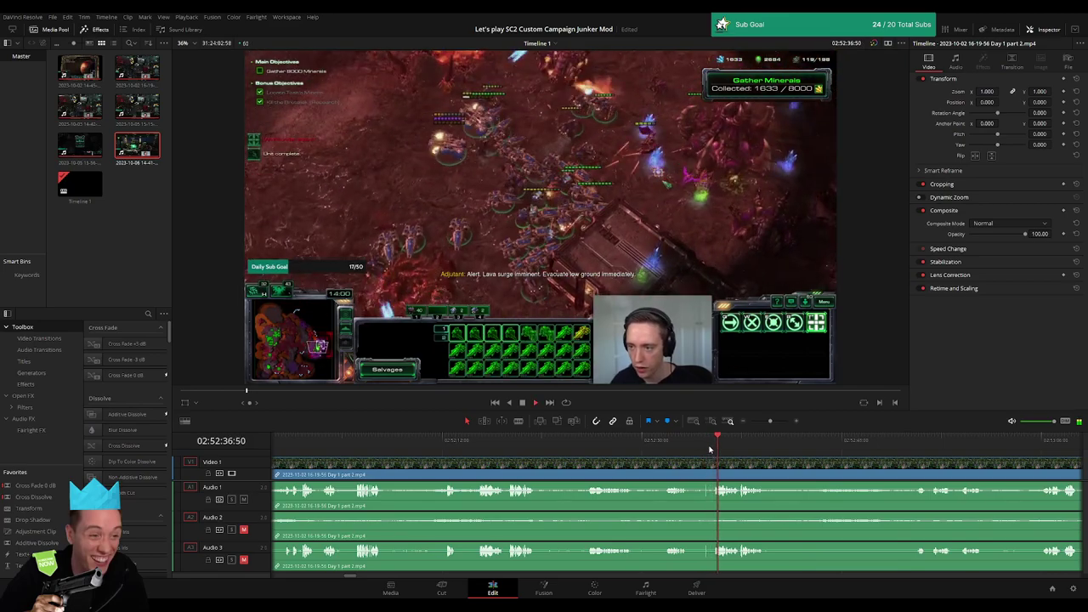
pyautogui.moveTo(769, 420); pyautogui.dragTo(777, 420)
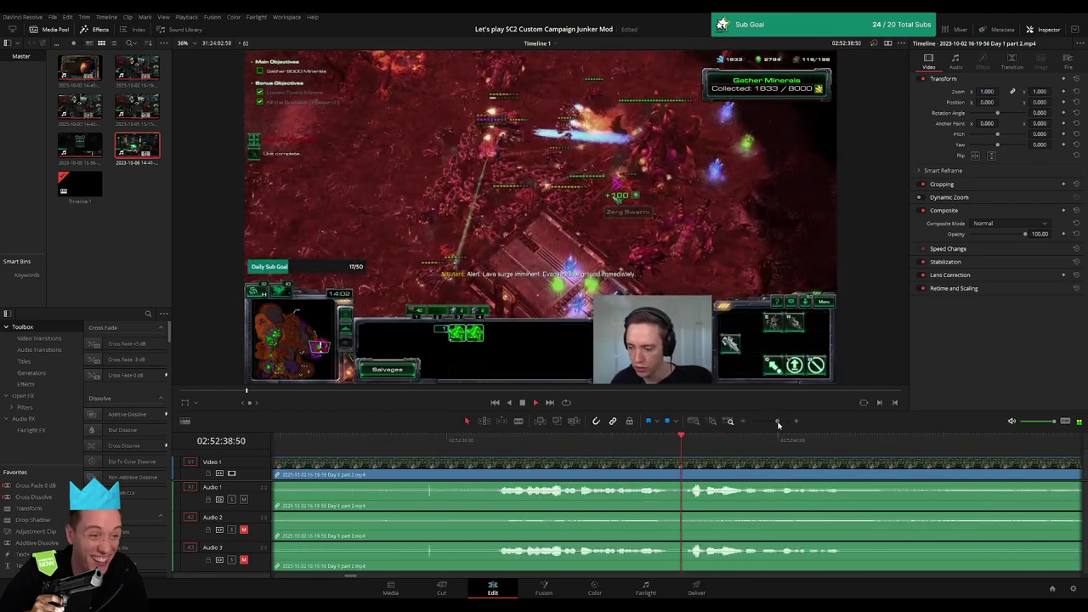
pyautogui.click(499, 443)
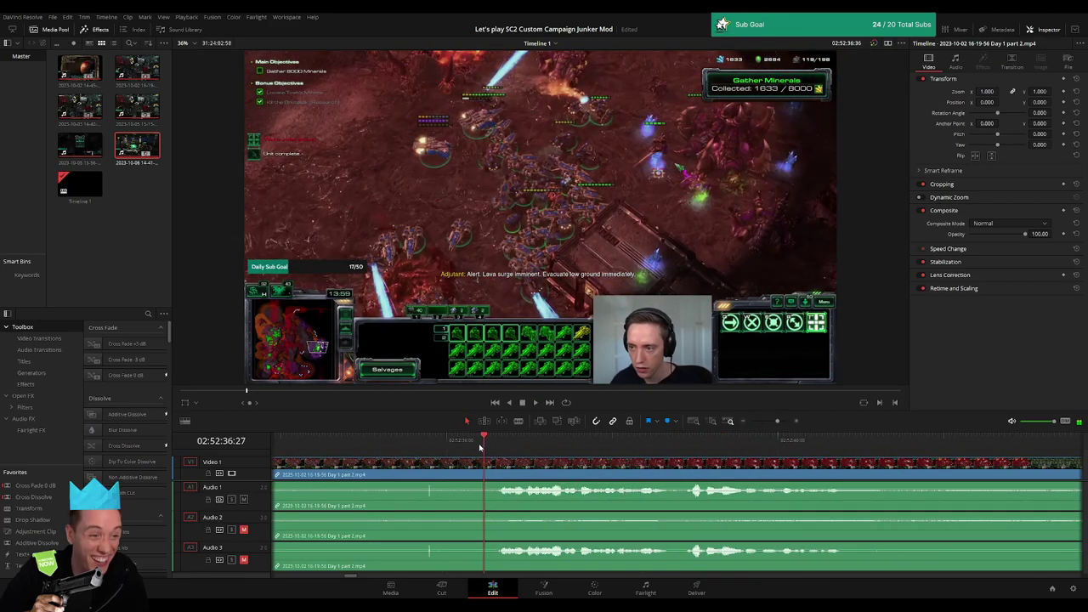
pyautogui.click(459, 448)
pyautogui.click(448, 451)
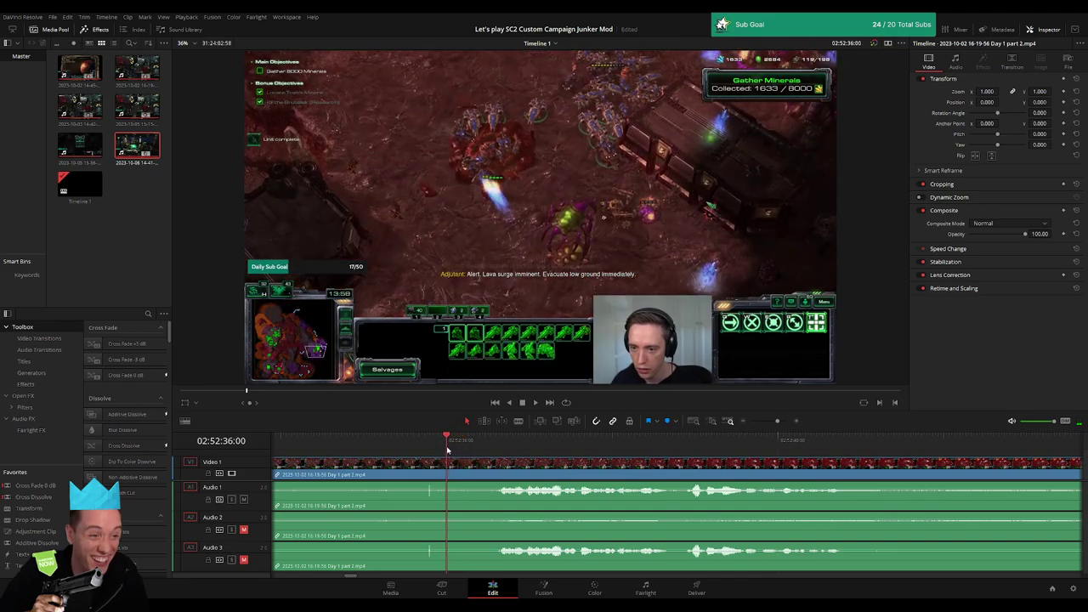
pyautogui.hotkey('ctrl', 'b')
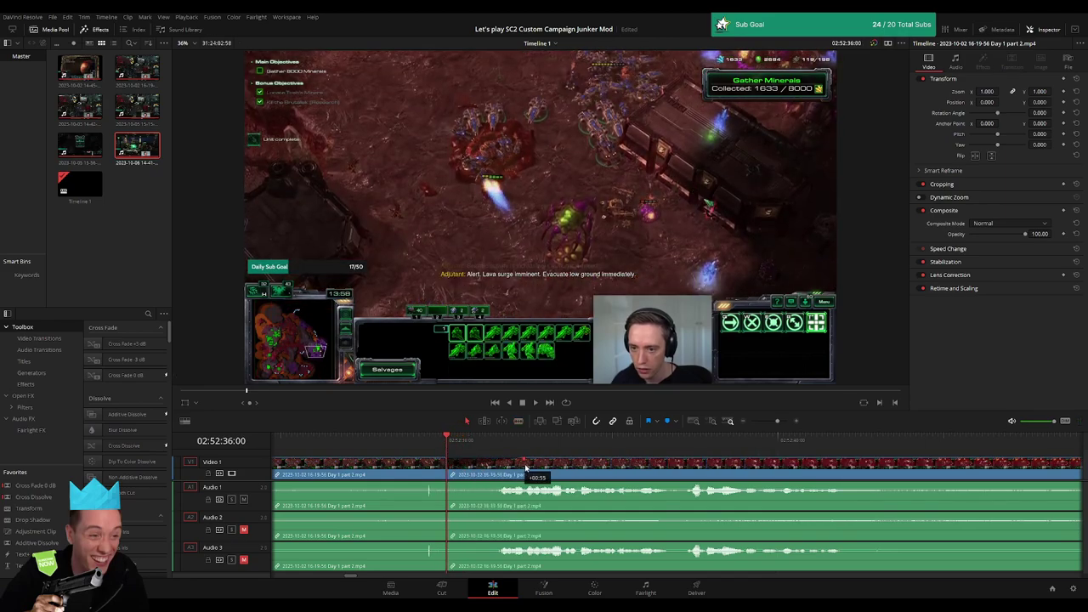
# - Drag the footage after the 02:52:36:00 cut later, opening a gap at the split
pyautogui.moveTo(533, 466); pyautogui.dragTo(440, 461)
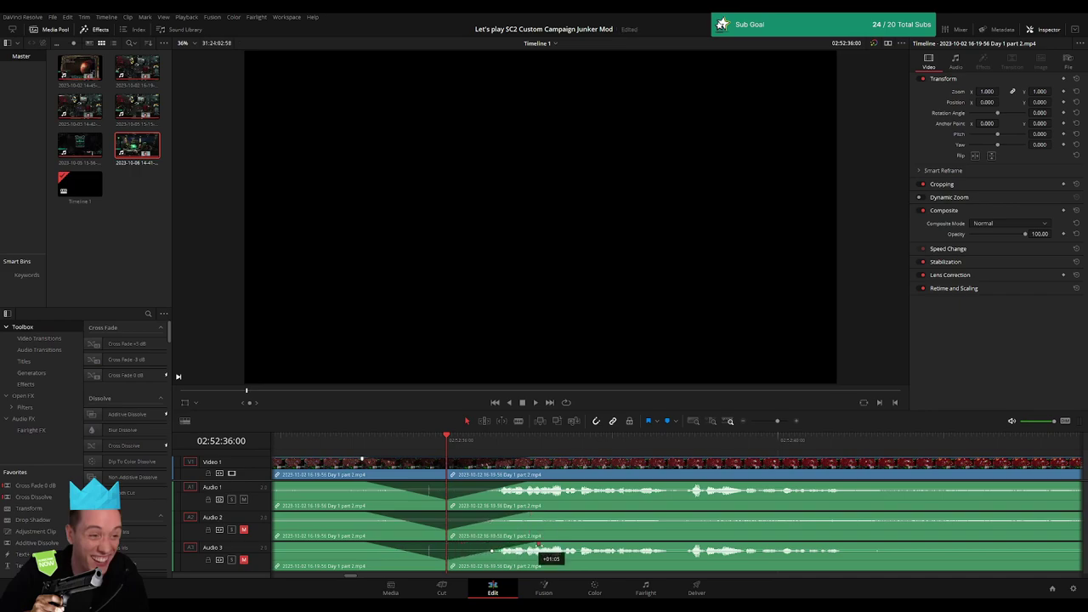
# - Zoom out and drag the Day 1 part 2 section far right, leaving a long empty stretch
pyautogui.scroll(-1, 739, 435)
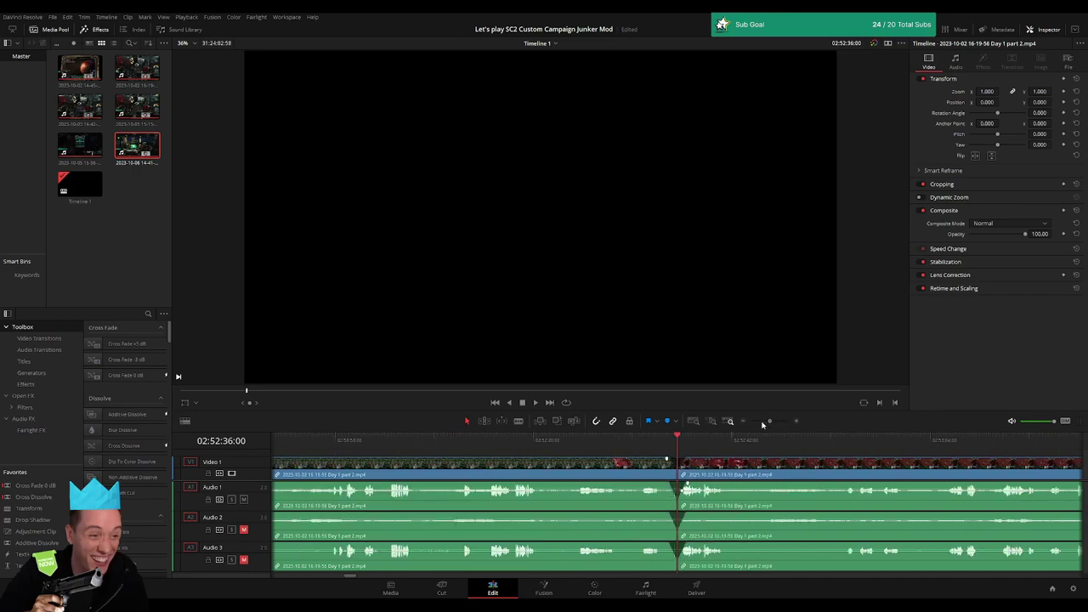
pyautogui.scroll(-1, 697, 446)
pyautogui.scroll(-1, 646, 457)
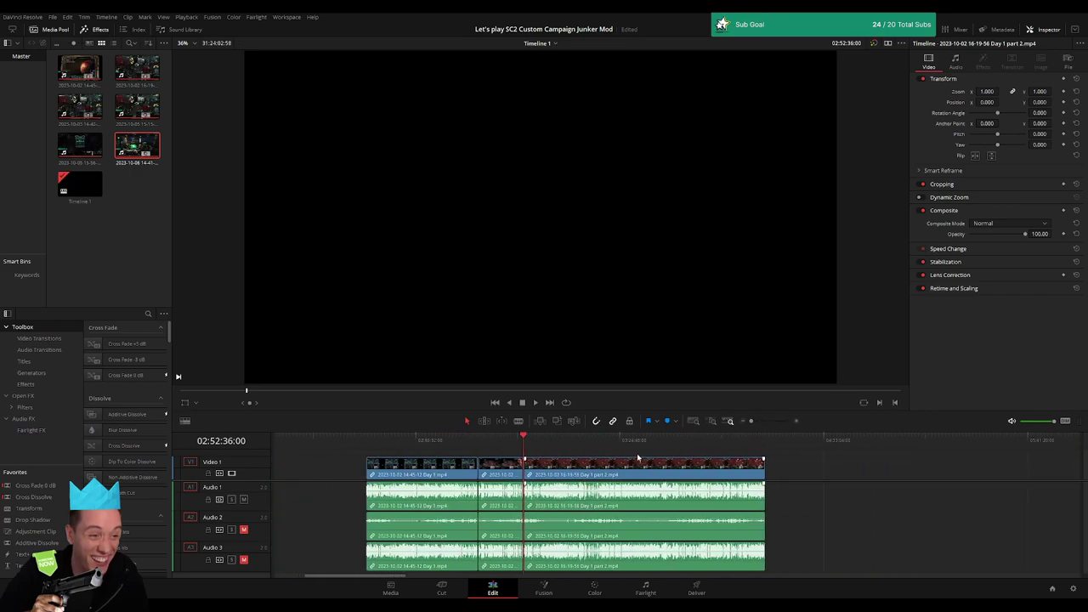
pyautogui.click(524, 445)
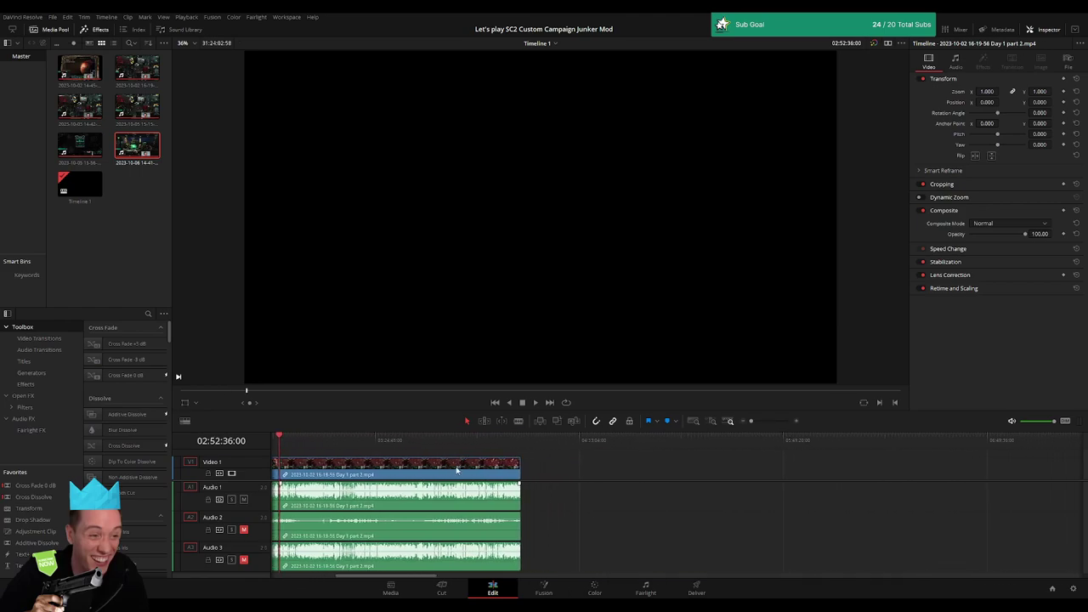
pyautogui.moveTo(438, 480); pyautogui.dragTo(721, 480)
pyautogui.click(476, 473)
pyautogui.hscroll(-1, 476, 473)
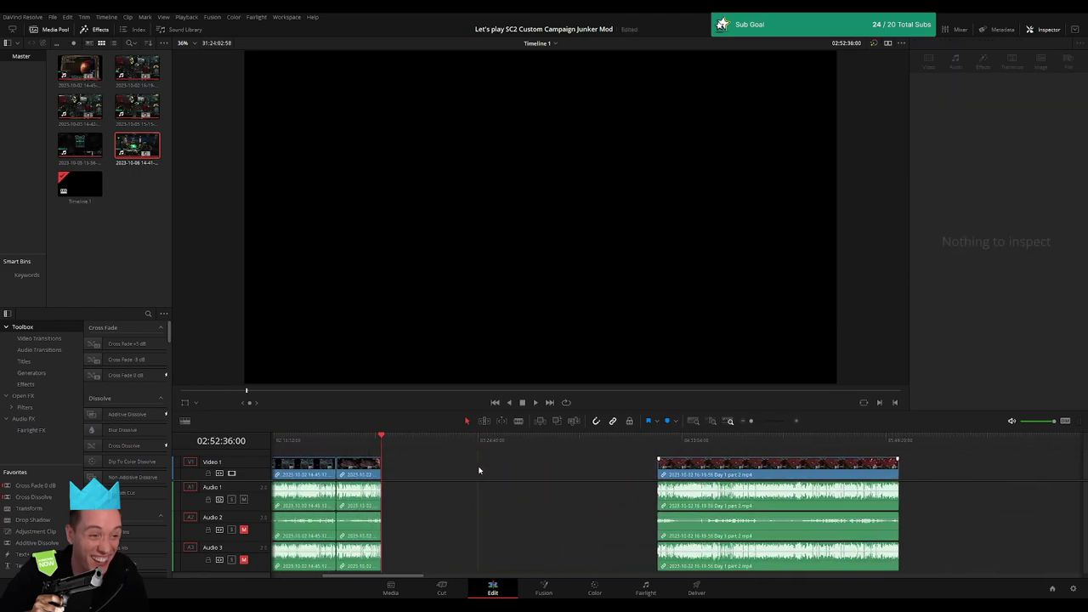
pyautogui.moveTo(448, 452); pyautogui.dragTo(515, 460)
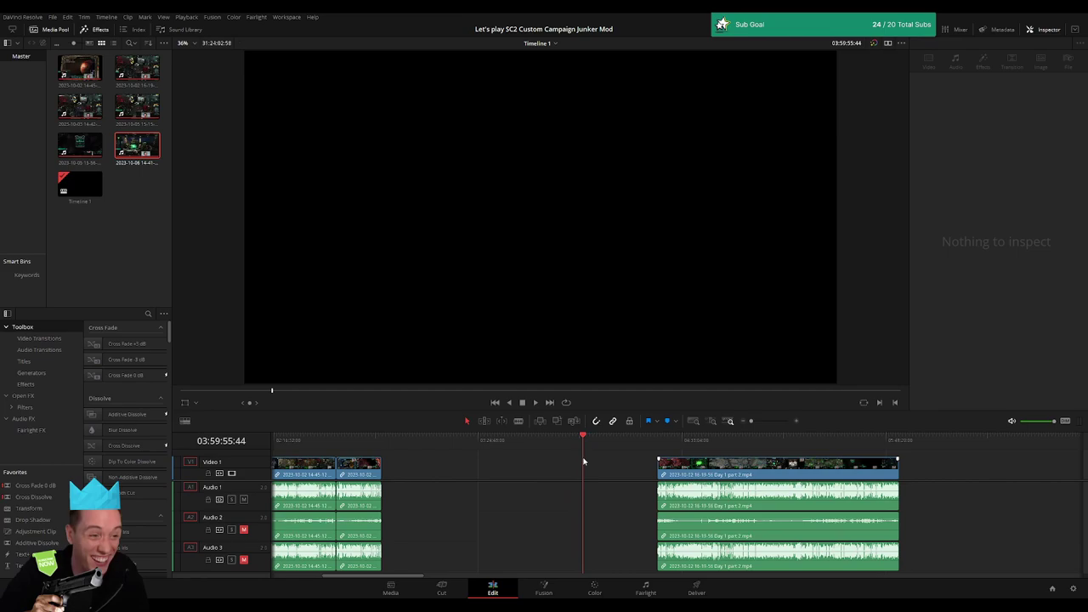
# - Pull the part 2 section back to start at 04:00:00:00, then play and check the gap
pyautogui.moveTo(752, 423); pyautogui.dragTo(759, 423)
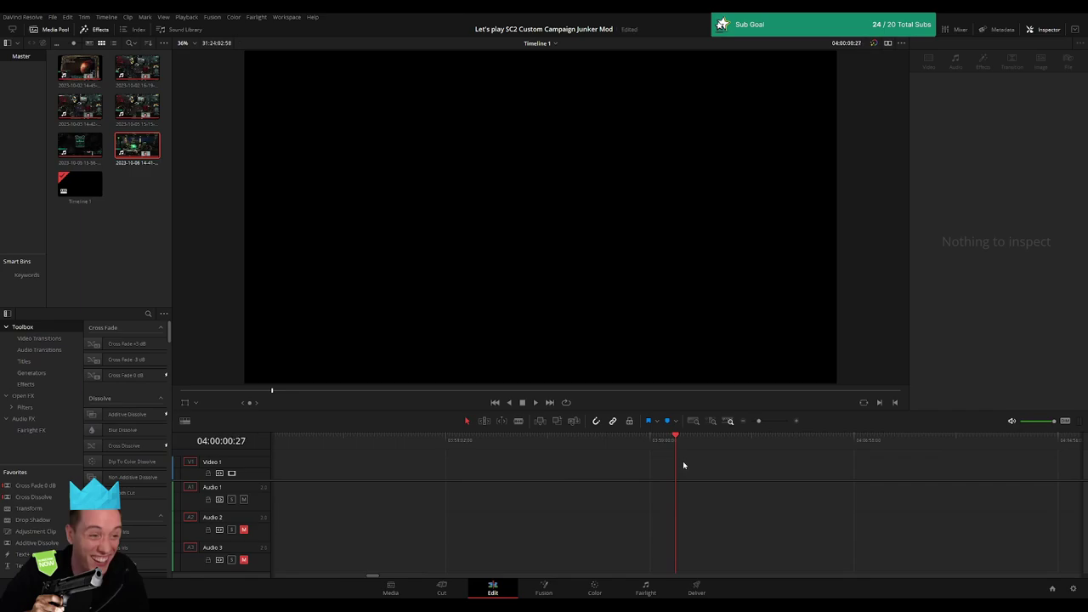
pyautogui.moveTo(759, 421); pyautogui.dragTo(751, 421)
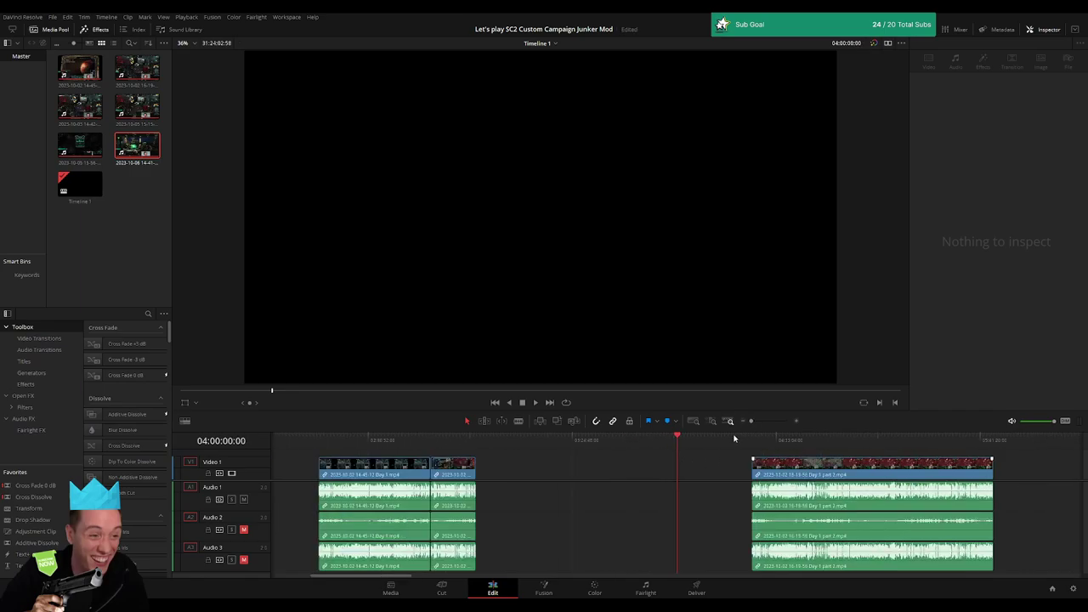
pyautogui.moveTo(787, 469); pyautogui.dragTo(722, 469)
pyautogui.press('space')
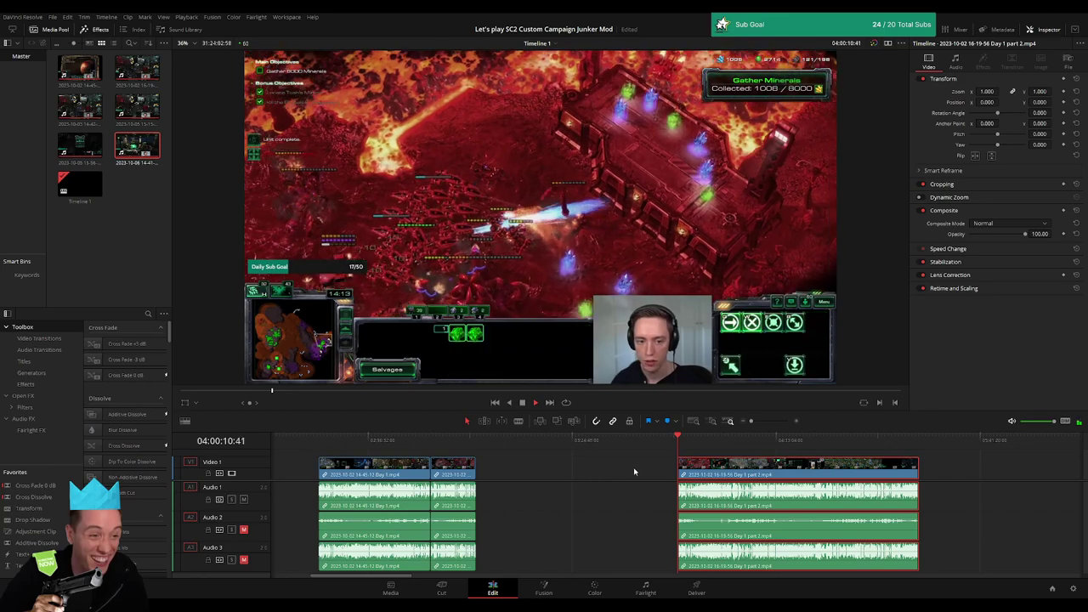
pyautogui.click(646, 472)
pyautogui.click(474, 440)
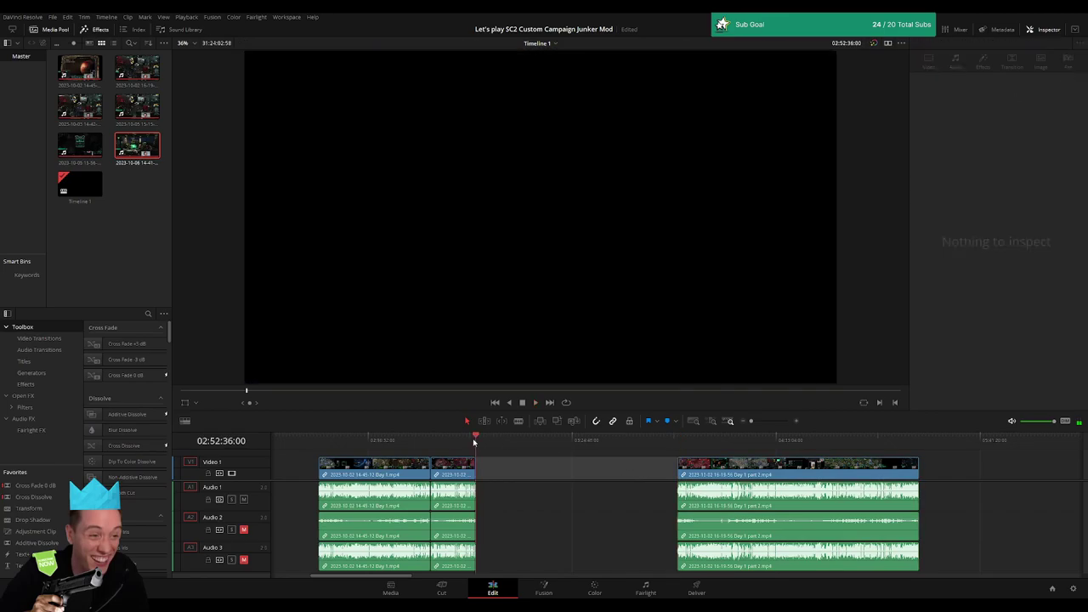
pyautogui.click(674, 441)
pyautogui.hscroll(3, 595, 451)
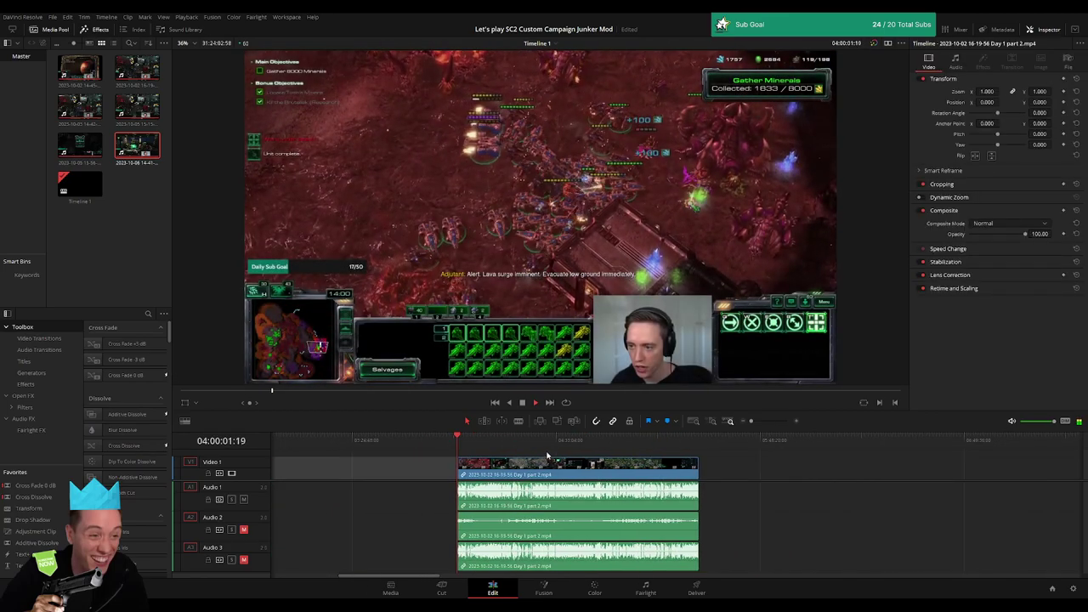
pyautogui.scroll(2, 547, 456)
pyautogui.click(706, 441)
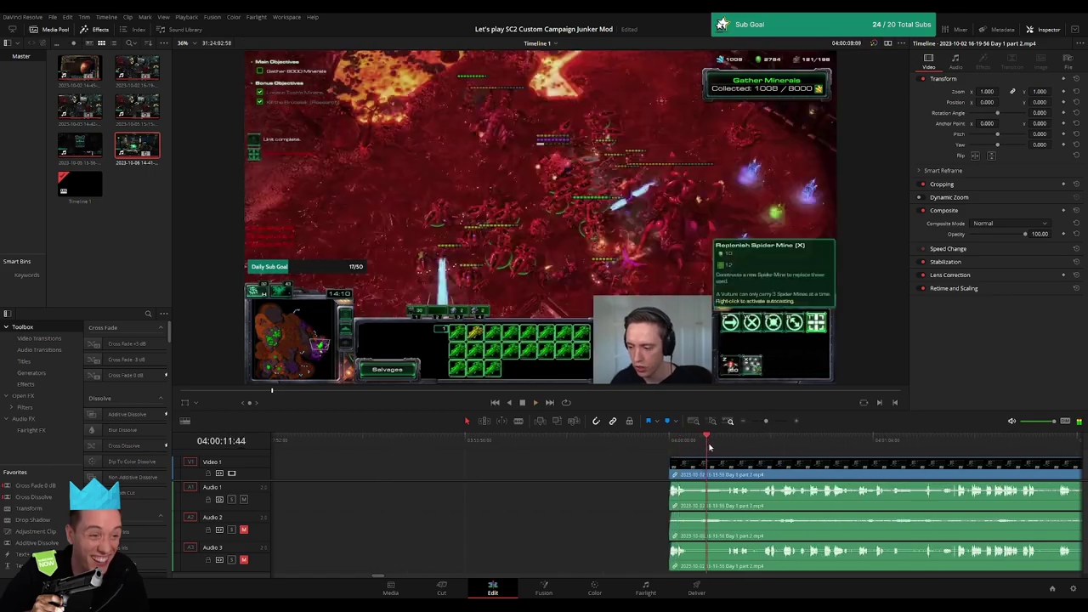
pyautogui.hscroll(3, 765, 440)
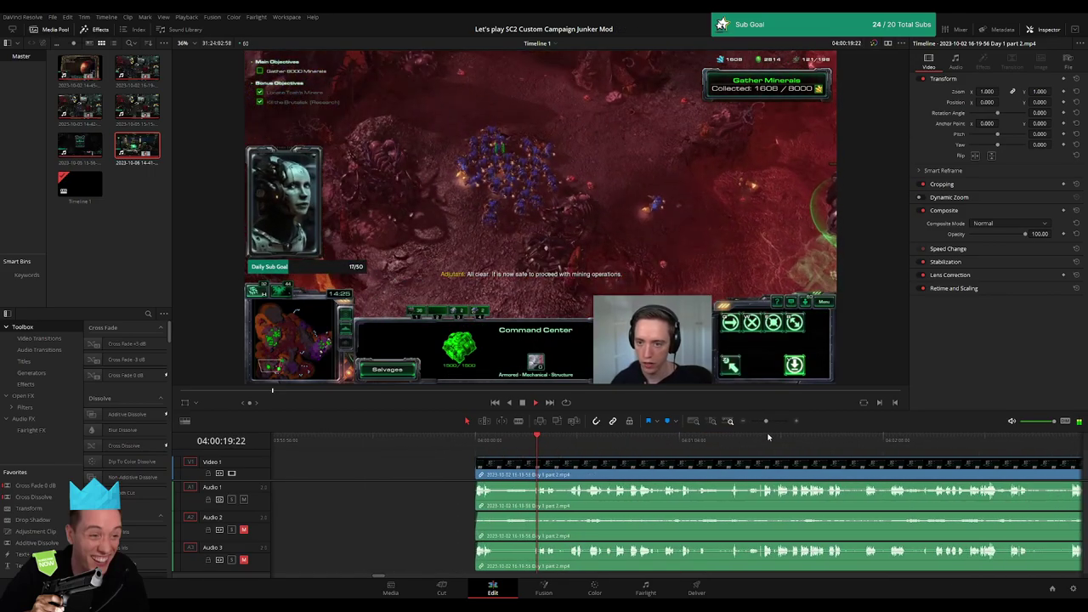
pyautogui.scroll(-5, 767, 436)
pyautogui.click(513, 441)
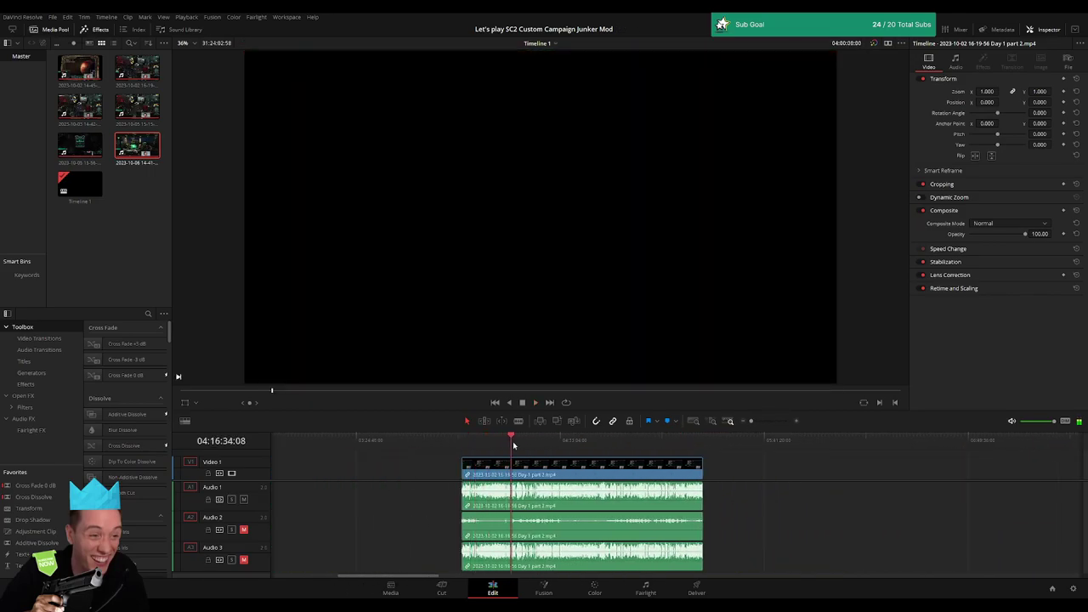
pyautogui.click(549, 441)
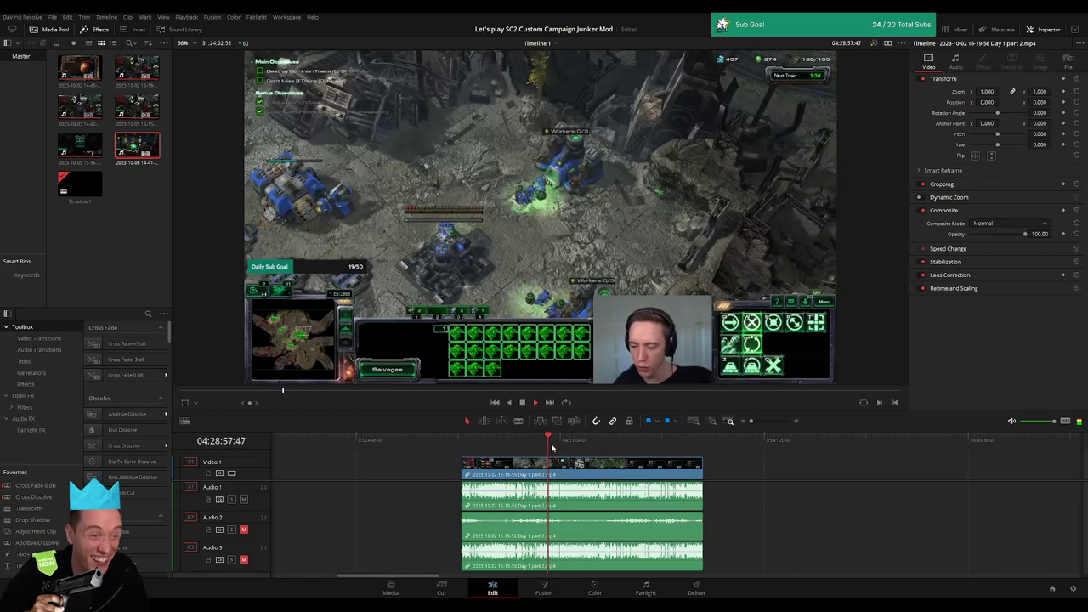
pyautogui.moveTo(552, 442); pyautogui.dragTo(600, 442)
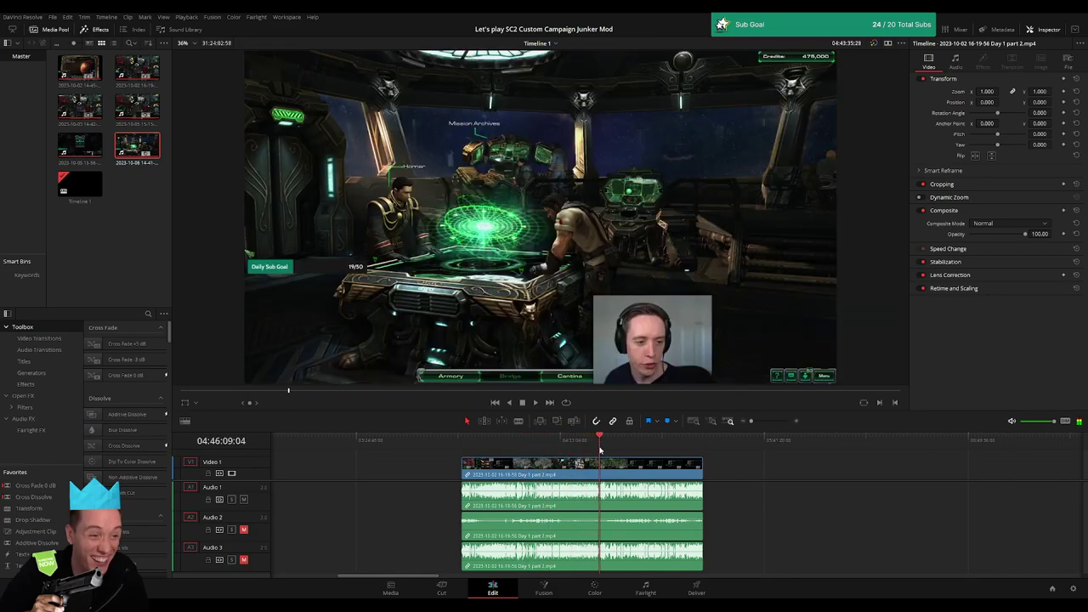
pyautogui.press('space')
pyautogui.moveTo(750, 422); pyautogui.dragTo(764, 424)
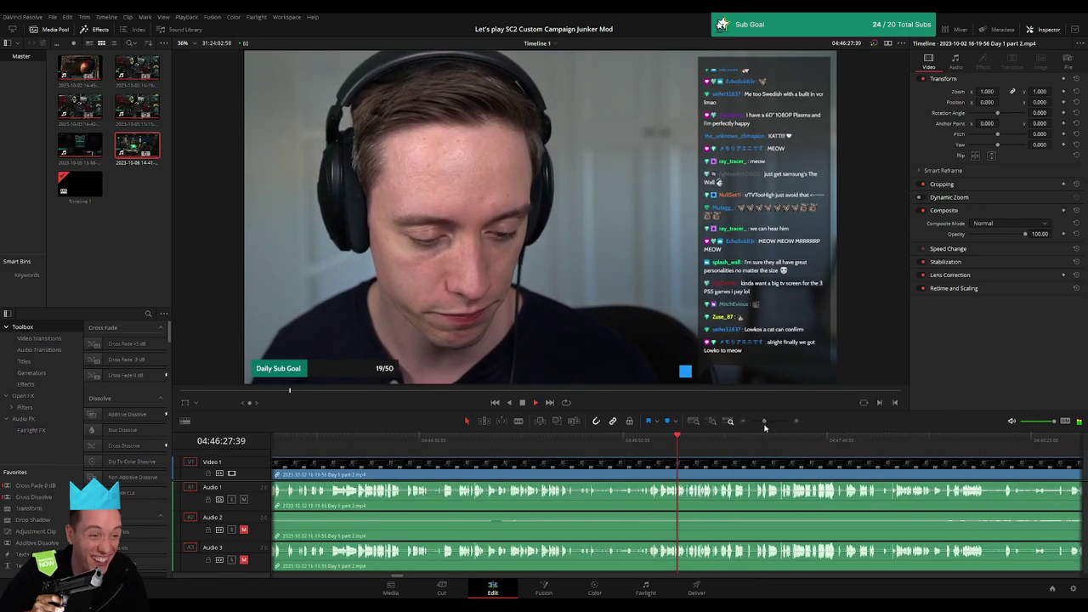
pyautogui.click(521, 440)
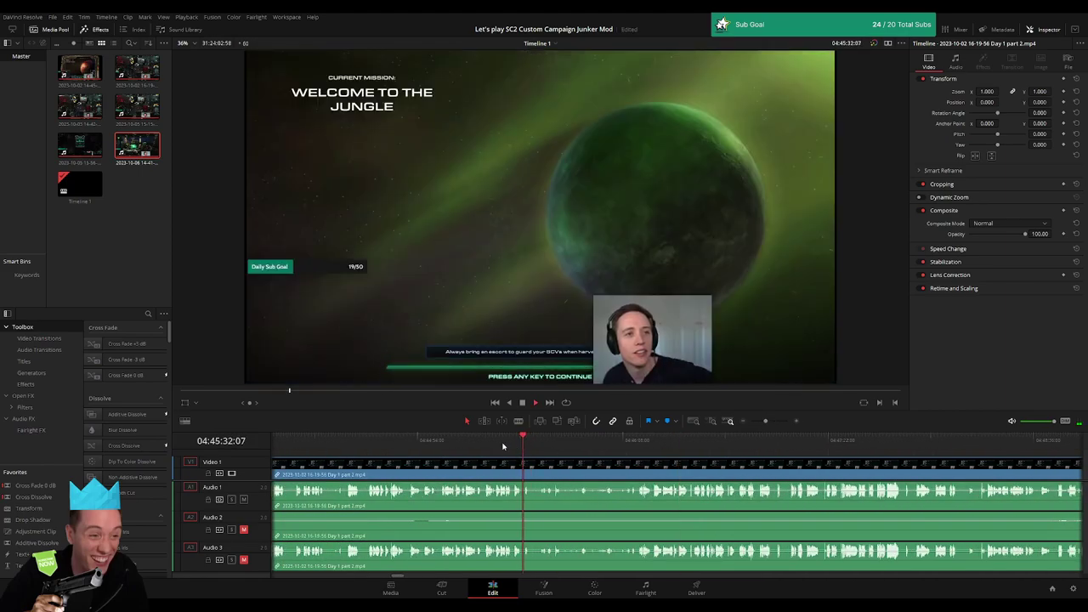
pyautogui.click(502, 442)
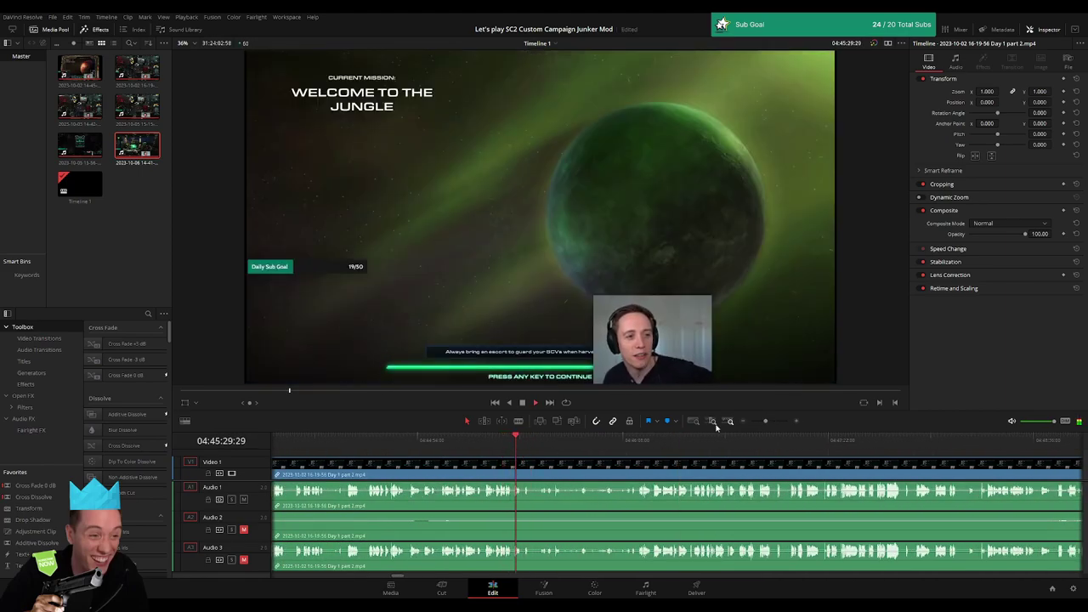
pyautogui.moveTo(766, 420); pyautogui.dragTo(773, 422)
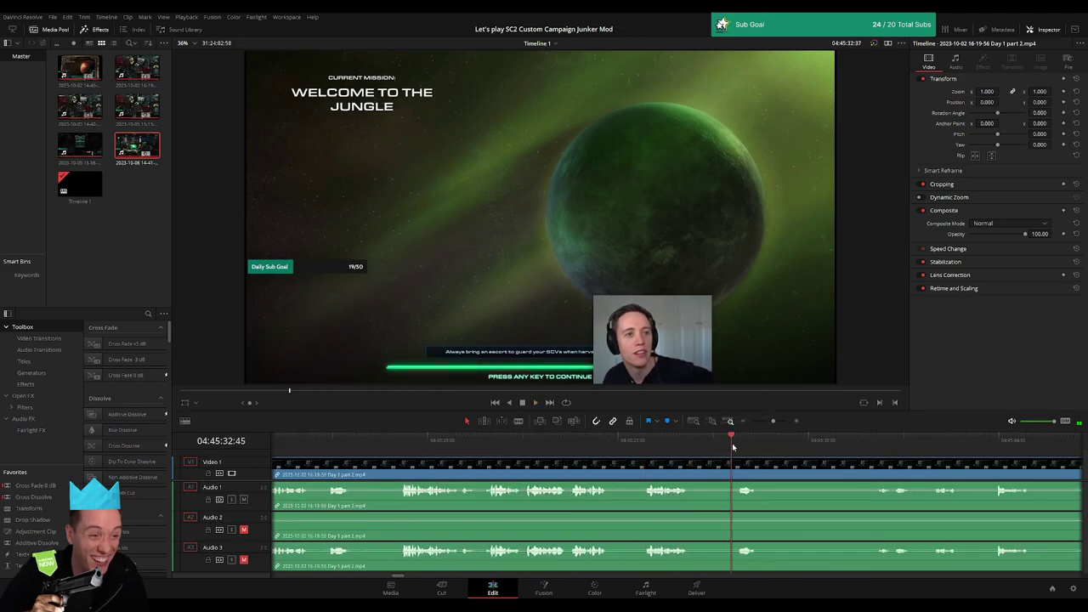
pyautogui.hscroll(3, 646, 455)
pyautogui.press('b')
pyautogui.click(535, 473)
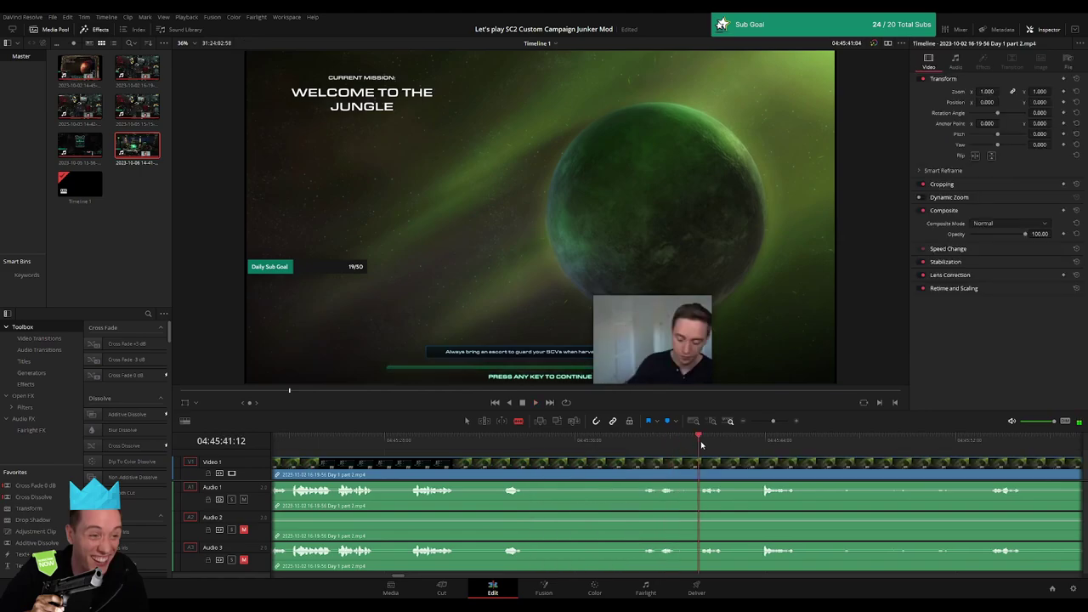
pyautogui.hscroll(4, 771, 480)
pyautogui.moveTo(772, 421); pyautogui.dragTo(759, 423)
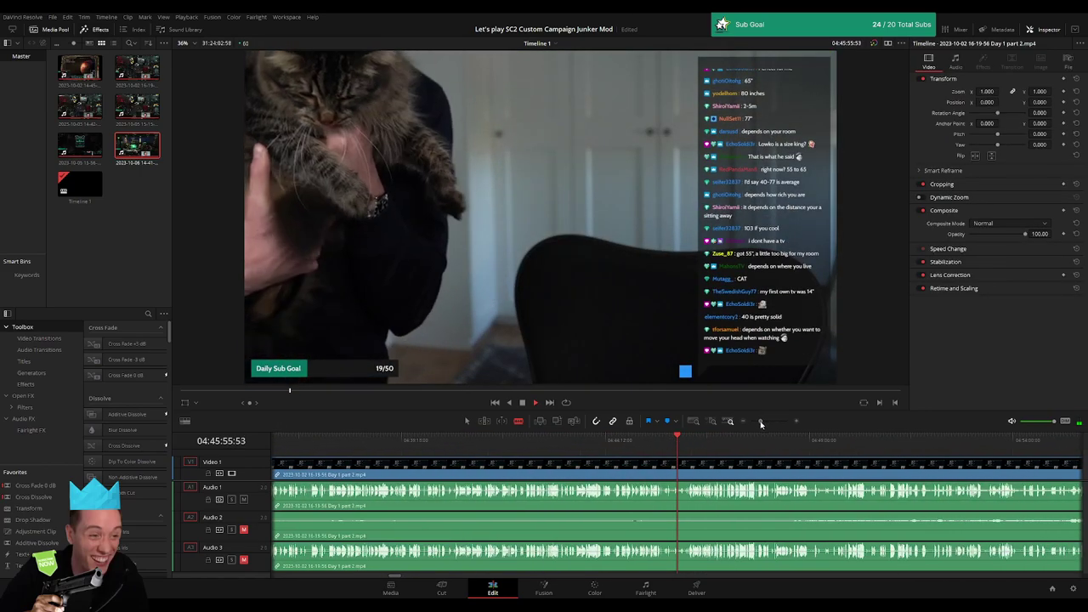
pyautogui.click(688, 445)
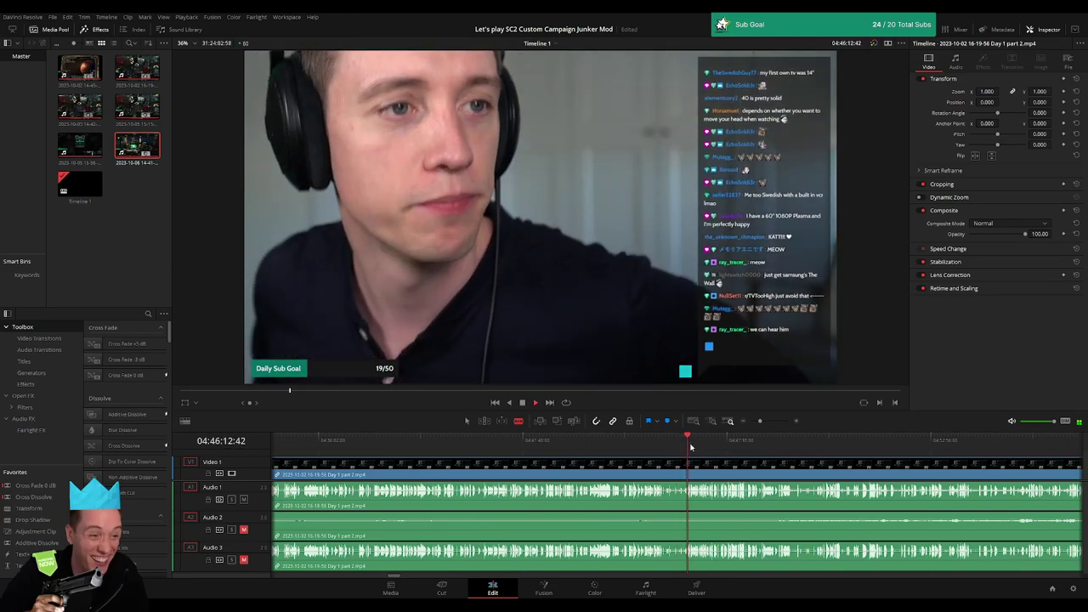
pyautogui.moveTo(687, 445); pyautogui.dragTo(934, 453)
pyautogui.press('space')
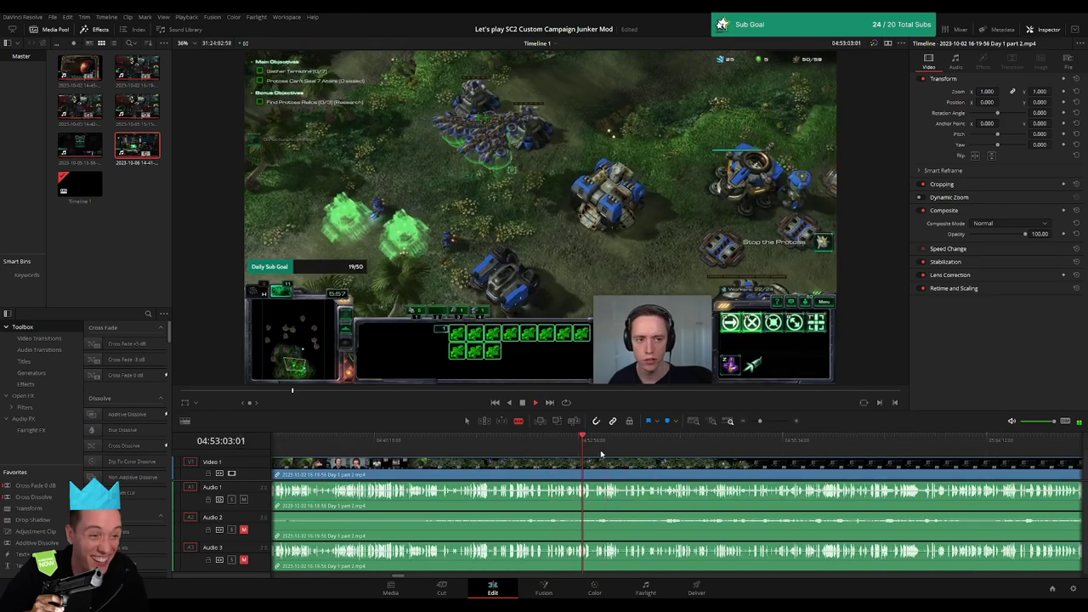
pyautogui.moveTo(572, 447); pyautogui.dragTo(557, 446)
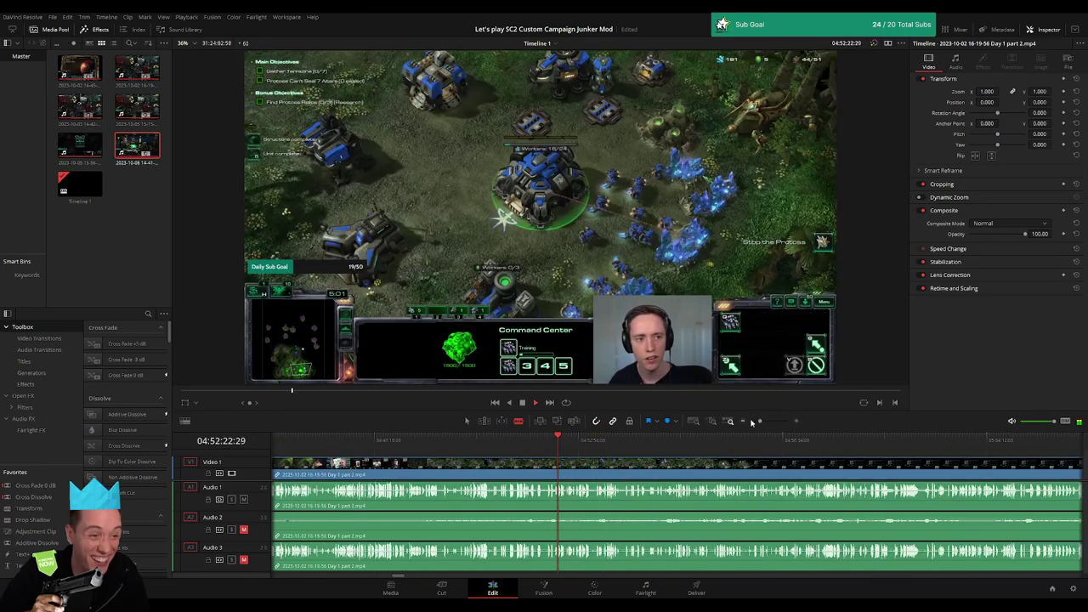
pyautogui.scroll(5, 558, 446)
pyautogui.click(611, 448)
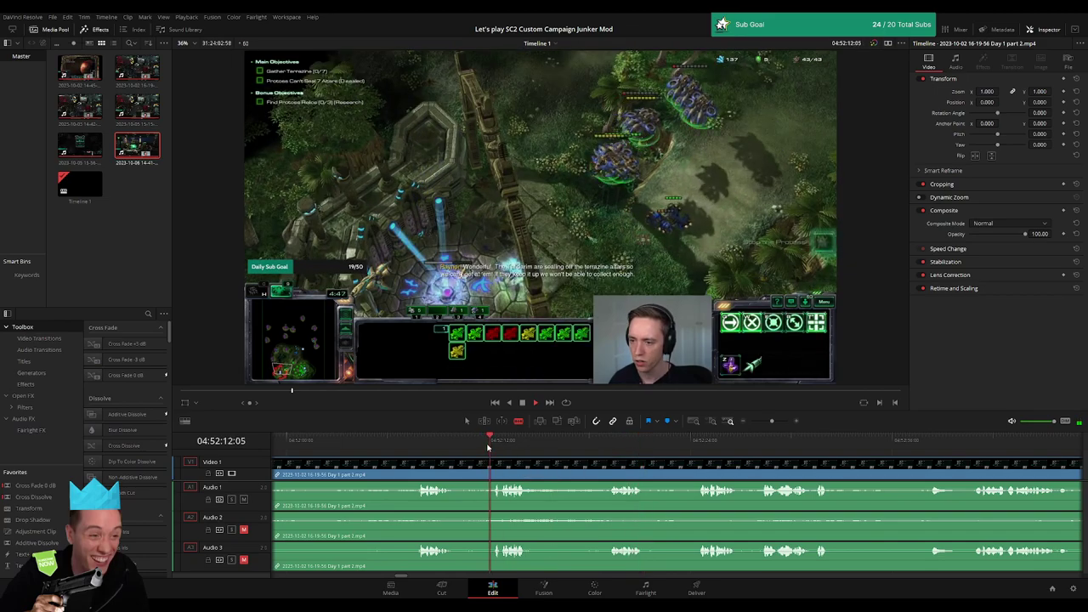
pyautogui.click(416, 448)
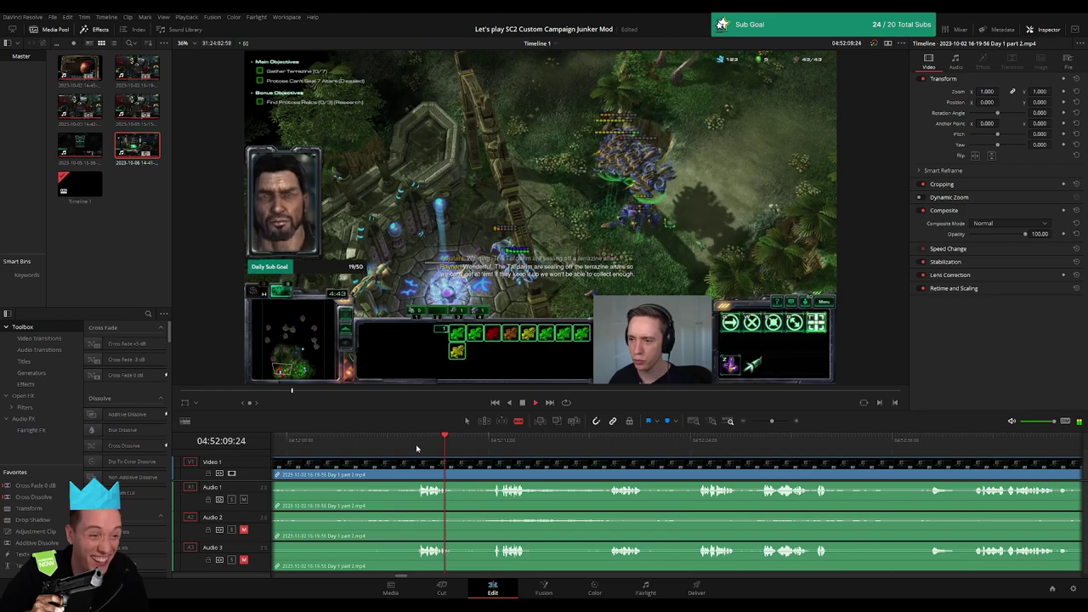
pyautogui.click(384, 452)
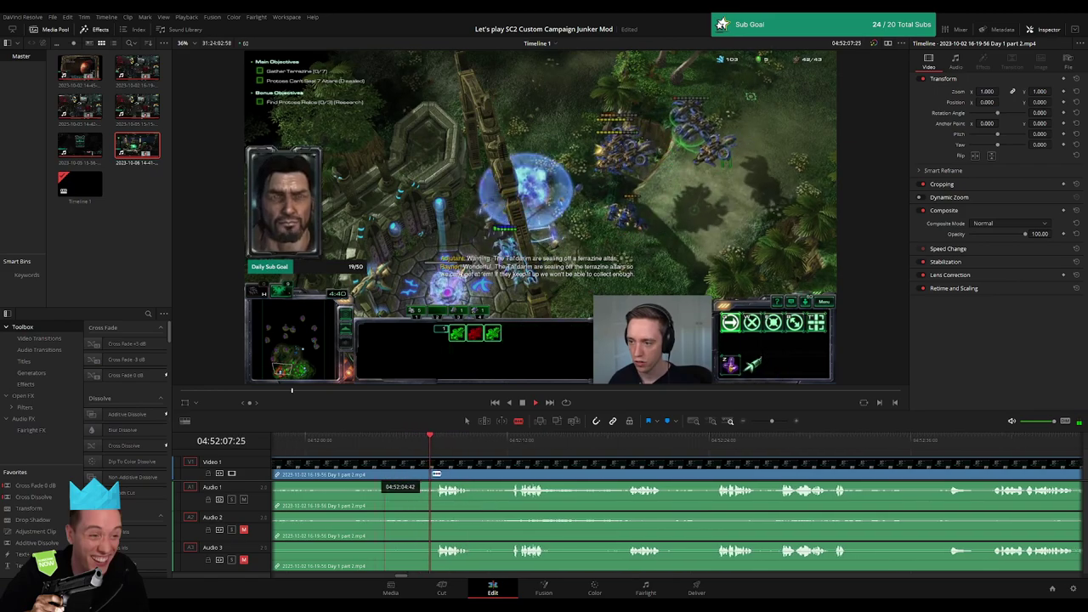
pyautogui.click(345, 441)
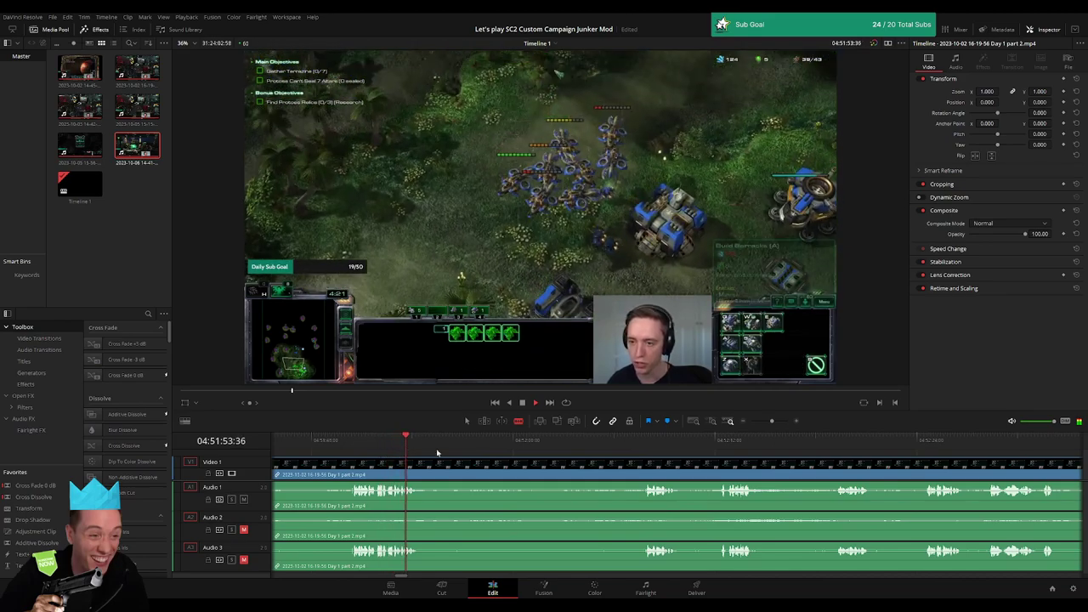
pyautogui.click(643, 441)
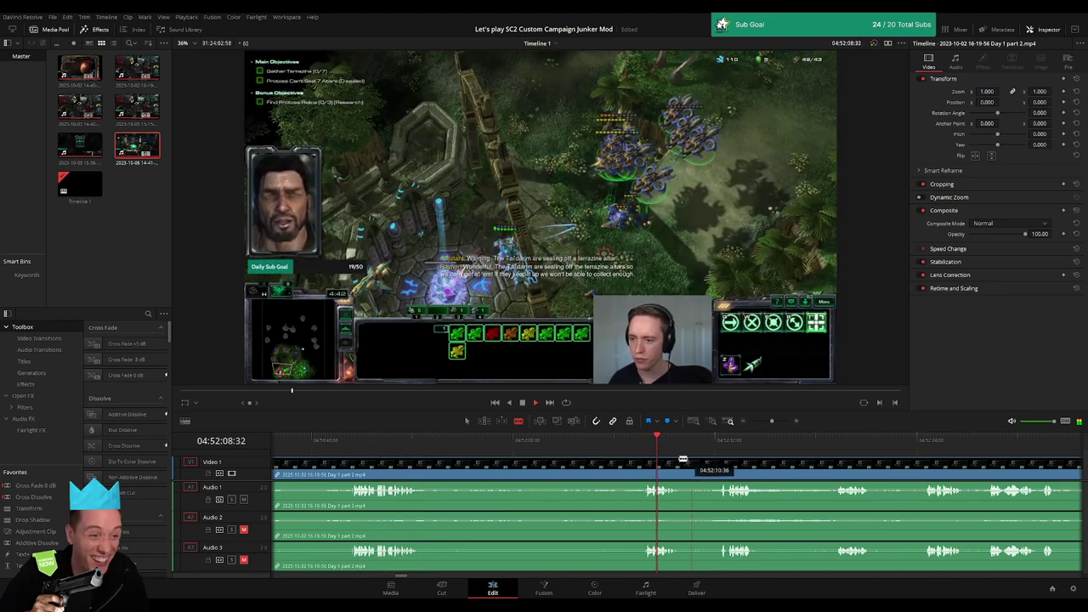
pyautogui.hscroll(3, 683, 458)
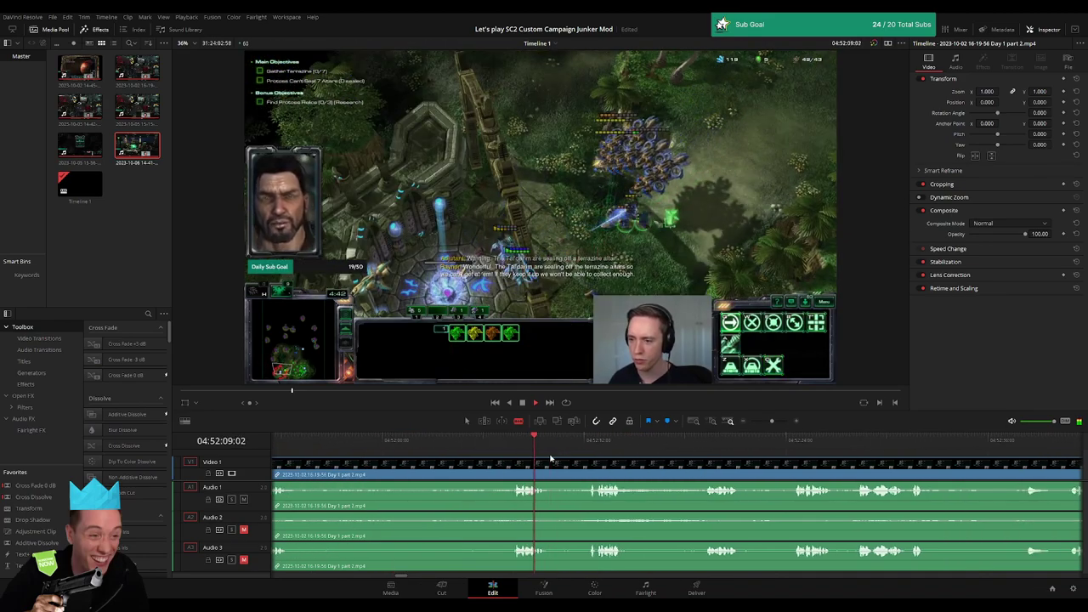
pyautogui.click(432, 441)
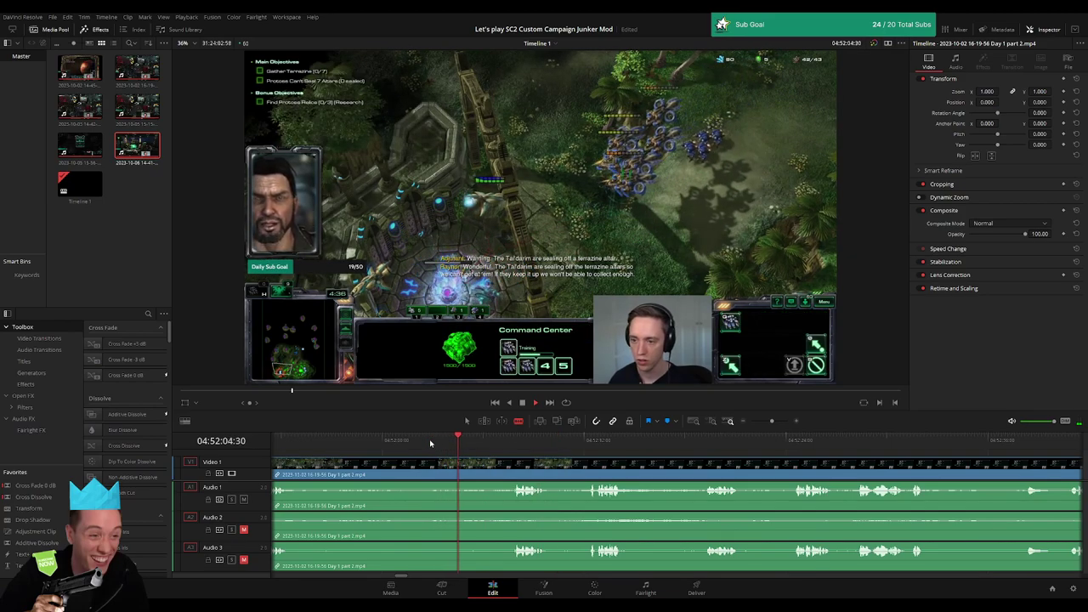
pyautogui.click(368, 441)
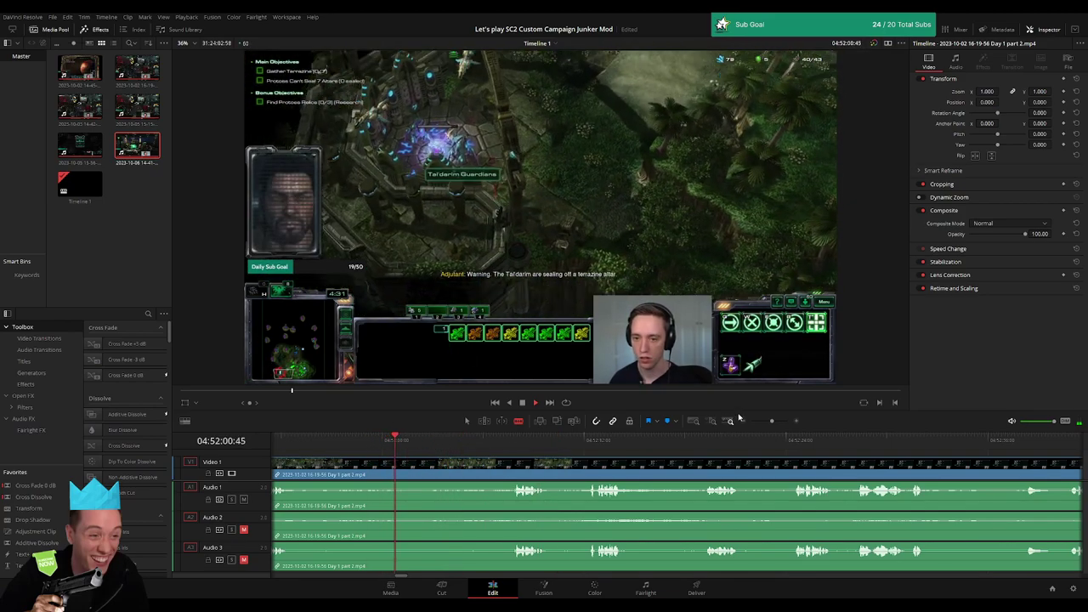
pyautogui.moveTo(772, 421); pyautogui.dragTo(775, 421)
pyautogui.click(561, 441)
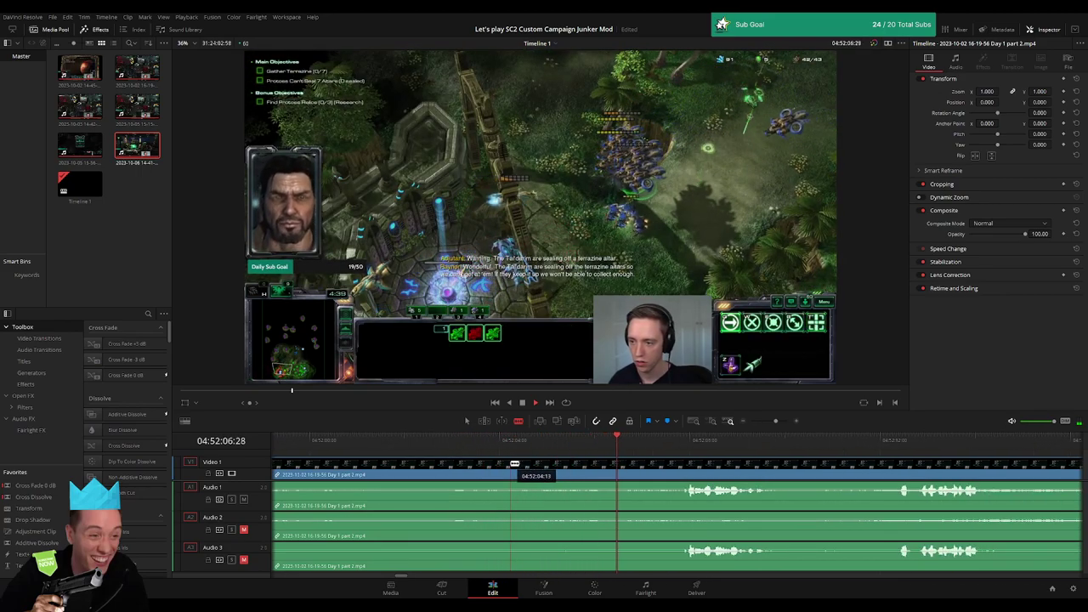
# - Blade all tracks at 04:52:02 and slide the piece after the cut later on the timeline
pyautogui.click(482, 446)
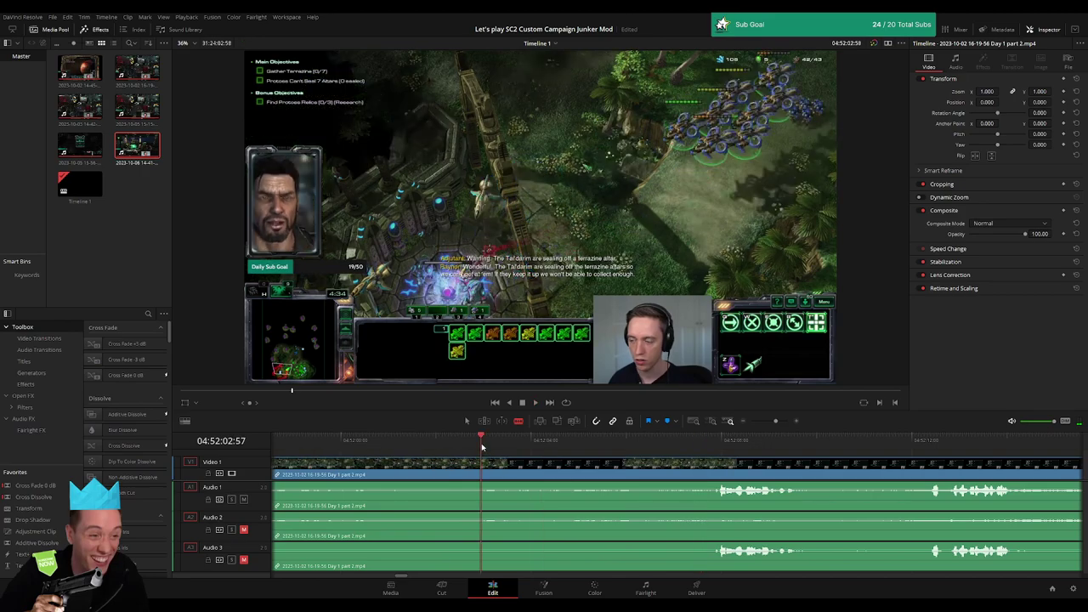
pyautogui.click(467, 446)
pyautogui.moveTo(466, 447); pyautogui.dragTo(437, 449)
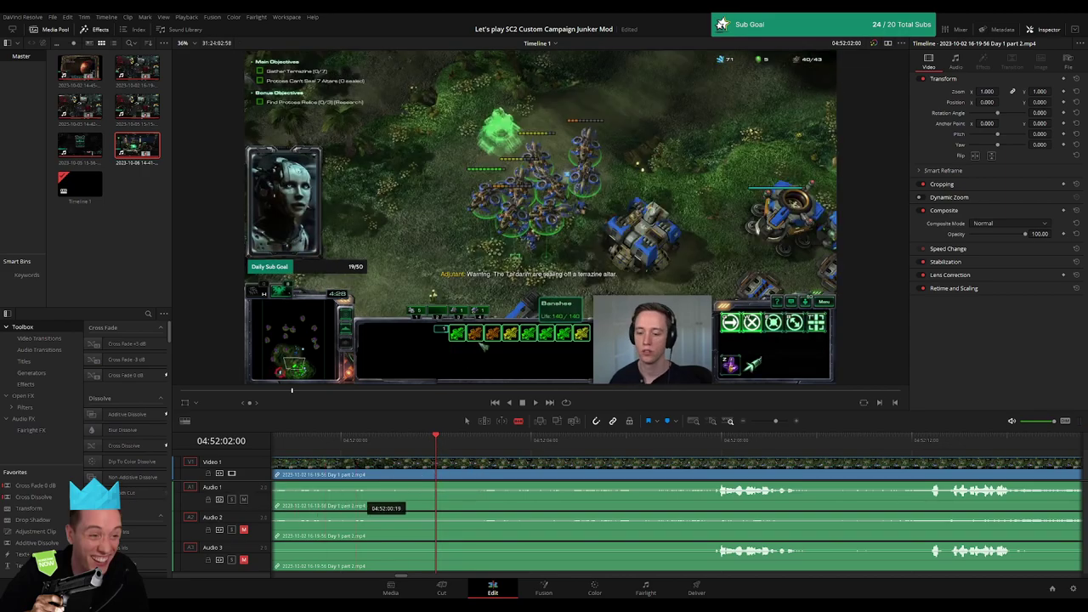
pyautogui.hotkey('ctrl', 'b')
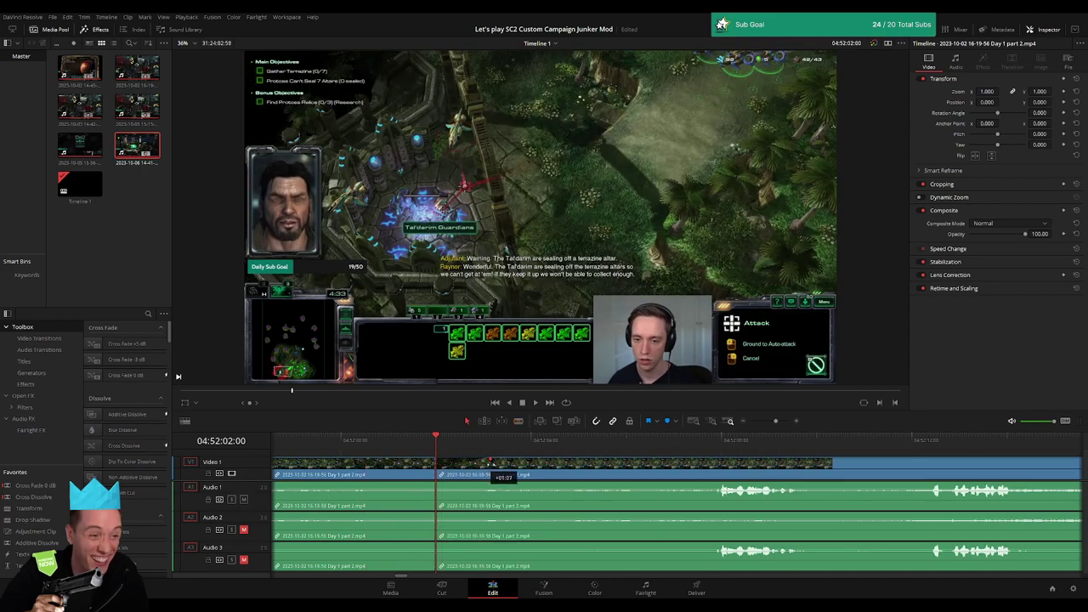
pyautogui.moveTo(489, 461); pyautogui.dragTo(484, 459)
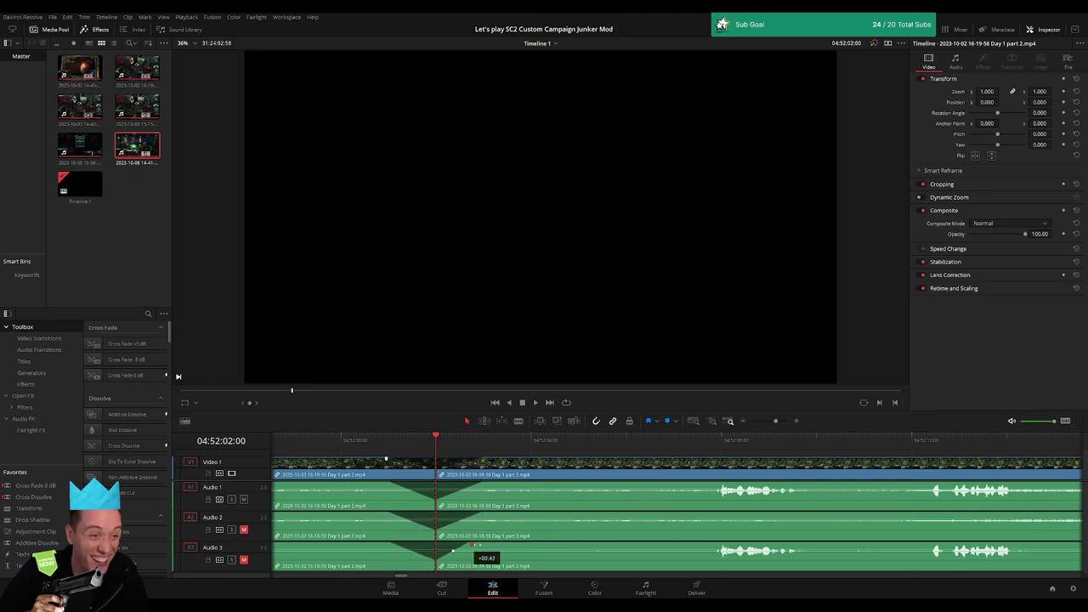
# - Zoom the timeline out and shift the piece after the cut further right
pyautogui.moveTo(761, 430); pyautogui.dragTo(744, 427)
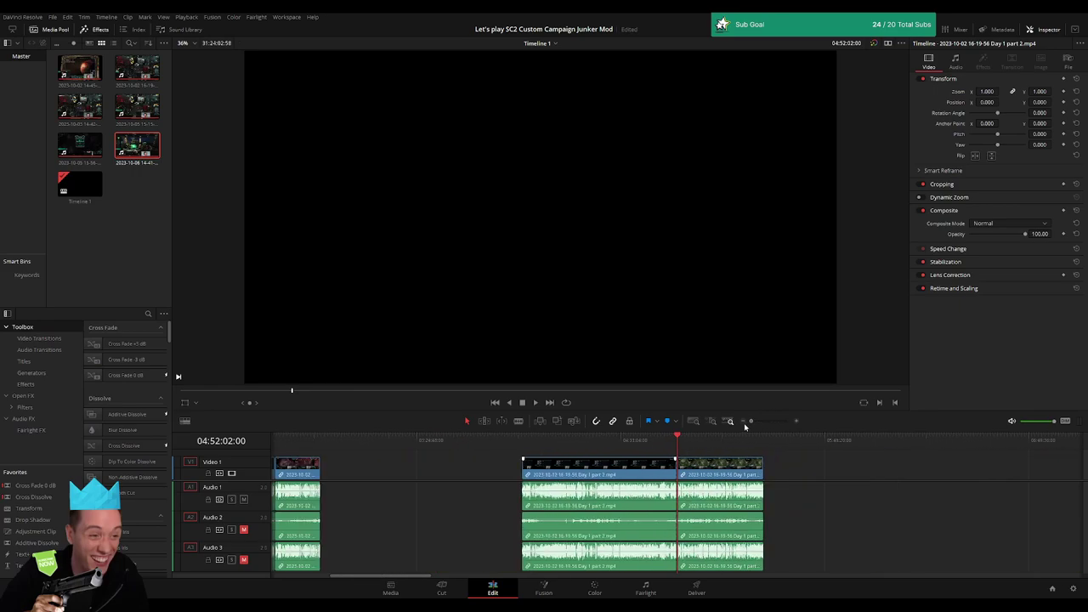
pyautogui.hscroll(5, 510, 468)
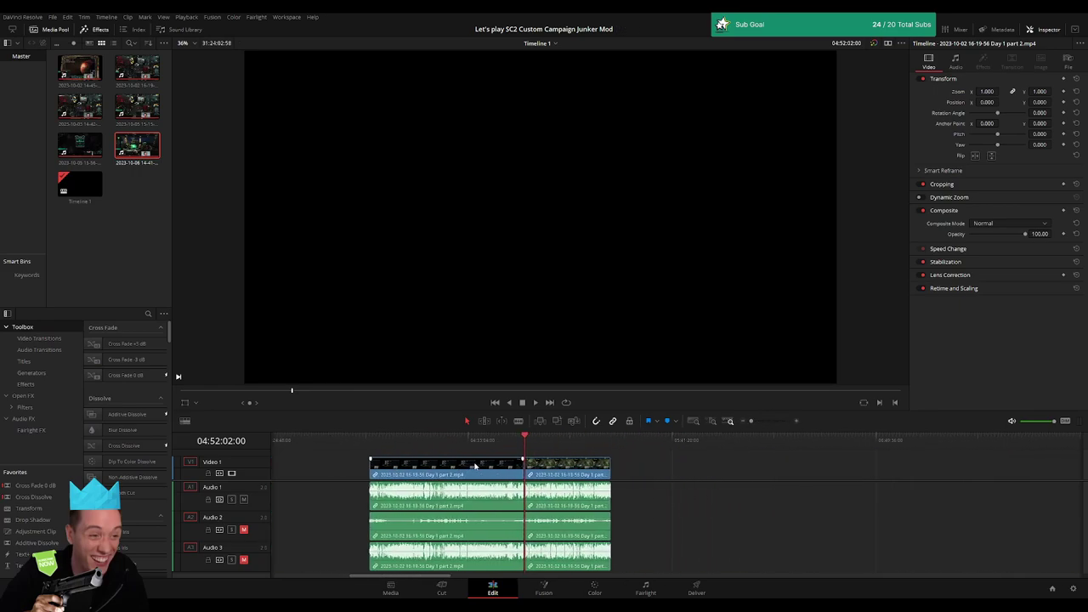
pyautogui.hscroll(7, 510, 467)
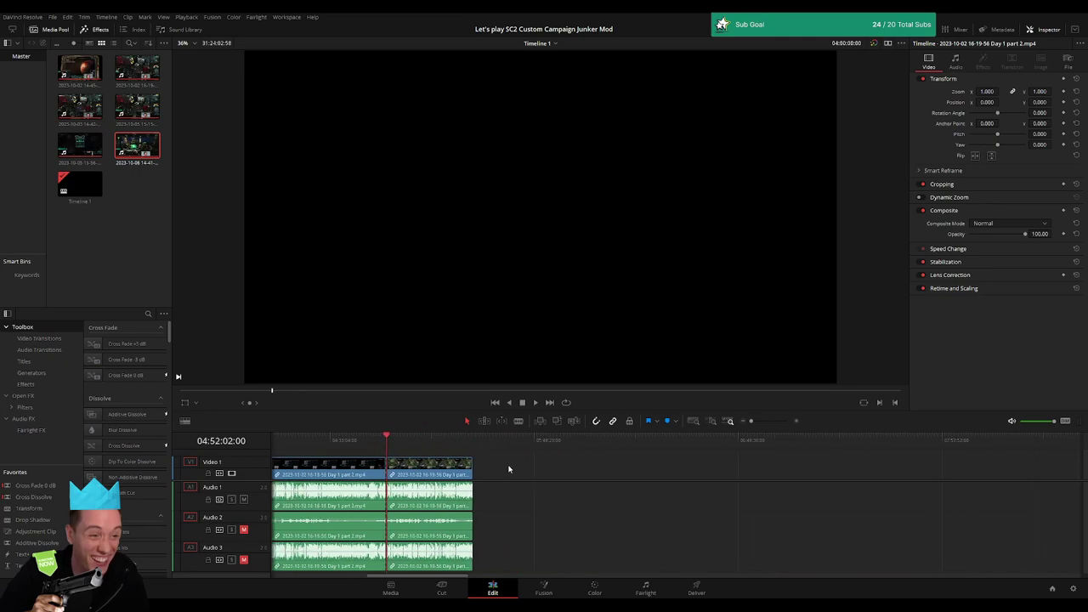
pyautogui.moveTo(366, 469); pyautogui.dragTo(680, 469)
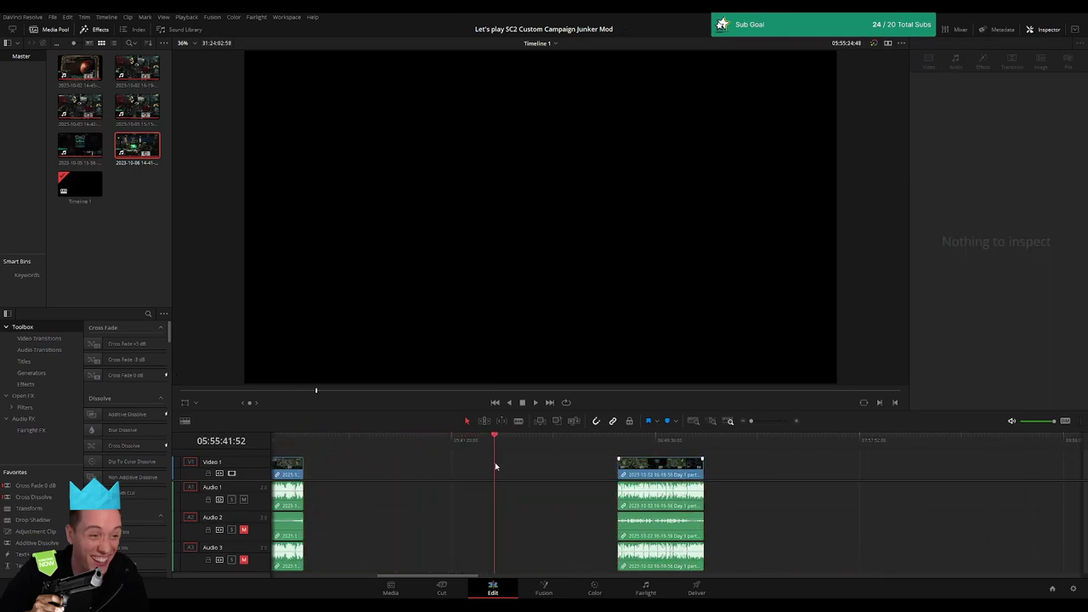
pyautogui.moveTo(750, 421); pyautogui.dragTo(762, 422)
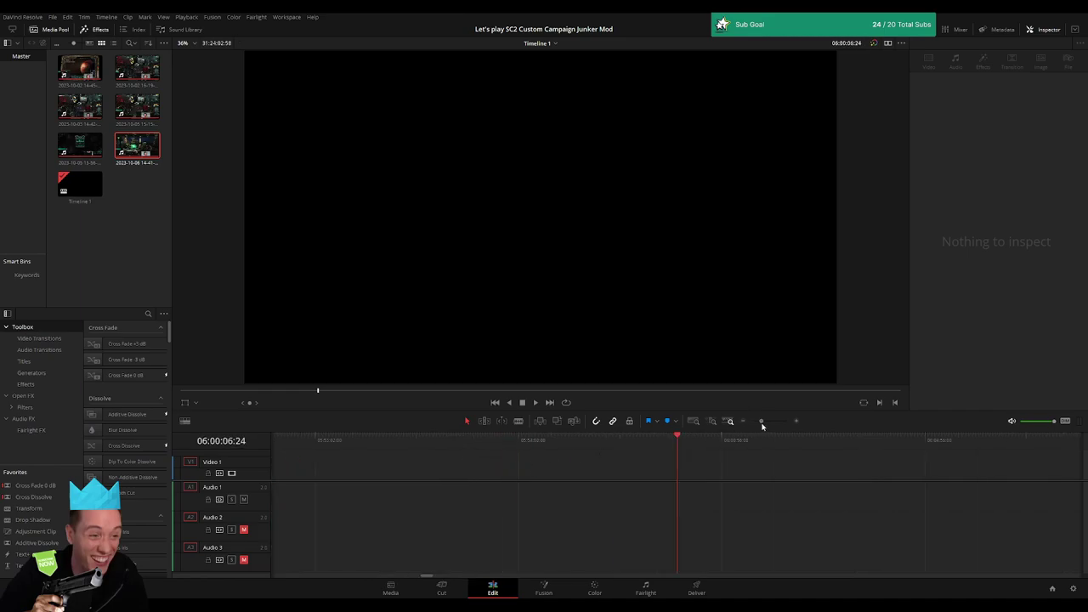
pyautogui.click(671, 443)
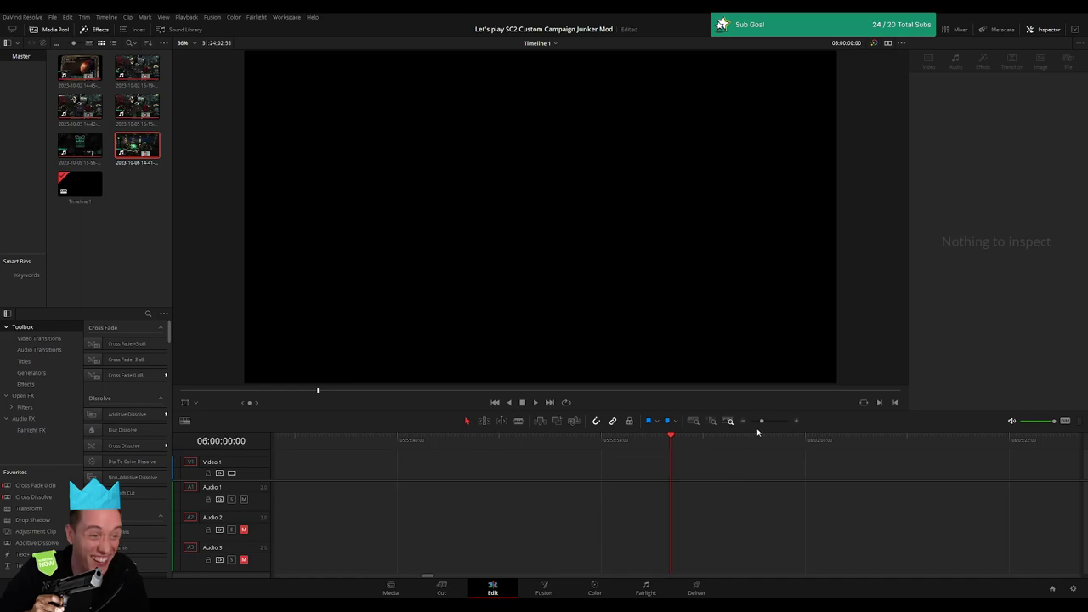
# - Drag the Day 2 clip left until it butts against the end of the Day 1 footage
pyautogui.moveTo(761, 422); pyautogui.dragTo(750, 422)
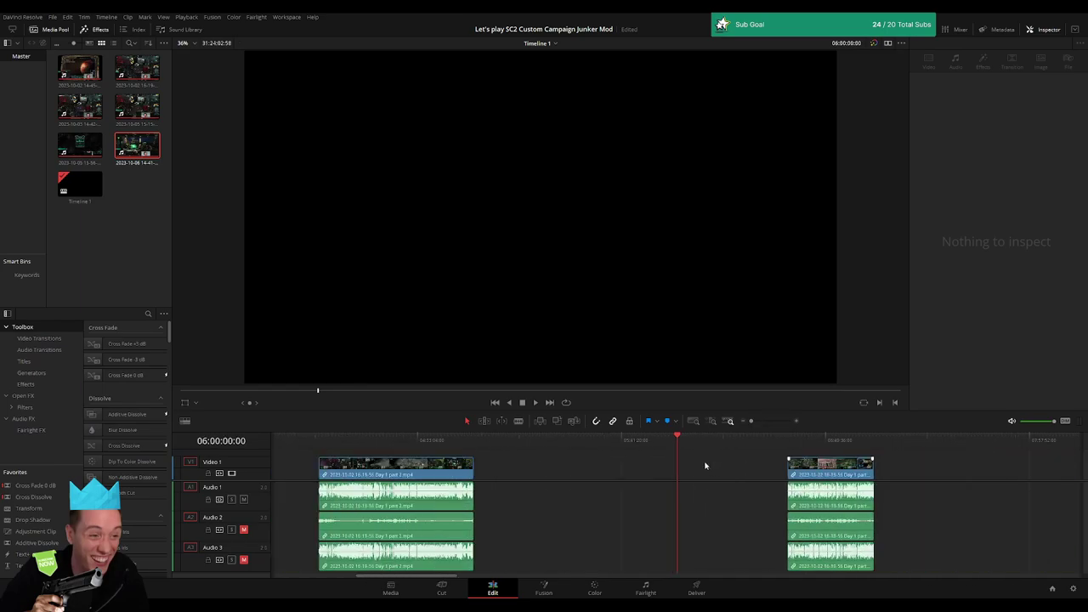
pyautogui.moveTo(825, 466); pyautogui.dragTo(739, 465)
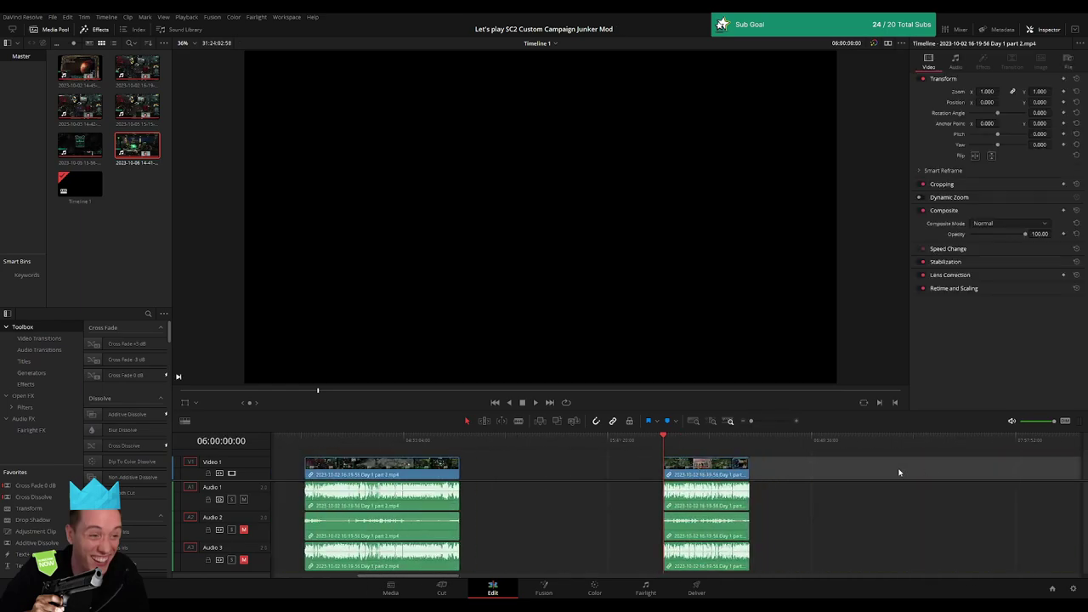
pyautogui.hscroll(5, 573, 469)
pyautogui.hscroll(5, 668, 479)
pyautogui.moveTo(1031, 468); pyautogui.dragTo(424, 457)
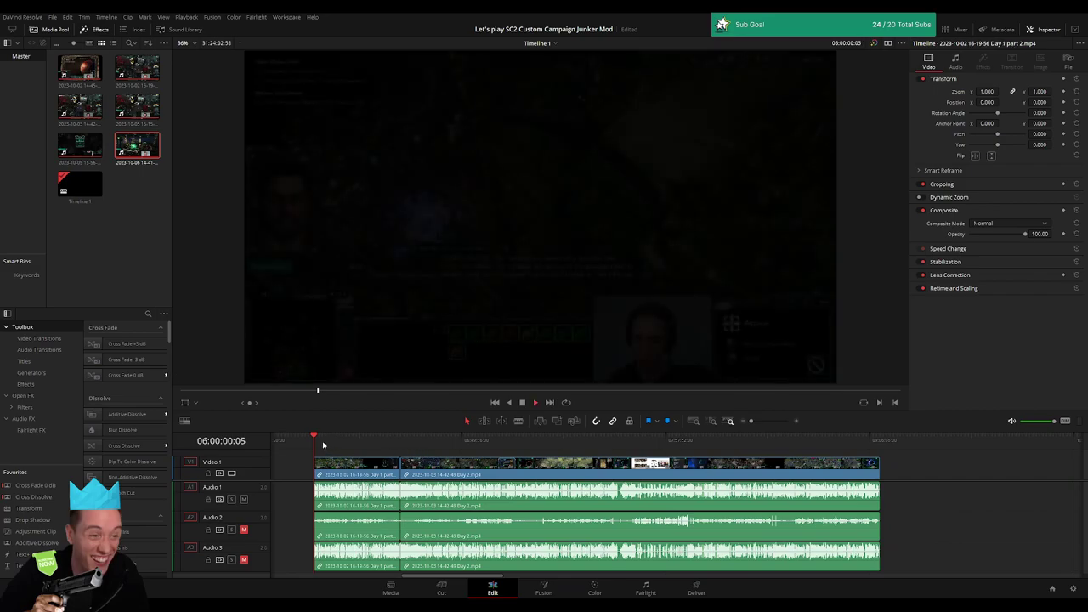
# - Select the Day 1/Day 2 edit point and add a crossfade there
pyautogui.moveTo(364, 439); pyautogui.dragTo(400, 440)
pyautogui.scroll(3, 714, 448)
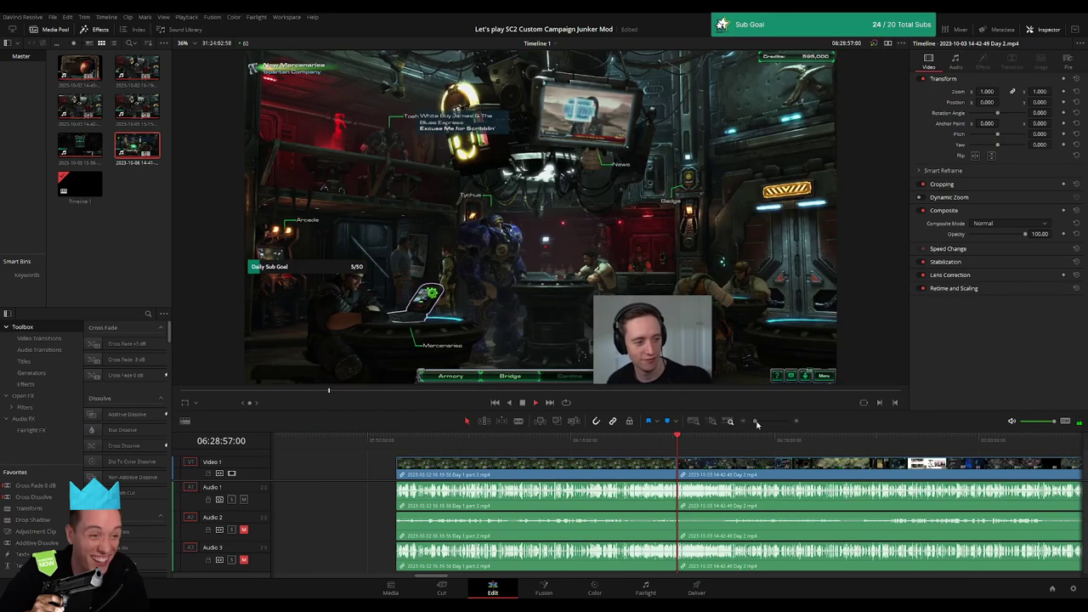
pyautogui.click(596, 449)
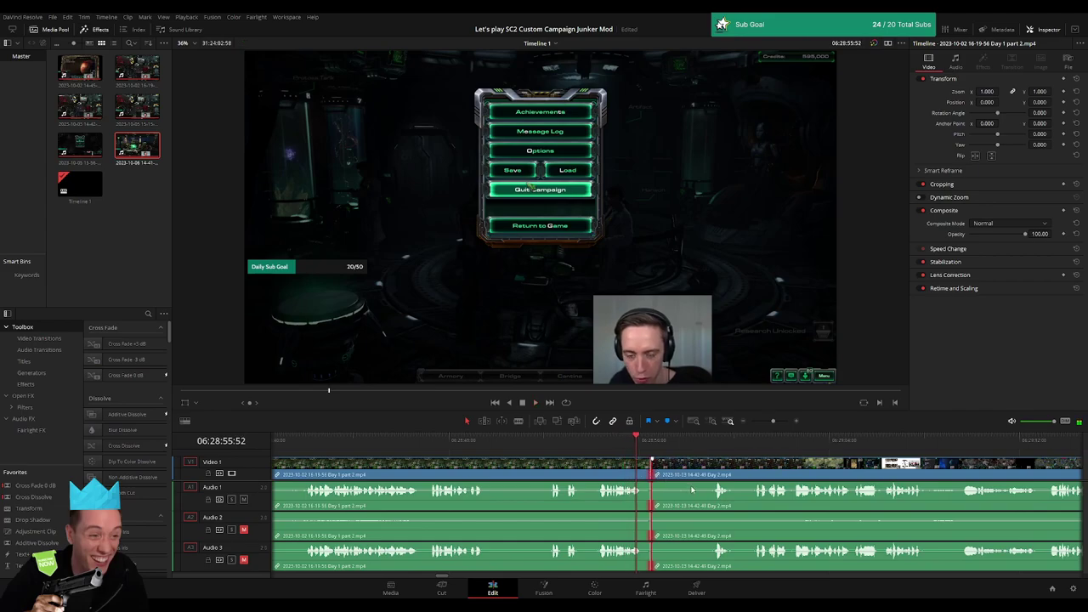
pyautogui.hotkey('shift', ',')
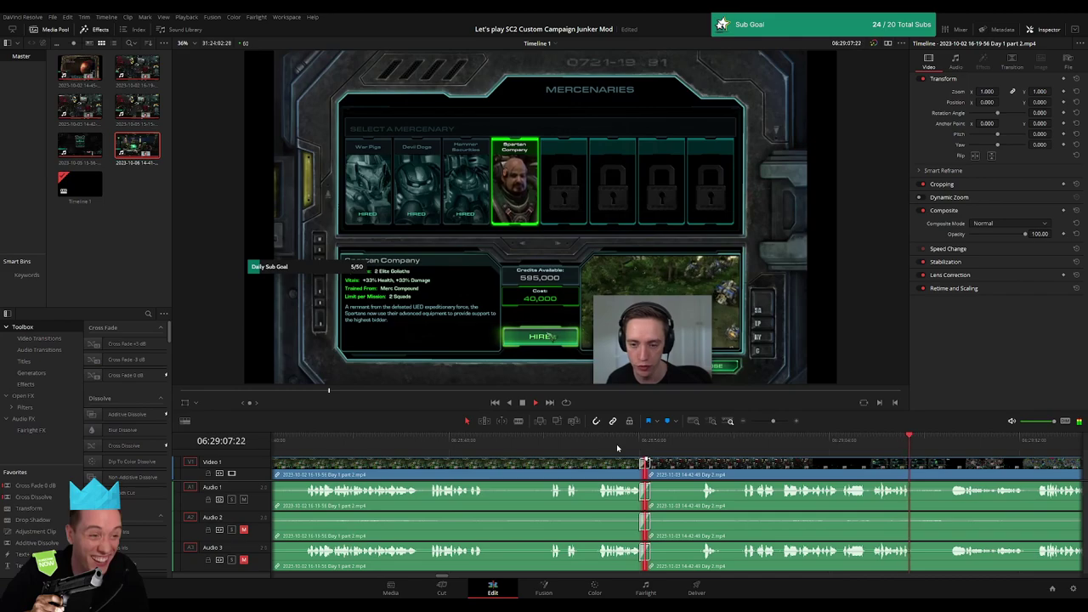
# - Replay past the crossfade into the Day 2 footage, then zoom out to the timeline start
pyautogui.press('Up')
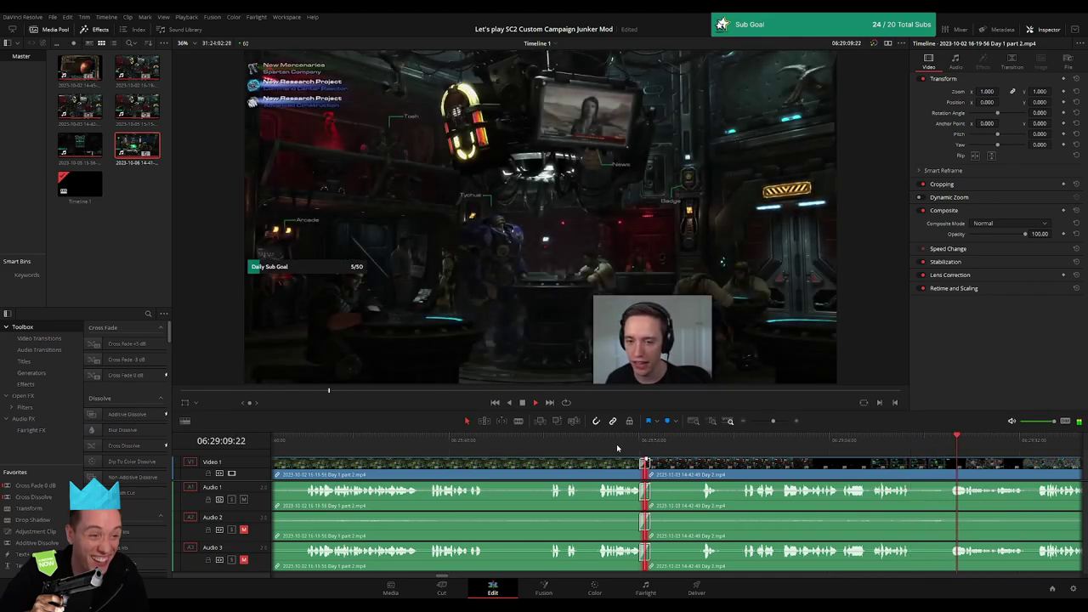
pyautogui.click(745, 443)
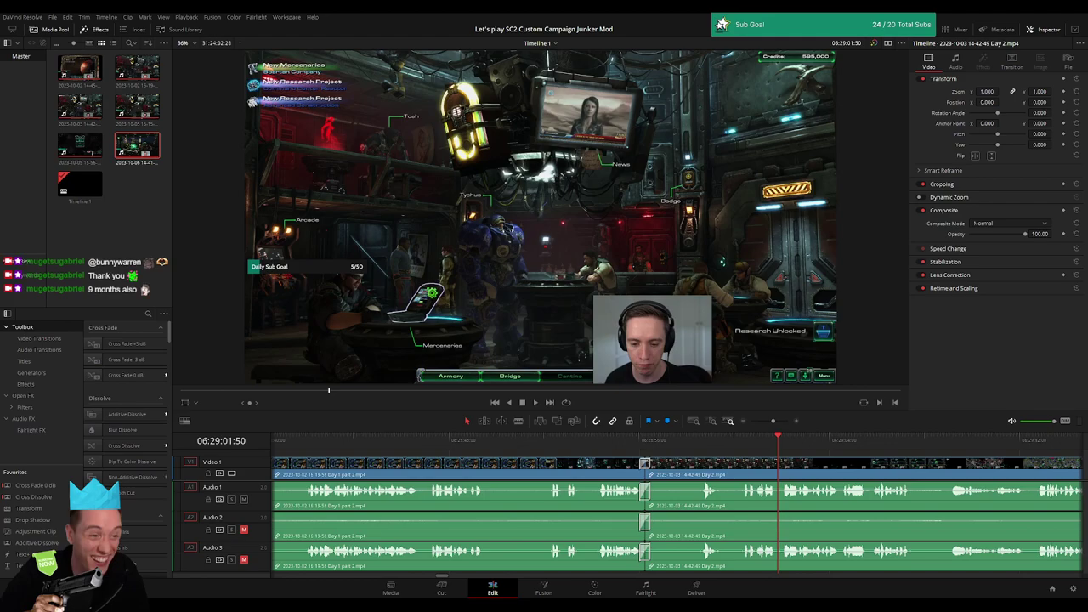
pyautogui.press('space')
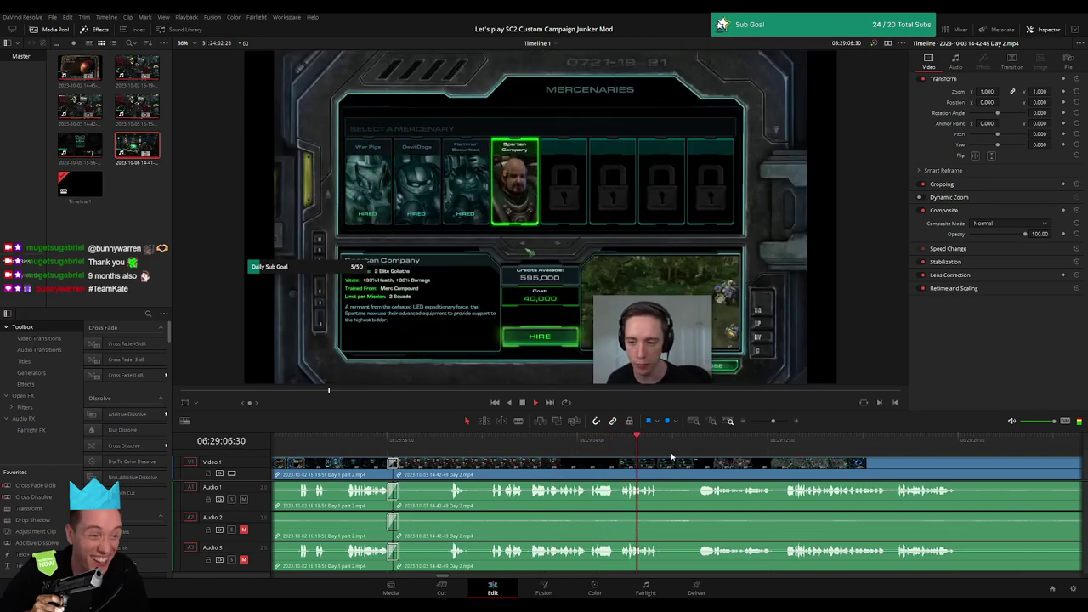
pyautogui.hscroll(3, 558, 459)
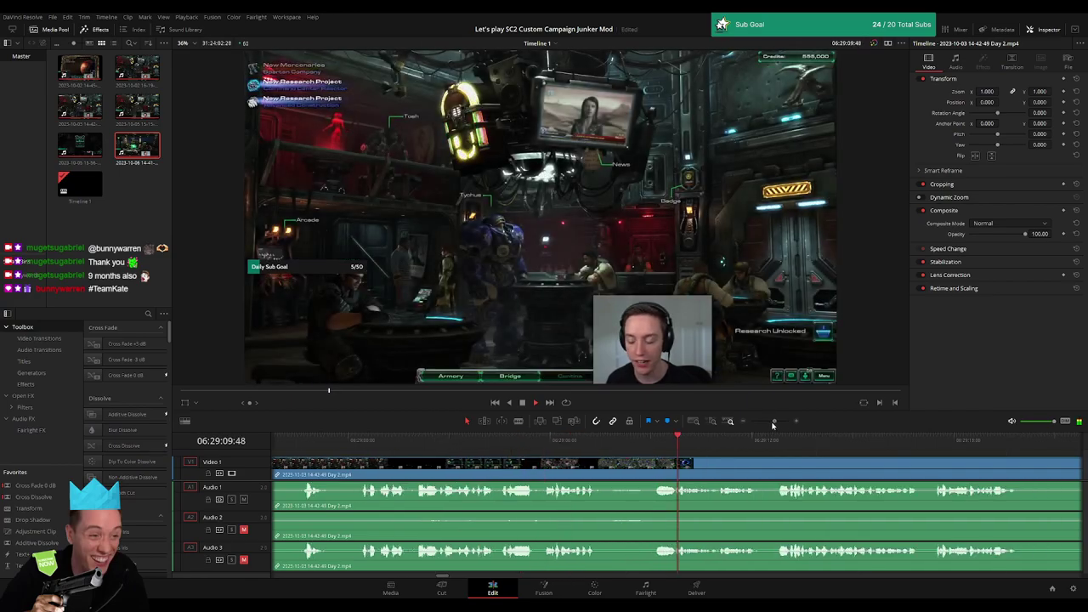
pyautogui.moveTo(772, 421)
pyautogui.mouseDown()
pyautogui.moveTo(751, 422)
pyautogui.moveTo(767, 424)
pyautogui.mouseUp()
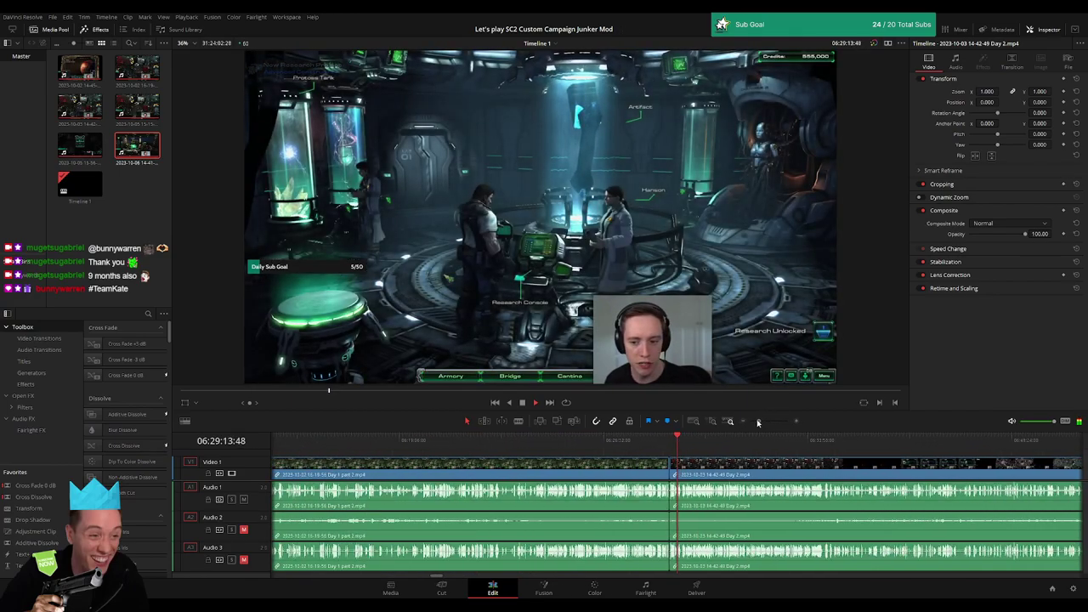
pyautogui.moveTo(768, 421)
pyautogui.mouseDown()
pyautogui.moveTo(752, 422)
pyautogui.moveTo(775, 428)
pyautogui.mouseUp()
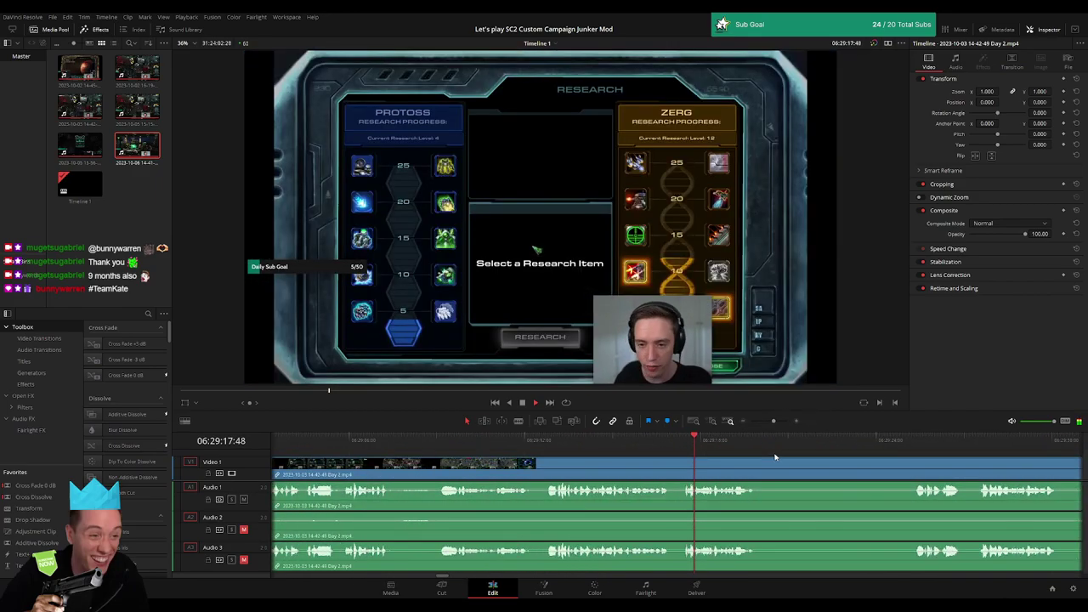
# - Jump ahead in the Day 2 footage, then zoom out so the Day 1/Day 2 boundary shows
pyautogui.click(891, 444)
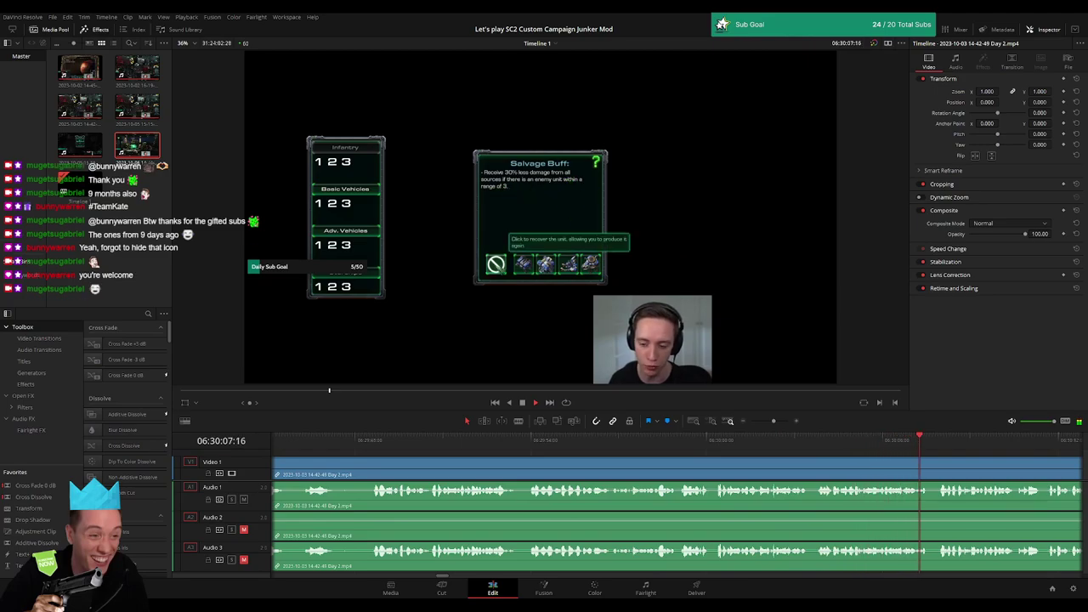
pyautogui.scroll(-2, 740, 457)
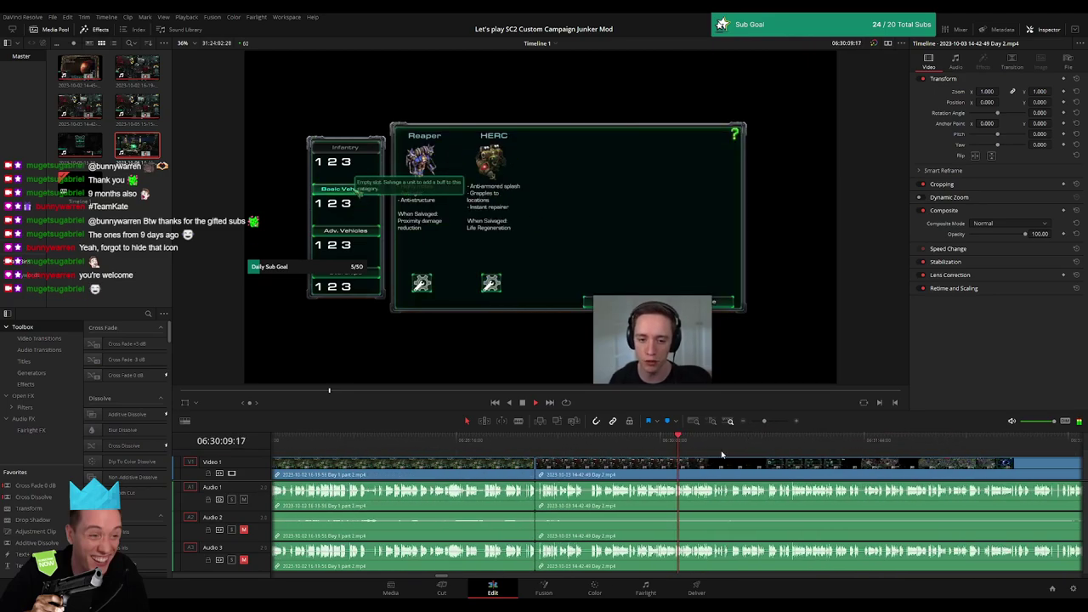
pyautogui.hscroll(3, 545, 459)
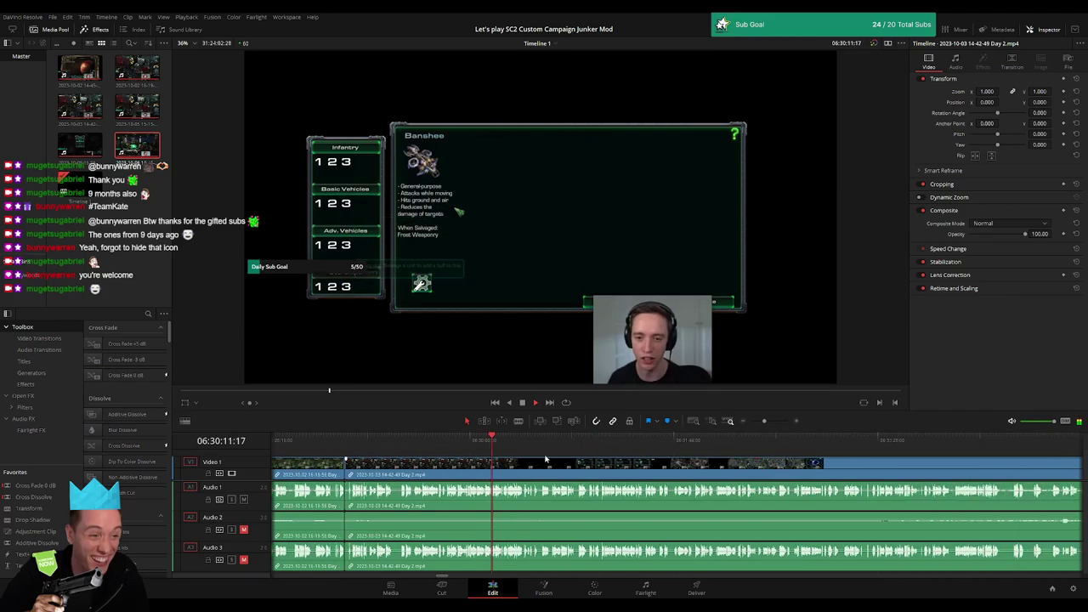
pyautogui.moveTo(763, 420); pyautogui.dragTo(757, 421)
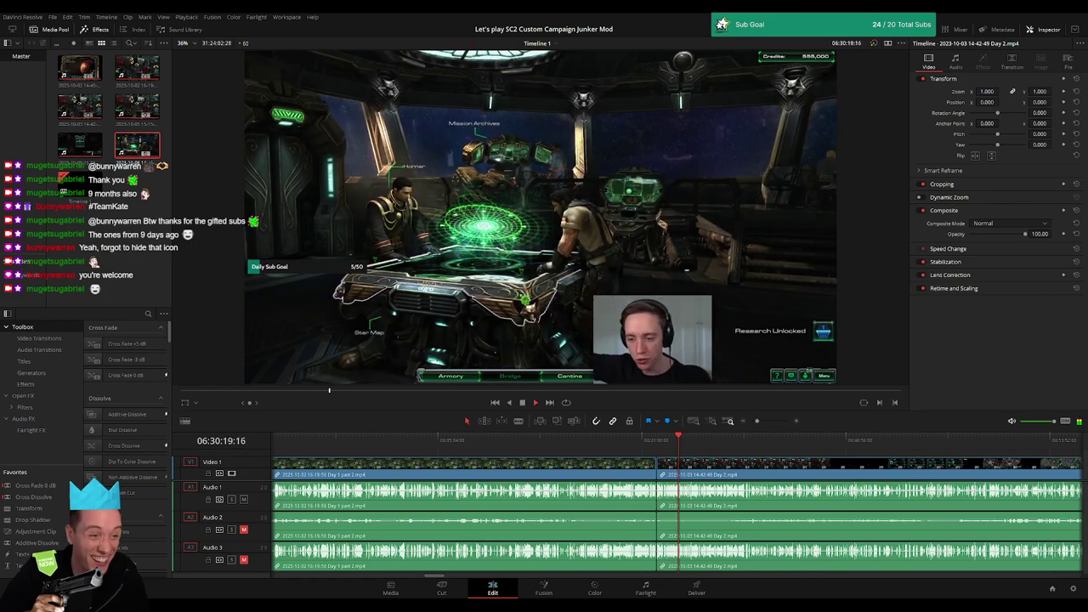
pyautogui.hscroll(5, 378, 459)
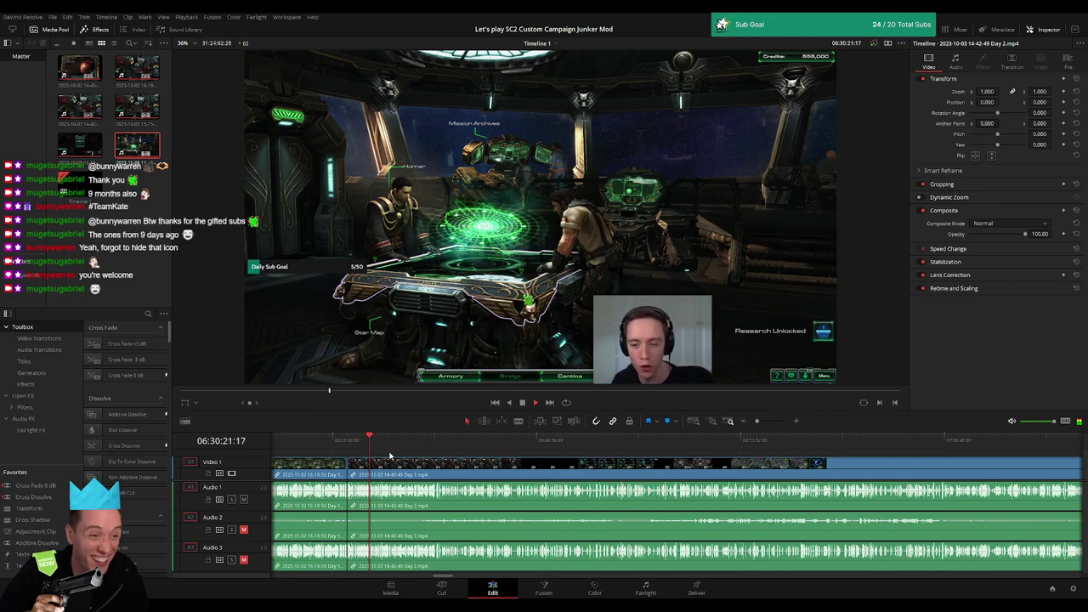
# - Scrub and zoom into the Day 2 footage, parking the playhead at about 06:52:10
pyautogui.moveTo(380, 446); pyautogui.dragTo(708, 456)
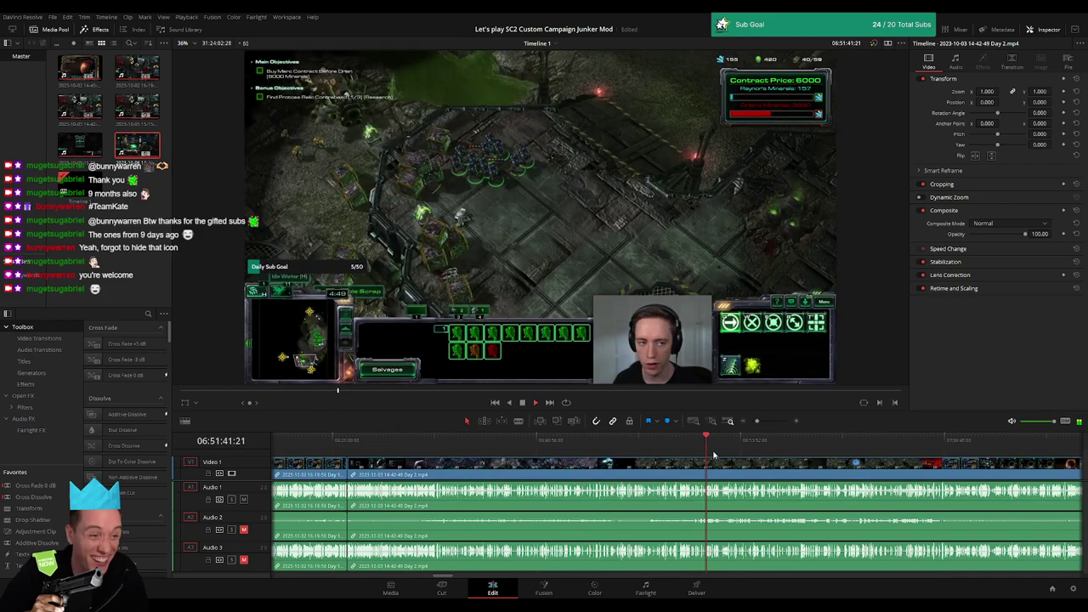
pyautogui.moveTo(756, 421); pyautogui.dragTo(770, 422)
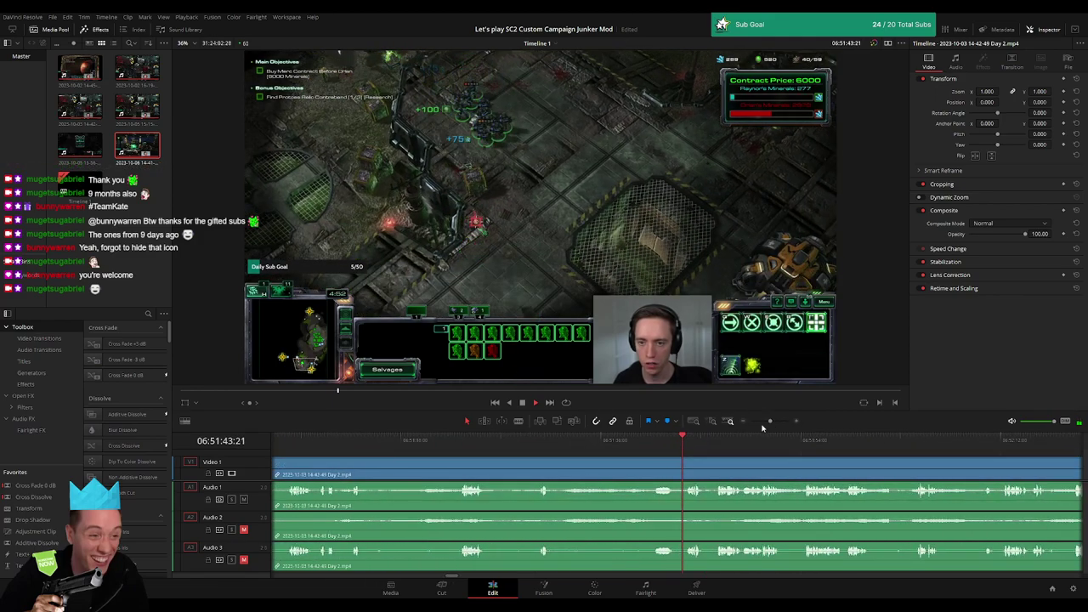
pyautogui.hscroll(4, 485, 446)
pyautogui.click(486, 446)
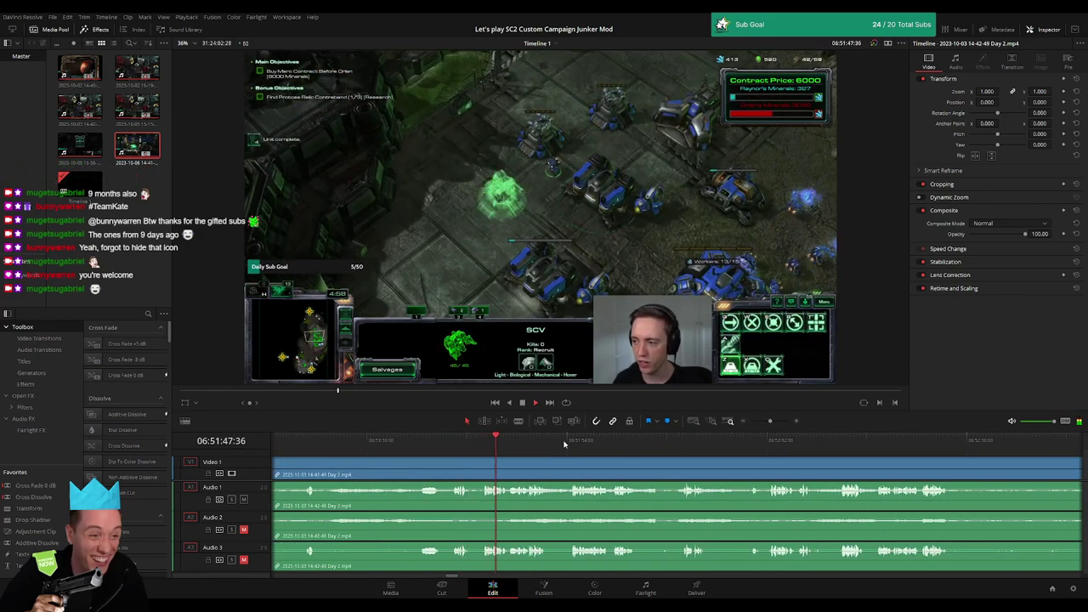
pyautogui.click(572, 441)
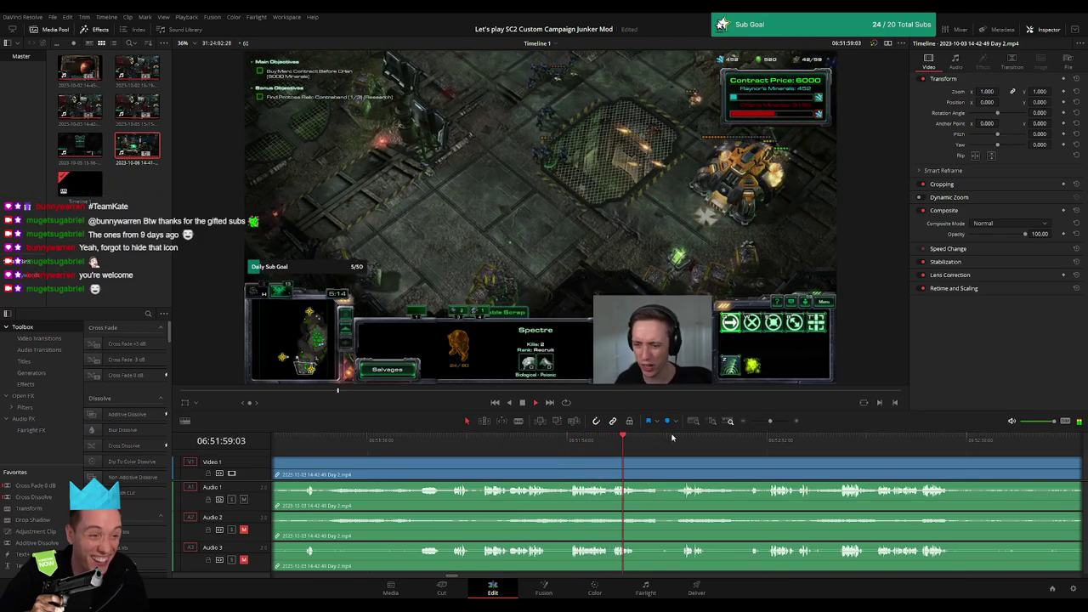
pyautogui.click(671, 438)
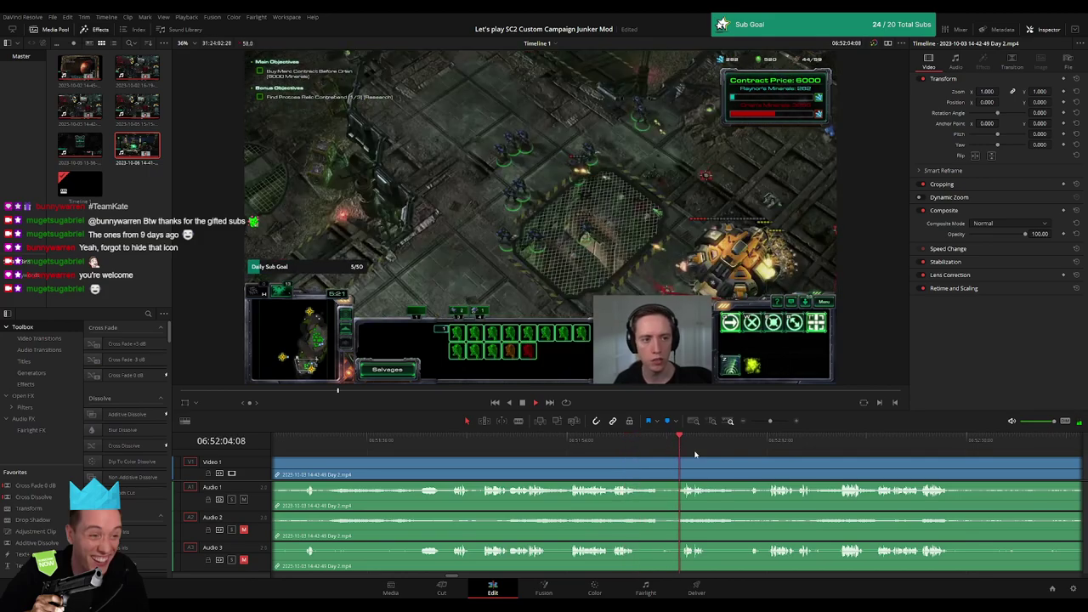
pyautogui.click(591, 459)
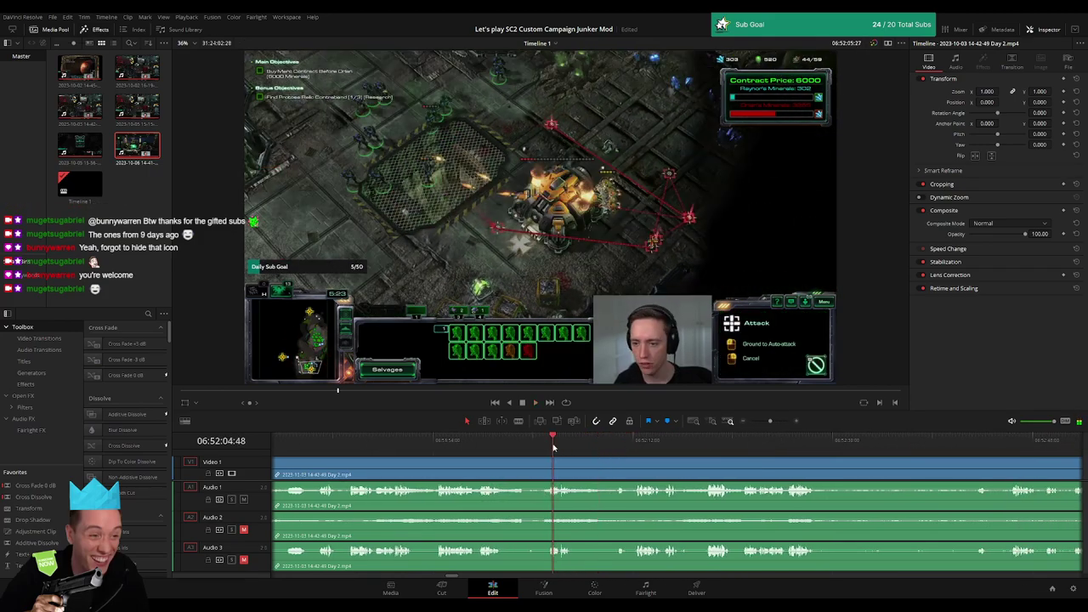
pyautogui.click(617, 440)
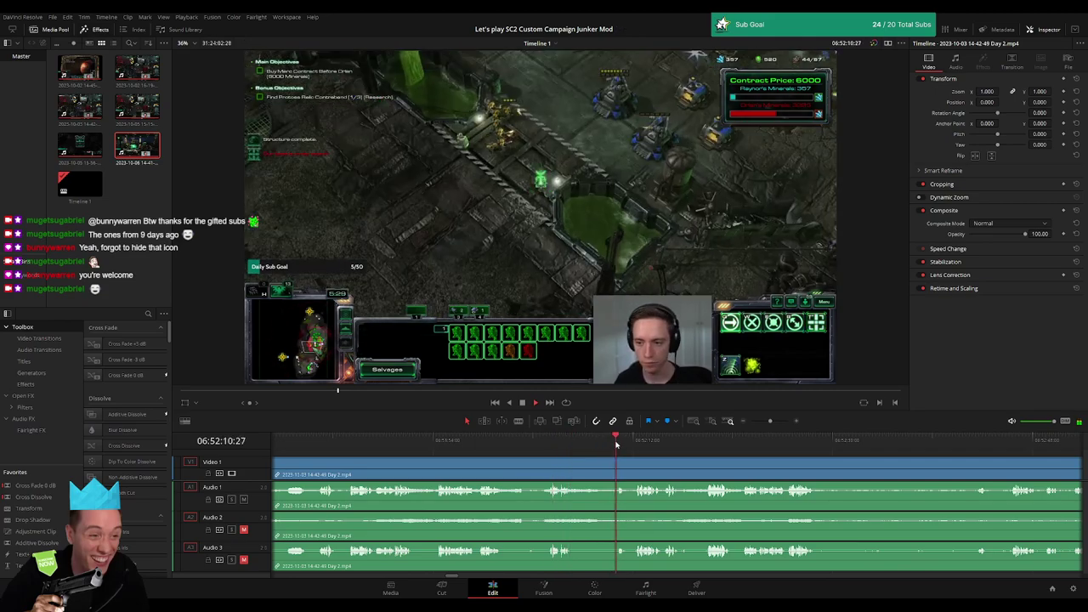
pyautogui.click(772, 422)
pyautogui.moveTo(772, 422); pyautogui.dragTo(775, 422)
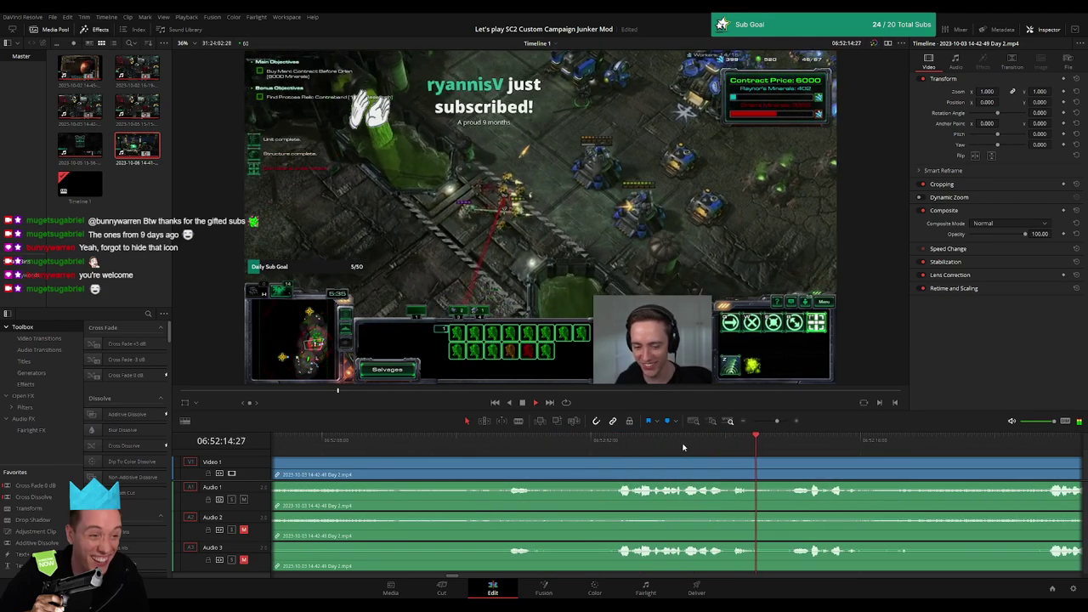
pyautogui.click(505, 446)
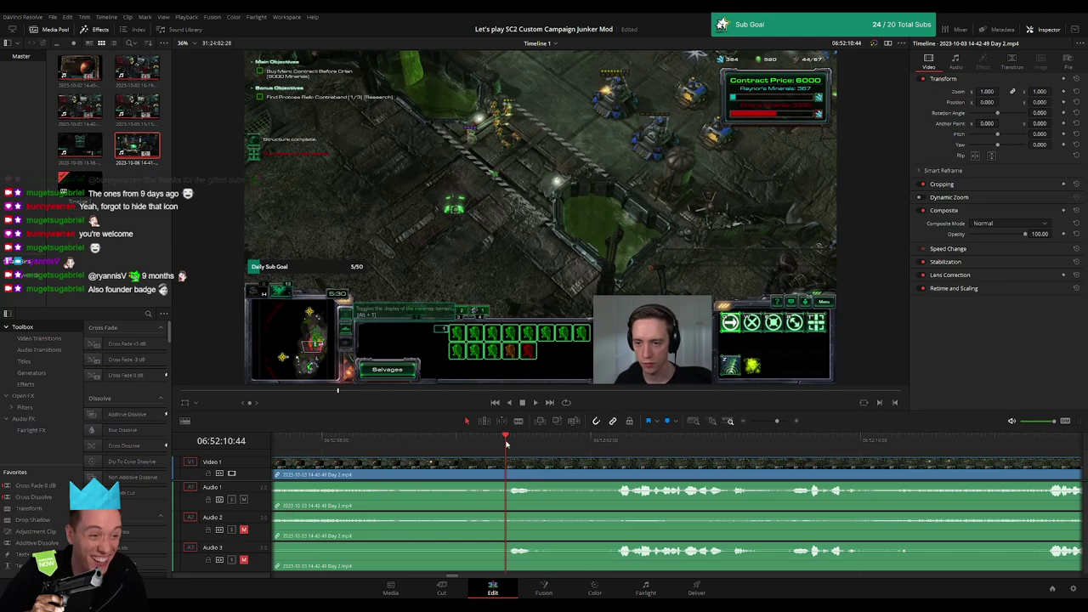
# - Blade the Day 2 clip at 06:52:10 and trim the clips at the new edit point
pyautogui.moveTo(509, 442)
pyautogui.mouseDown()
pyautogui.moveTo(456, 452)
pyautogui.moveTo(455, 472)
pyautogui.mouseUp()
pyautogui.click(459, 468)
pyautogui.press('a')
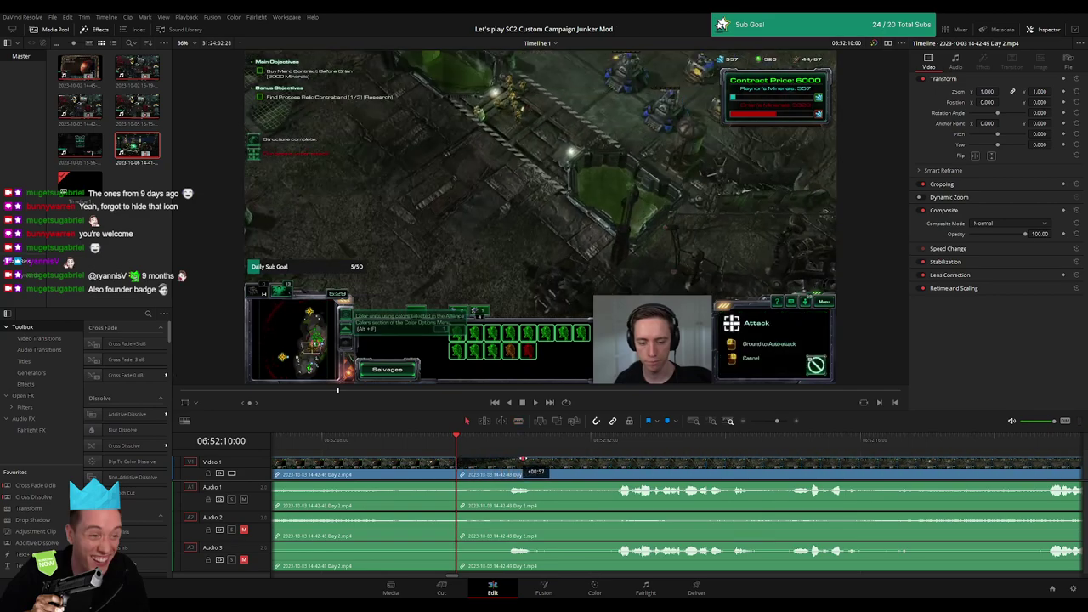
pyautogui.moveTo(524, 459); pyautogui.dragTo(503, 463)
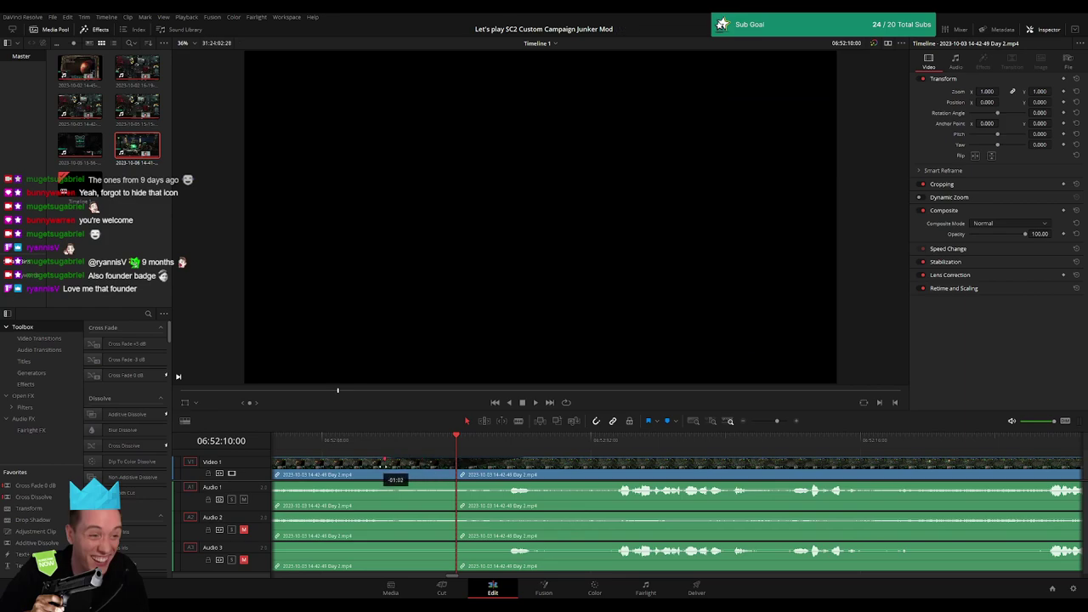
pyautogui.moveTo(387, 467); pyautogui.dragTo(386, 457)
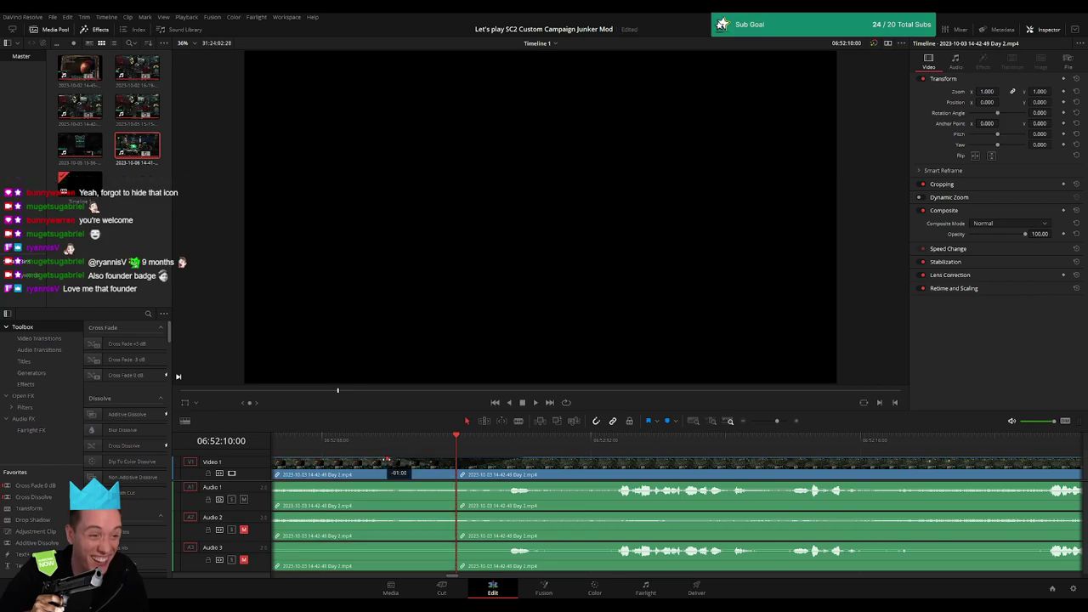
pyautogui.moveTo(452, 482); pyautogui.dragTo(446, 482)
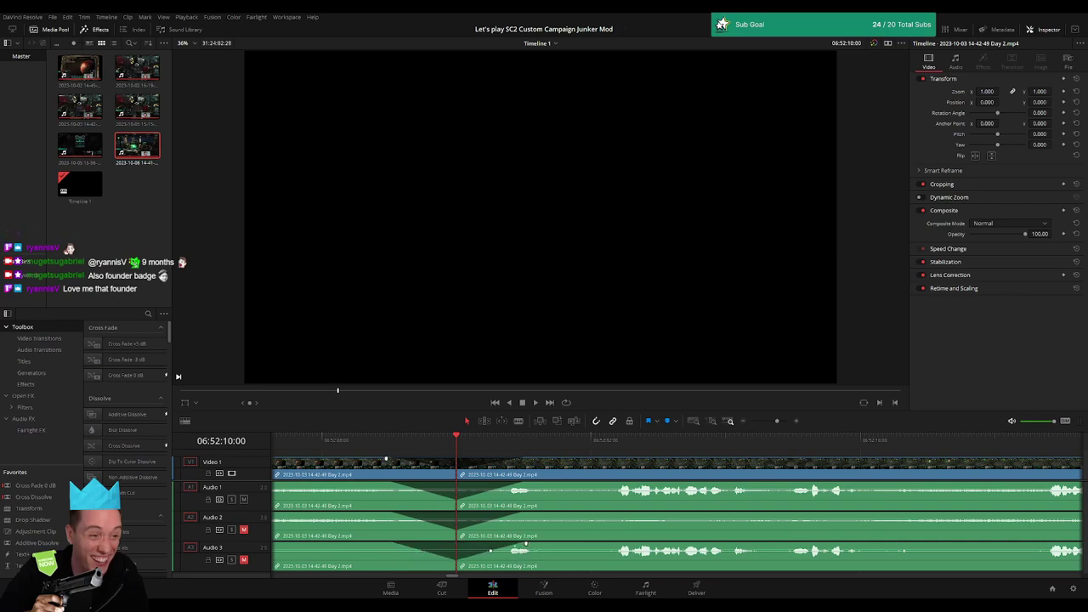
# - Move the later Day 2 piece so it starts at 08:00:00:00
pyautogui.moveTo(775, 420); pyautogui.dragTo(751, 420)
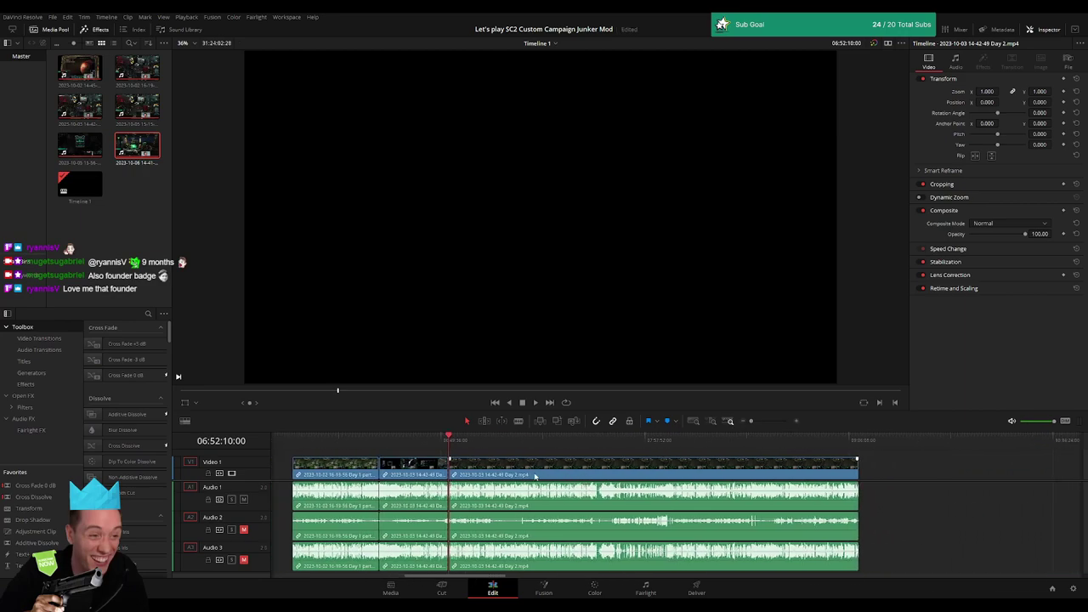
pyautogui.hscroll(4, 451, 443)
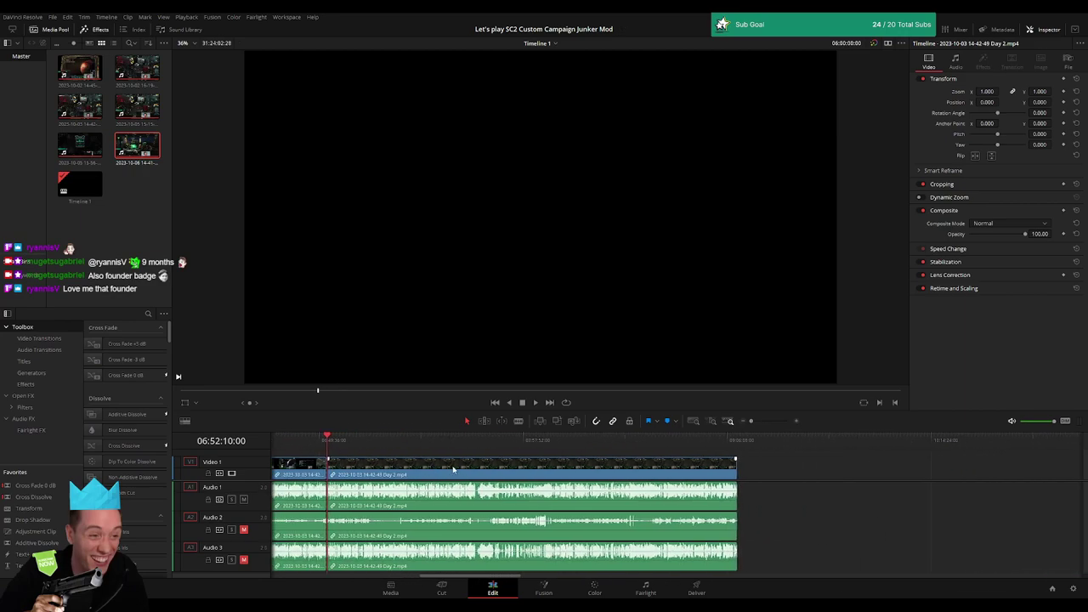
pyautogui.moveTo(451, 469); pyautogui.dragTo(715, 469)
pyautogui.click(420, 470)
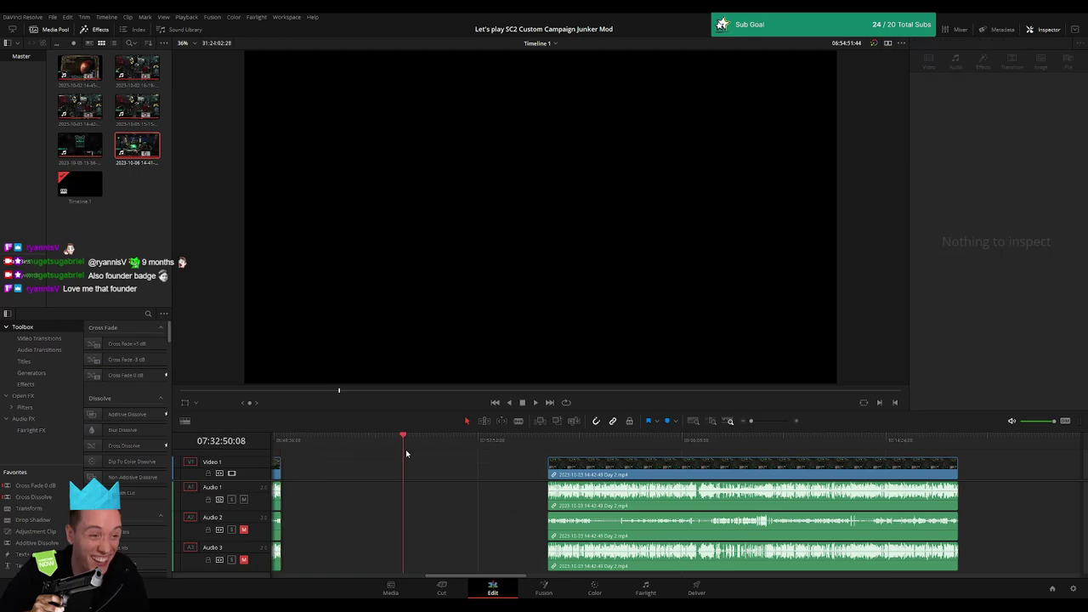
pyautogui.moveTo(468, 459); pyautogui.dragTo(487, 460)
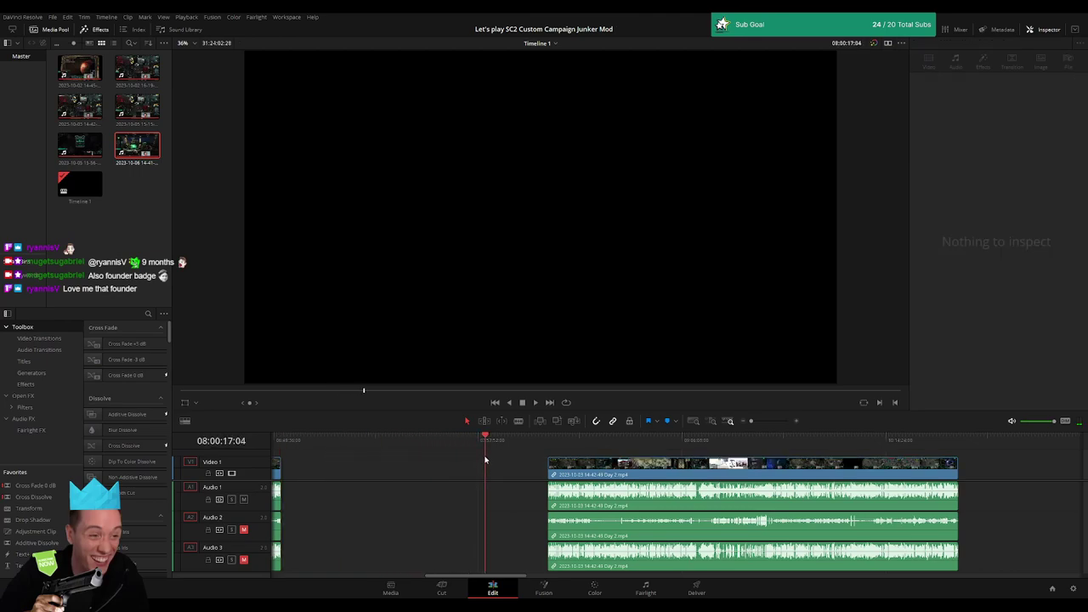
pyautogui.moveTo(610, 468); pyautogui.dragTo(546, 469)
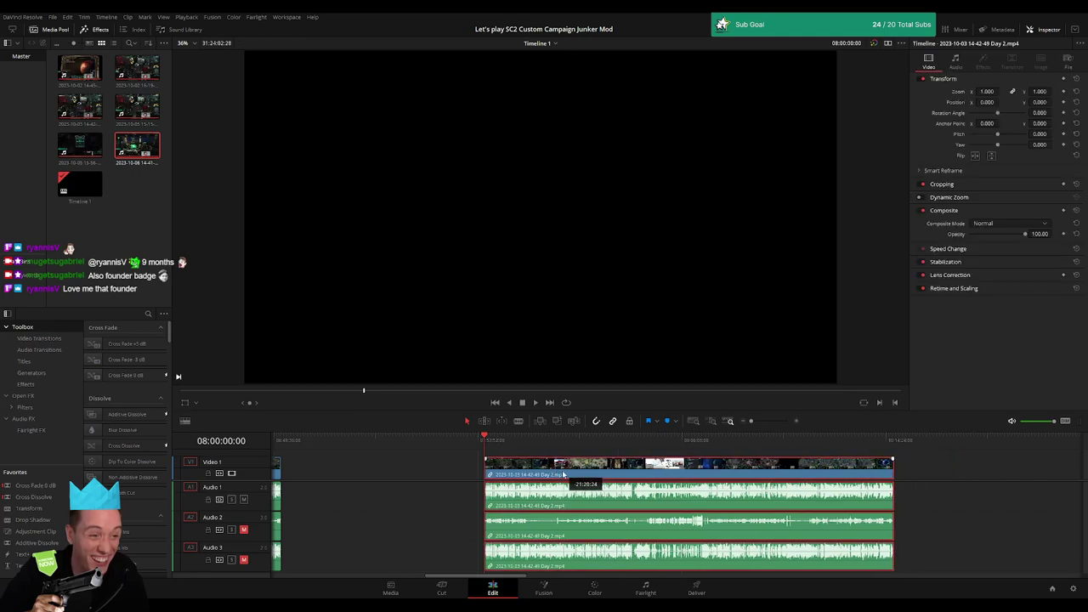
# - Select the relocated Day 2 clip and zoom in around the playhead near 08:13
pyautogui.click(448, 468)
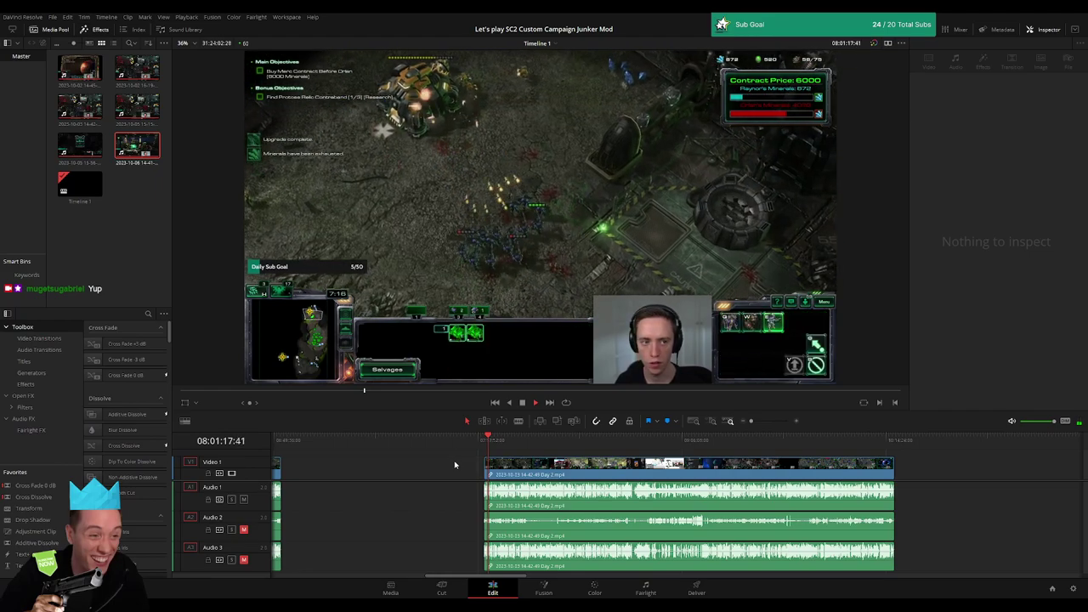
pyautogui.click(458, 464)
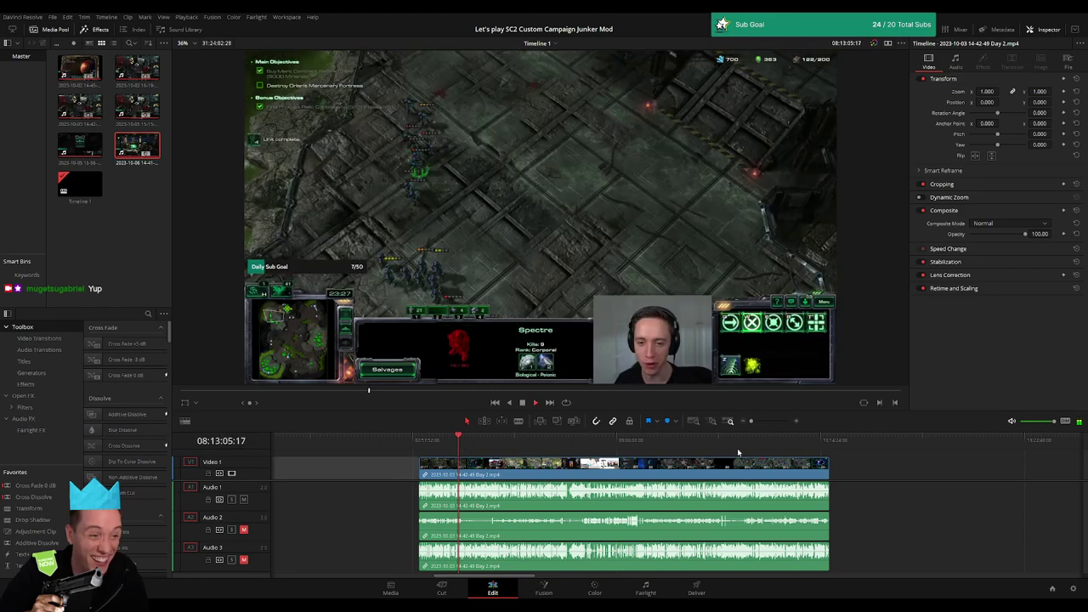
pyautogui.click(752, 423)
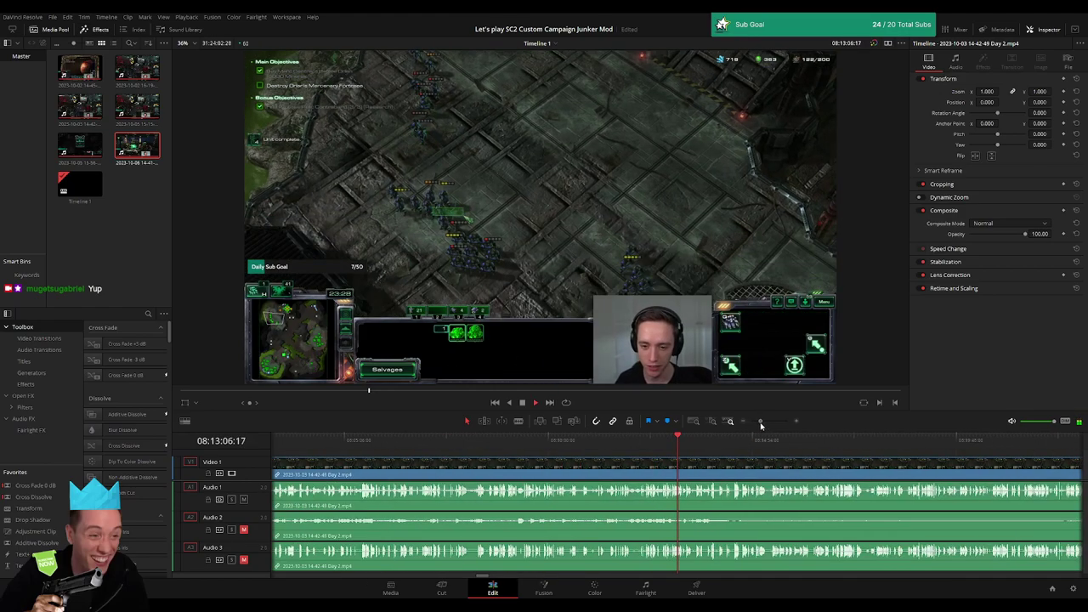
pyautogui.moveTo(752, 423); pyautogui.dragTo(739, 423)
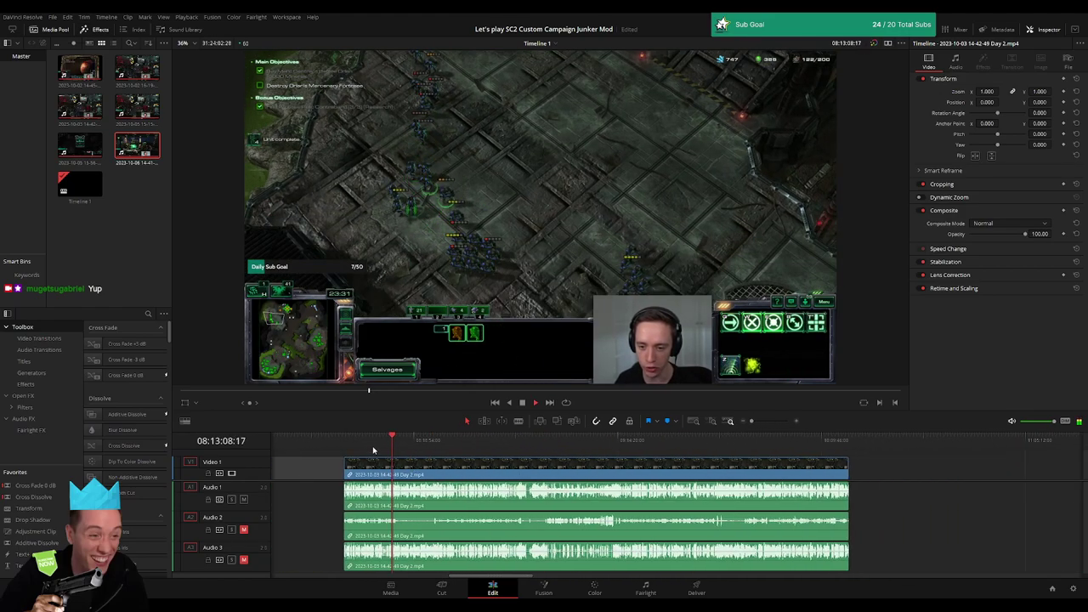
pyautogui.click(427, 448)
pyautogui.moveTo(427, 448); pyautogui.dragTo(526, 456)
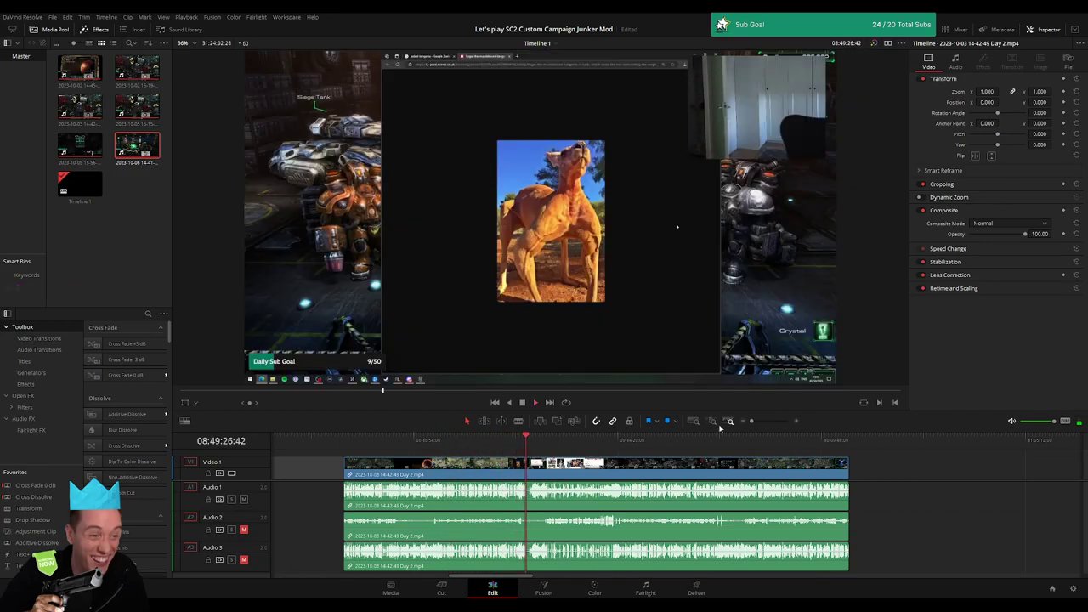
pyautogui.moveTo(751, 420); pyautogui.dragTo(768, 421)
pyautogui.click(610, 440)
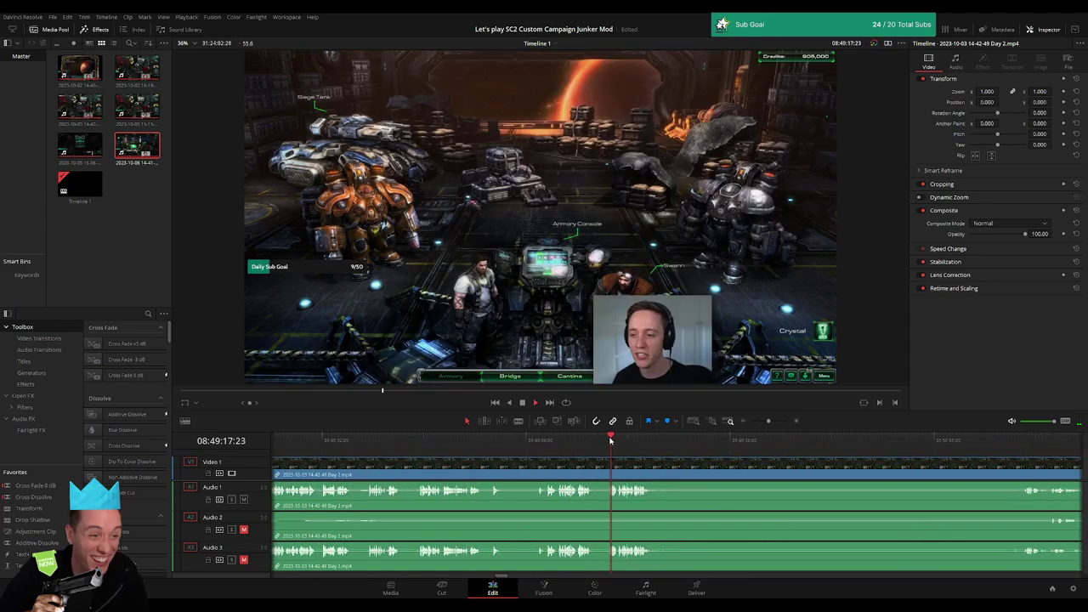
pyautogui.hscroll(3, 482, 462)
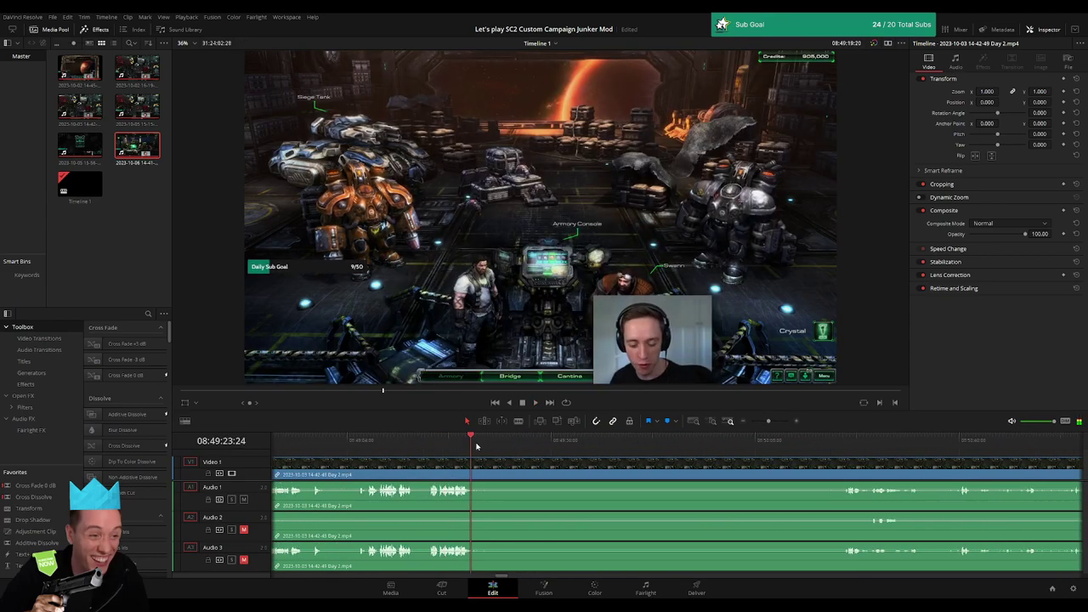
pyautogui.moveTo(476, 447); pyautogui.dragTo(564, 448)
pyautogui.moveTo(665, 446); pyautogui.dragTo(844, 454)
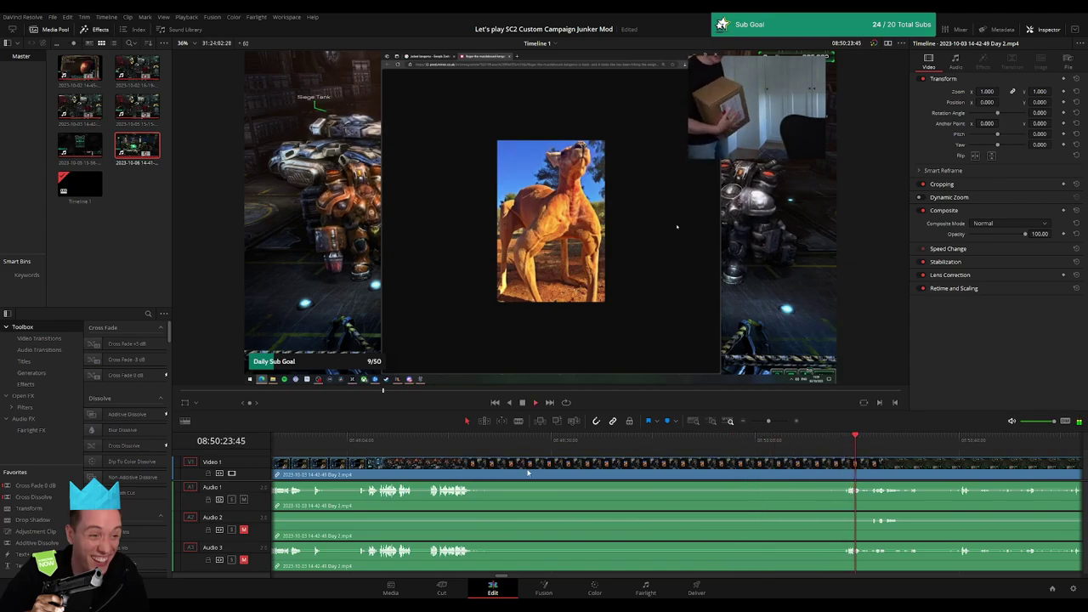
pyautogui.click(453, 446)
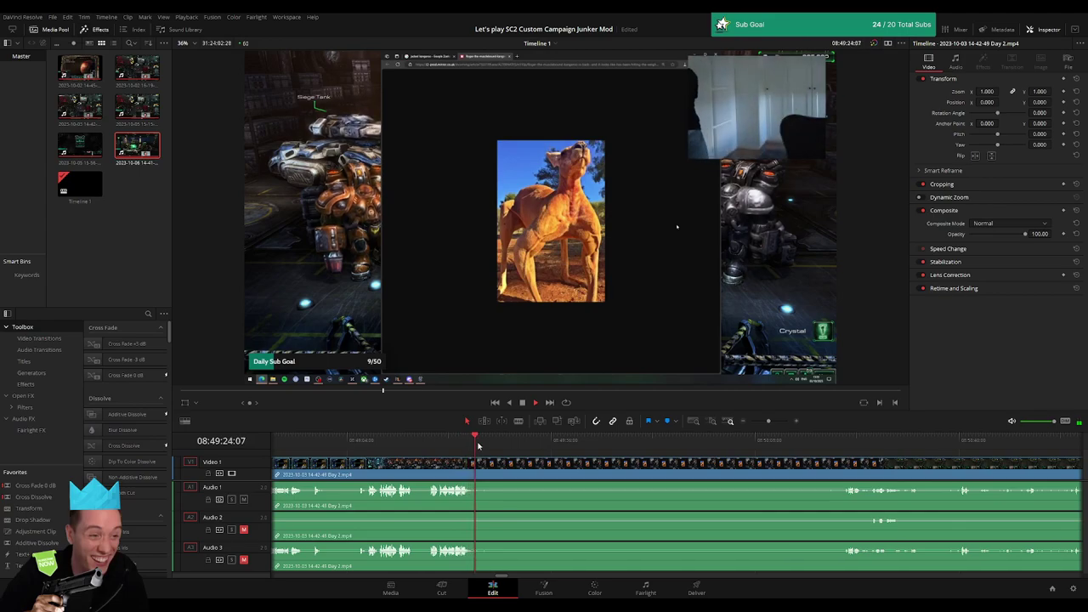
pyautogui.click(353, 443)
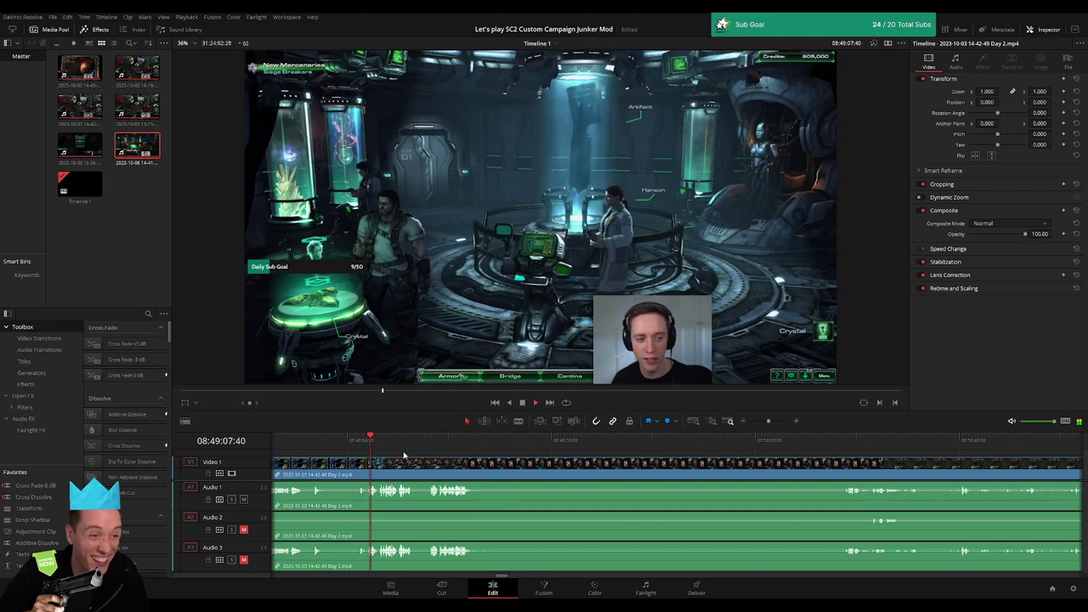
pyautogui.click(354, 443)
pyautogui.click(378, 442)
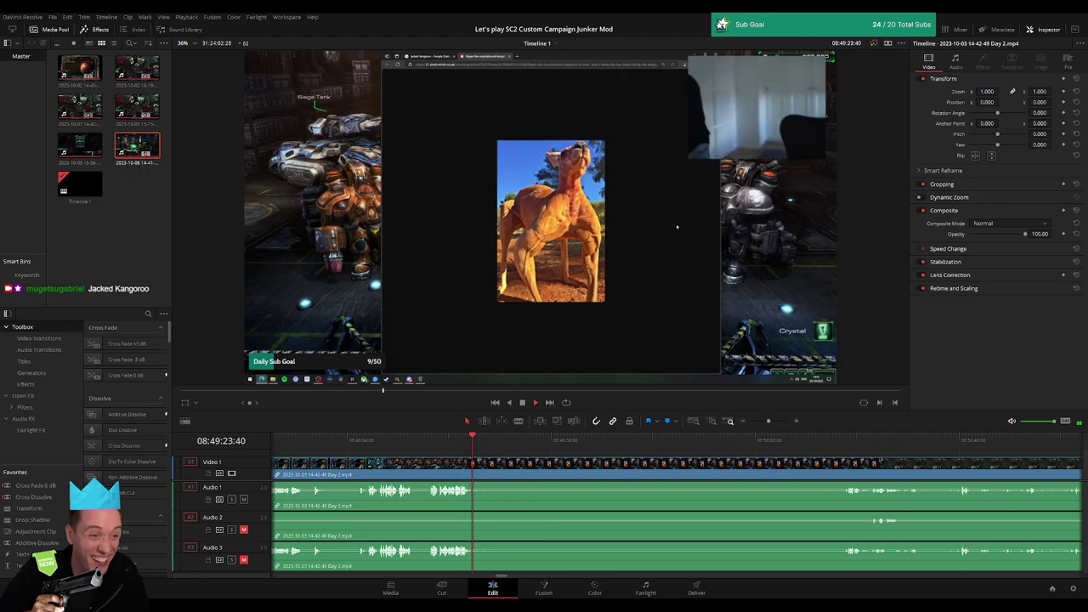
# - Blade both ends of the unwanted Day 2 stretch and ripple delete the middle piece
pyautogui.moveTo(479, 445); pyautogui.dragTo(494, 447)
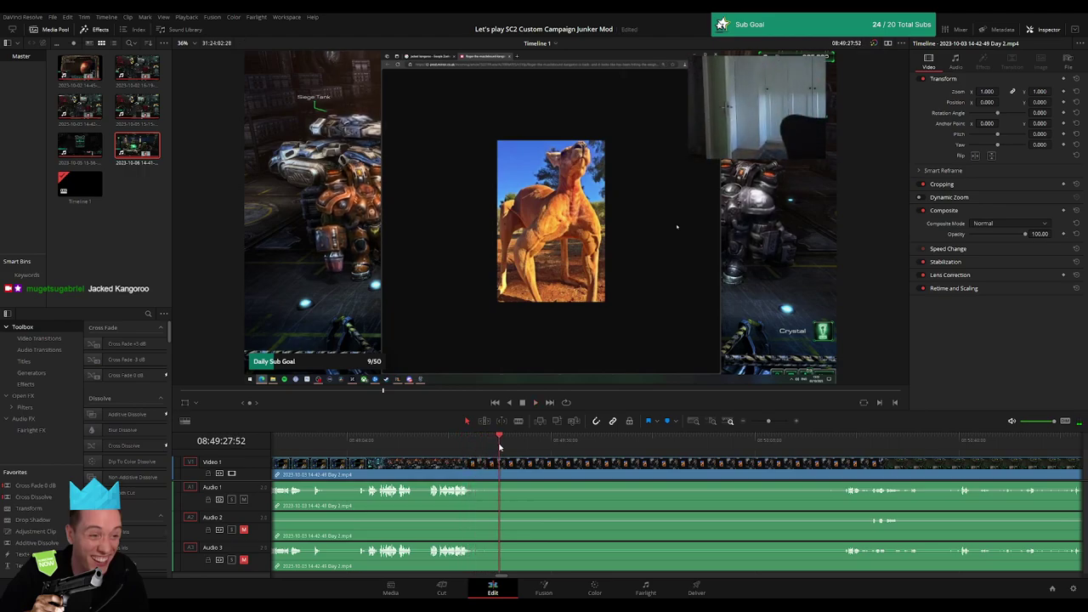
pyautogui.press('b')
pyautogui.click(505, 467)
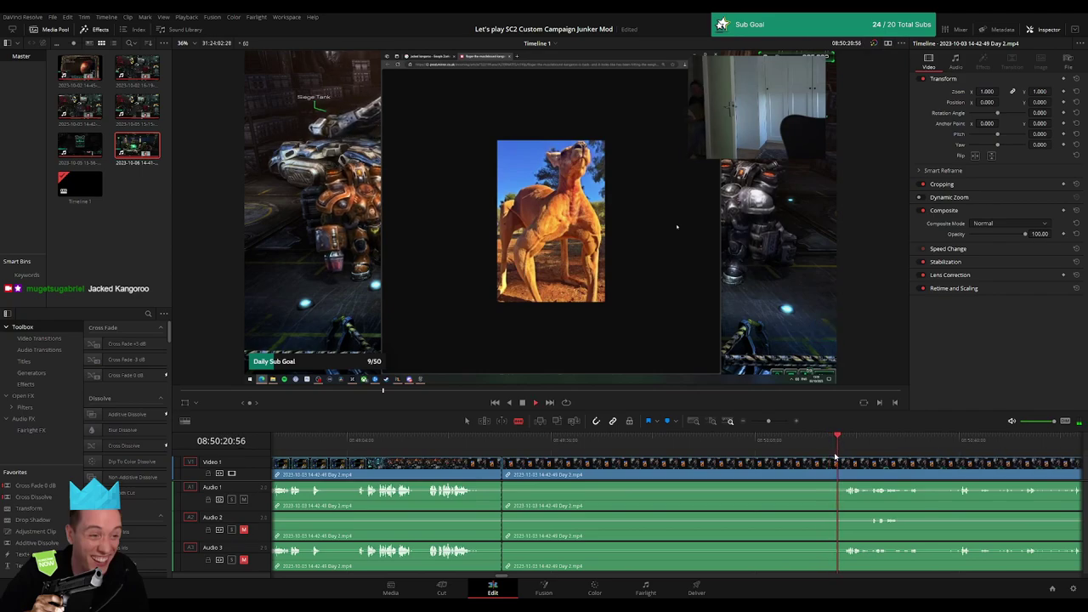
pyautogui.click(840, 465)
pyautogui.press('a')
pyautogui.click(786, 472)
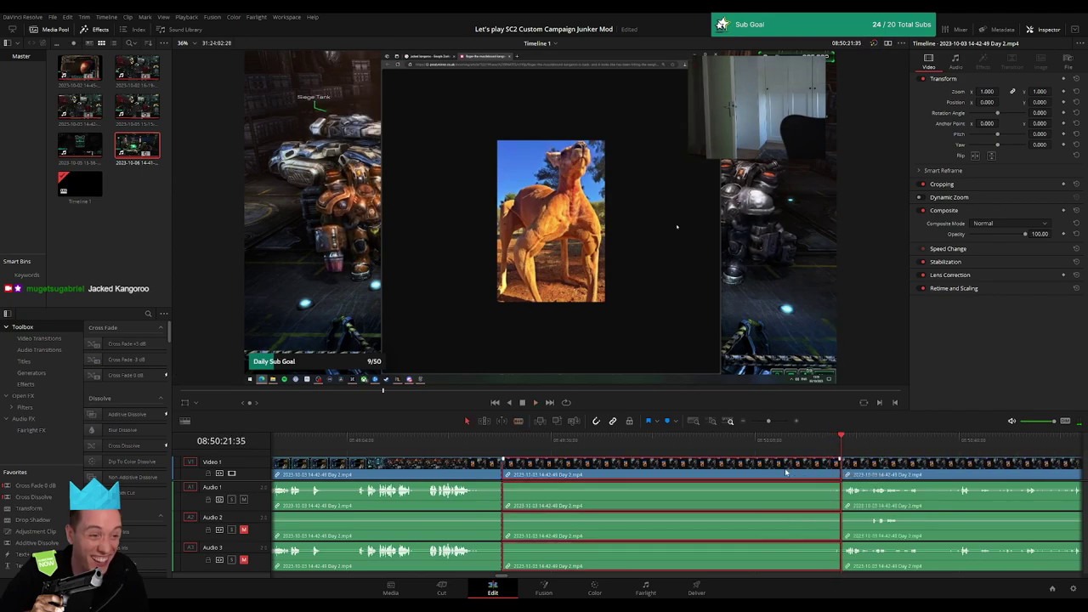
pyautogui.press('Delete')
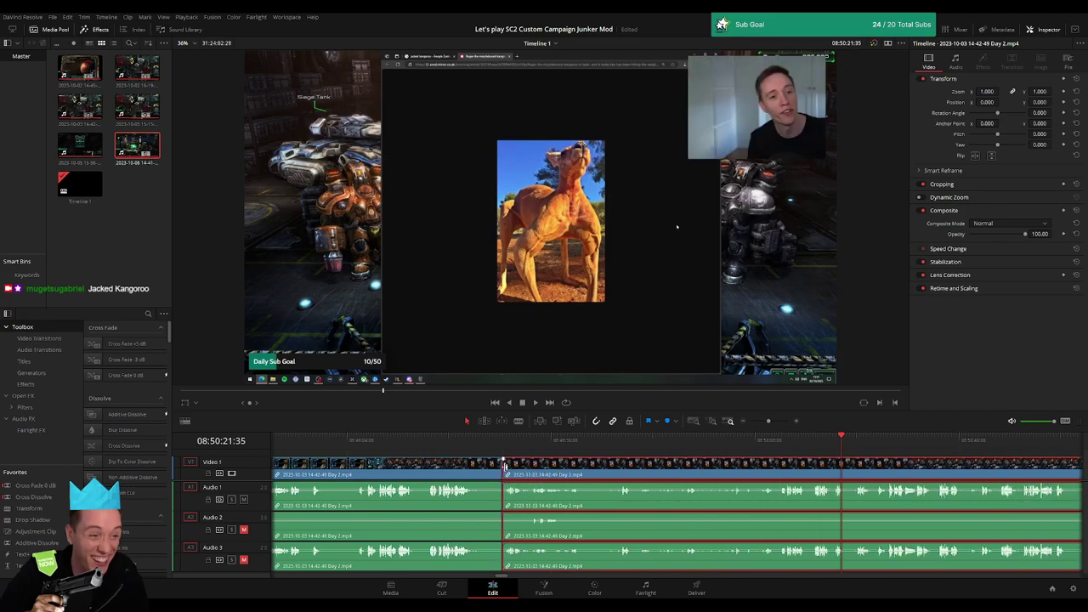
# - Play from the new join near 08:49:28 to check the cut
pyautogui.click(502, 463)
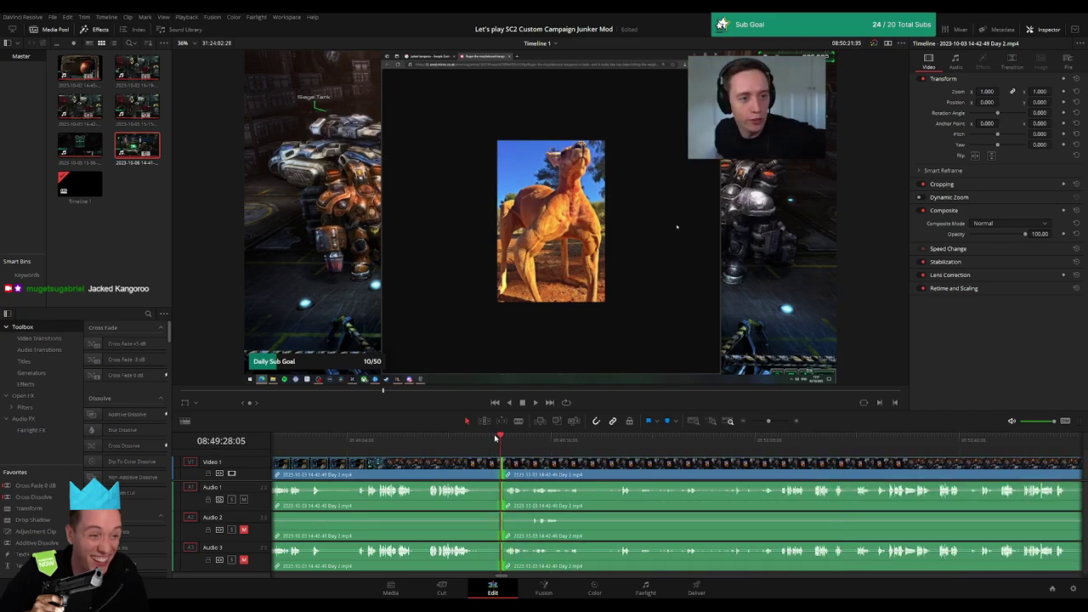
pyautogui.press('space')
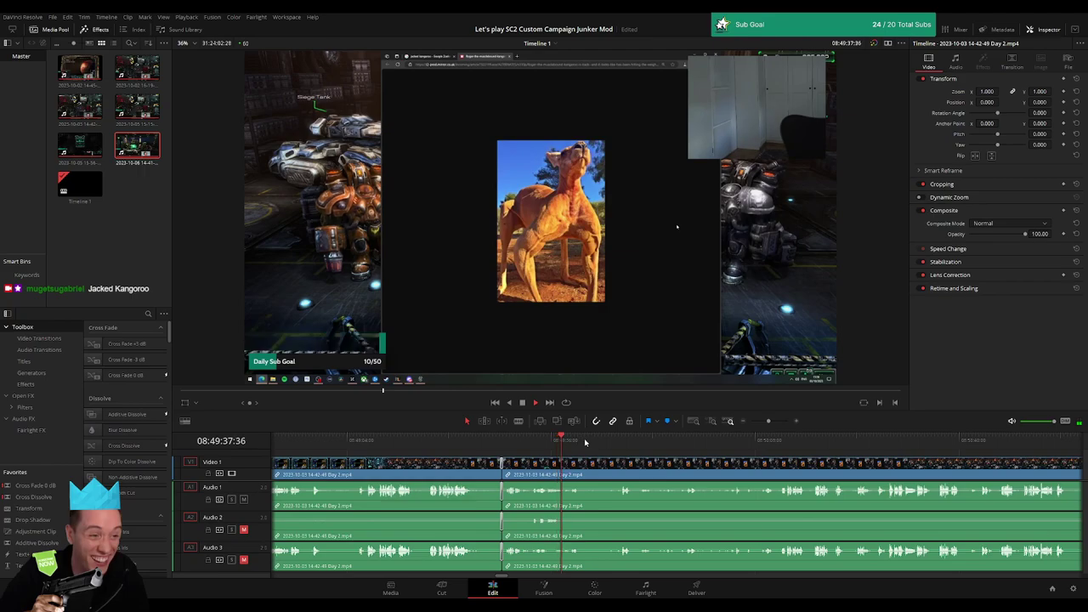
pyautogui.moveTo(579, 440)
pyautogui.mouseDown()
pyautogui.moveTo(782, 442)
pyautogui.moveTo(607, 442)
pyautogui.mouseUp()
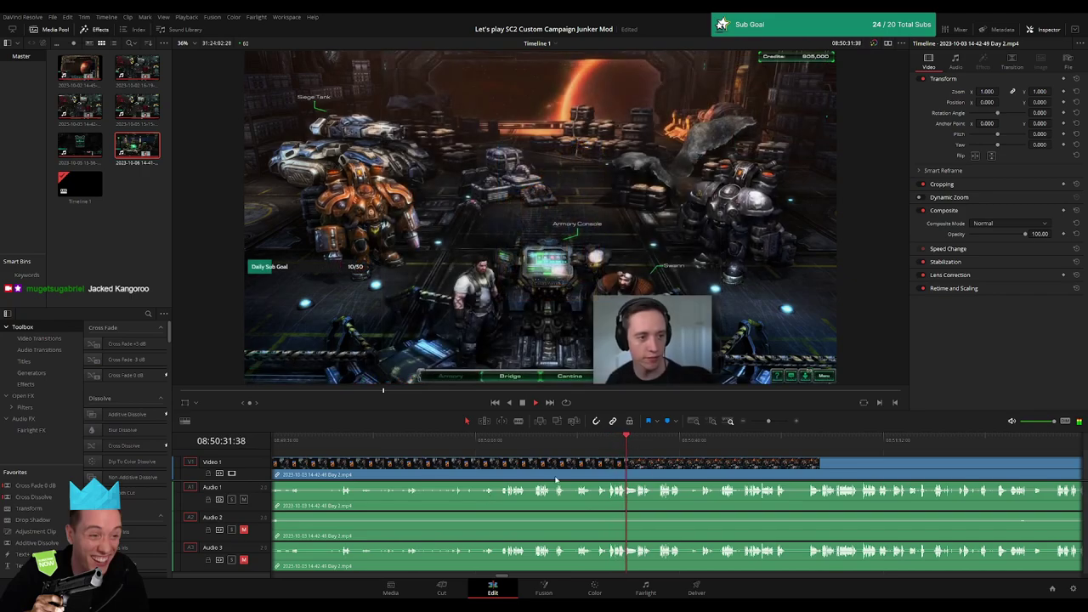
pyautogui.hscroll(2, 588, 459)
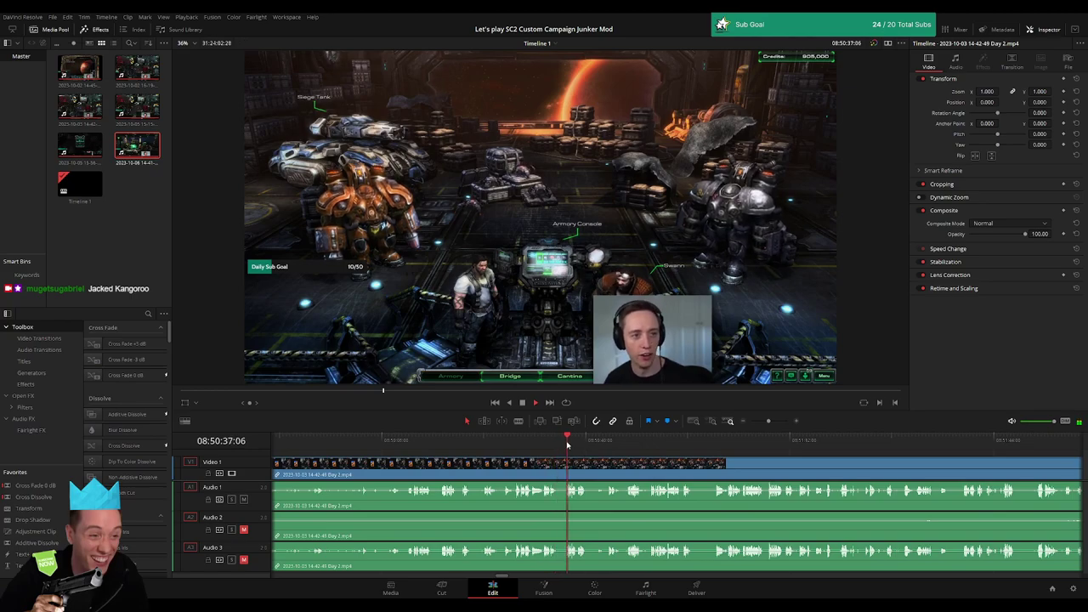
pyautogui.moveTo(637, 441); pyautogui.dragTo(970, 440)
pyautogui.hscroll(5, 850, 476)
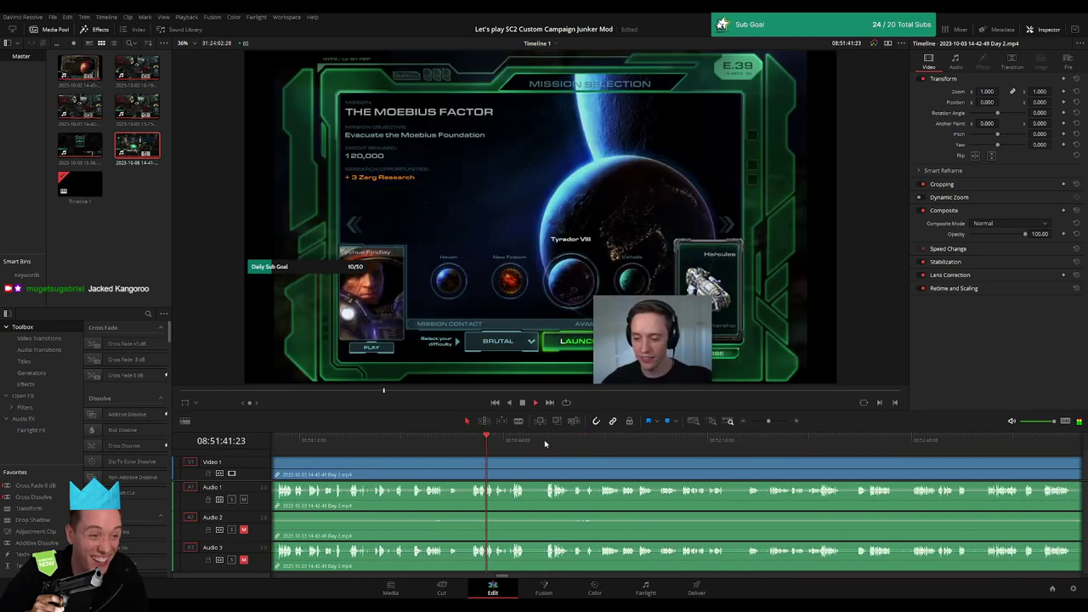
pyautogui.click(552, 440)
pyautogui.click(604, 440)
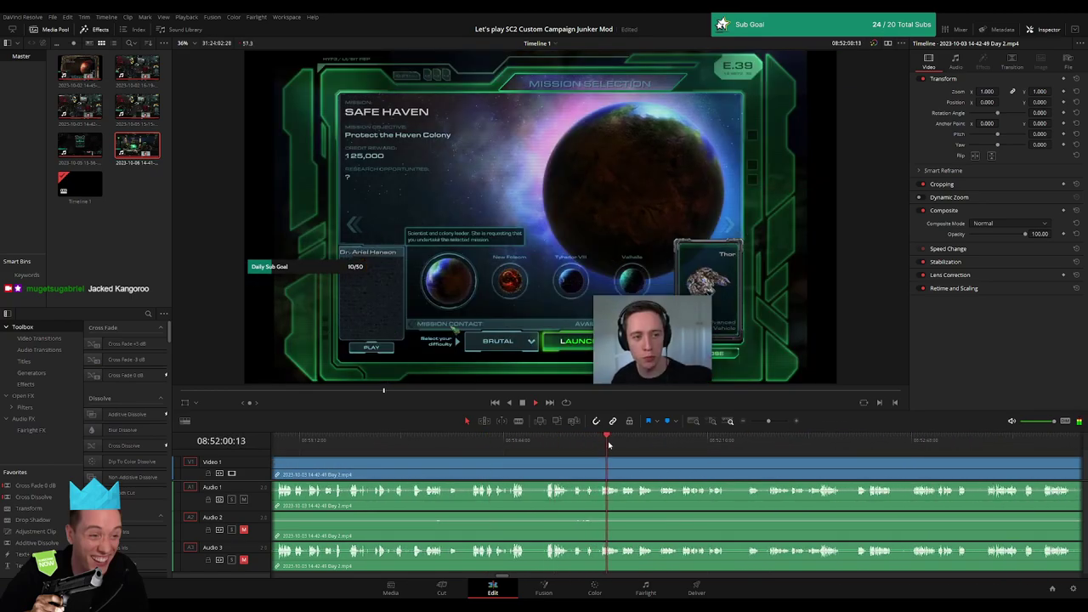
pyautogui.click(628, 440)
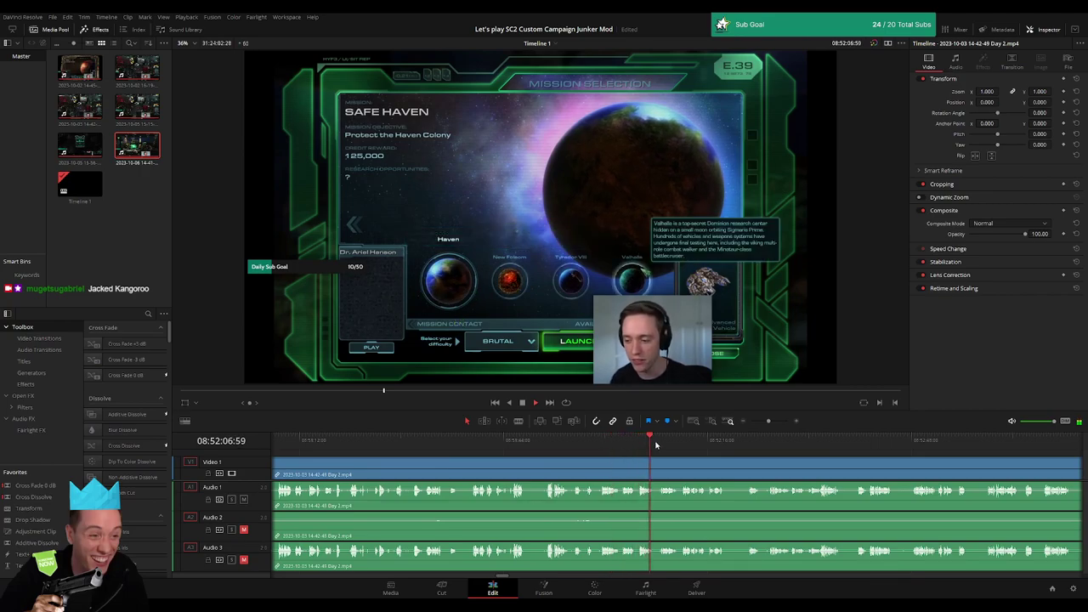
pyautogui.click(746, 441)
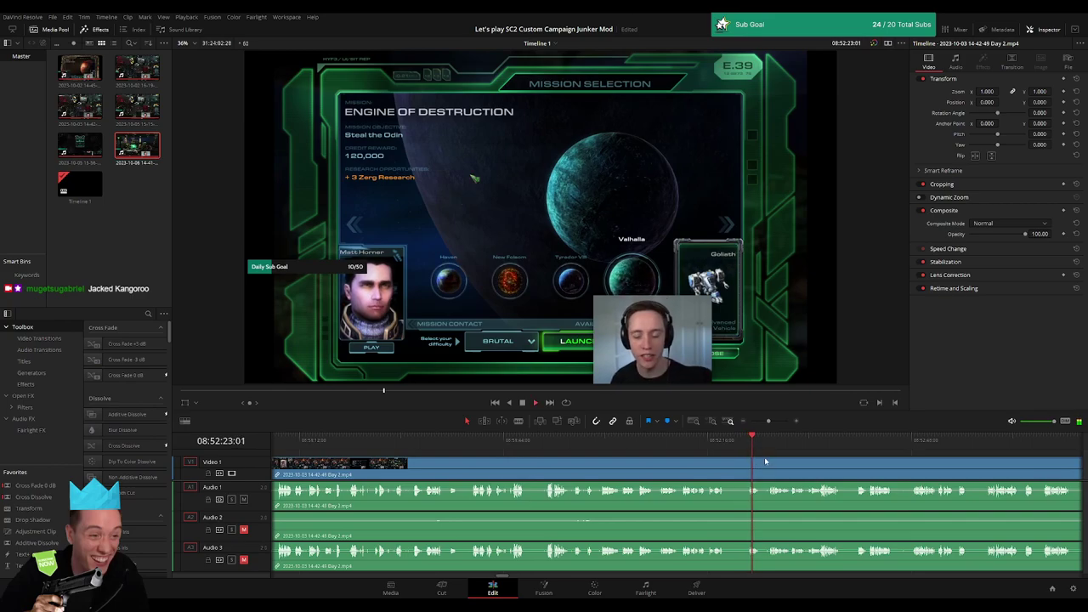
pyautogui.hscroll(3, 714, 461)
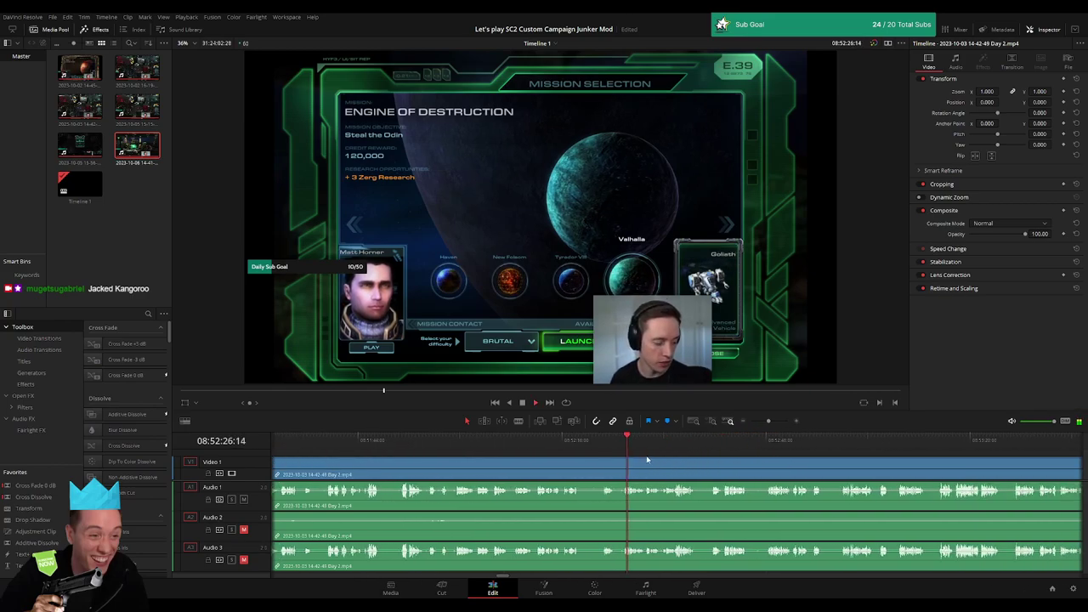
pyautogui.click(708, 441)
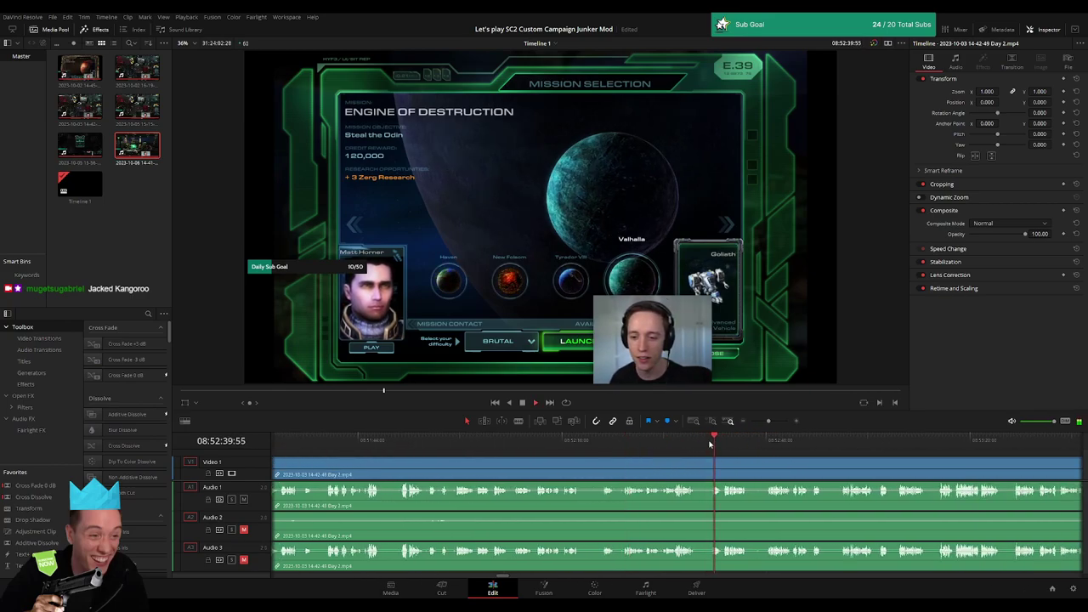
pyautogui.hscroll(3, 605, 460)
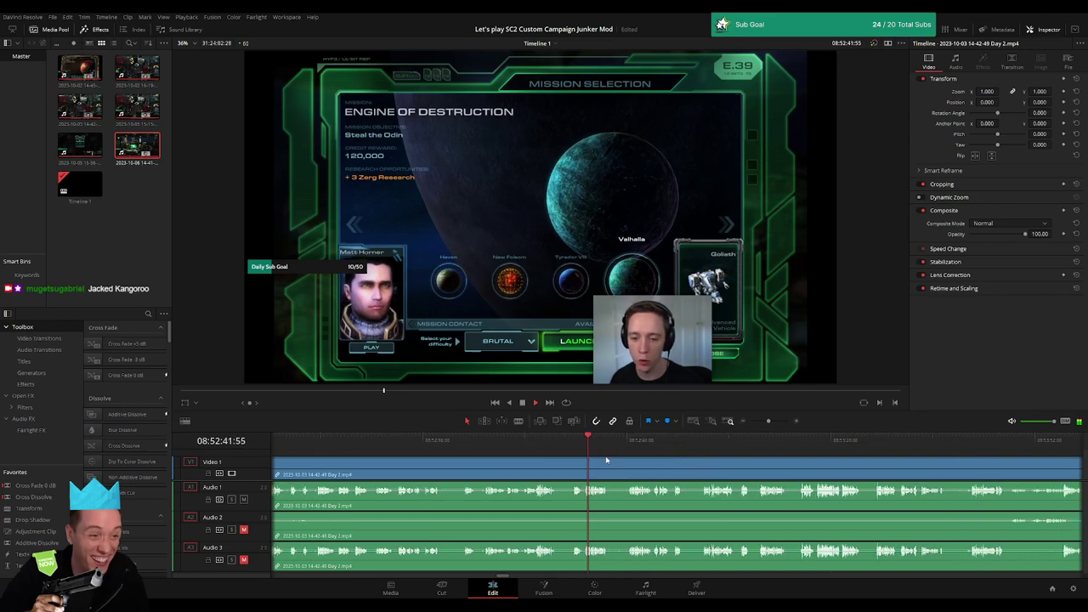
pyautogui.click(629, 442)
pyautogui.click(463, 441)
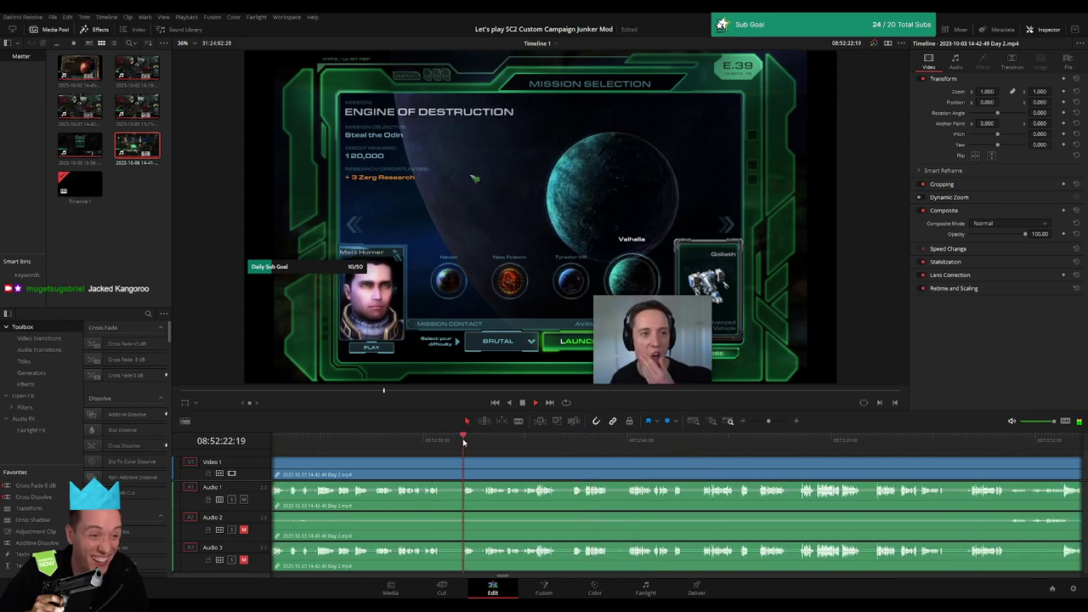
pyautogui.scroll(2, 646, 442)
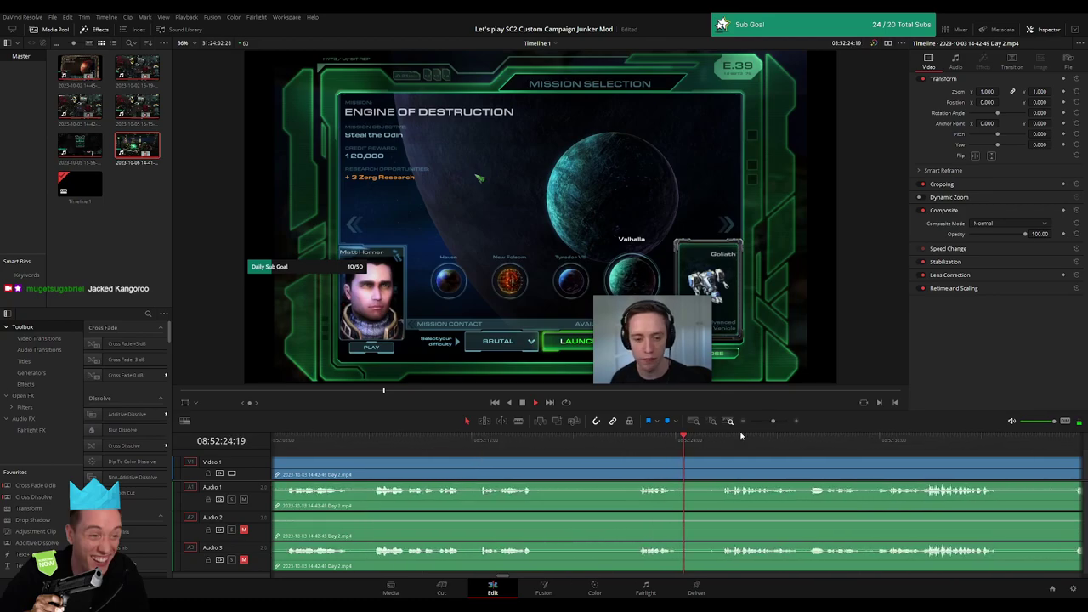
pyautogui.click(489, 441)
pyautogui.click(369, 442)
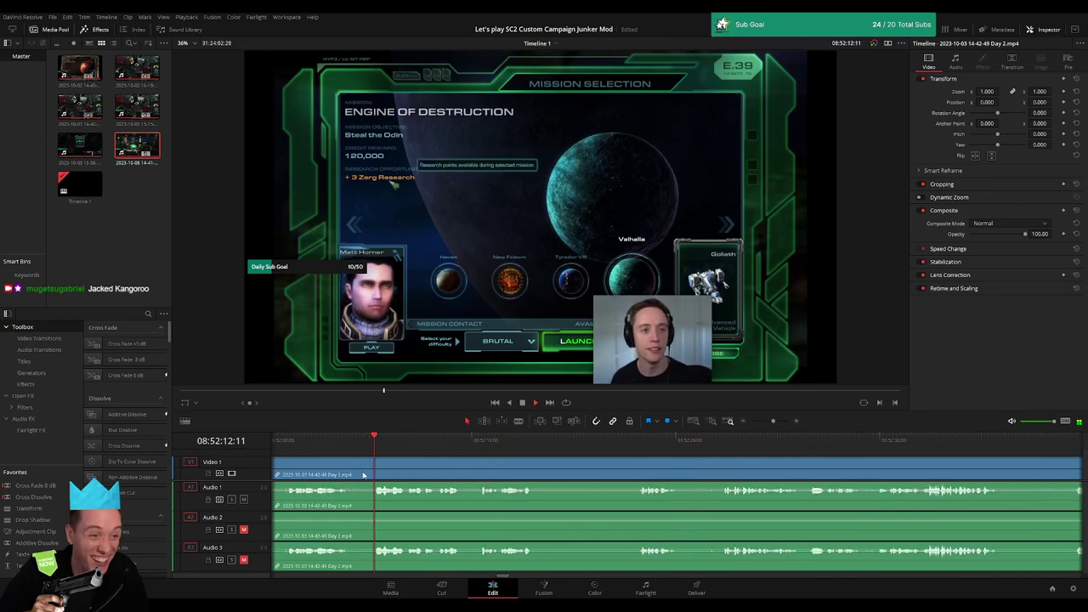
pyautogui.hscroll(-3, 374, 447)
pyautogui.click(507, 441)
pyautogui.click(423, 463)
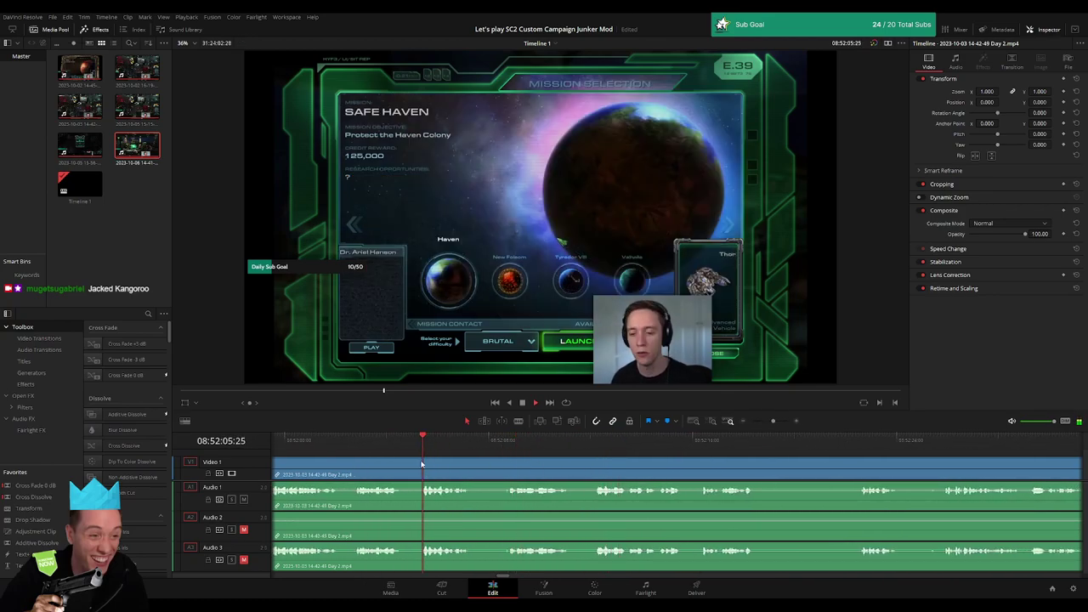
pyautogui.hscroll(-2, 571, 470)
pyautogui.click(472, 440)
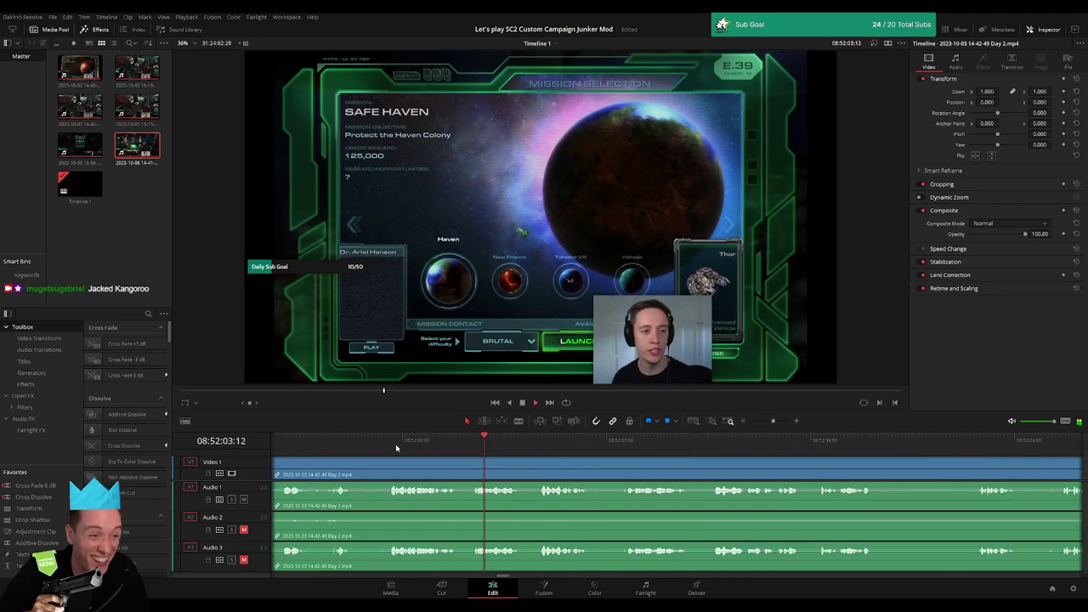
pyautogui.hscroll(-2, 586, 465)
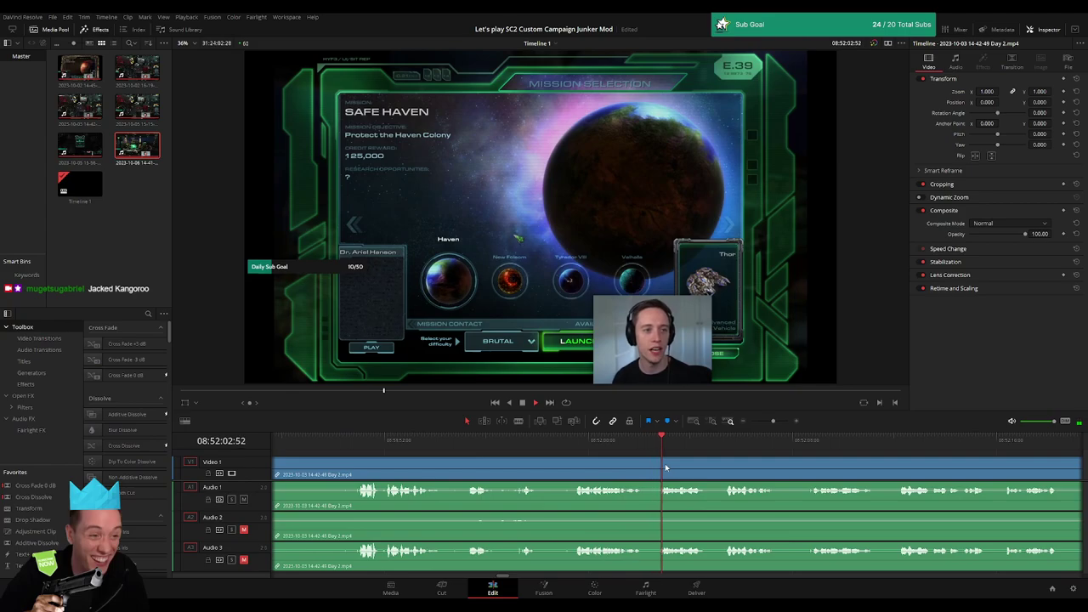
# - Blade the Day 2 clip at 08:52:02:19, add a crossfade on the cut, and preview it
pyautogui.moveTo(772, 421); pyautogui.dragTo(774, 422)
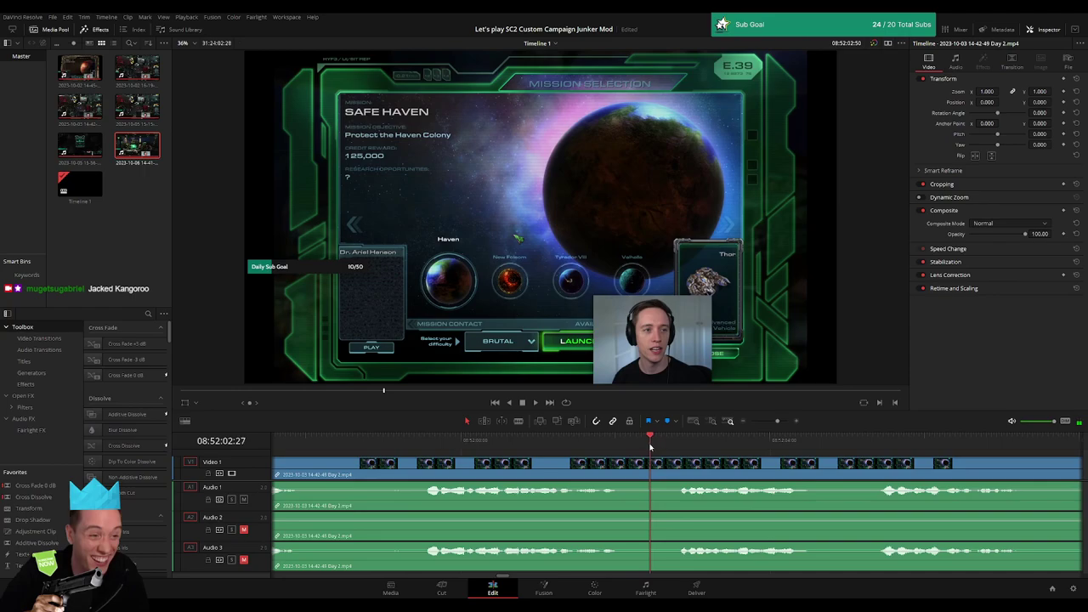
pyautogui.moveTo(650, 446); pyautogui.dragTo(642, 446)
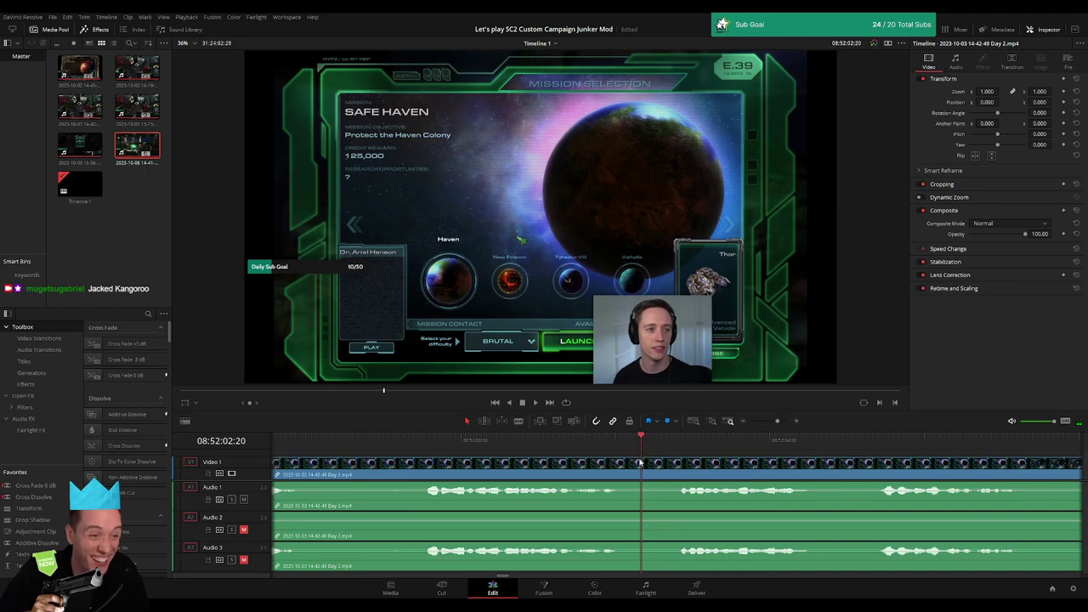
pyautogui.press('b')
pyautogui.click(643, 468)
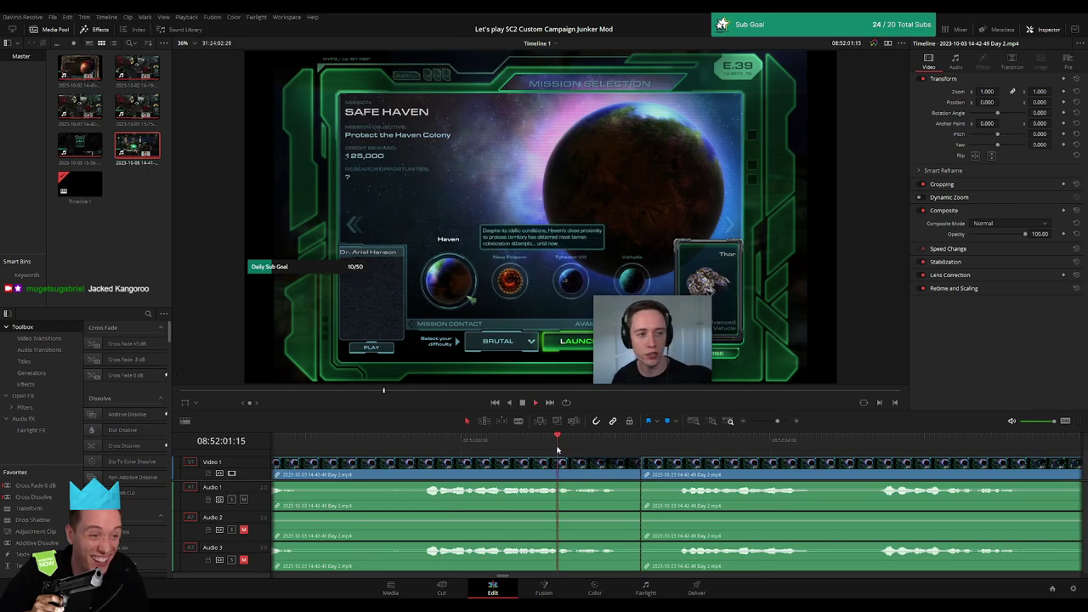
pyautogui.click(639, 482)
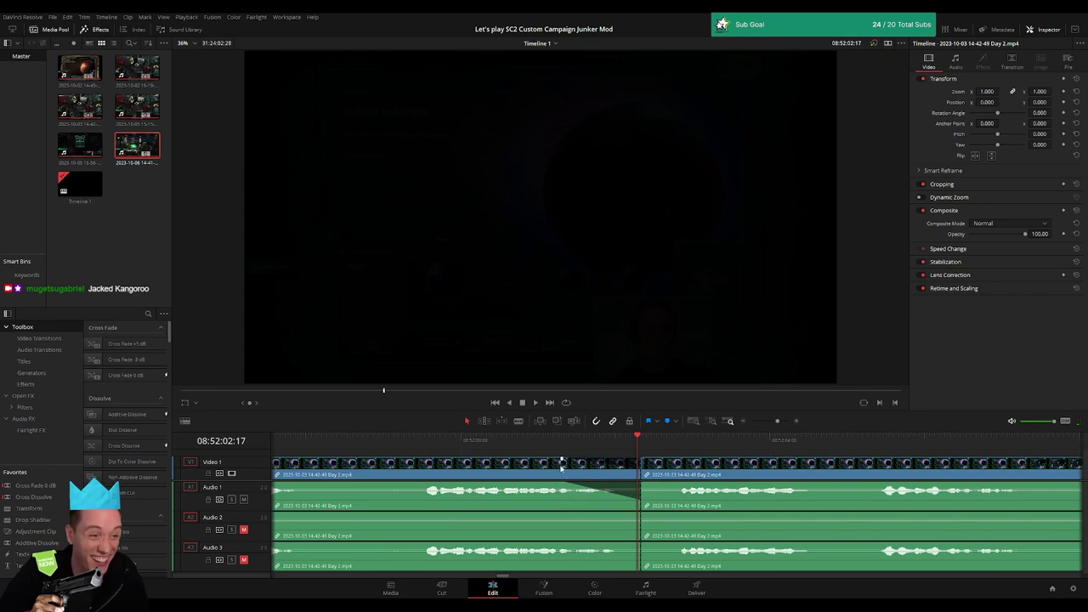
pyautogui.press('/')
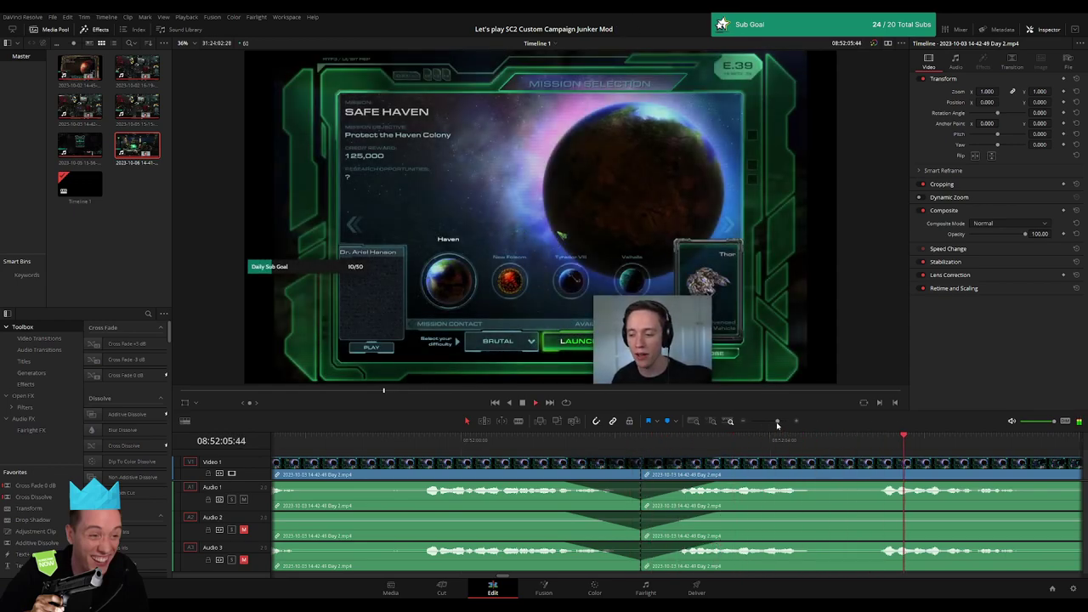
# - Zoom the timeline to fit the clips and send the playhead back to the start
pyautogui.moveTo(776, 422); pyautogui.dragTo(750, 422)
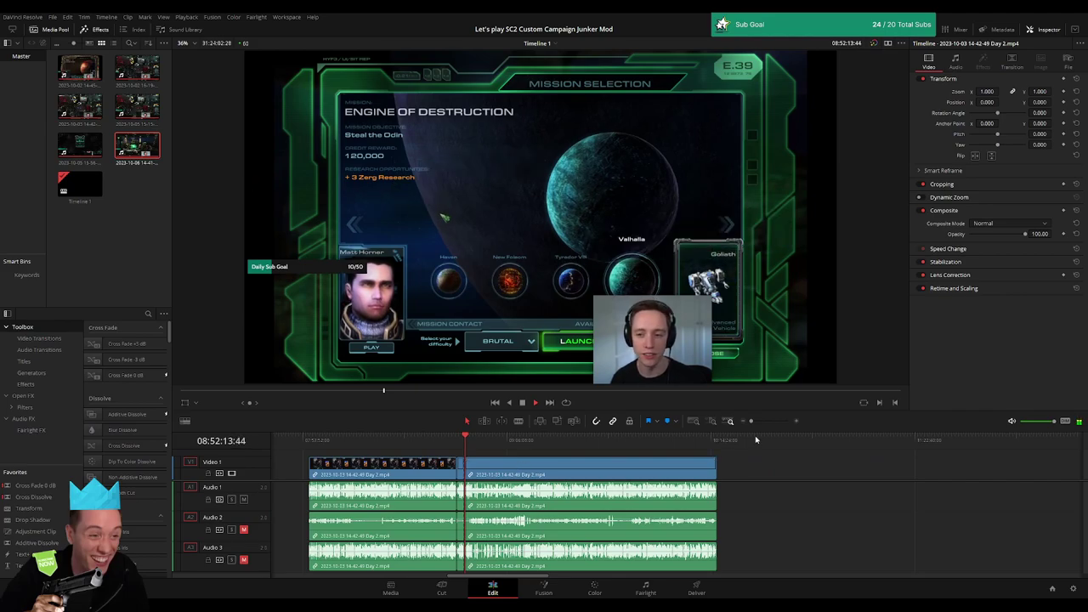
pyautogui.moveTo(750, 421)
pyautogui.mouseDown()
pyautogui.moveTo(769, 421)
pyautogui.moveTo(750, 422)
pyautogui.mouseUp()
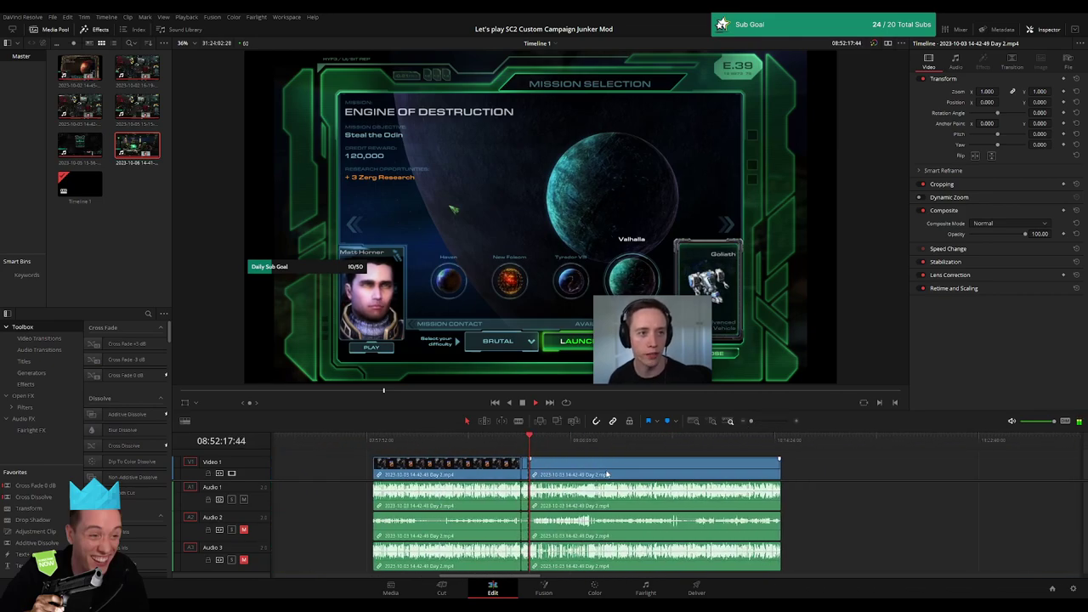
pyautogui.press('Home')
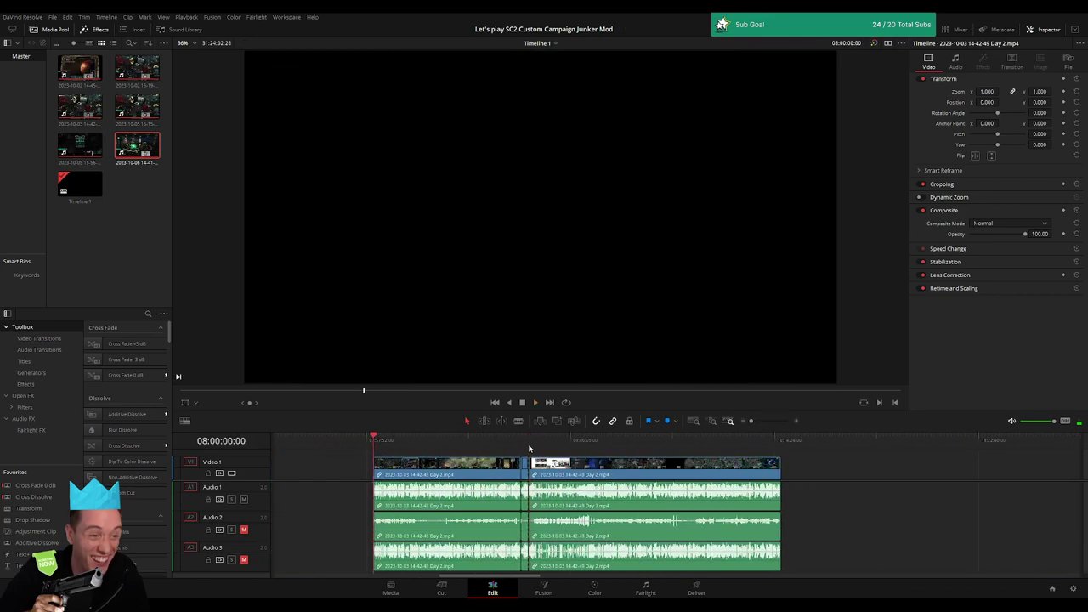
# - Select the later Day 2 clip and slide it left to shorten the gap
pyautogui.hscroll(5, 649, 471)
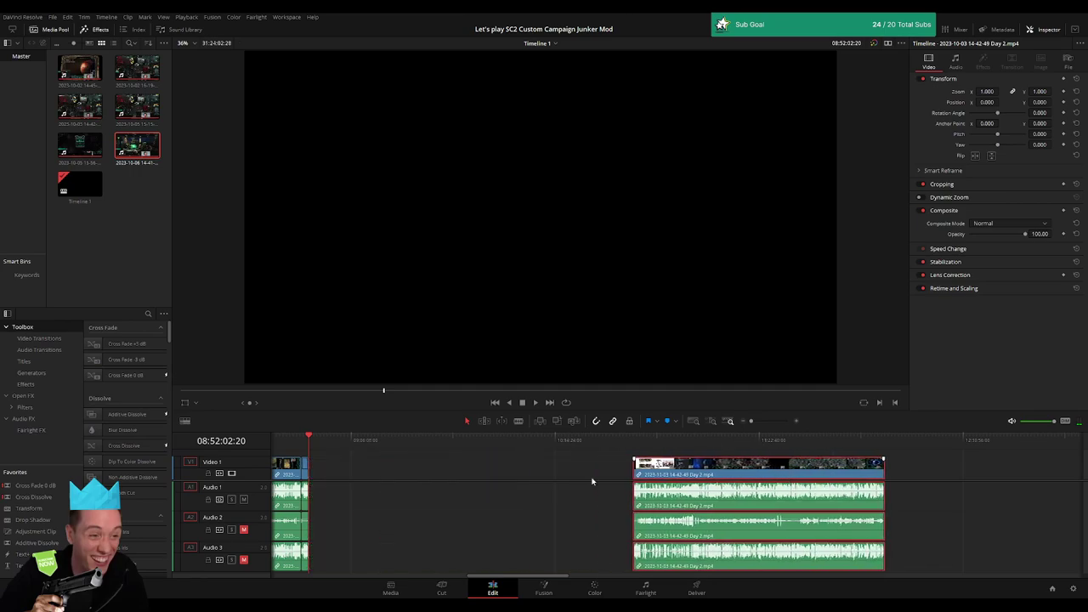
pyautogui.click(457, 470)
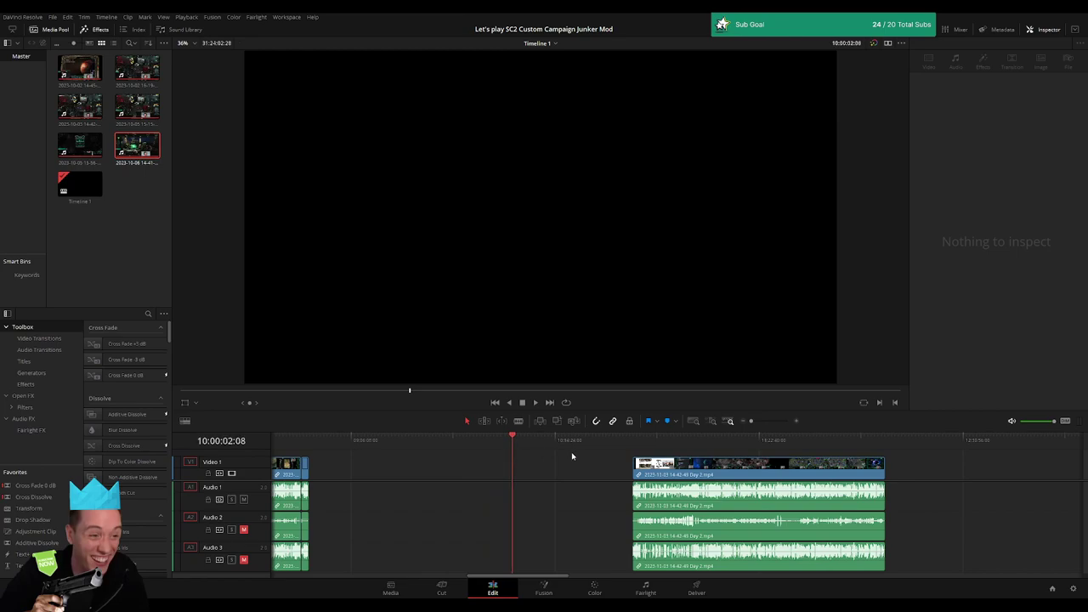
pyautogui.click(756, 422)
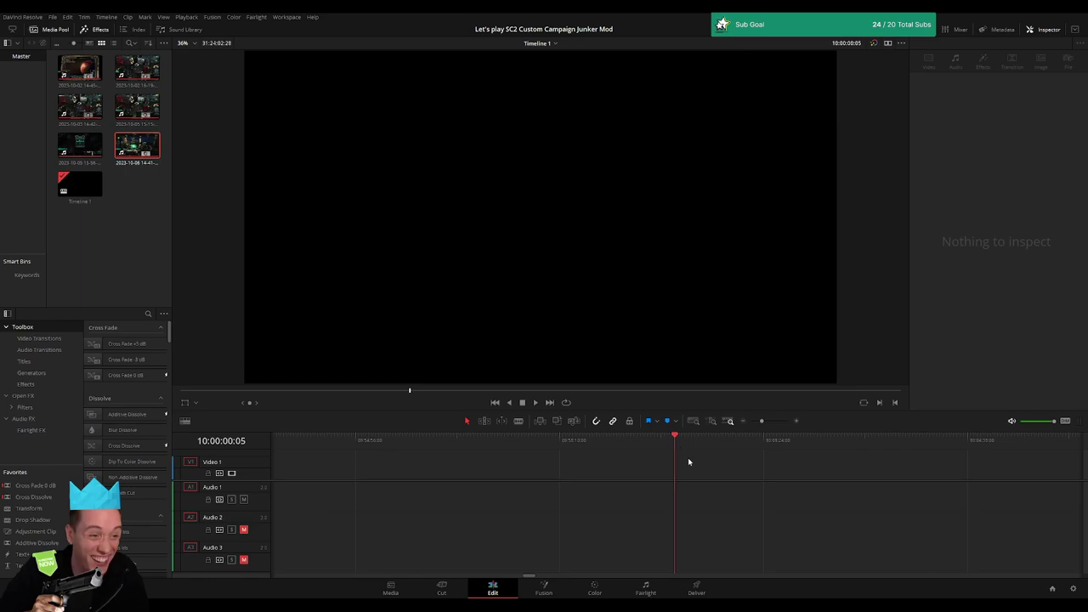
pyautogui.click(746, 421)
pyautogui.click(834, 474)
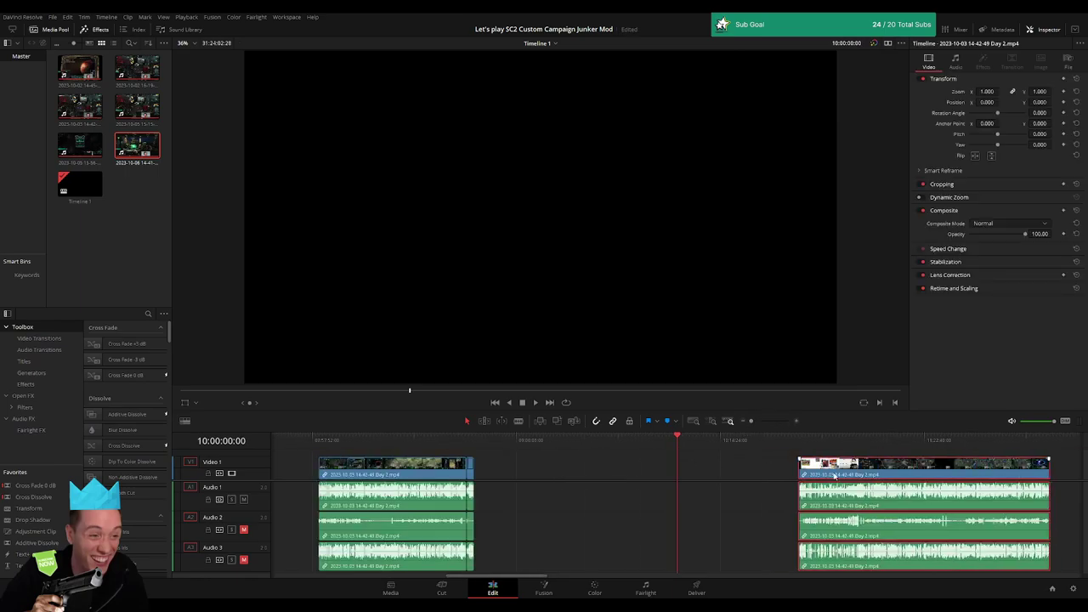
pyautogui.moveTo(835, 476); pyautogui.dragTo(720, 480)
# - Play and scrub through the moved clip toward the research screen around 10:52:15
pyautogui.press('space')
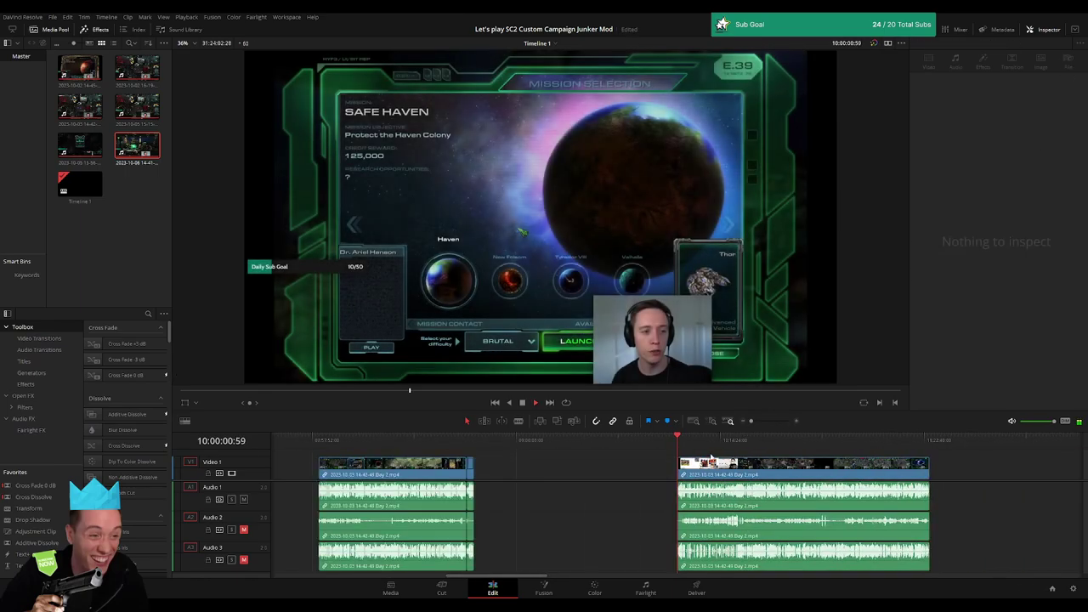
pyautogui.hscroll(5, 510, 463)
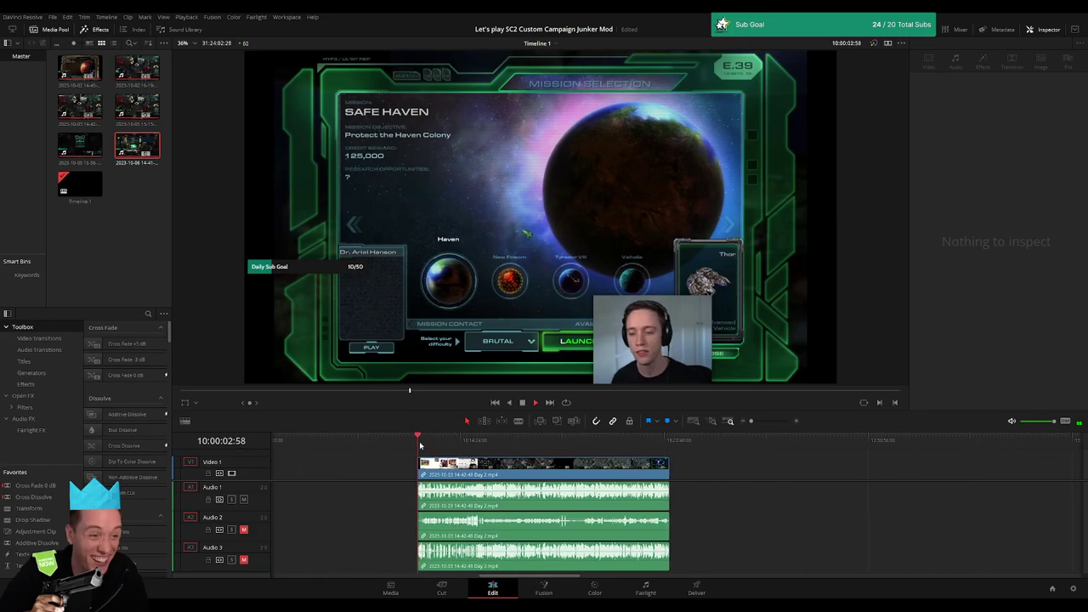
pyautogui.moveTo(419, 444); pyautogui.dragTo(573, 446)
# - Locate the 'Select a Research Item' frame in the Day 2 clip, near 10:52:04
pyautogui.moveTo(751, 422); pyautogui.dragTo(772, 422)
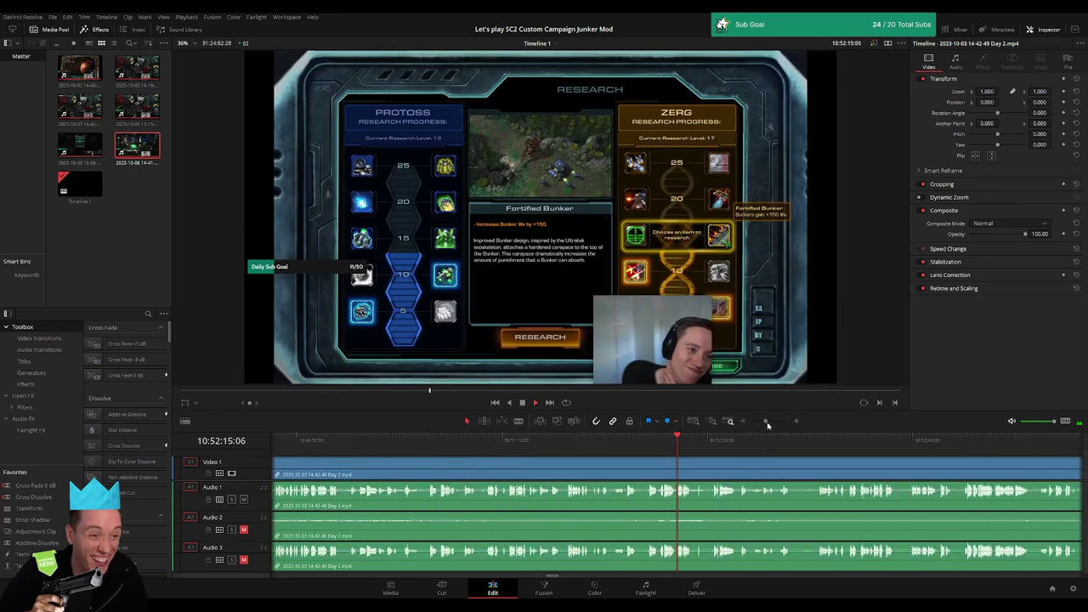
pyautogui.click(505, 440)
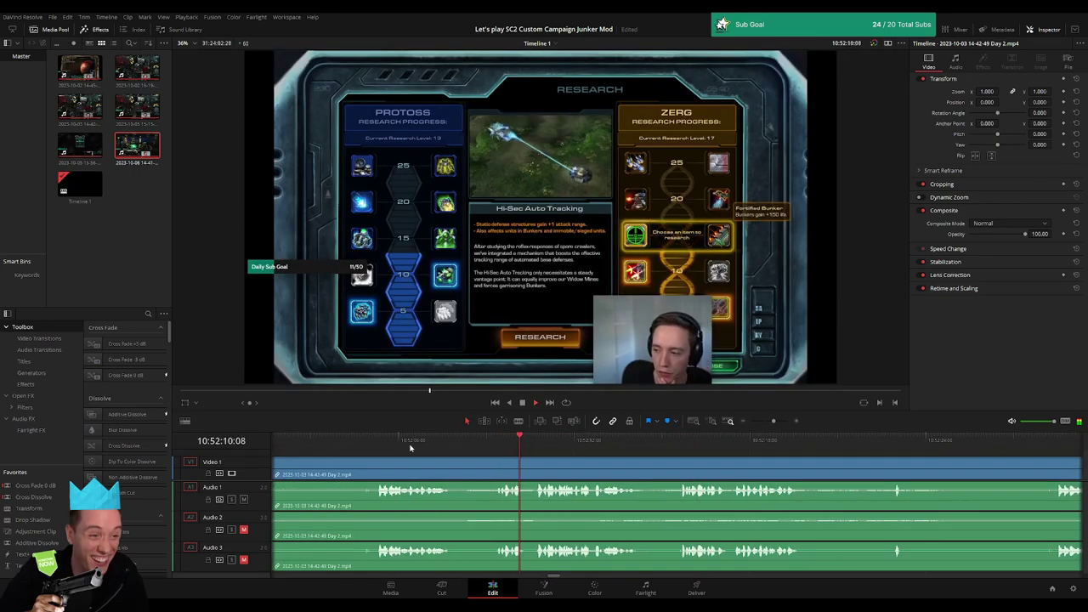
pyautogui.click(379, 442)
pyautogui.hscroll(-3, 545, 454)
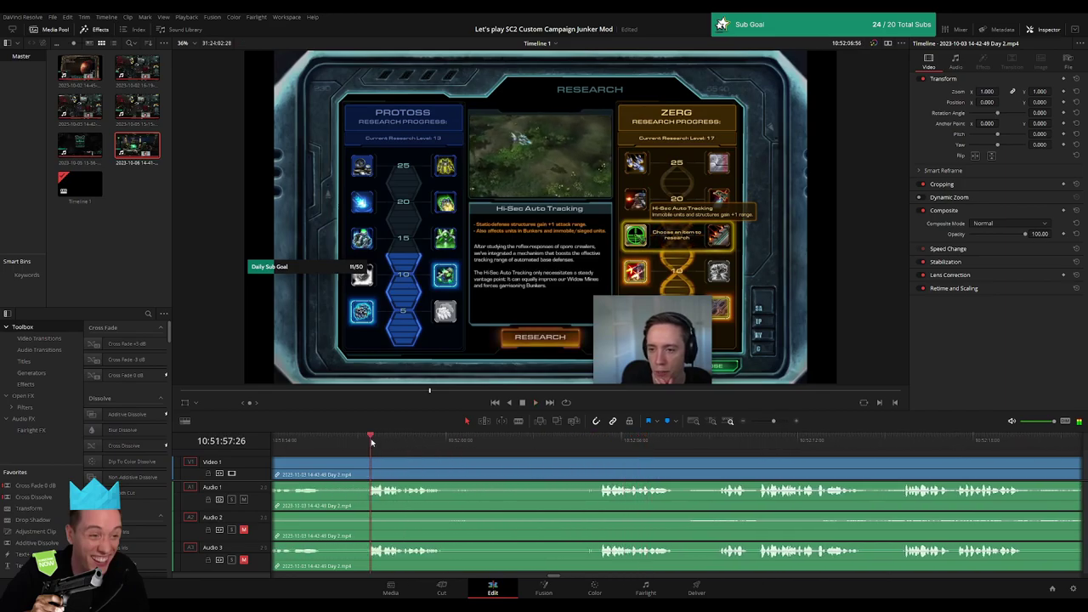
pyautogui.press('space')
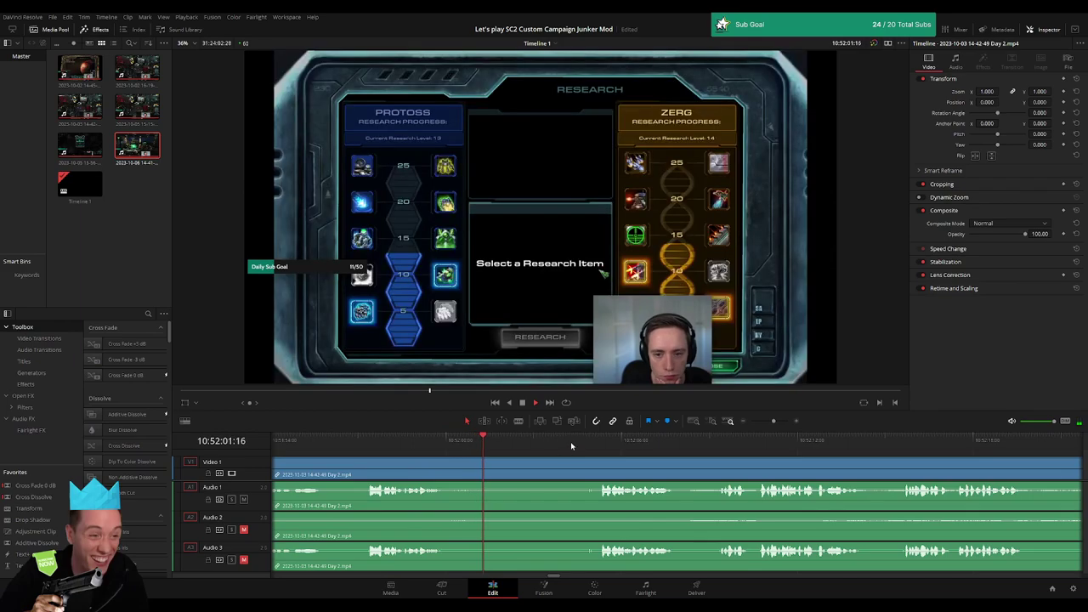
pyautogui.click(590, 443)
pyautogui.moveTo(775, 421); pyautogui.dragTo(778, 419)
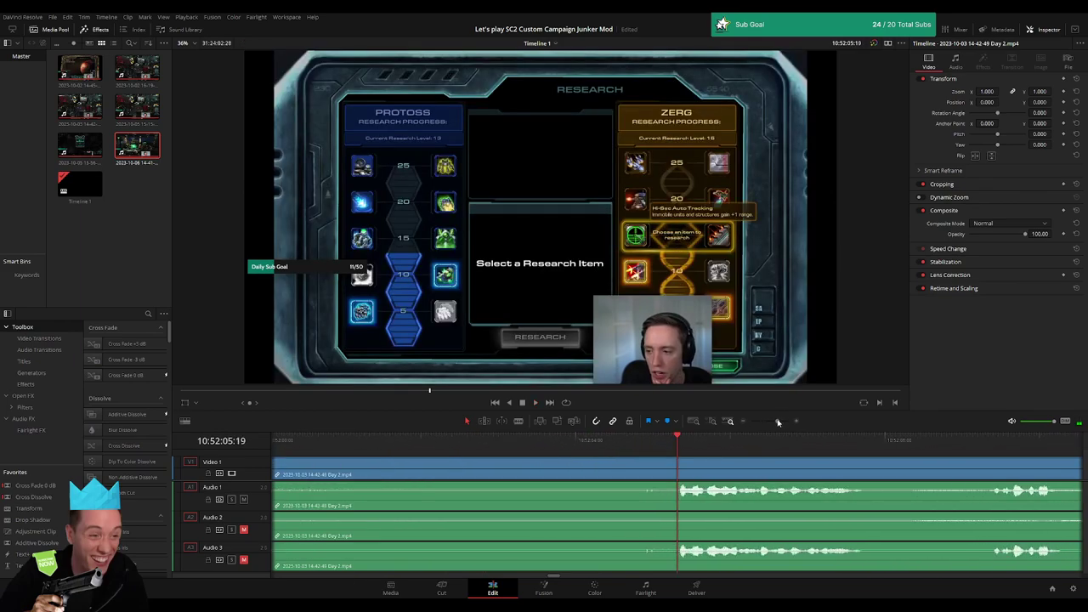
pyautogui.press('space')
pyautogui.click(679, 448)
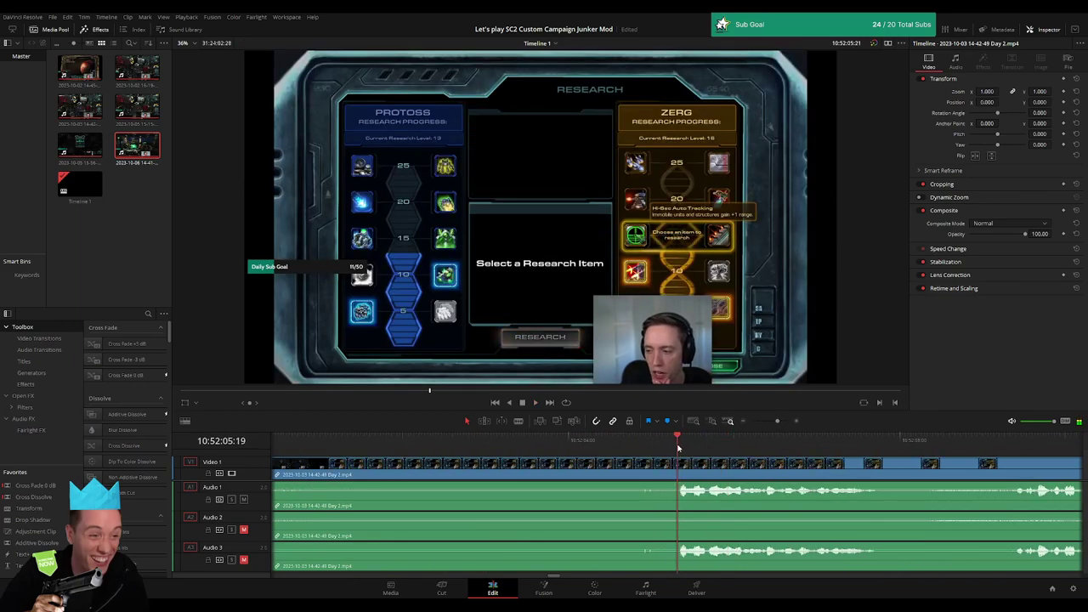
pyautogui.moveTo(678, 448)
pyautogui.mouseDown()
pyautogui.moveTo(608, 455)
pyautogui.moveTo(696, 464)
pyautogui.mouseUp()
# - Blade all tracks at that frame and add a lengthened Cross Fade across the cut
pyautogui.press('b')
pyautogui.click(611, 468)
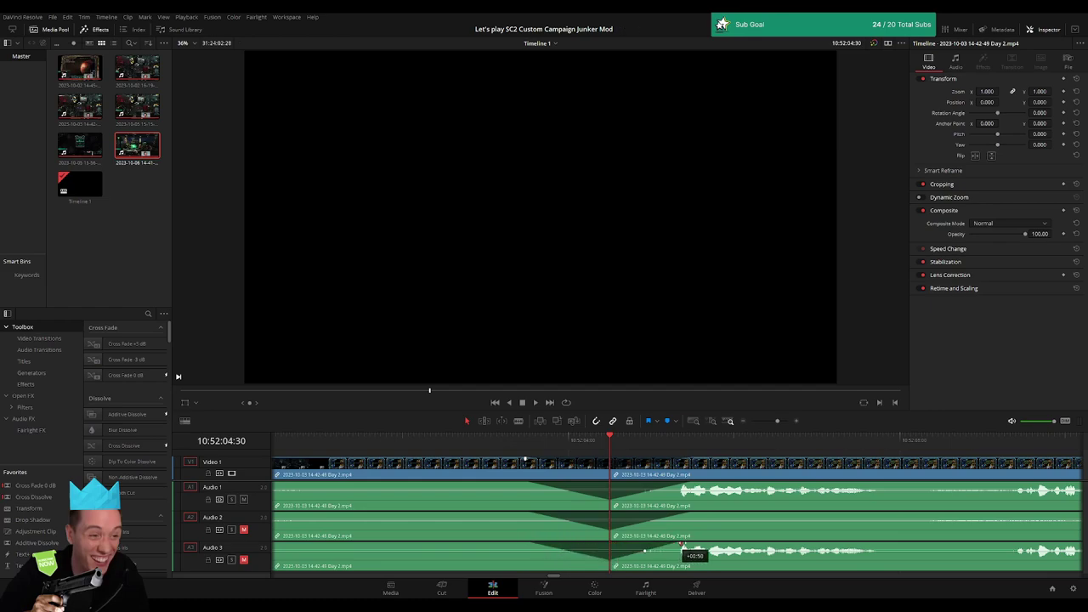
pyautogui.moveTo(696, 545); pyautogui.dragTo(695, 545)
pyautogui.press('space')
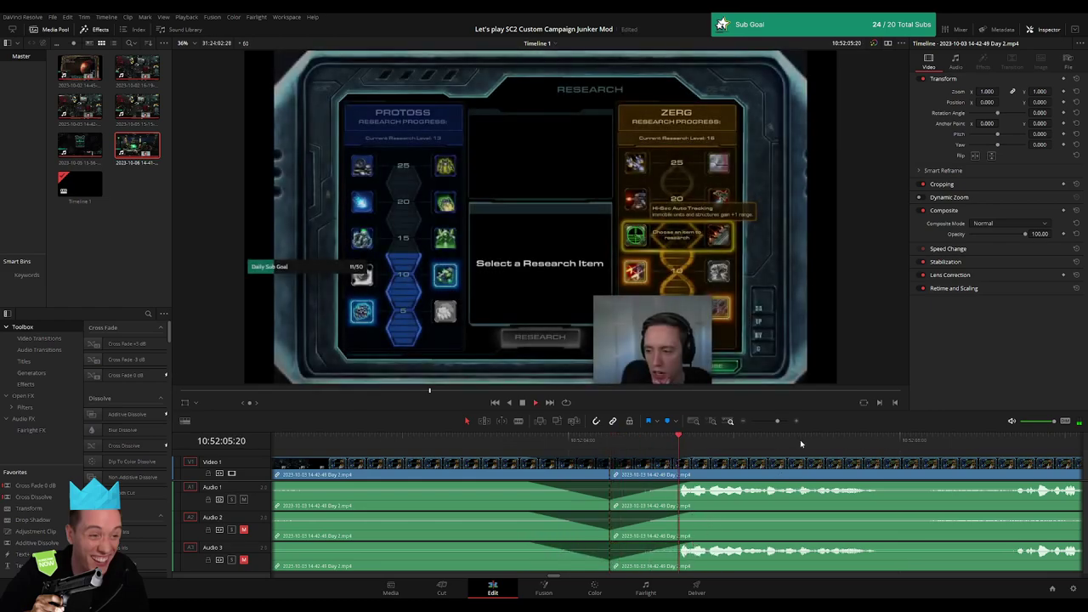
# - Delete the leftover Day 2 footage after the ship-interior scene around 10:52:31
pyautogui.moveTo(777, 421)
pyautogui.mouseDown()
pyautogui.moveTo(751, 422)
pyautogui.moveTo(770, 422)
pyautogui.mouseUp()
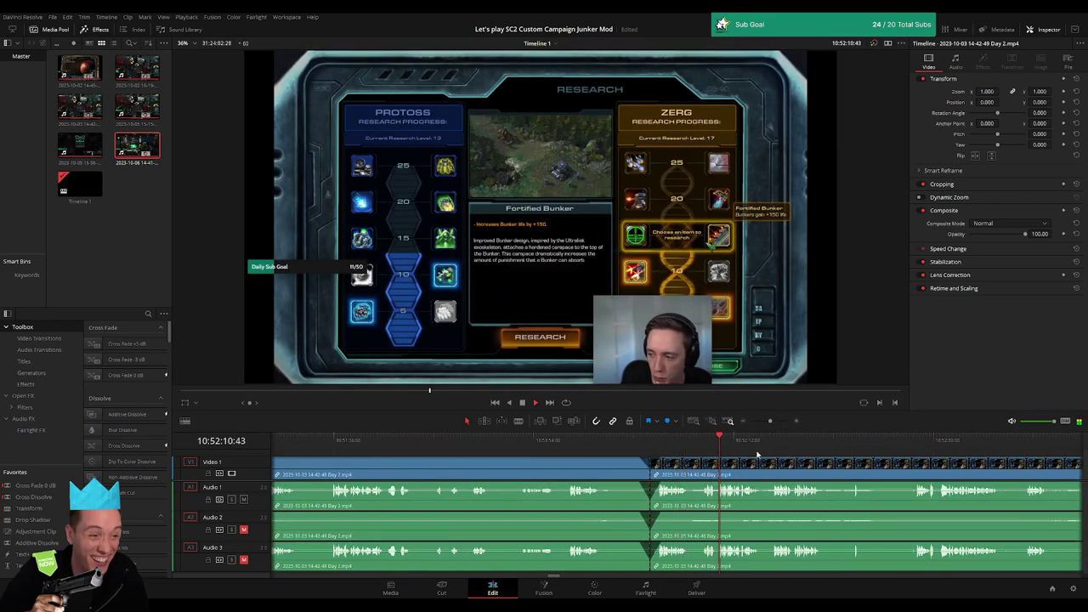
pyautogui.hscroll(3, 611, 477)
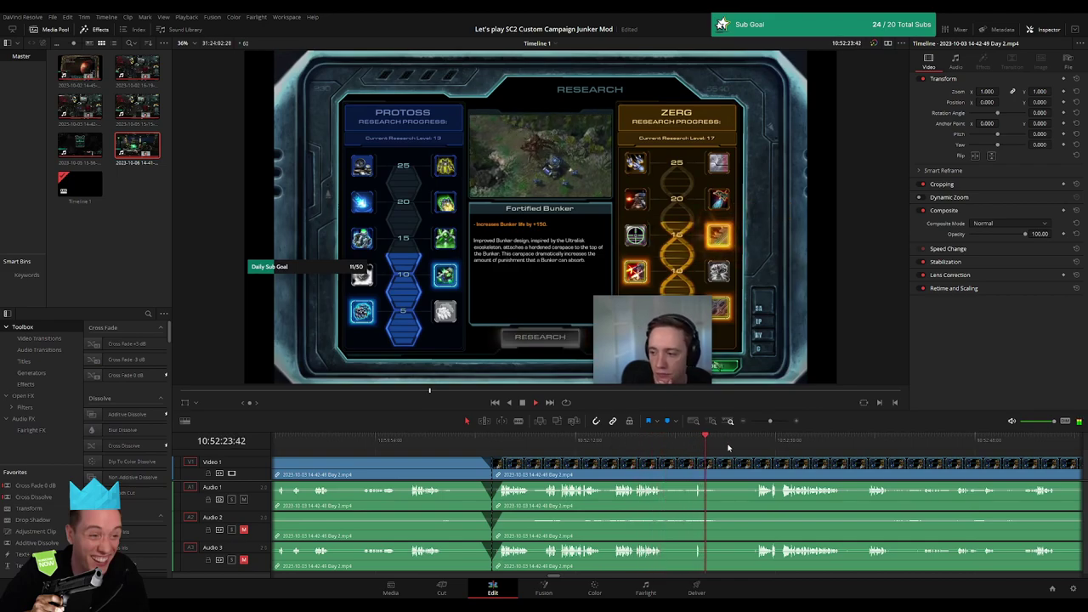
pyautogui.click(754, 440)
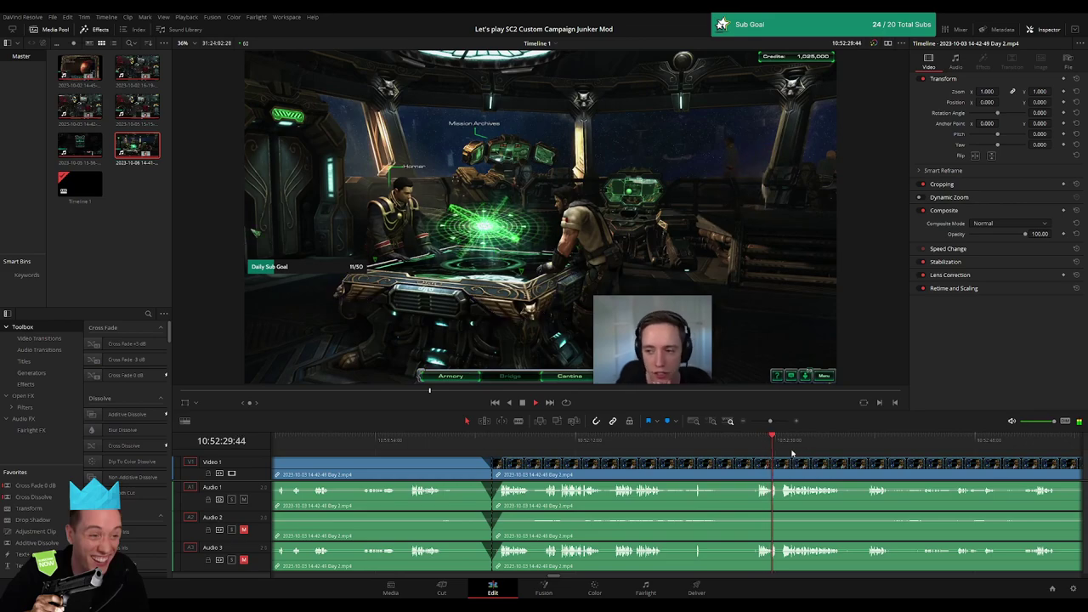
pyautogui.click(765, 466)
pyautogui.press('Delete')
# - Slide the Day 3 clip left so it butts directly against the trimmed Day 2 piece
pyautogui.scroll(-3, 561, 461)
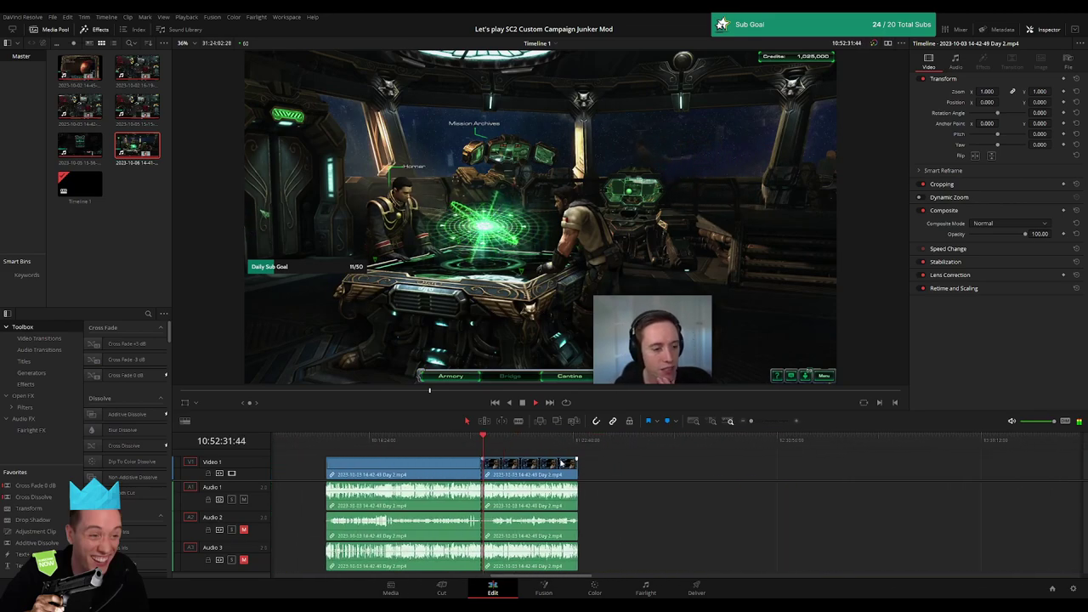
pyautogui.click(330, 440)
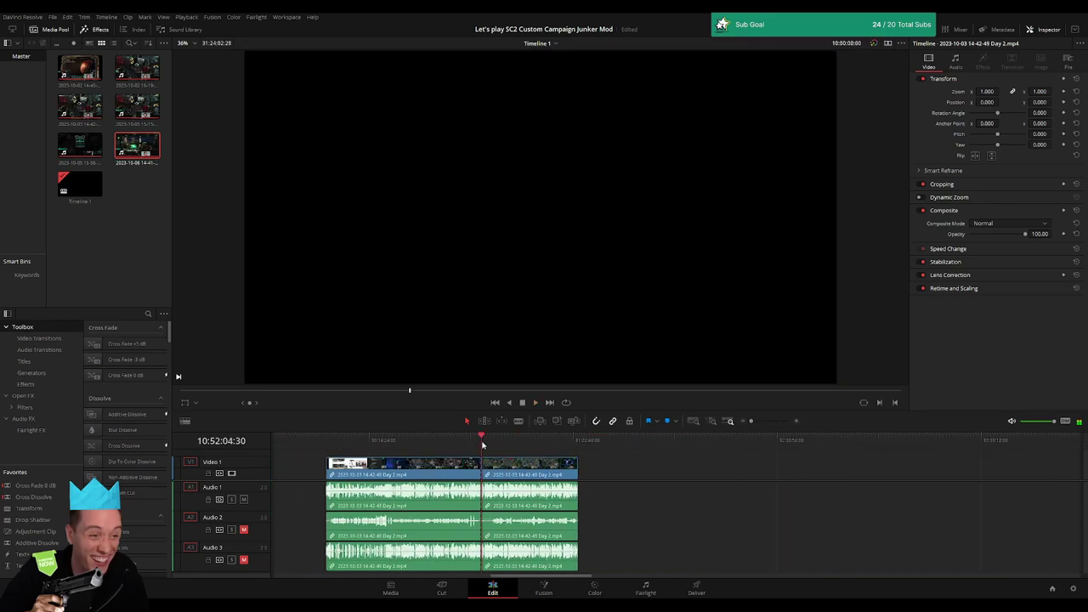
pyautogui.hotkey('ctrl', 'z')
pyautogui.hotkey('ctrl', 'z')
pyautogui.click(445, 467)
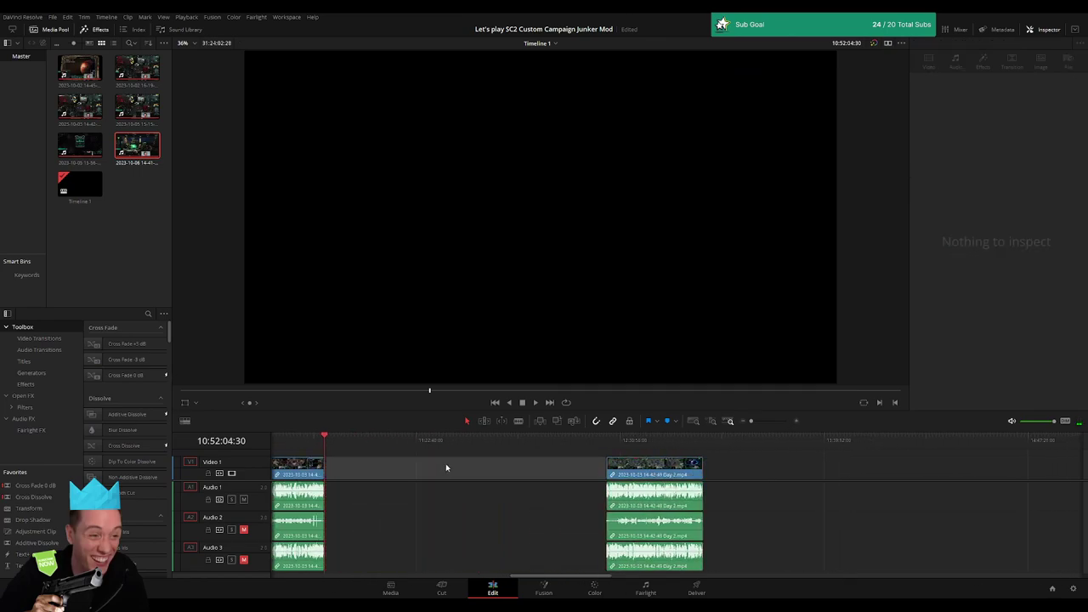
pyautogui.click(338, 452)
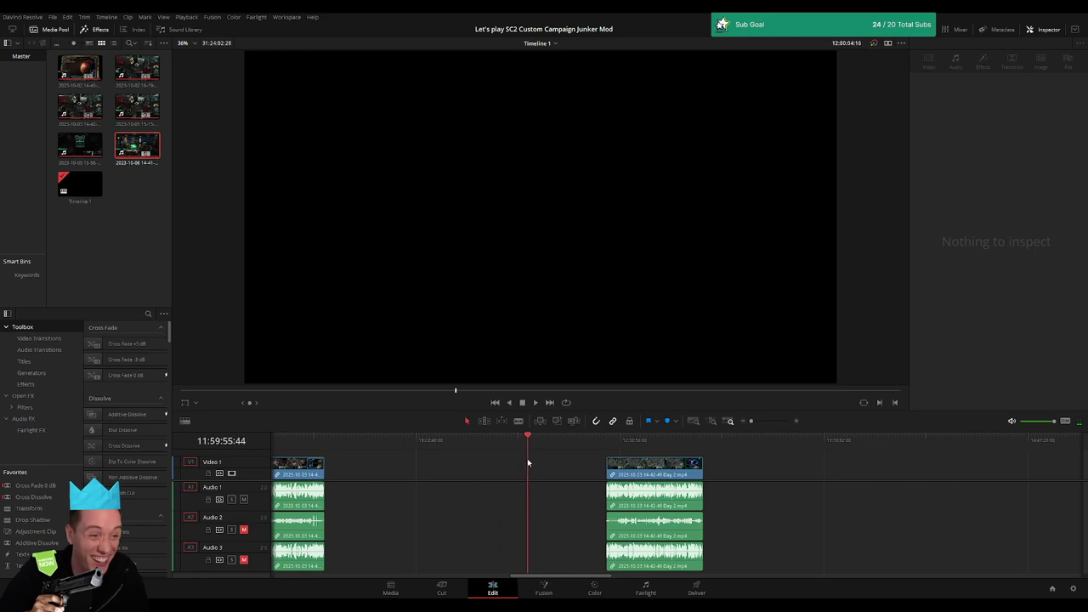
pyautogui.moveTo(751, 423); pyautogui.dragTo(754, 423)
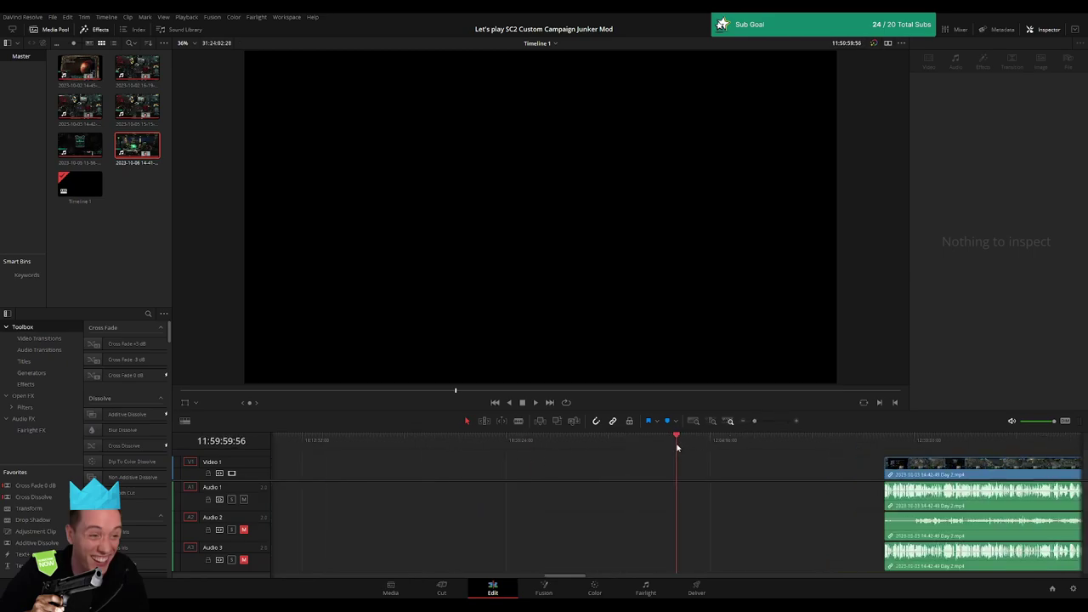
pyautogui.moveTo(754, 421); pyautogui.dragTo(751, 420)
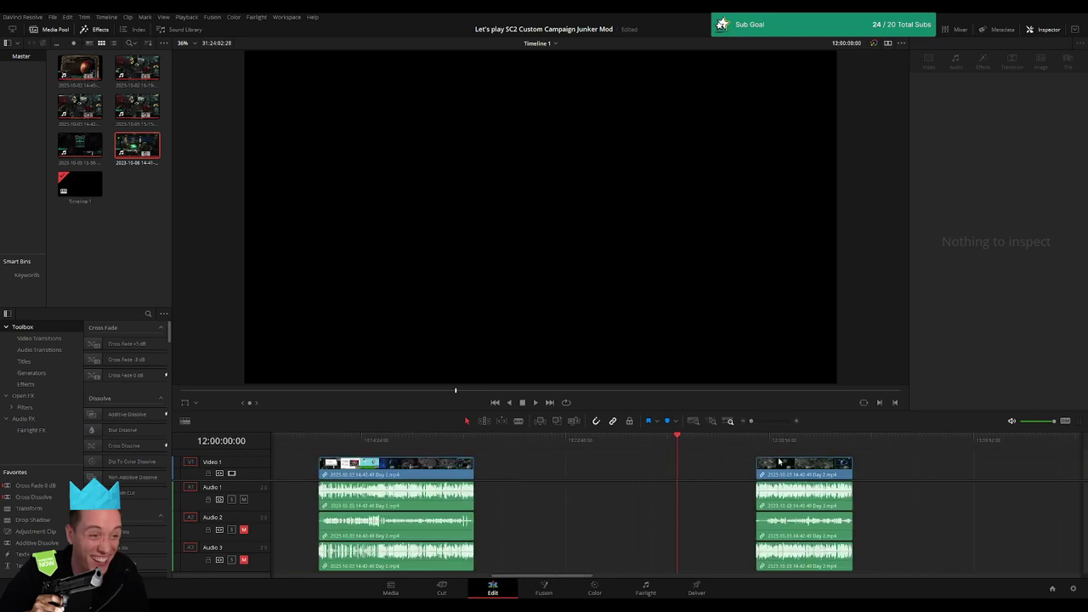
pyautogui.moveTo(821, 467); pyautogui.dragTo(745, 467)
pyautogui.hscroll(5, 646, 469)
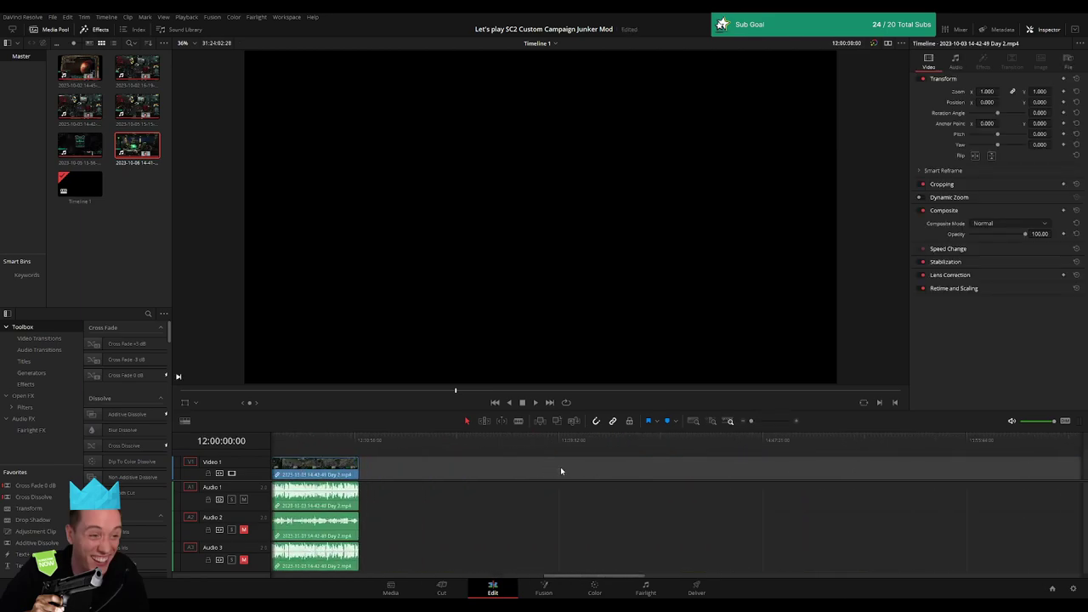
pyautogui.hscroll(-5, 535, 476)
pyautogui.press('space')
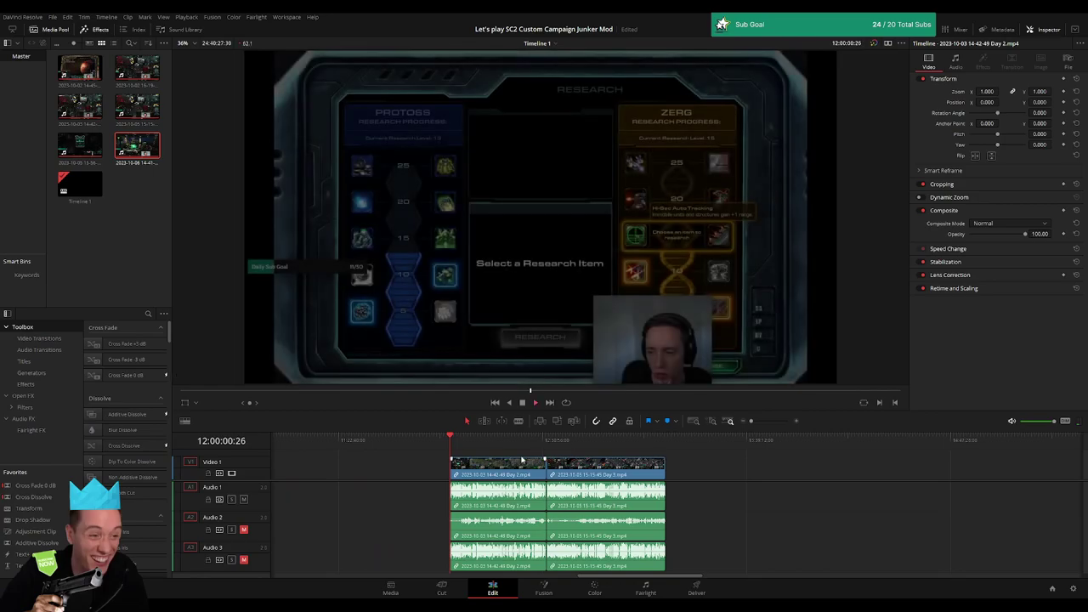
pyautogui.press('l')
pyautogui.press('l')
pyautogui.press('l')
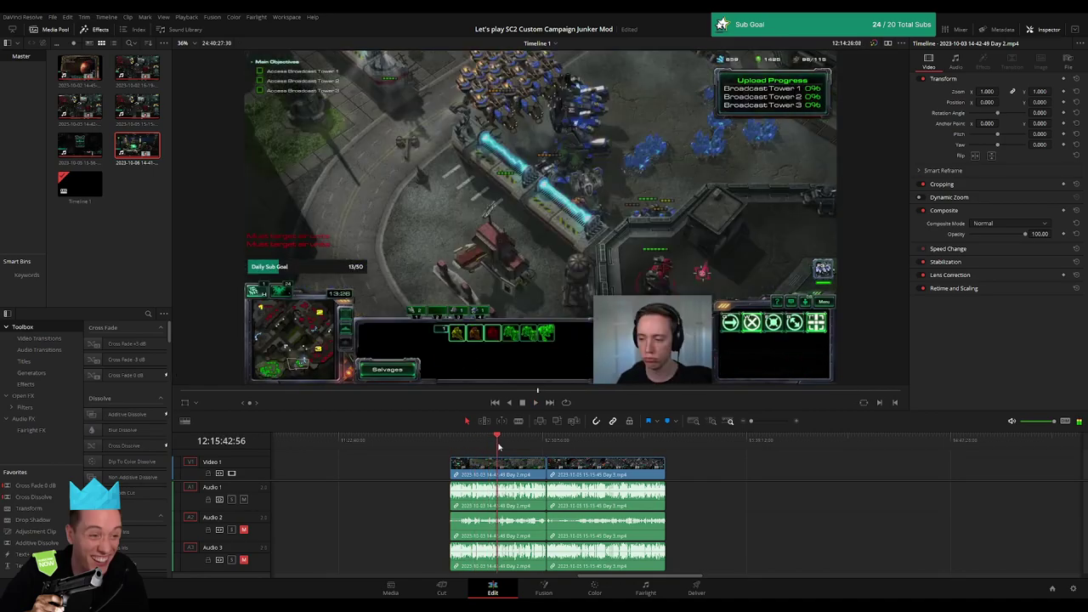
pyautogui.scroll(3, 726, 439)
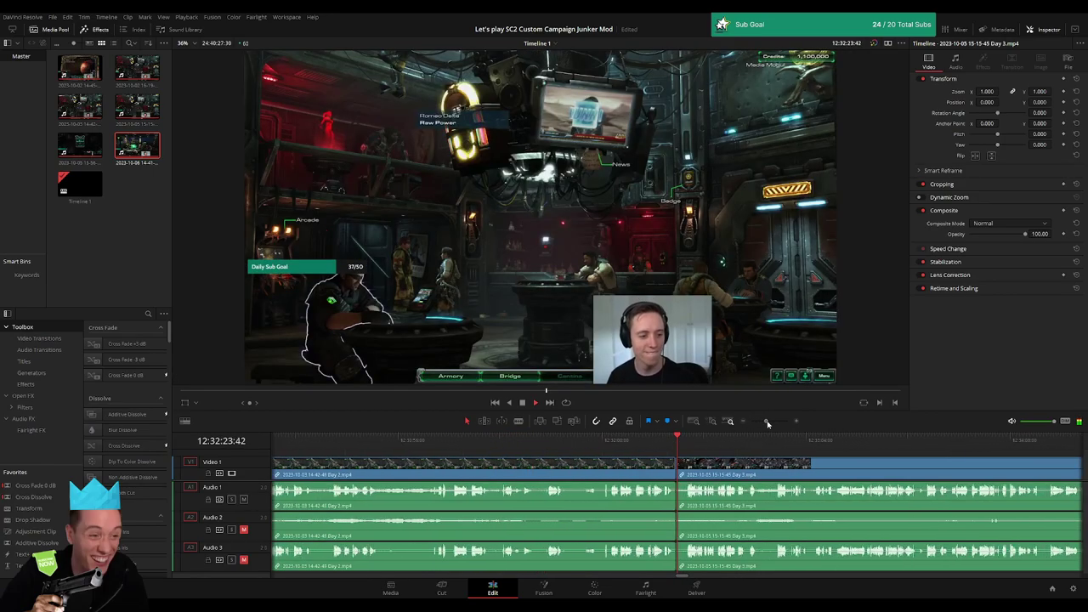
pyautogui.click(592, 439)
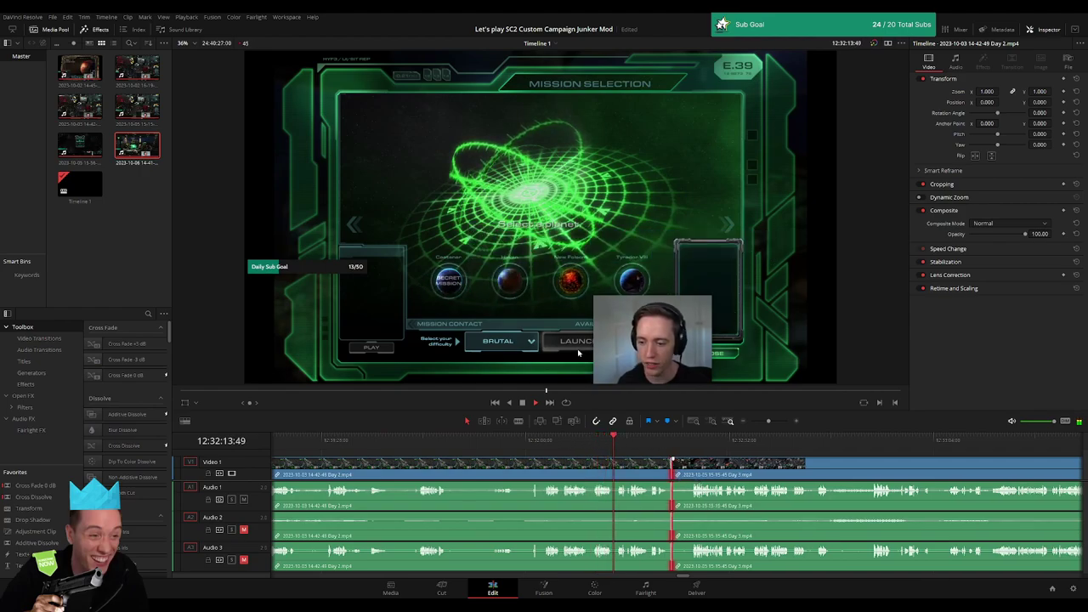
pyautogui.click(698, 448)
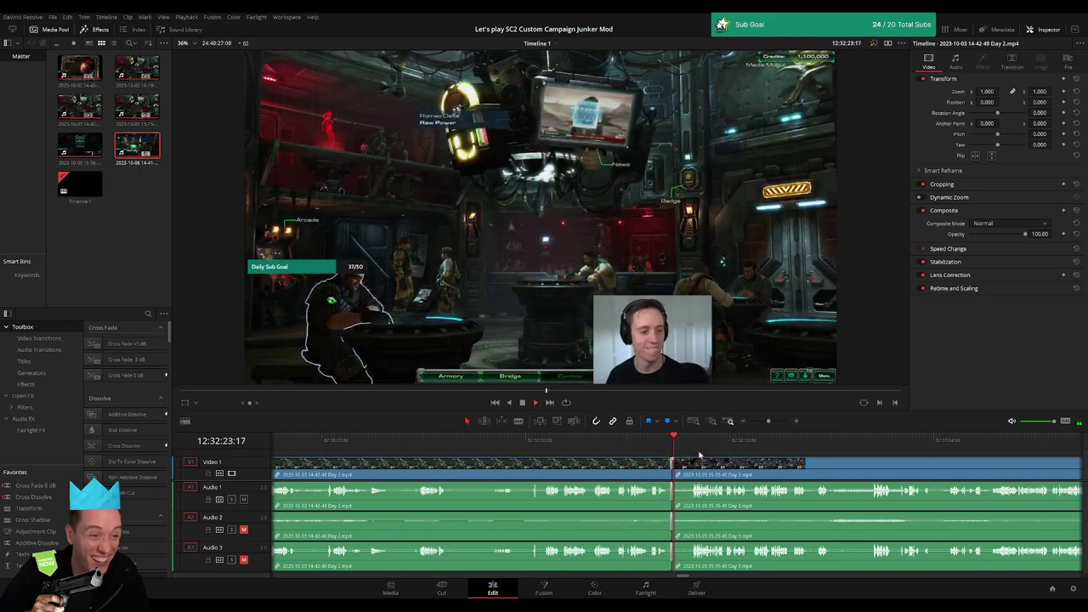
pyautogui.click(664, 451)
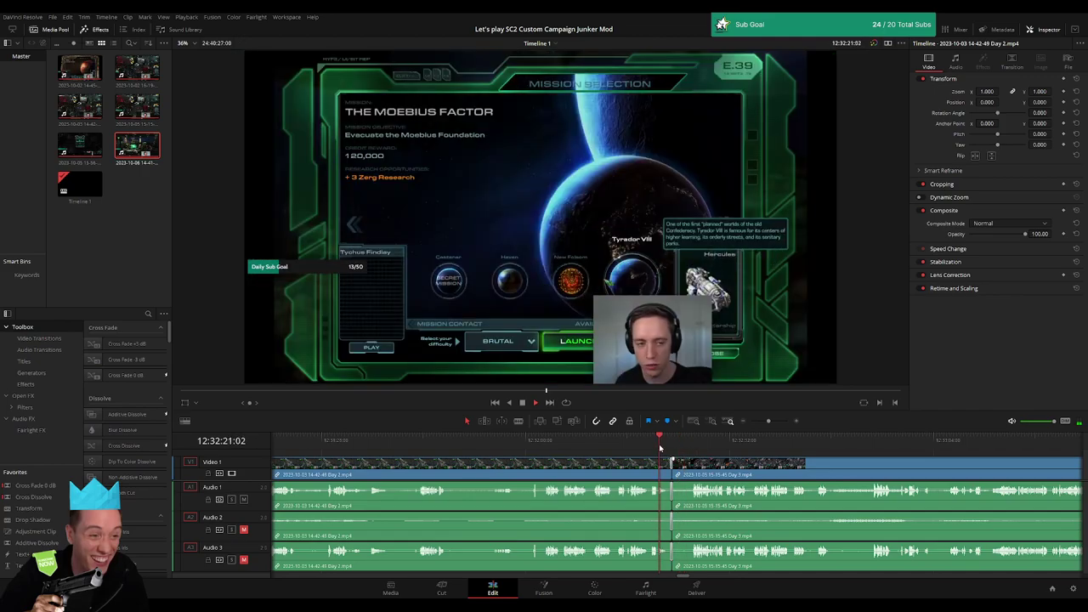
pyautogui.click(728, 442)
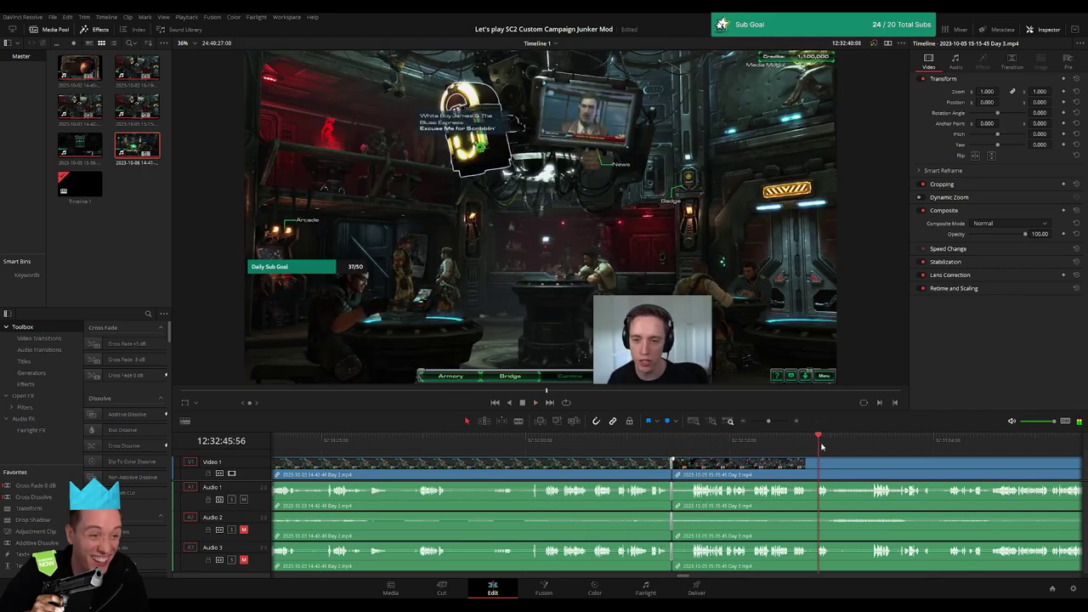
pyautogui.click(547, 442)
pyautogui.click(557, 444)
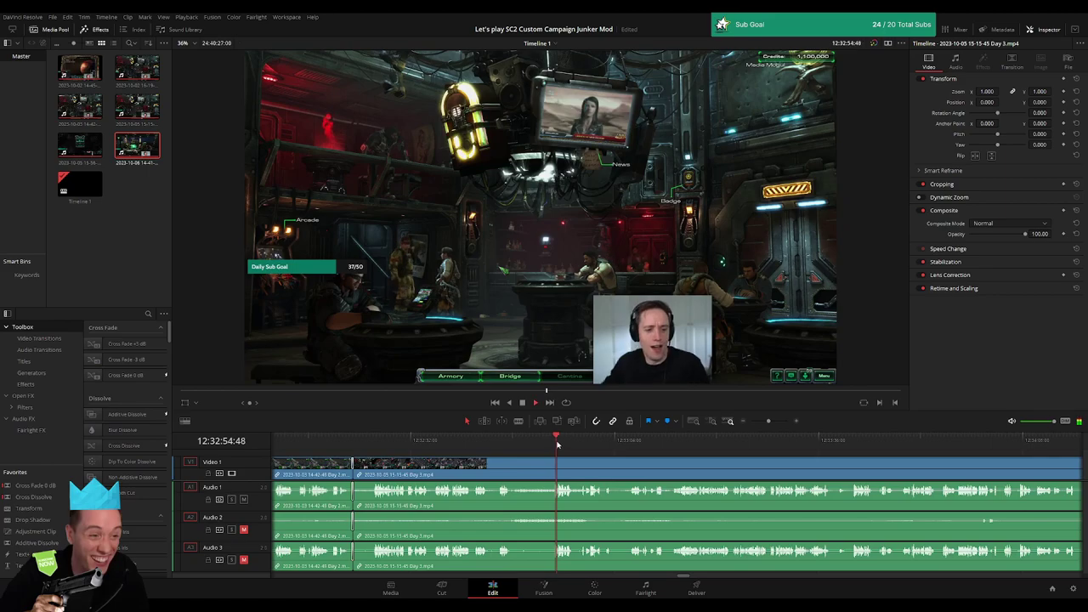
pyautogui.click(512, 446)
pyautogui.click(502, 446)
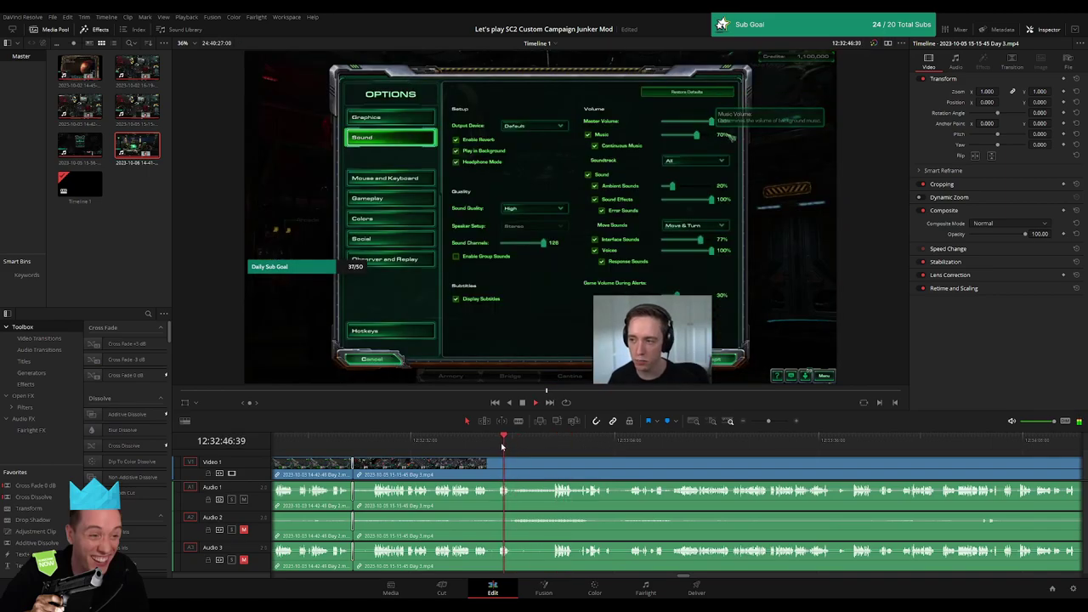
pyautogui.click(508, 445)
pyautogui.click(504, 445)
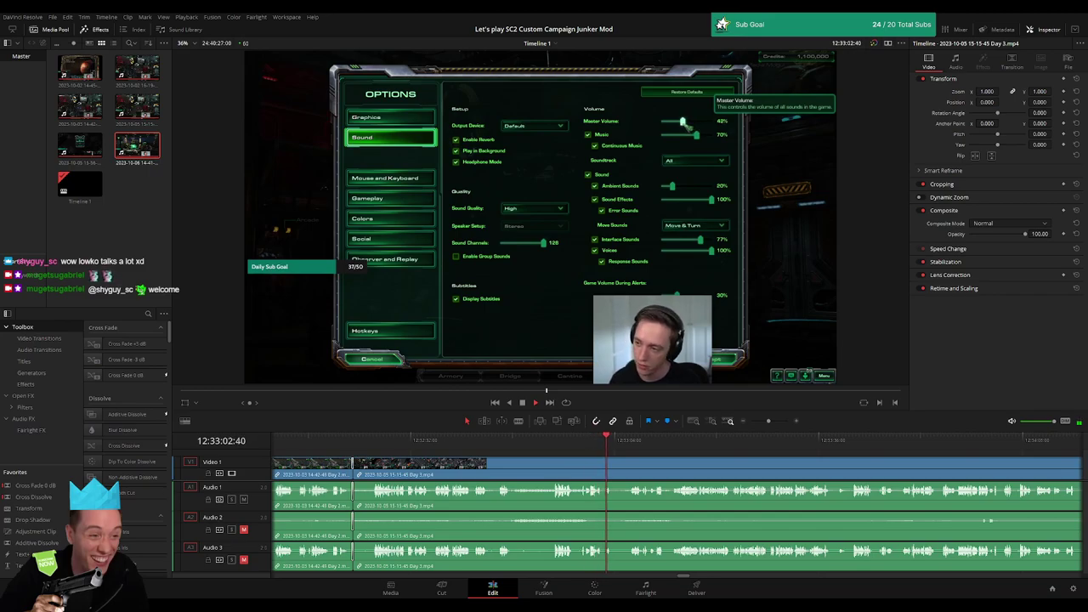
pyautogui.click(627, 449)
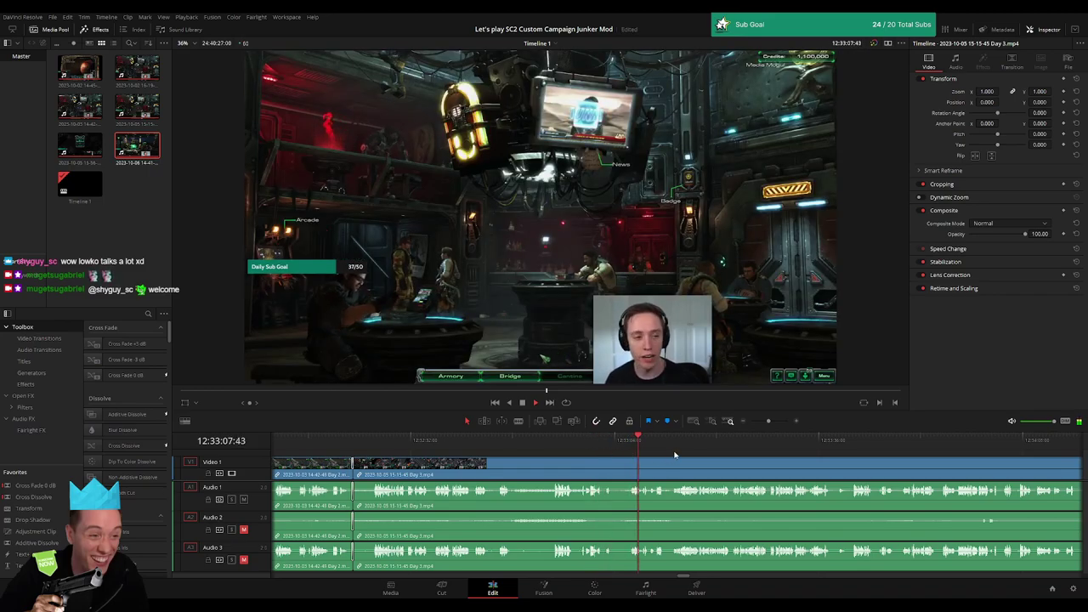
pyautogui.hscroll(3, 711, 467)
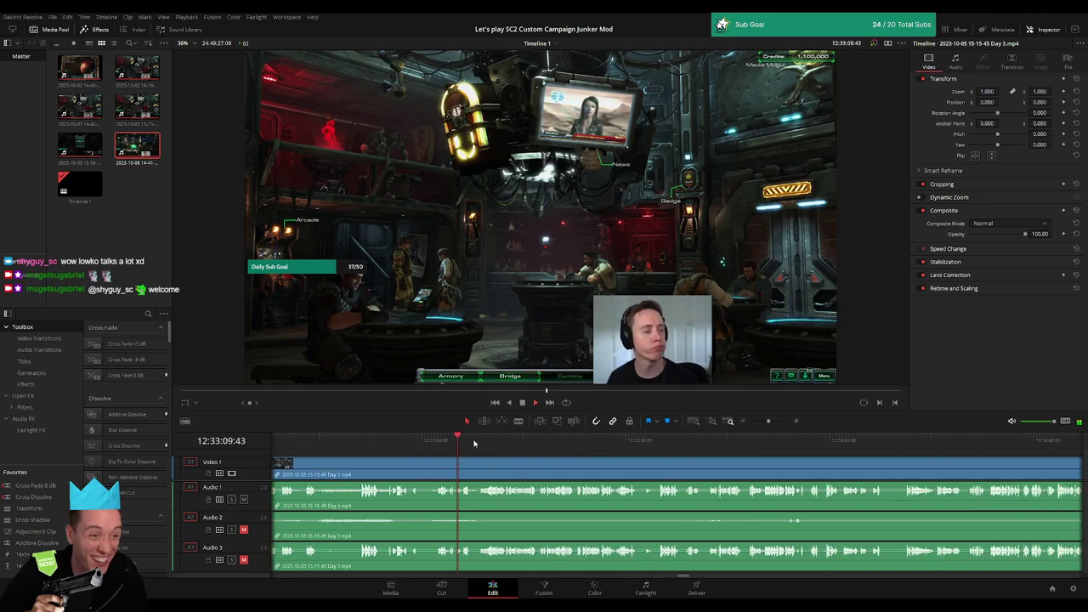
pyautogui.click(481, 442)
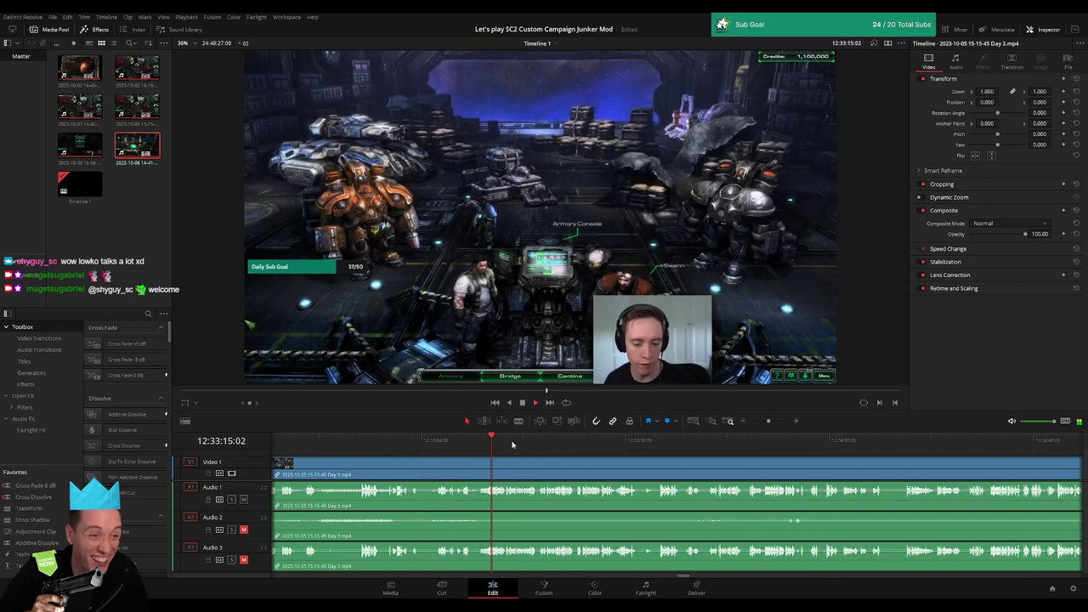
pyautogui.moveTo(767, 422); pyautogui.dragTo(757, 423)
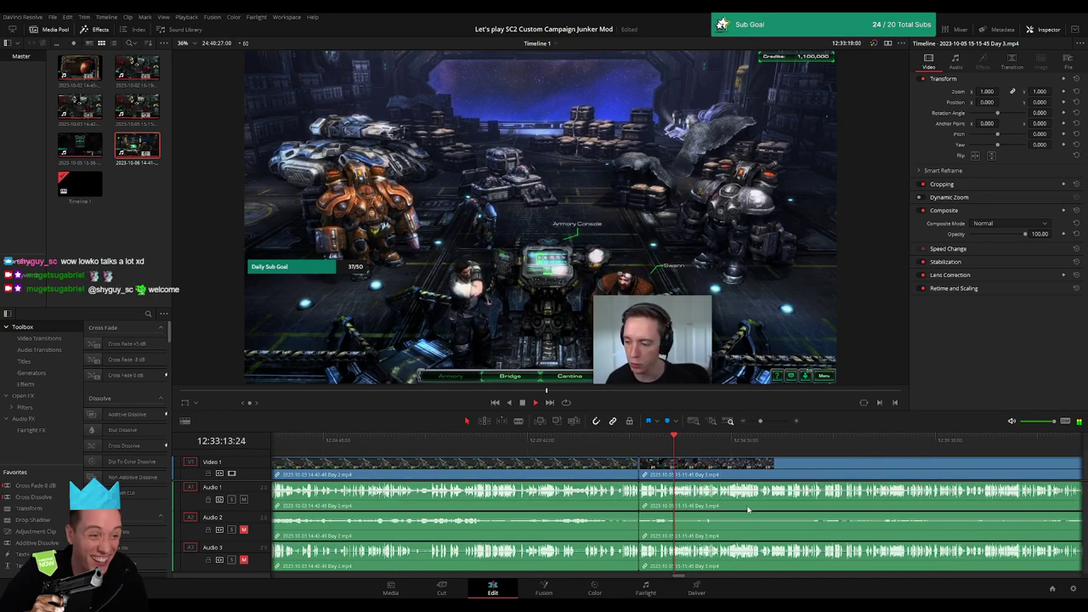
pyautogui.click(511, 440)
pyautogui.click(821, 441)
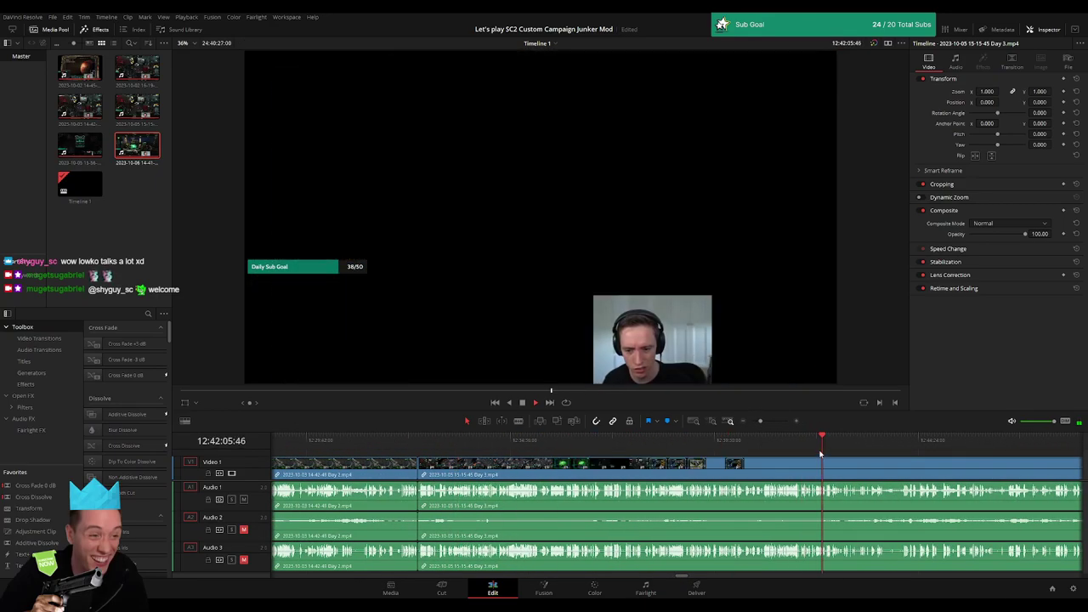
# - Skim the Day 3 clip forward to the prison mission gameplay with the timeline zoomed in
pyautogui.click(463, 440)
pyautogui.moveTo(463, 442); pyautogui.dragTo(821, 440)
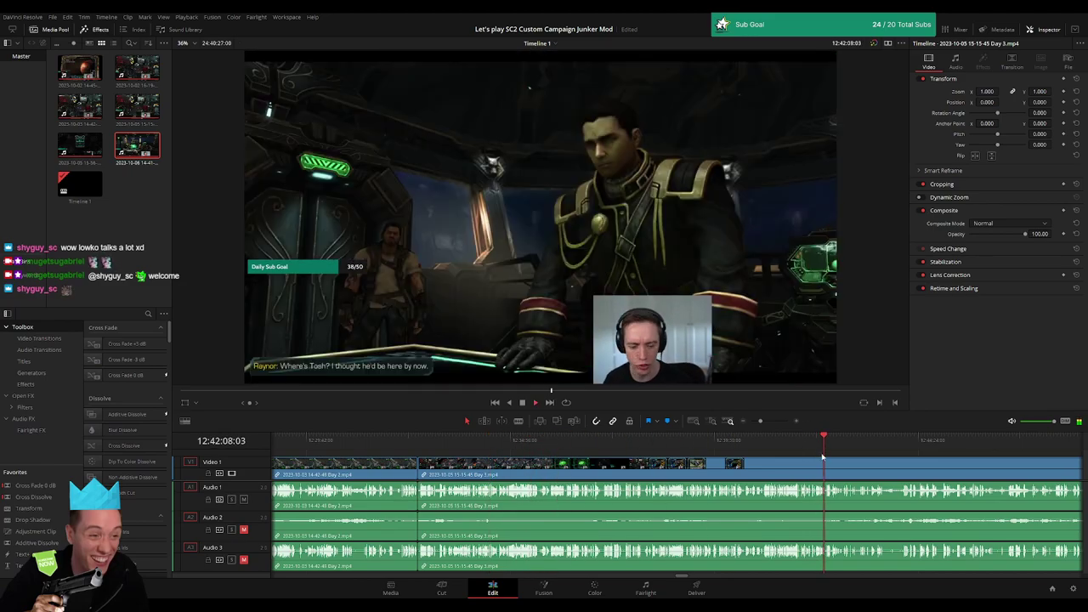
pyautogui.hscroll(5, 517, 460)
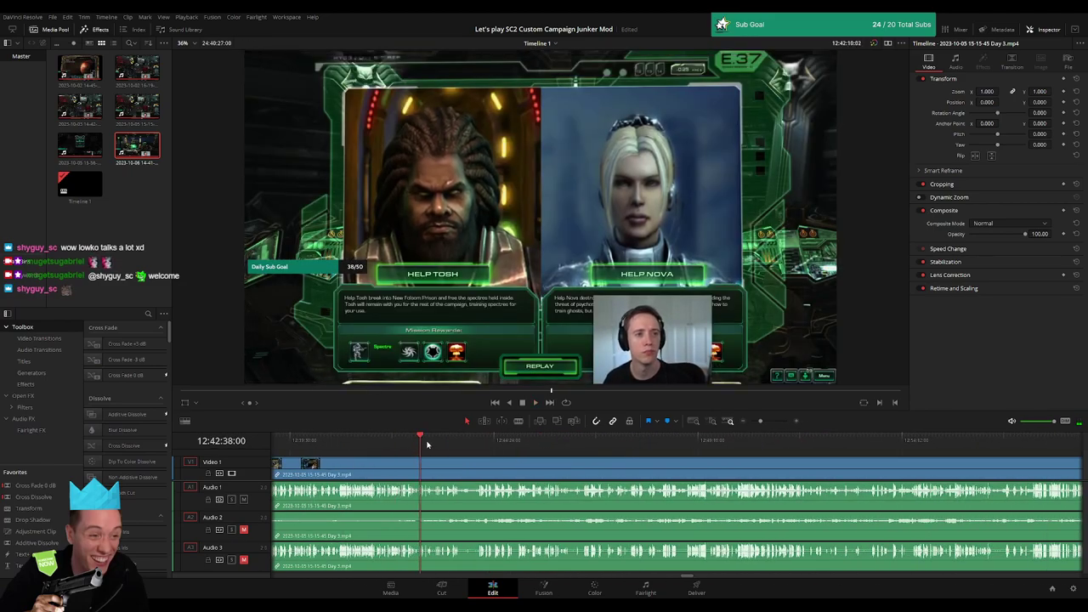
pyautogui.click(748, 440)
pyautogui.hscroll(5, 533, 469)
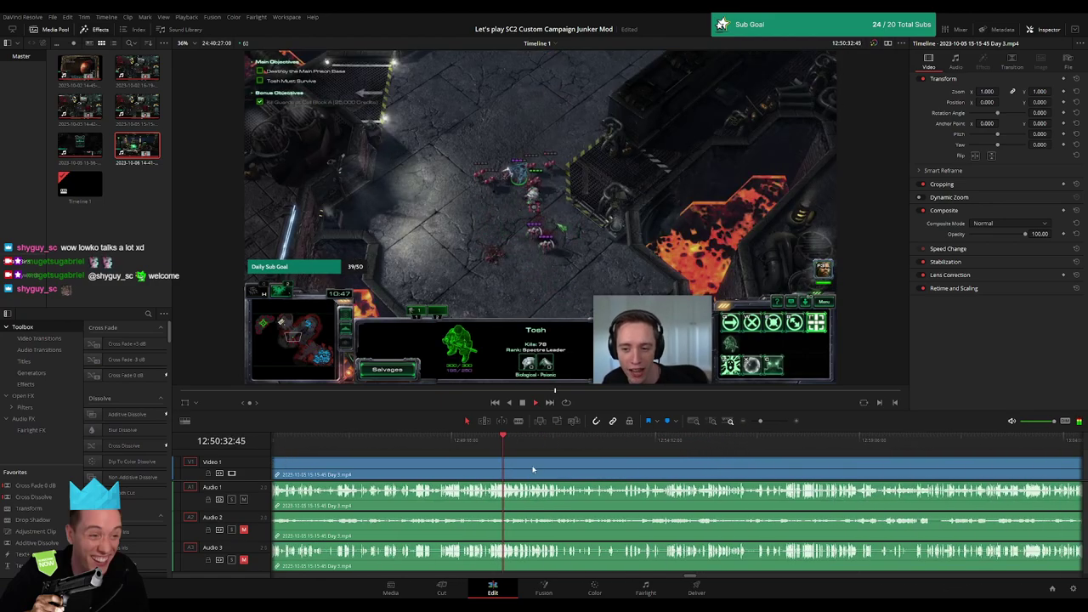
pyautogui.click(774, 422)
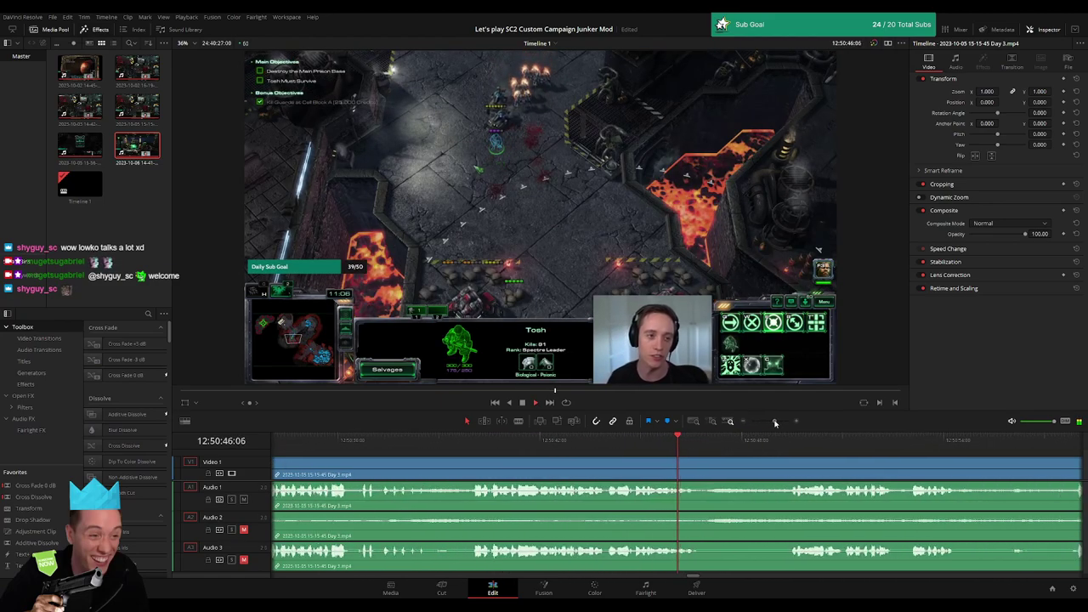
pyautogui.hscroll(4, 515, 460)
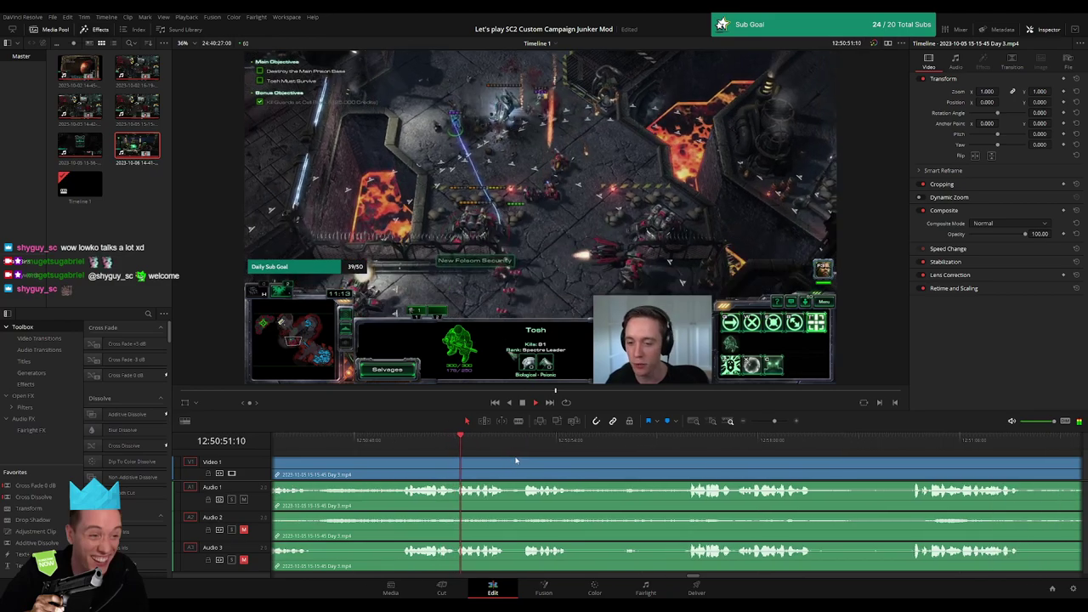
pyautogui.click(685, 442)
pyautogui.hscroll(3, 553, 455)
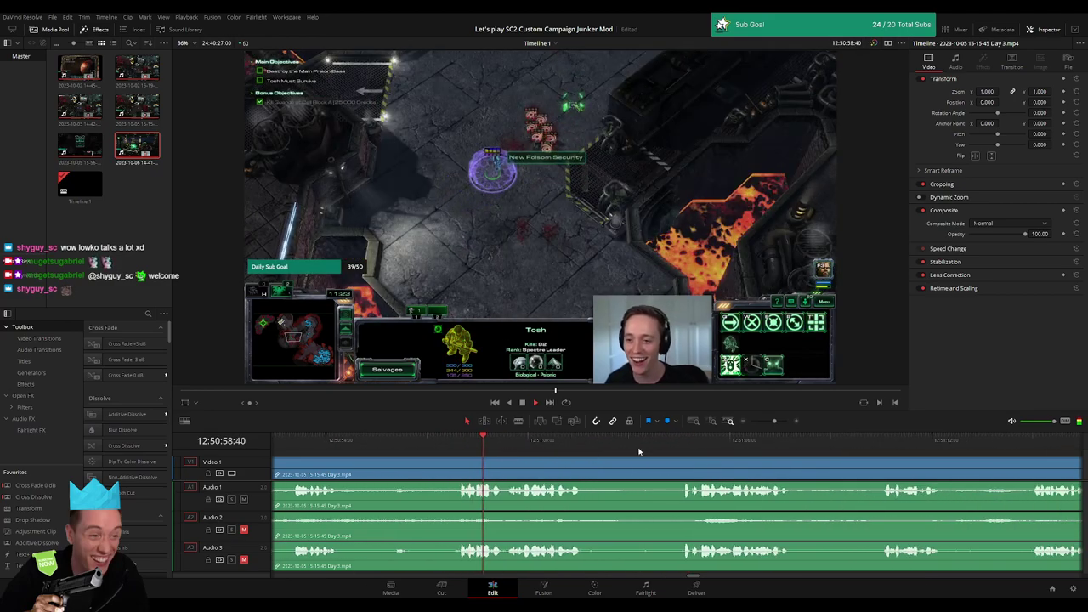
pyautogui.click(682, 440)
pyautogui.hscroll(3, 685, 442)
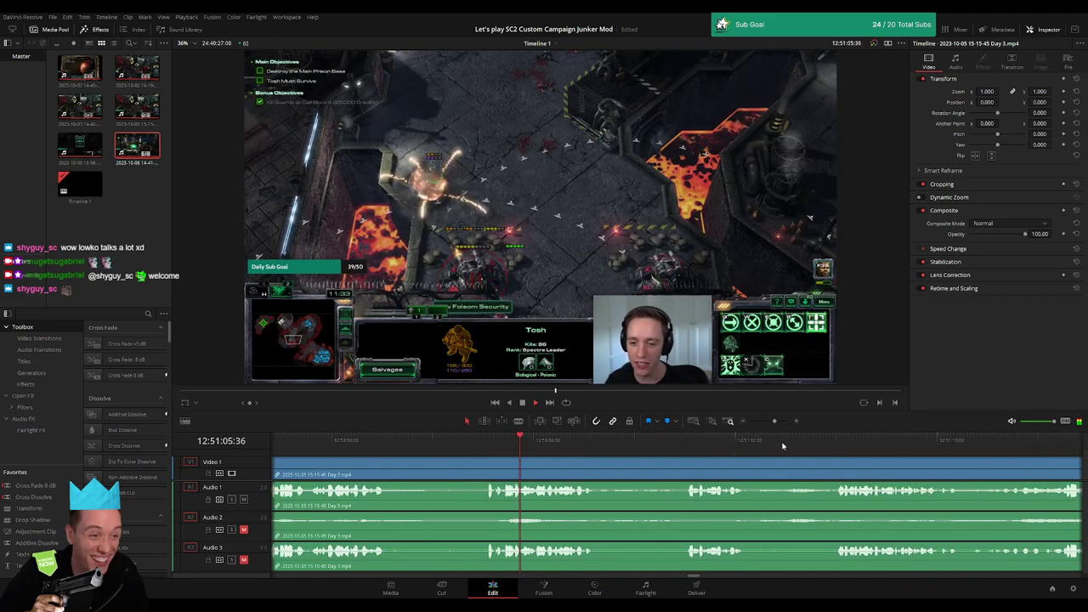
pyautogui.click(937, 442)
pyautogui.hscroll(10, 937, 441)
# - Review the gameplay around 12:51:33–12:52:08 and blade the Day 3 clip at 12:52:07
pyautogui.click(301, 442)
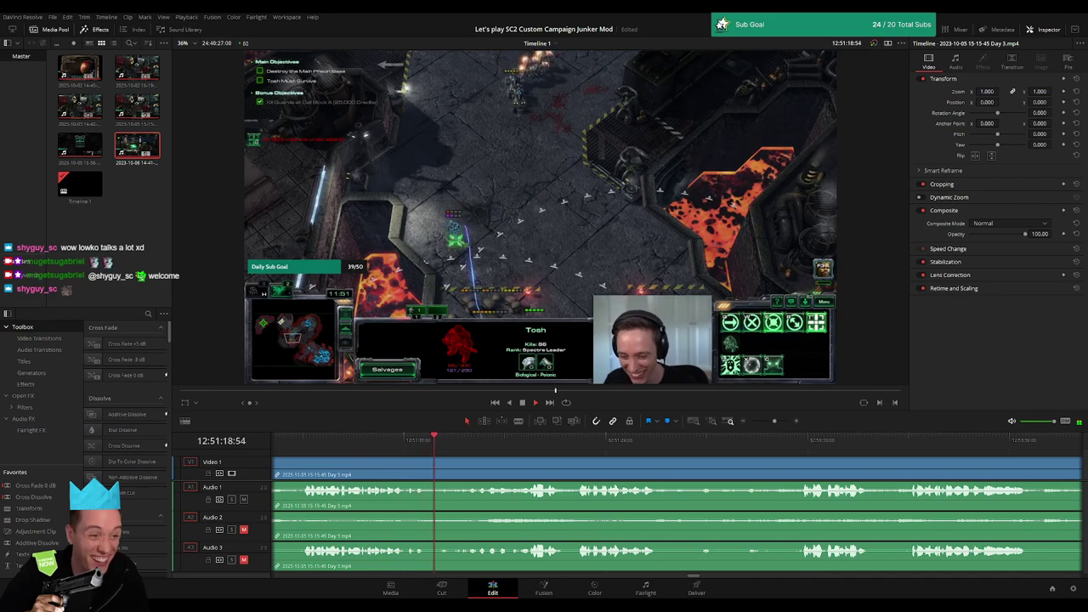
pyautogui.click(579, 447)
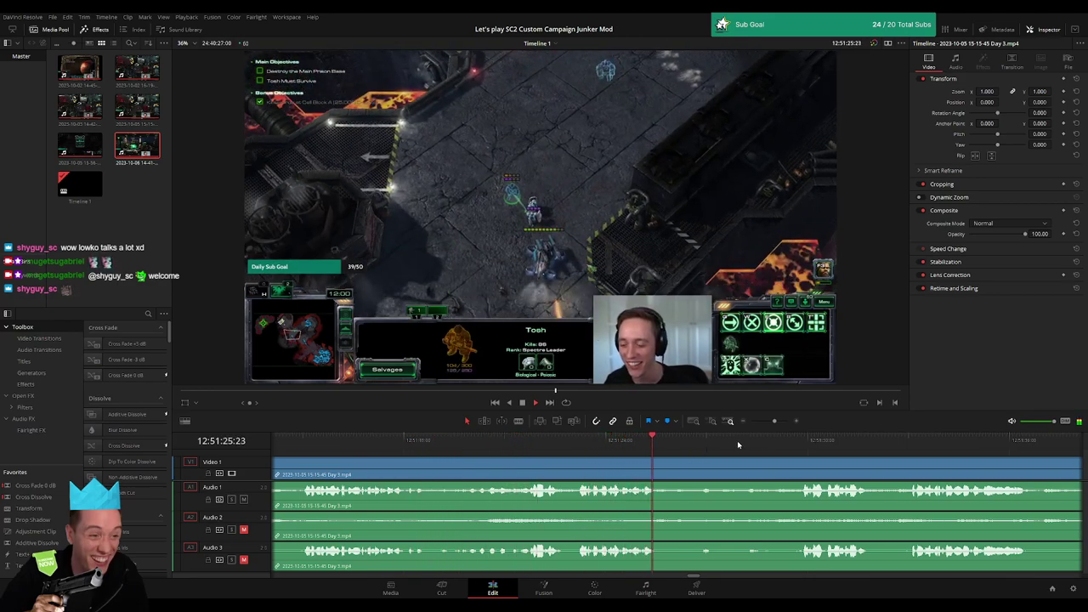
pyautogui.click(791, 449)
pyautogui.hscroll(5, 722, 510)
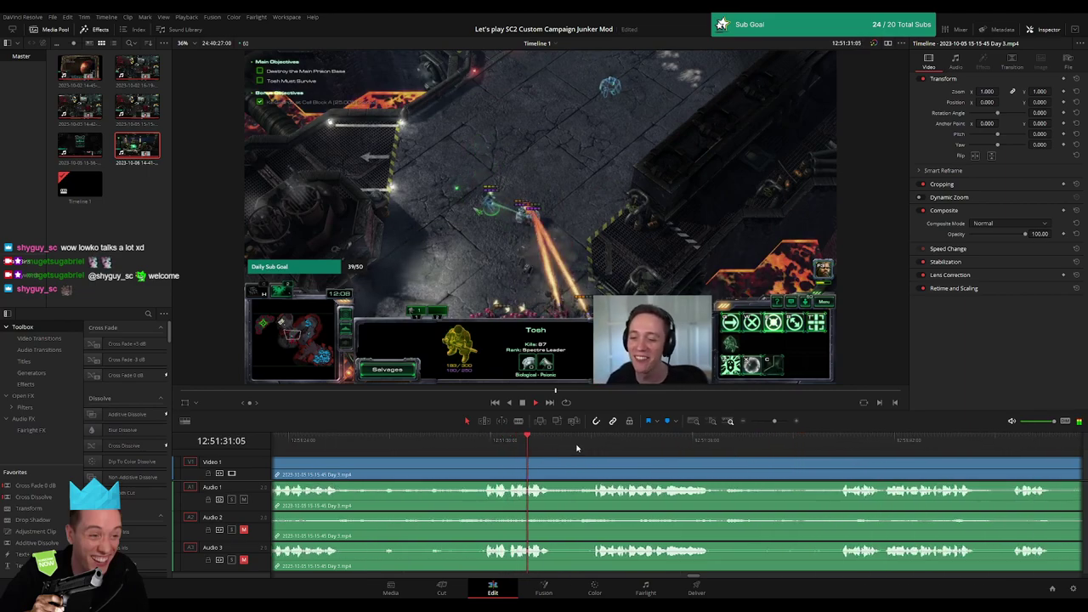
pyautogui.click(587, 442)
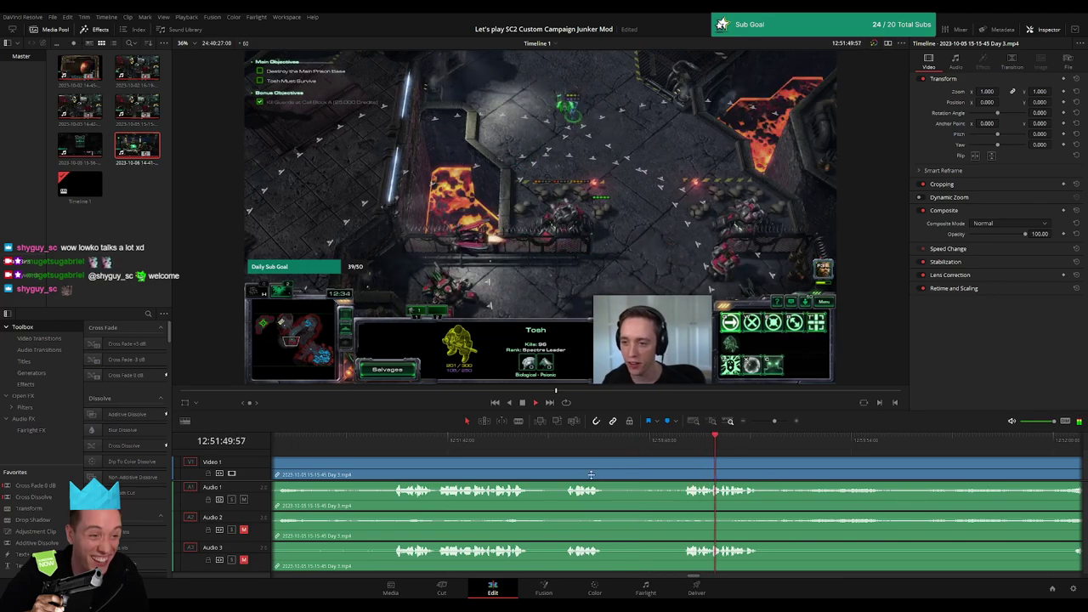
pyautogui.press('l')
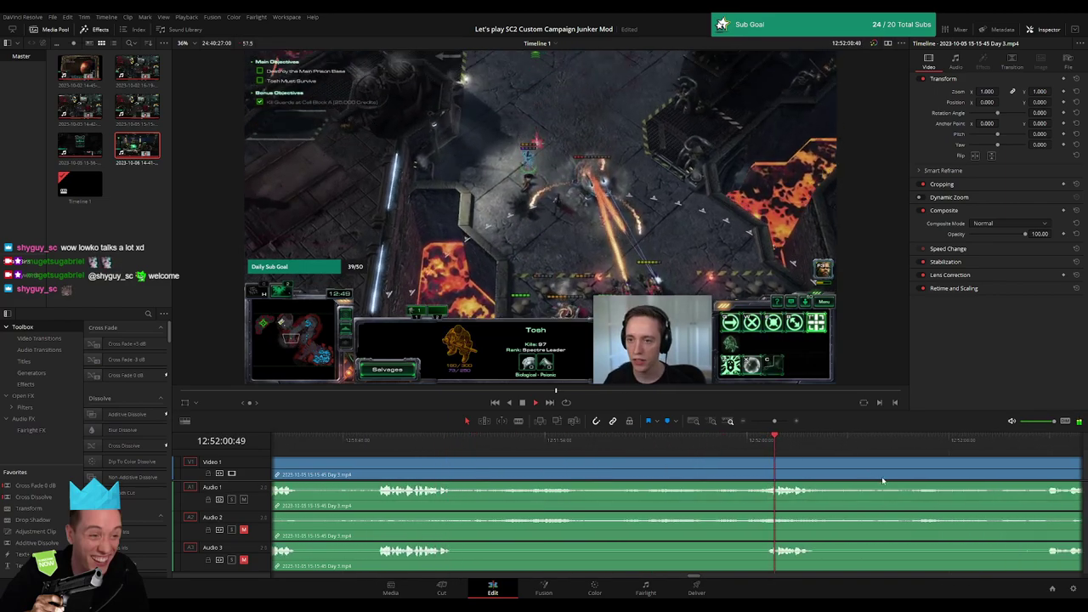
pyautogui.click(693, 448)
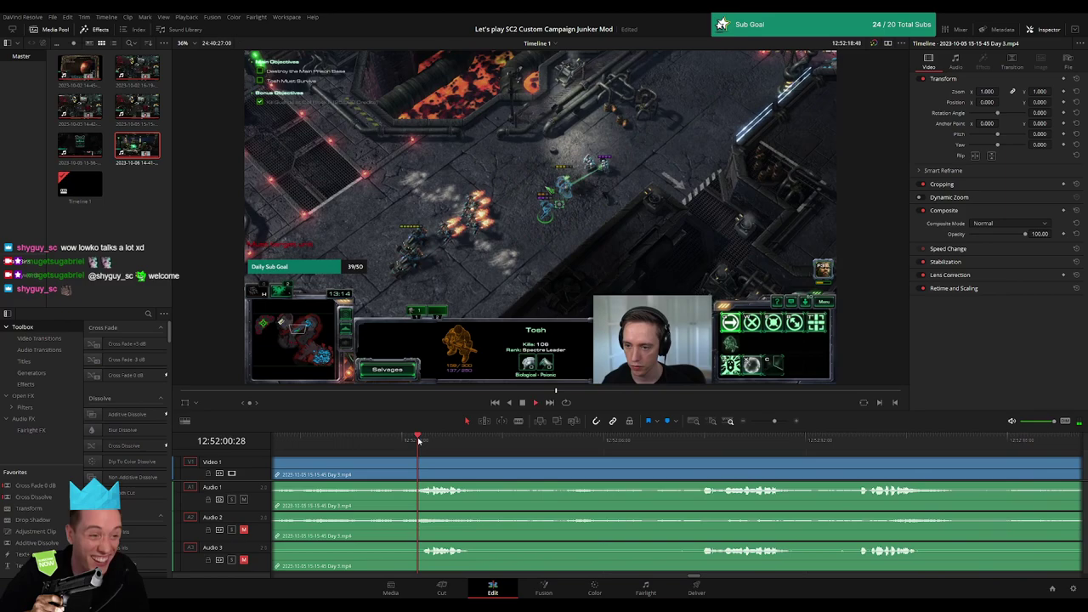
pyautogui.click(429, 440)
pyautogui.click(690, 440)
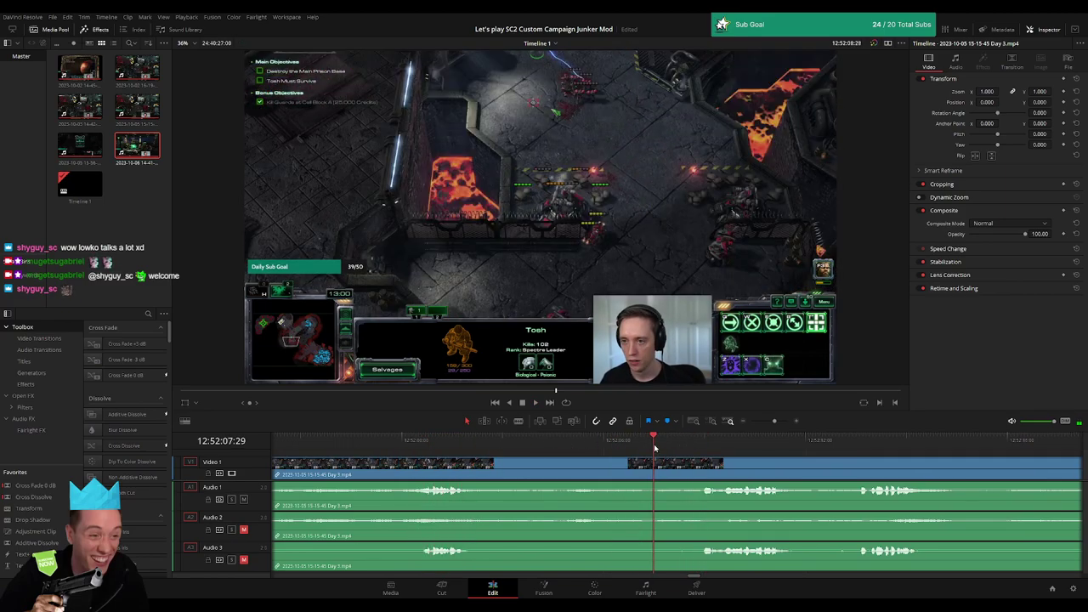
pyautogui.moveTo(661, 464); pyautogui.dragTo(657, 460)
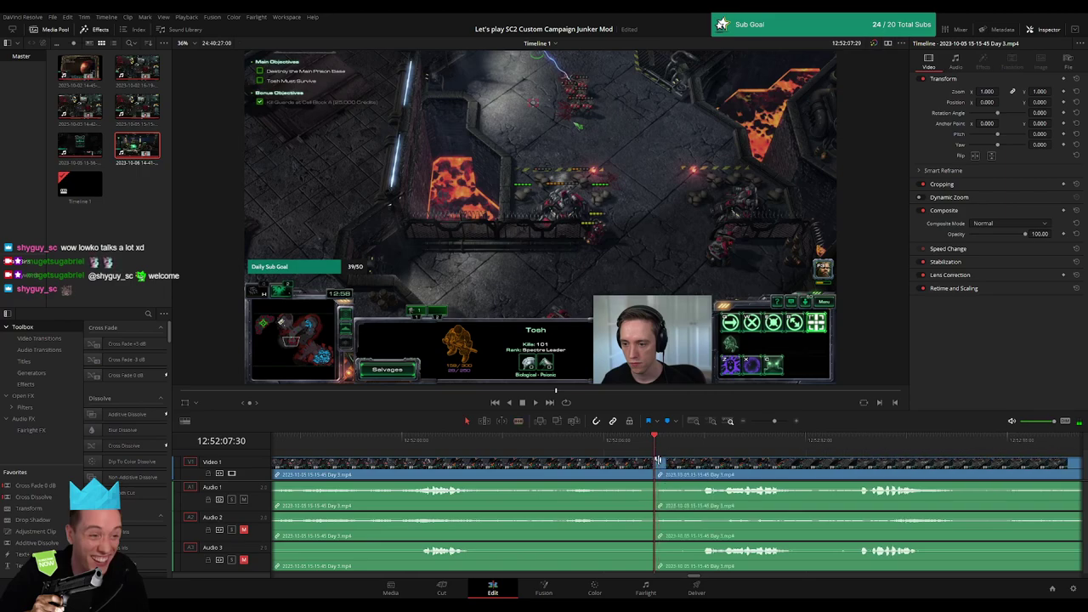
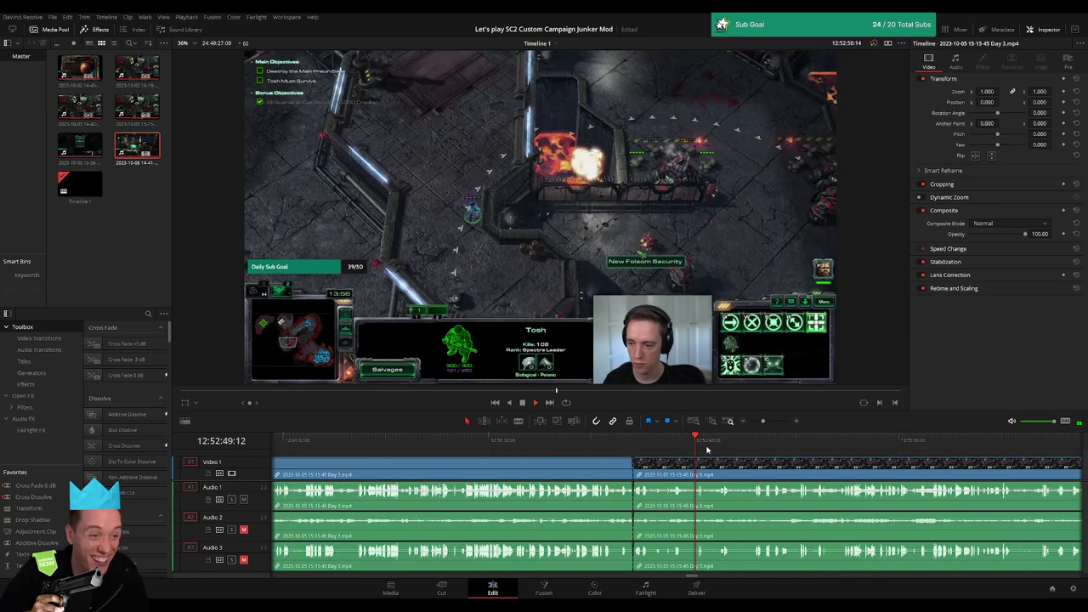
# - Fast-forward through the footage and nudge the last clip slightly later on the timeline
pyautogui.press('l')
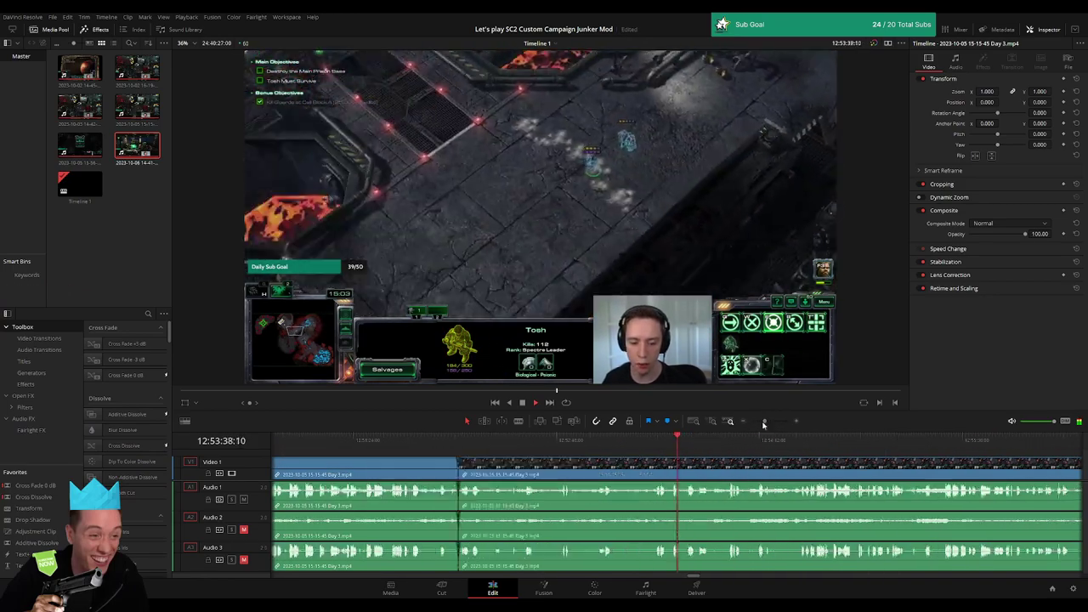
pyautogui.scroll(-3, 722, 450)
pyautogui.click(516, 440)
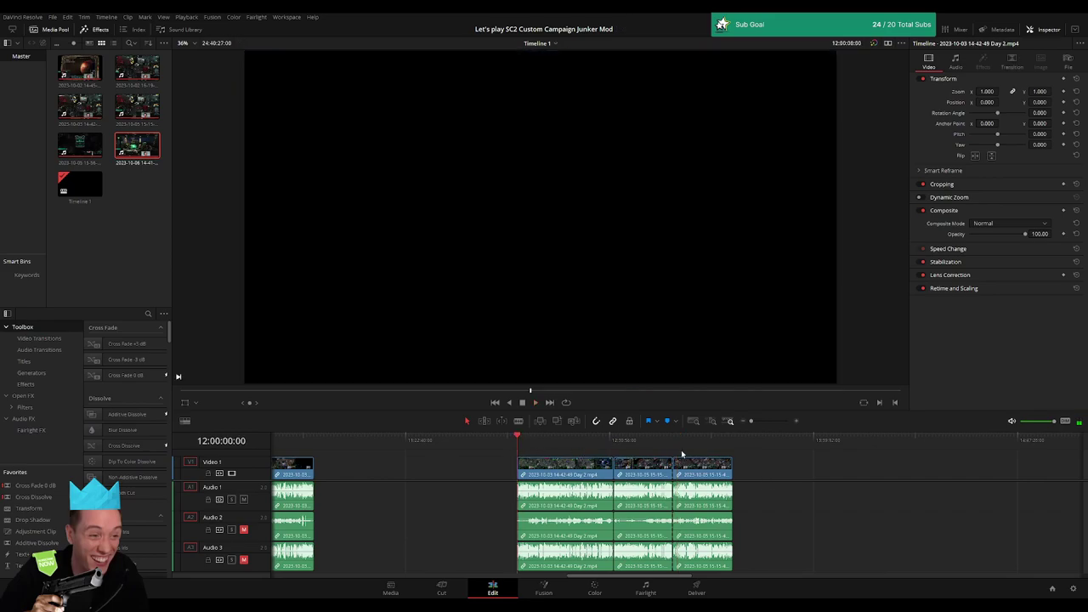
pyautogui.moveTo(522, 467); pyautogui.dragTo(539, 474)
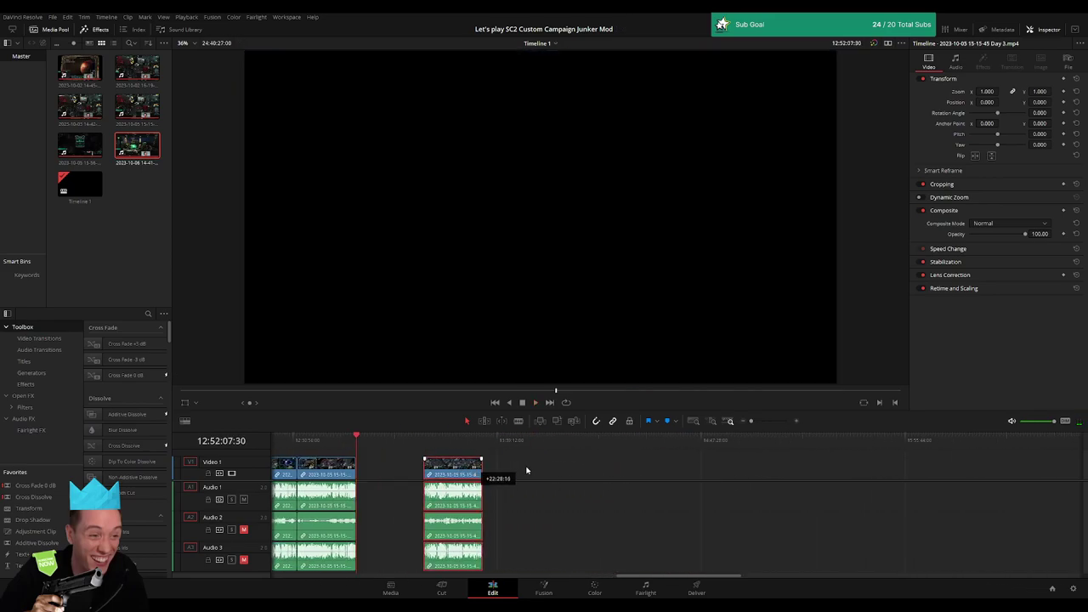
pyautogui.click(414, 458)
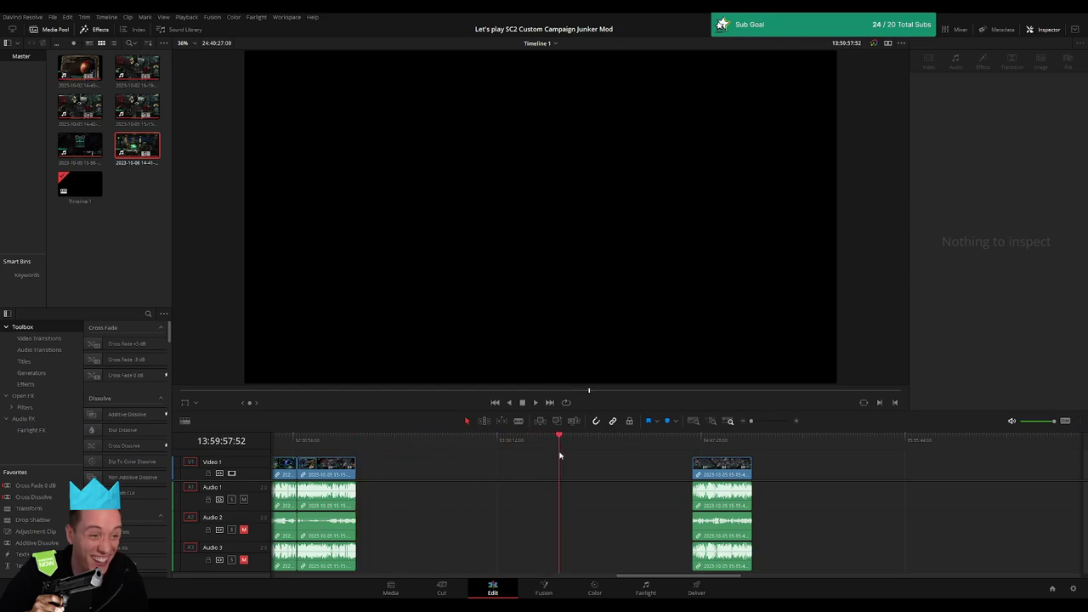
# - Zoom out and snap the Day 3 part 2 clip against the end of the earlier Day 3 clip
pyautogui.click(769, 421)
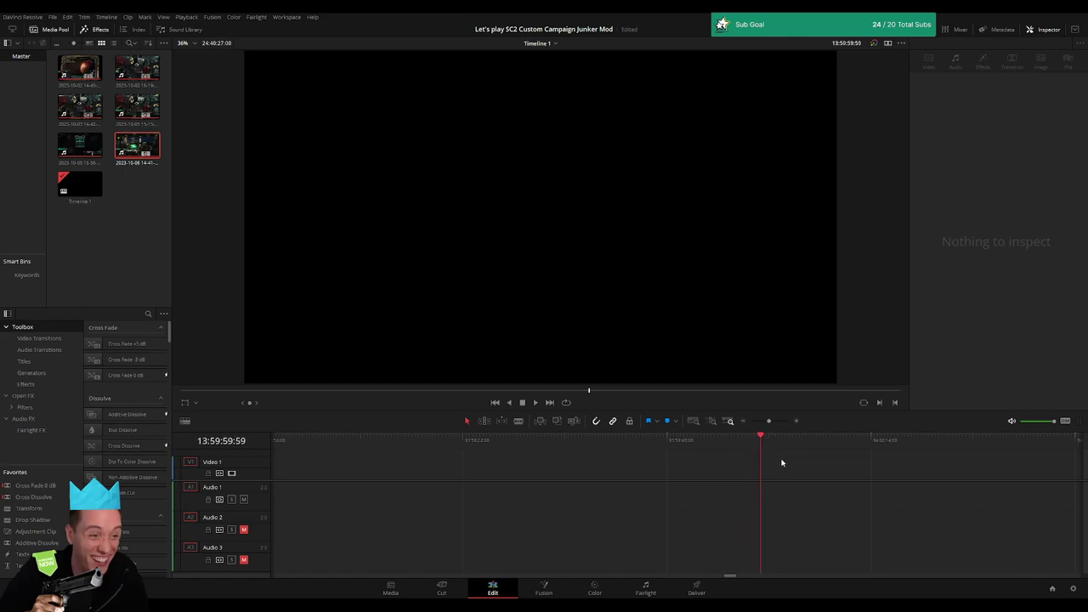
pyautogui.moveTo(769, 420); pyautogui.dragTo(751, 420)
pyautogui.moveTo(840, 467); pyautogui.dragTo(706, 468)
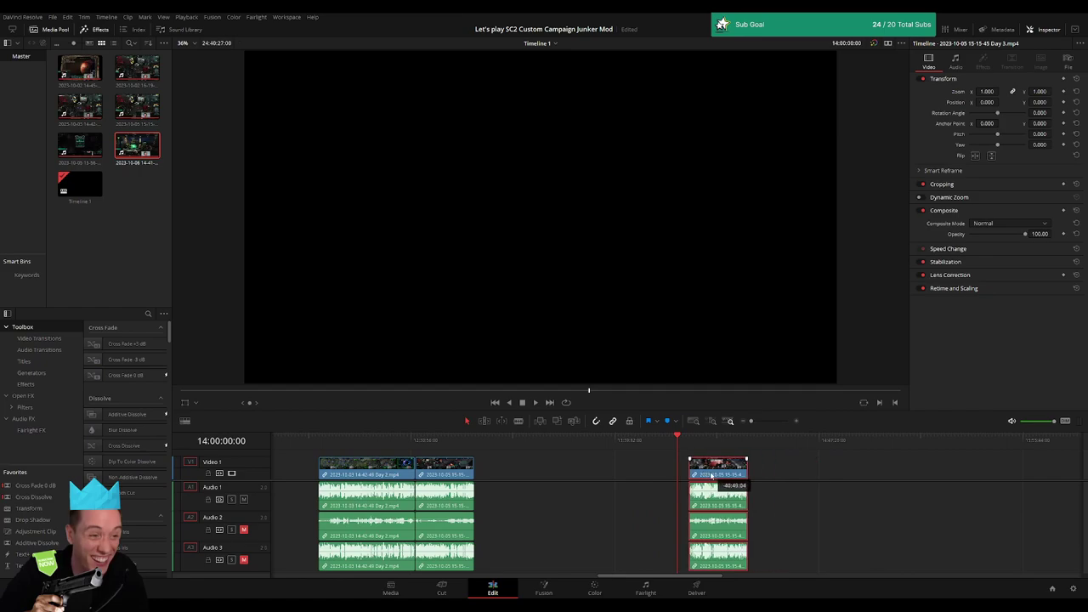
pyautogui.hscroll(5, 598, 474)
pyautogui.moveTo(889, 468)
pyautogui.mouseDown()
pyautogui.moveTo(388, 462)
pyautogui.moveTo(387, 442)
pyautogui.mouseUp()
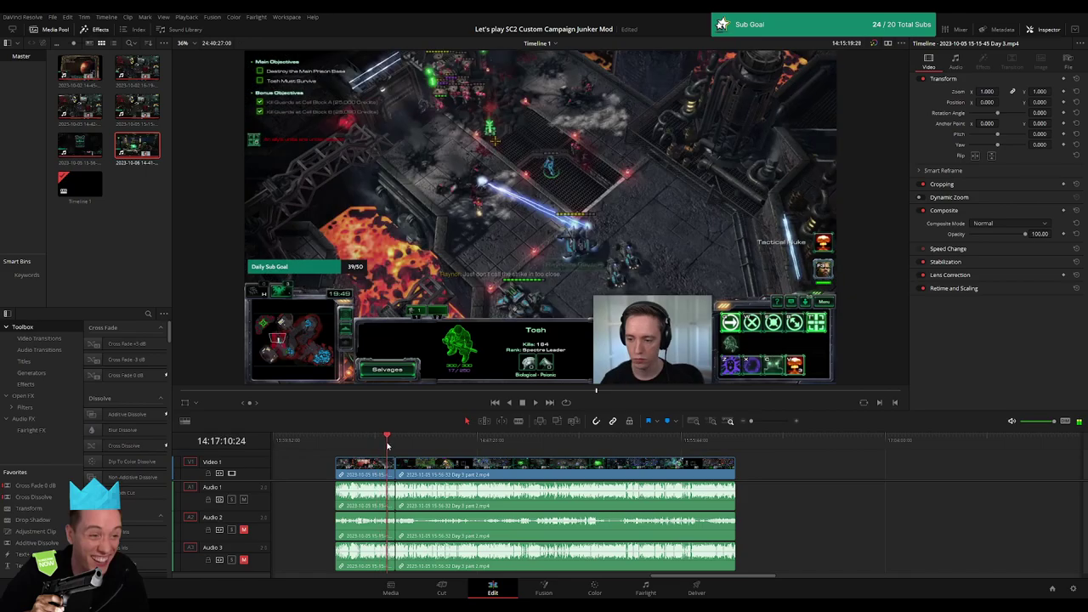
pyautogui.press('space')
pyautogui.moveTo(750, 421); pyautogui.dragTo(766, 419)
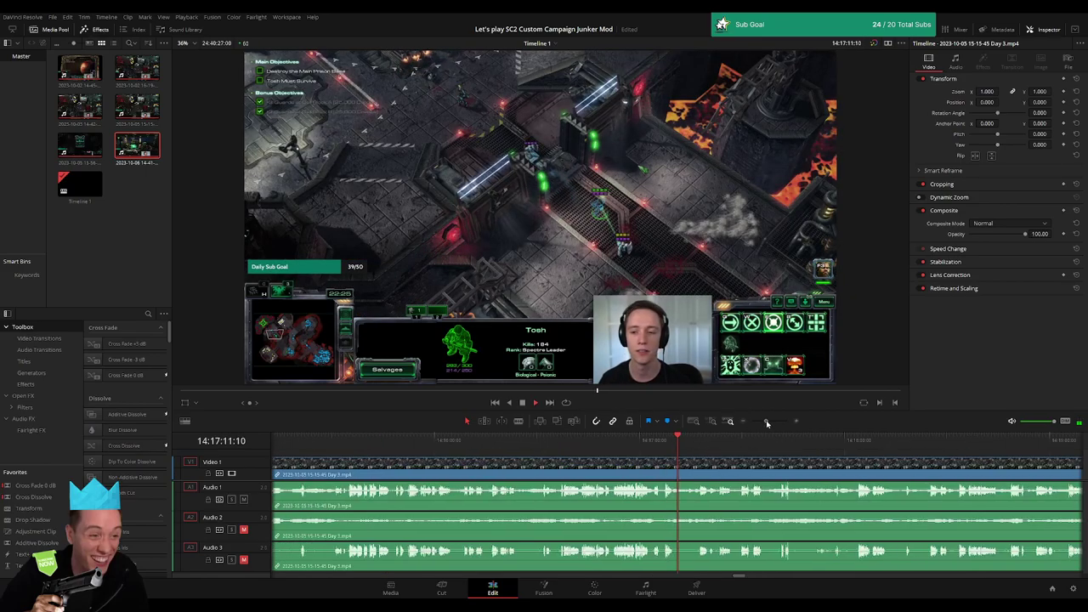
pyautogui.click(938, 446)
pyautogui.moveTo(938, 443); pyautogui.dragTo(814, 442)
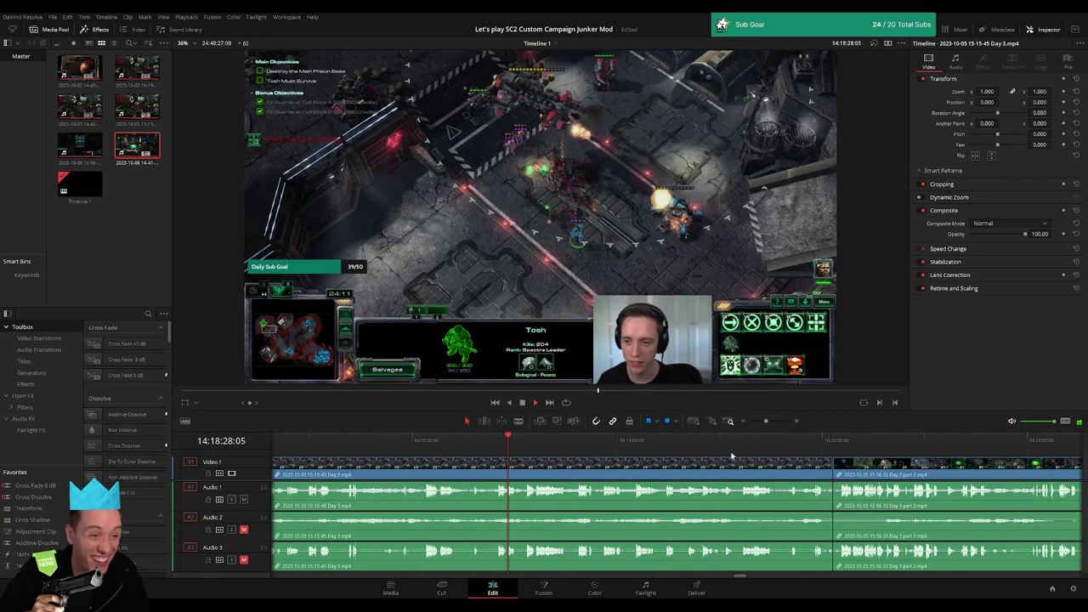
pyautogui.hscroll(5, 857, 468)
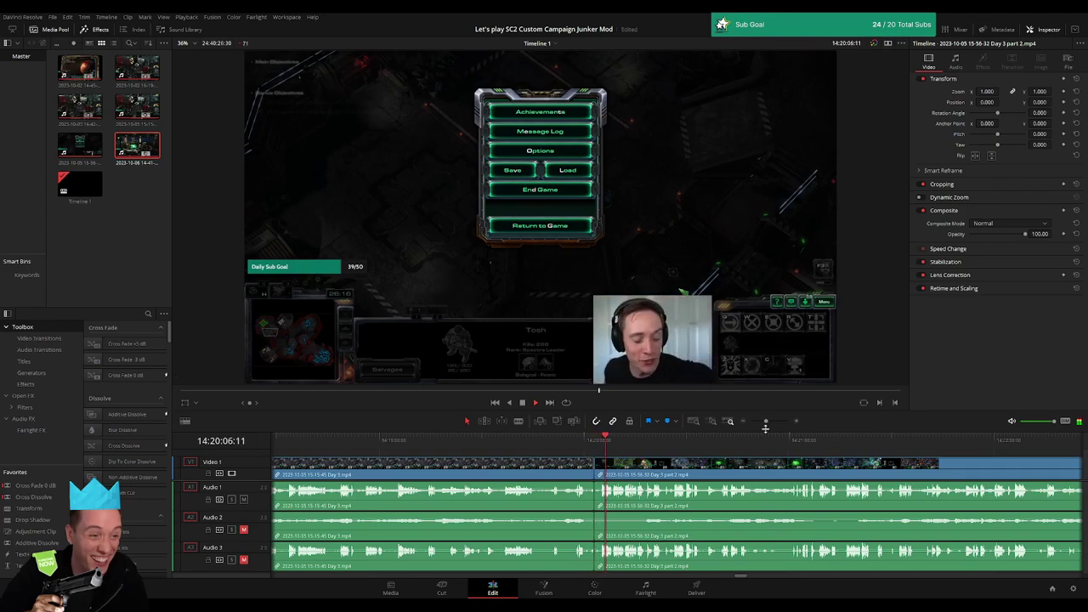
pyautogui.moveTo(765, 426); pyautogui.dragTo(774, 423)
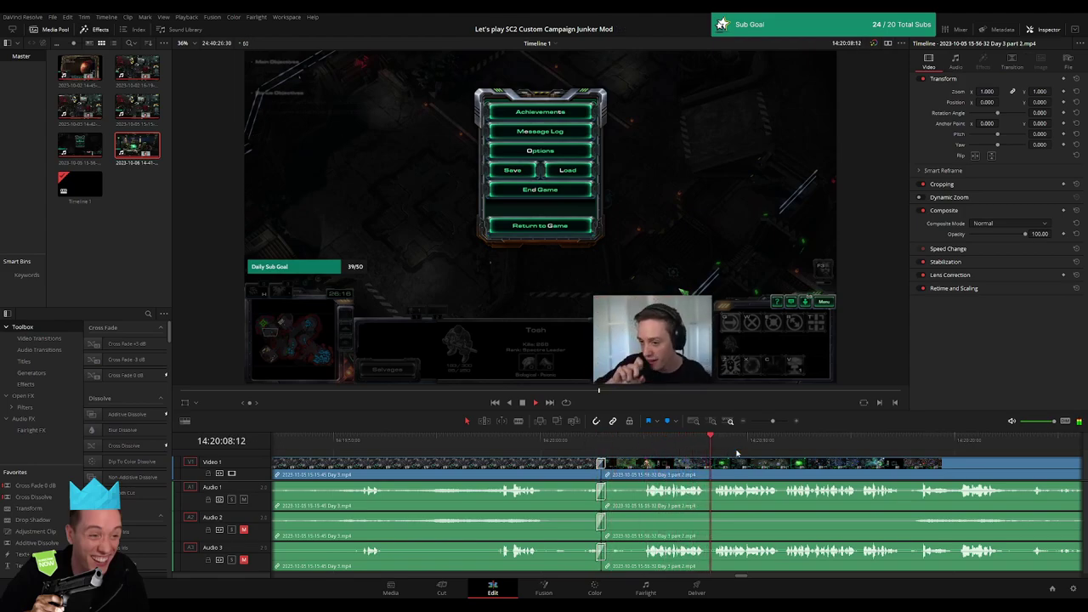
pyautogui.moveTo(774, 427); pyautogui.dragTo(749, 429)
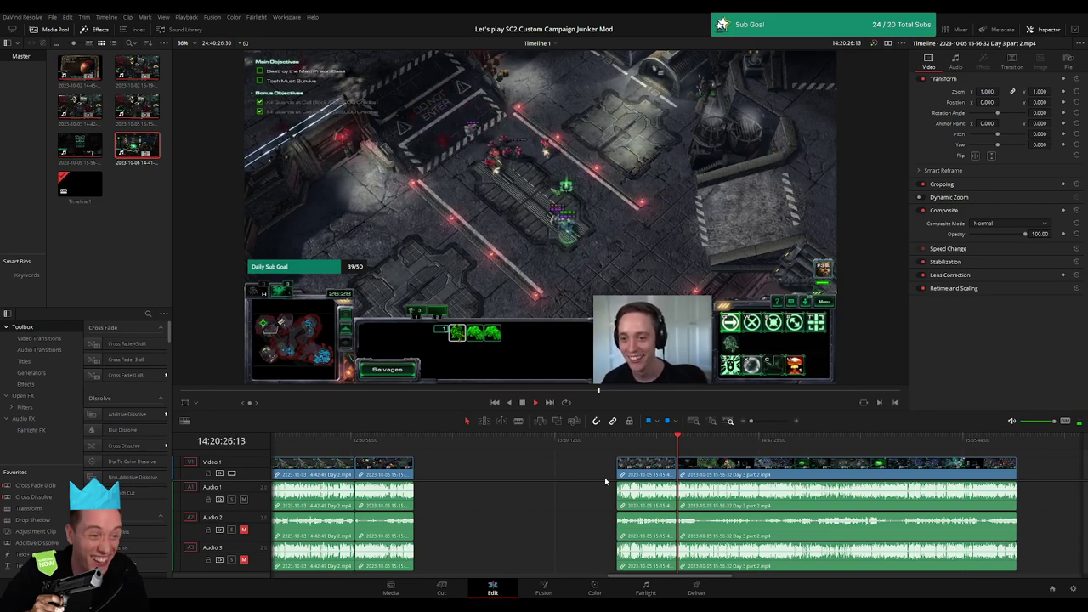
pyautogui.hscroll(5, 604, 480)
pyautogui.click(493, 443)
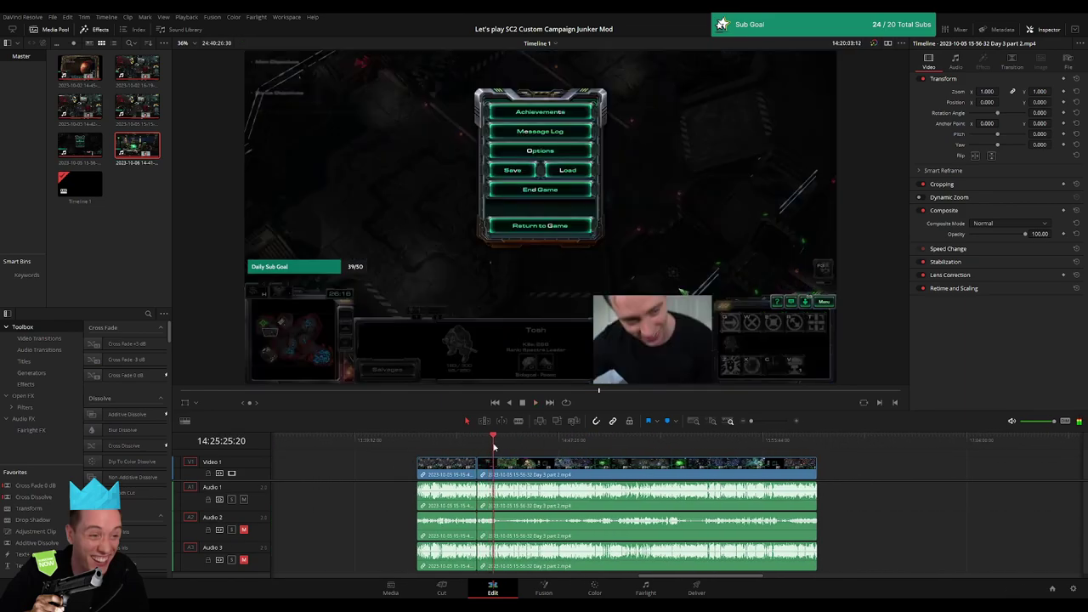
pyautogui.moveTo(493, 443); pyautogui.dragTo(574, 444)
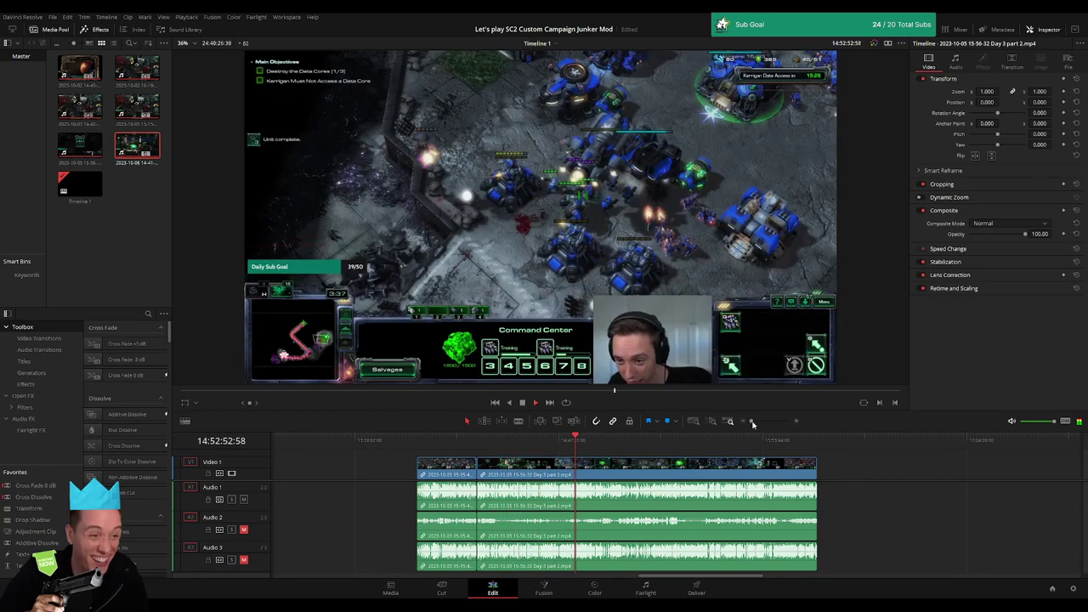
# - Zoom in and rewatch the Day 3 part 2 gameplay by stepping the playhead back through it
pyautogui.moveTo(752, 422); pyautogui.dragTo(769, 422)
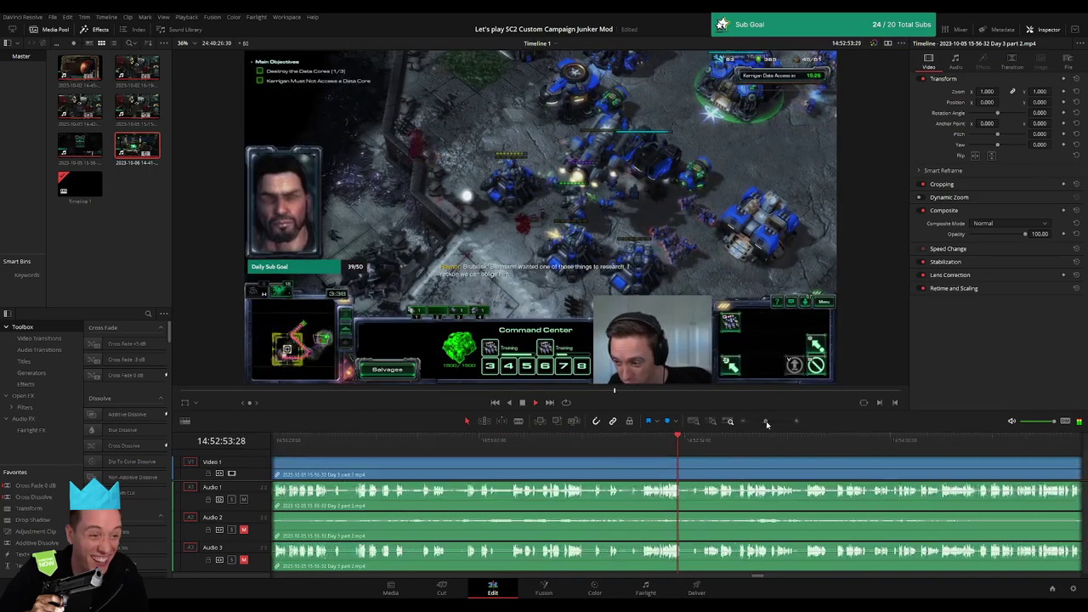
pyautogui.click(586, 441)
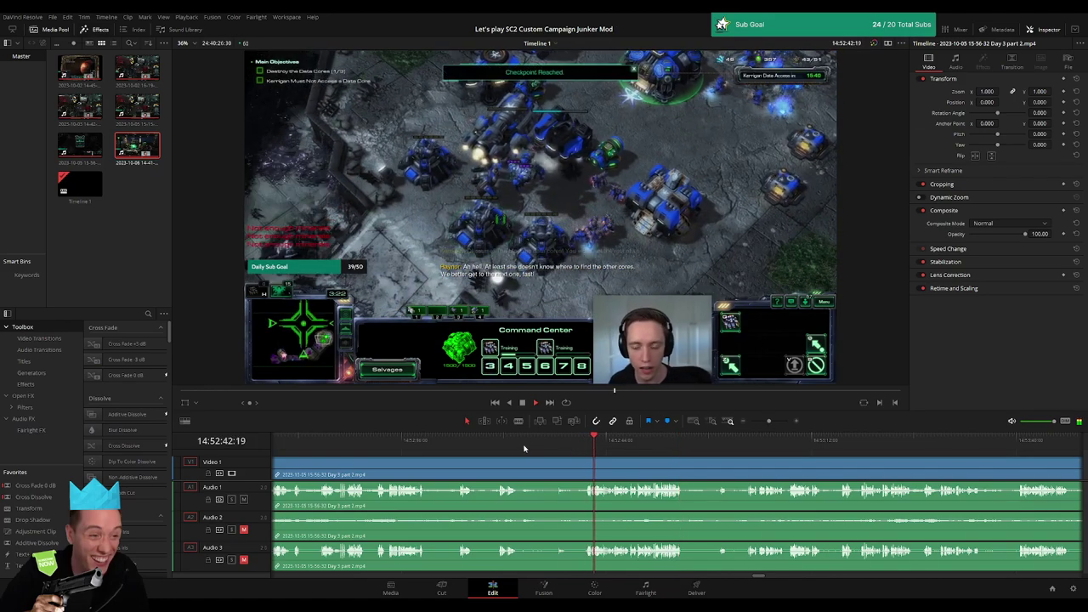
pyautogui.click(497, 444)
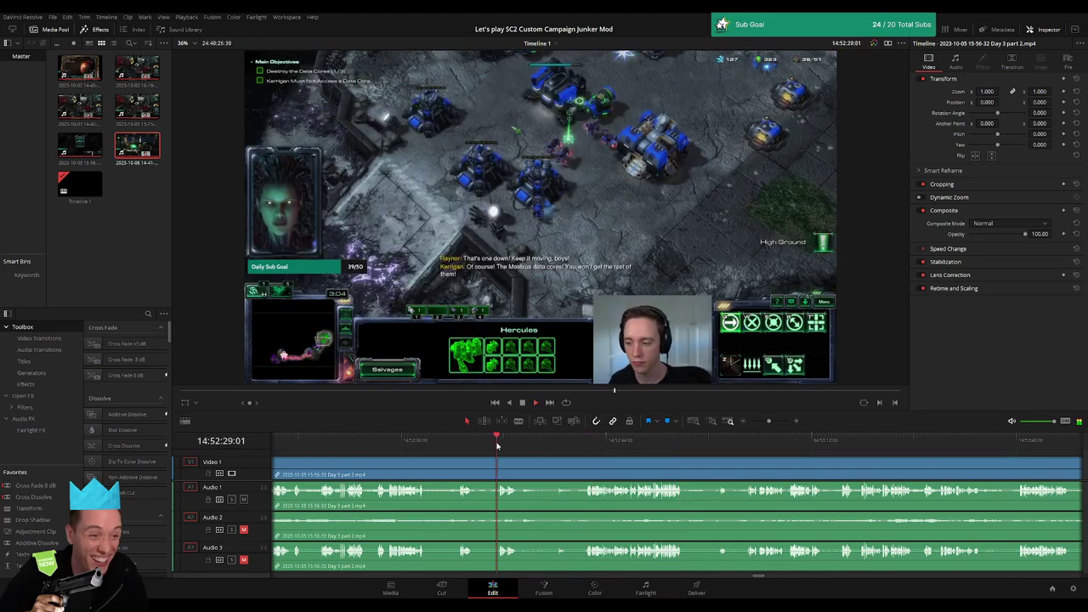
pyautogui.click(377, 443)
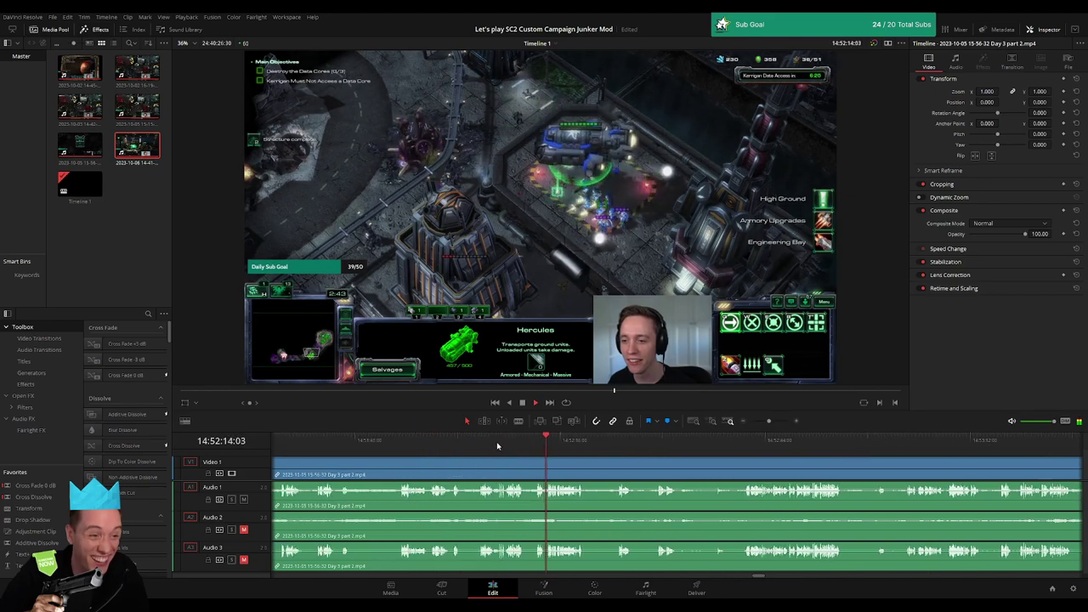
pyautogui.click(501, 444)
pyautogui.click(481, 445)
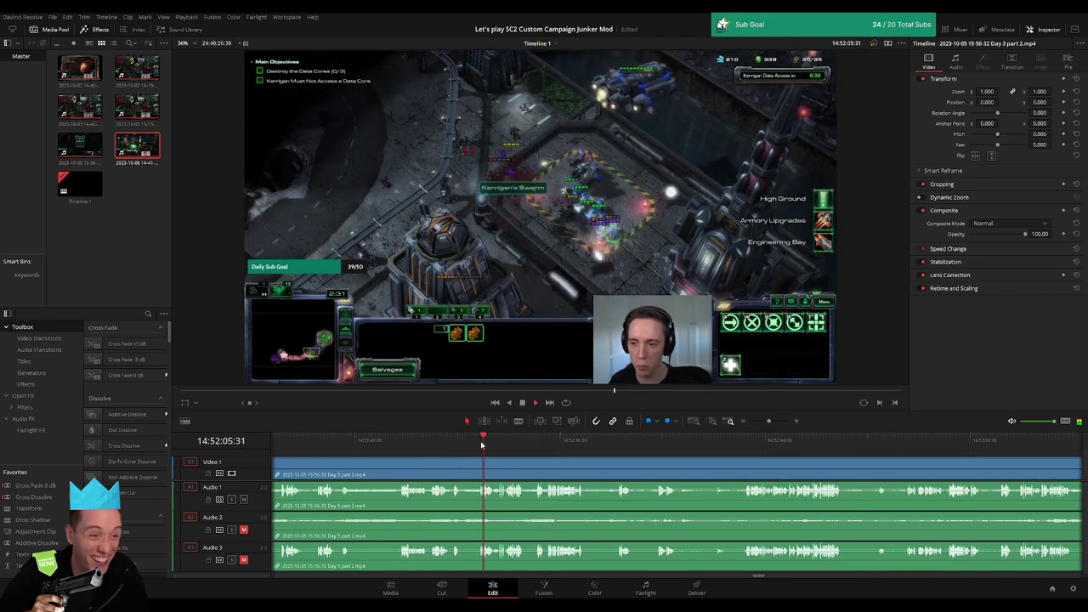
pyautogui.click(450, 445)
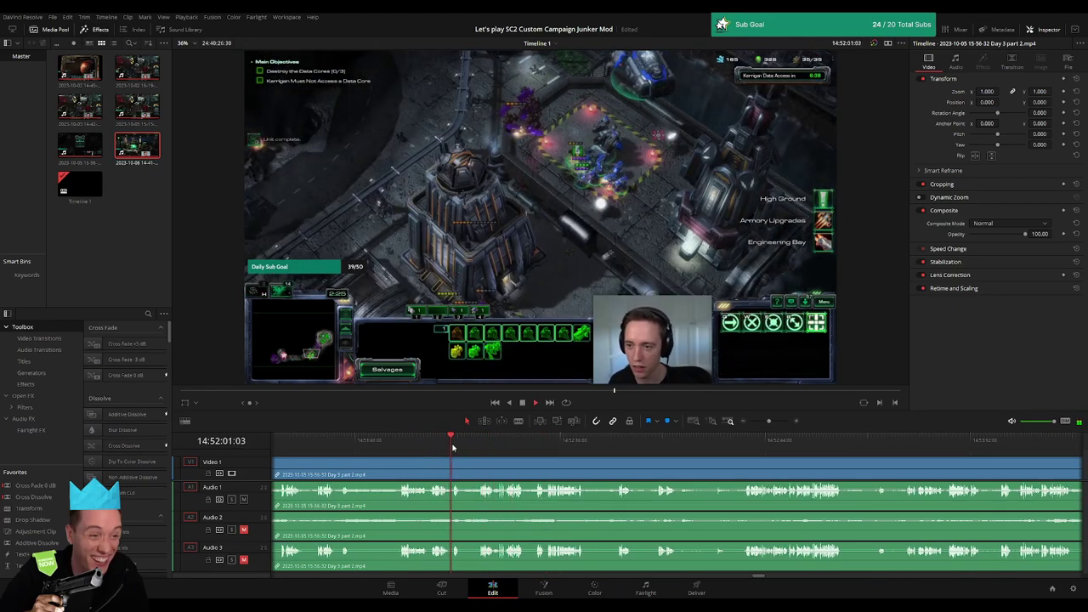
pyautogui.click(428, 449)
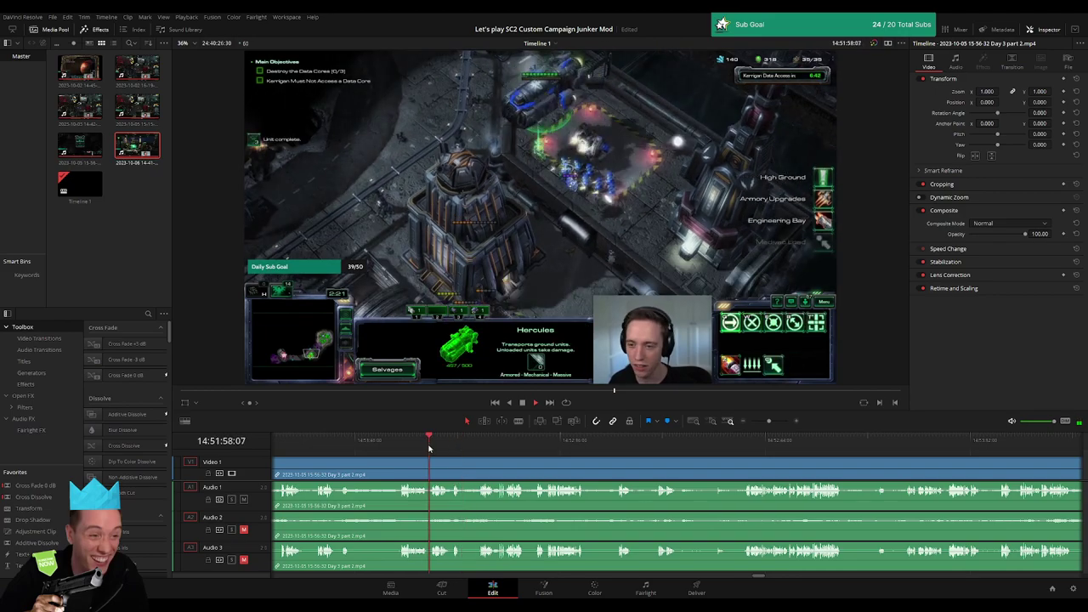
pyautogui.click(401, 449)
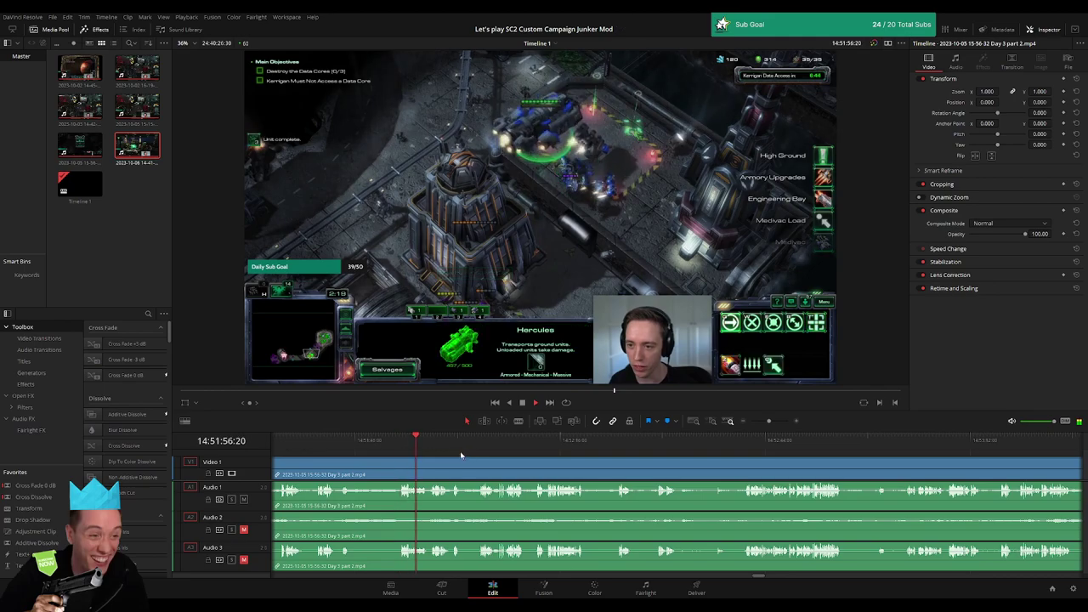
pyautogui.moveTo(476, 445); pyautogui.dragTo(490, 444)
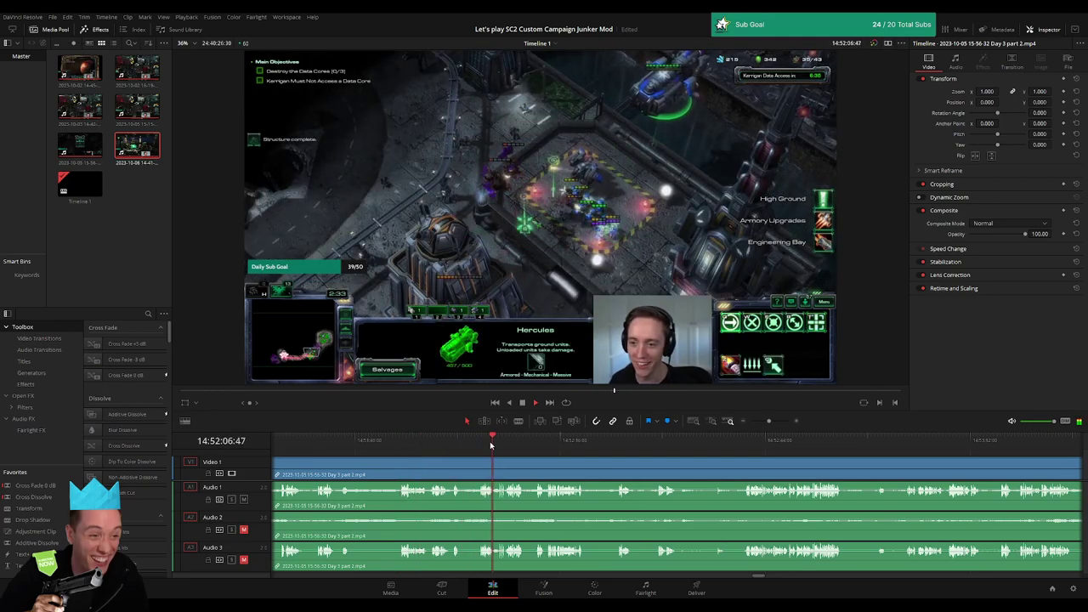
# - Zoom in slightly and park the playhead on the exact frame chosen for the cut
pyautogui.moveTo(768, 421); pyautogui.dragTo(772, 423)
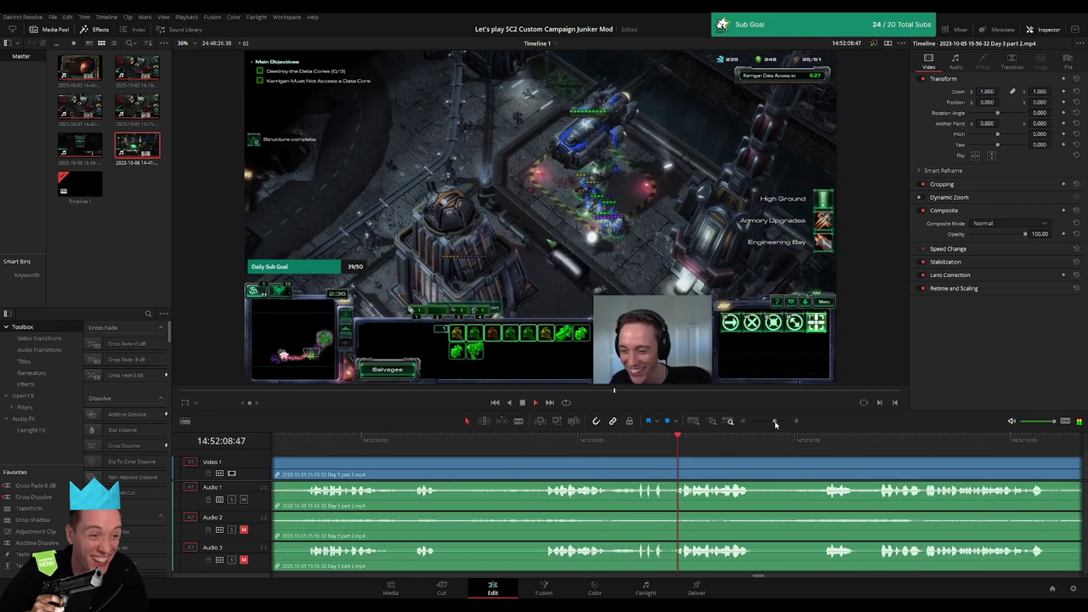
pyautogui.hscroll(3, 470, 462)
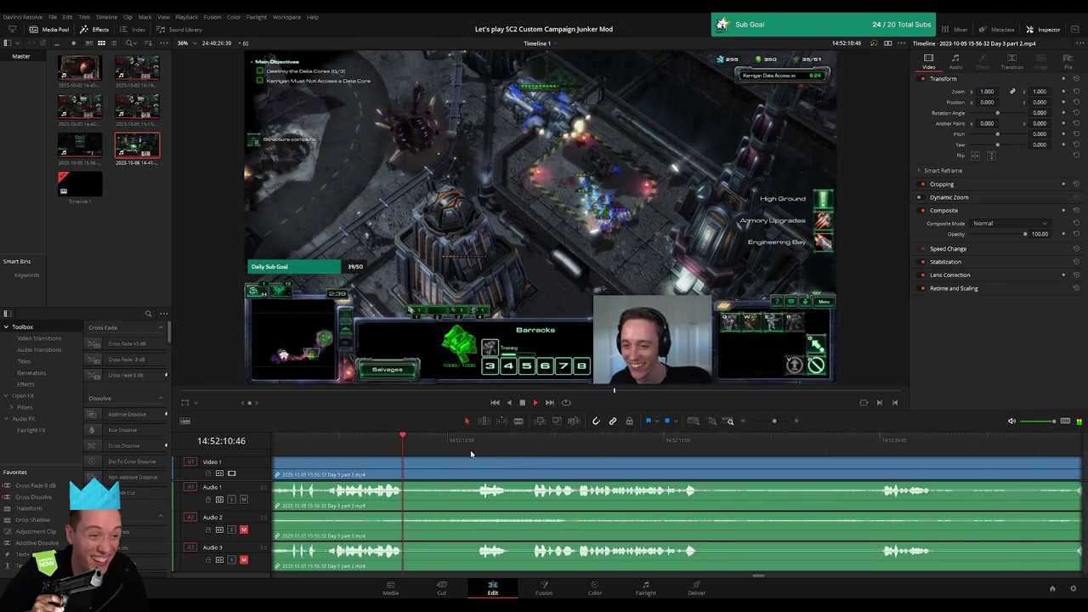
pyautogui.click(473, 450)
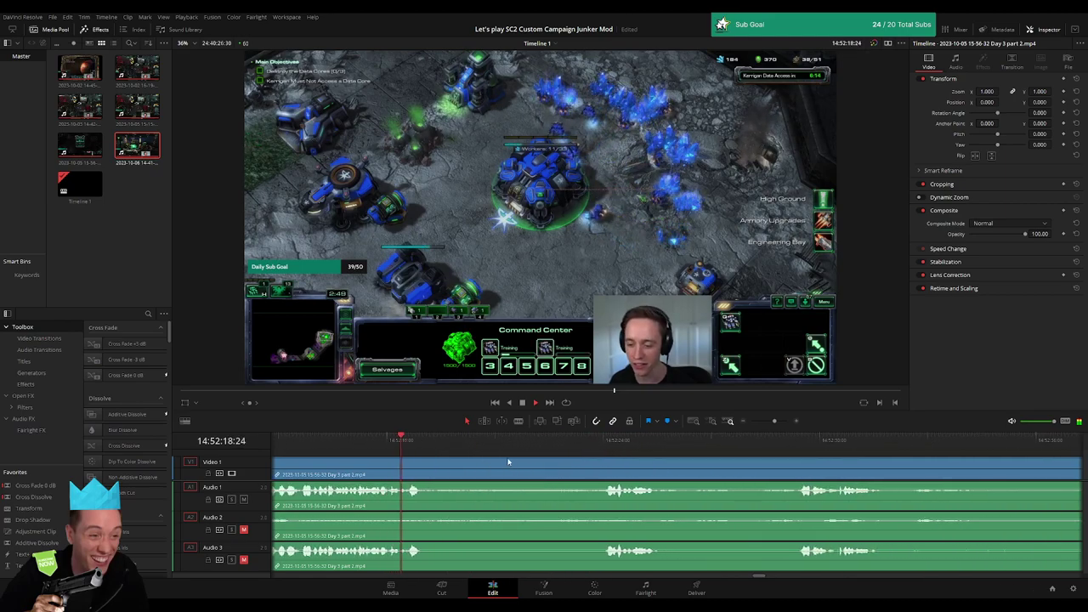
pyautogui.click(608, 442)
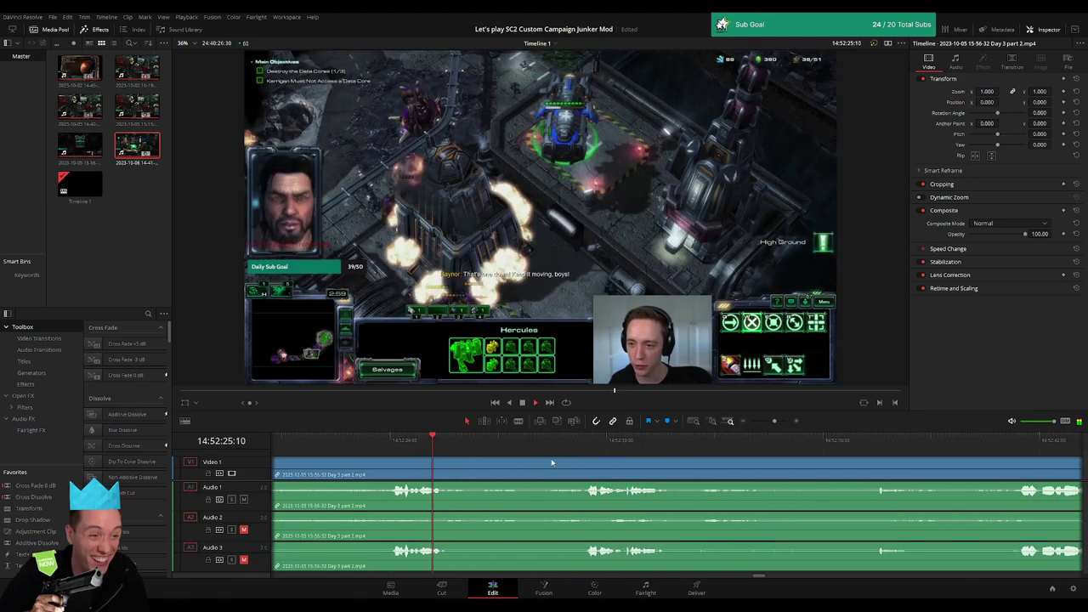
pyautogui.click(577, 442)
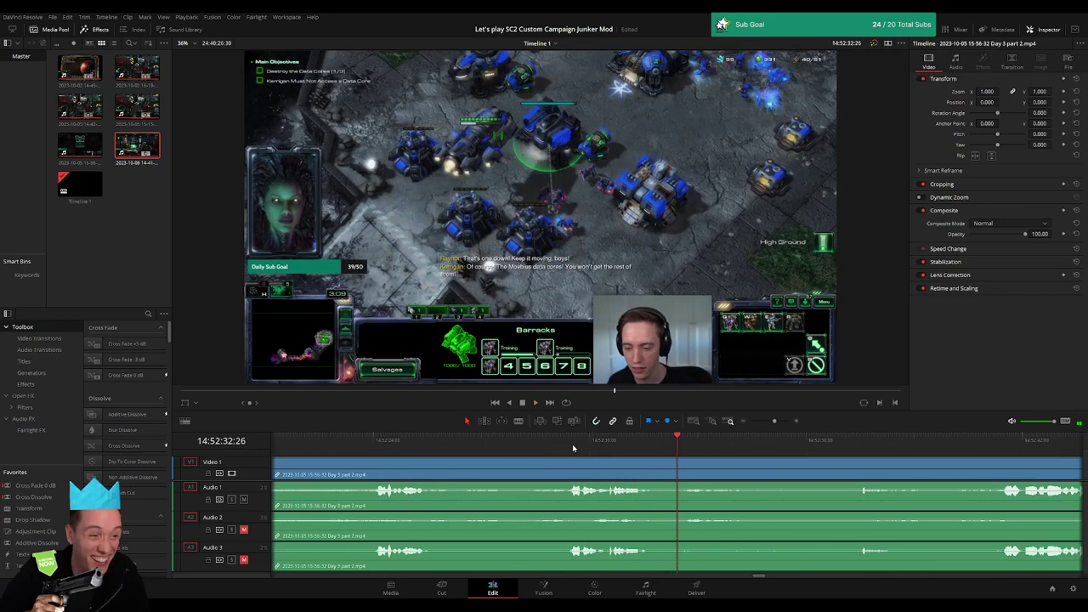
pyautogui.moveTo(569, 445); pyautogui.dragTo(536, 450)
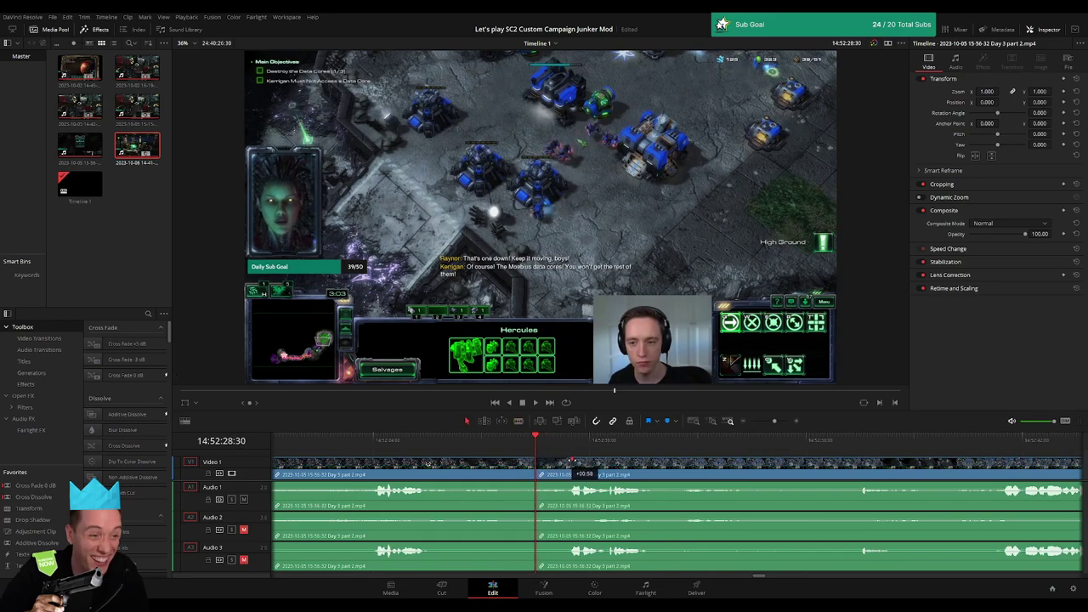
# - Play back from the cut point, then trim the earlier clip's end shorter
pyautogui.press('space')
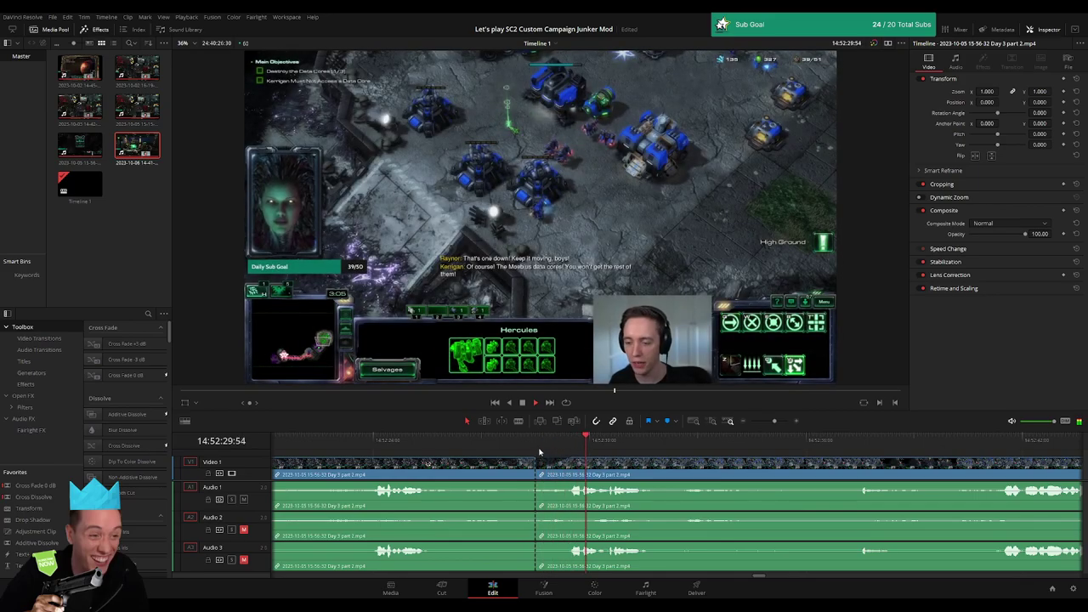
pyautogui.press('space')
pyautogui.moveTo(513, 461); pyautogui.dragTo(497, 462)
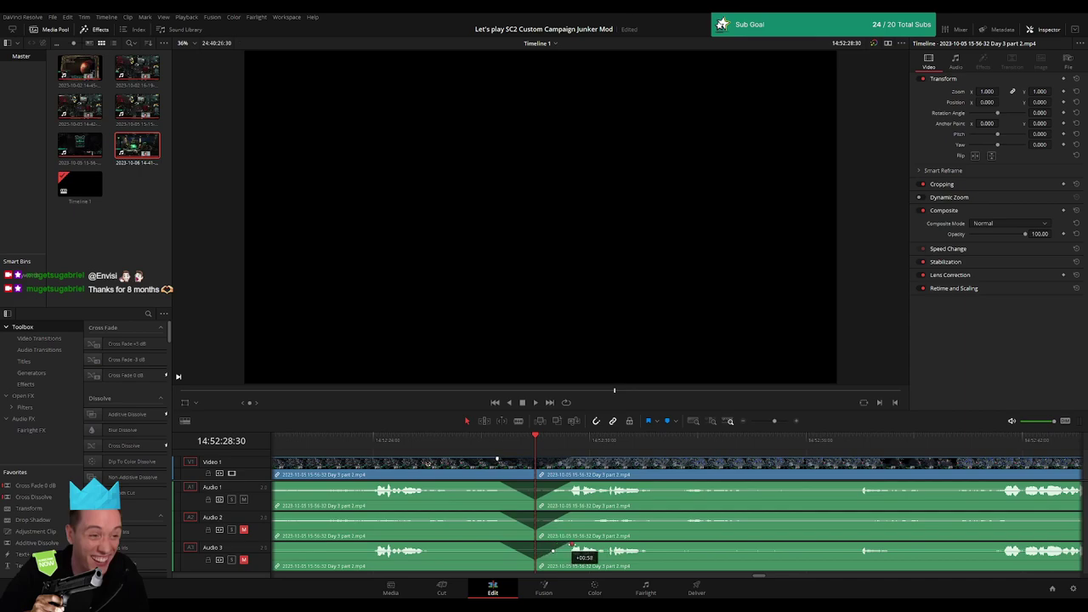
# - Move the Day 3 part 2 clip later along the timeline and deselect it
pyautogui.scroll(-2, 703, 470)
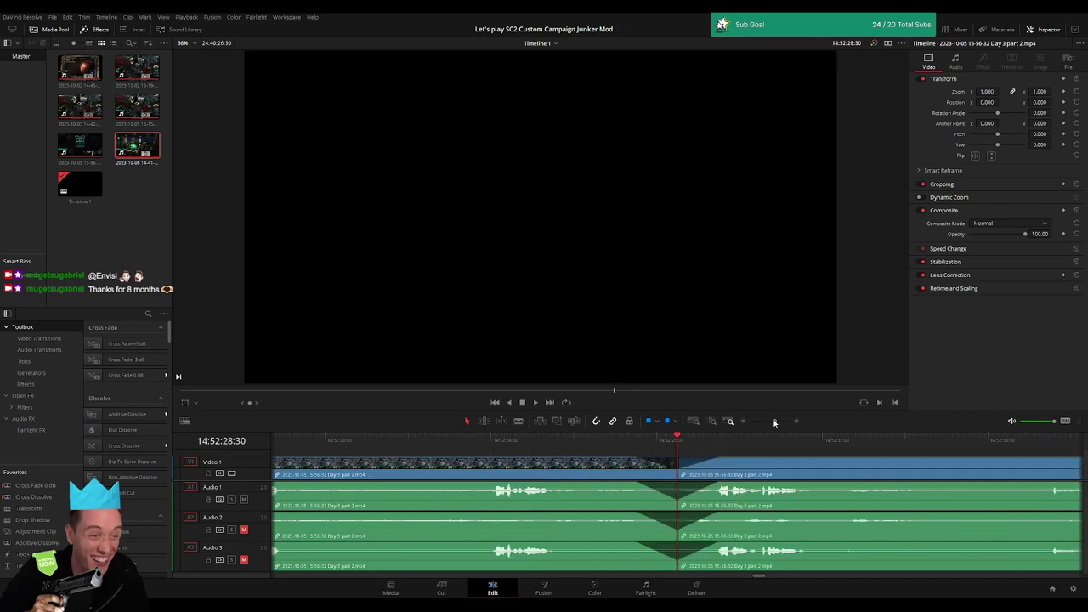
pyautogui.scroll(-2, 782, 476)
pyautogui.scroll(-2, 656, 447)
pyautogui.scroll(2, 646, 463)
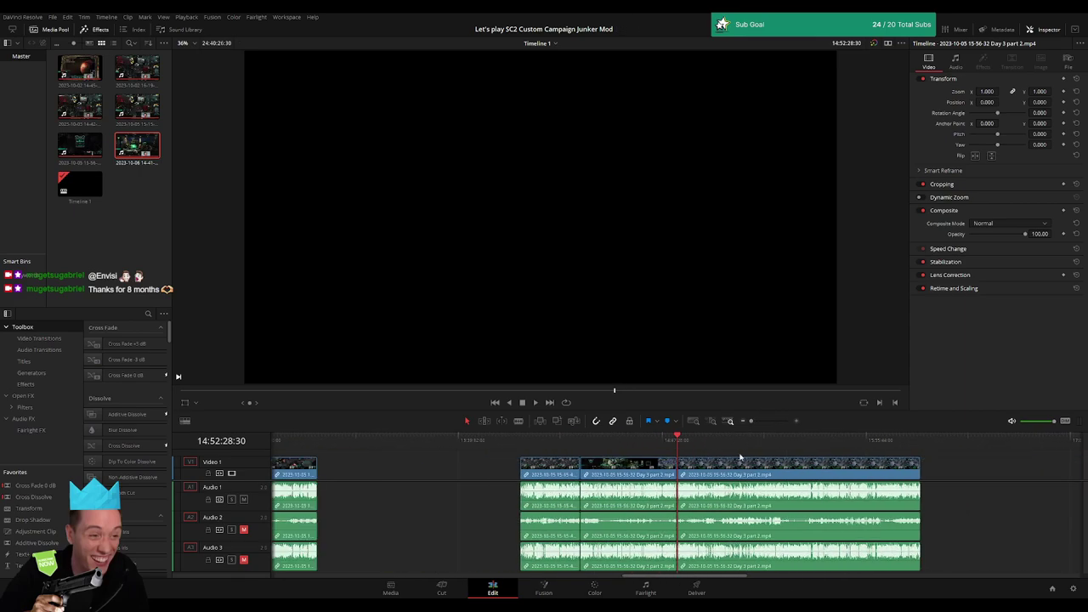
pyautogui.scroll(-2, 592, 473)
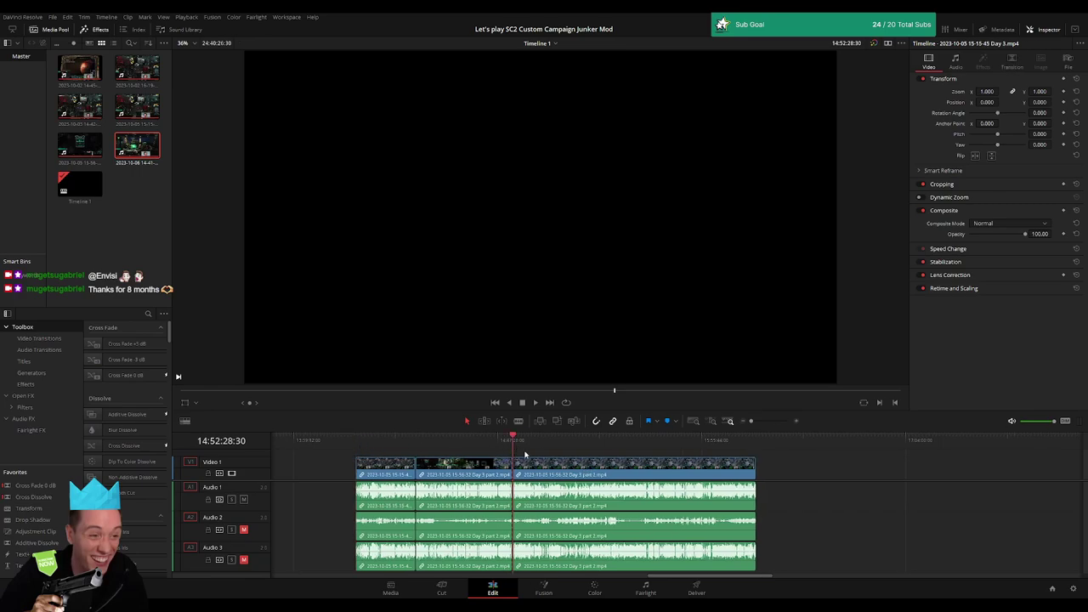
pyautogui.scroll(-3, 525, 456)
pyautogui.moveTo(438, 465); pyautogui.dragTo(692, 472)
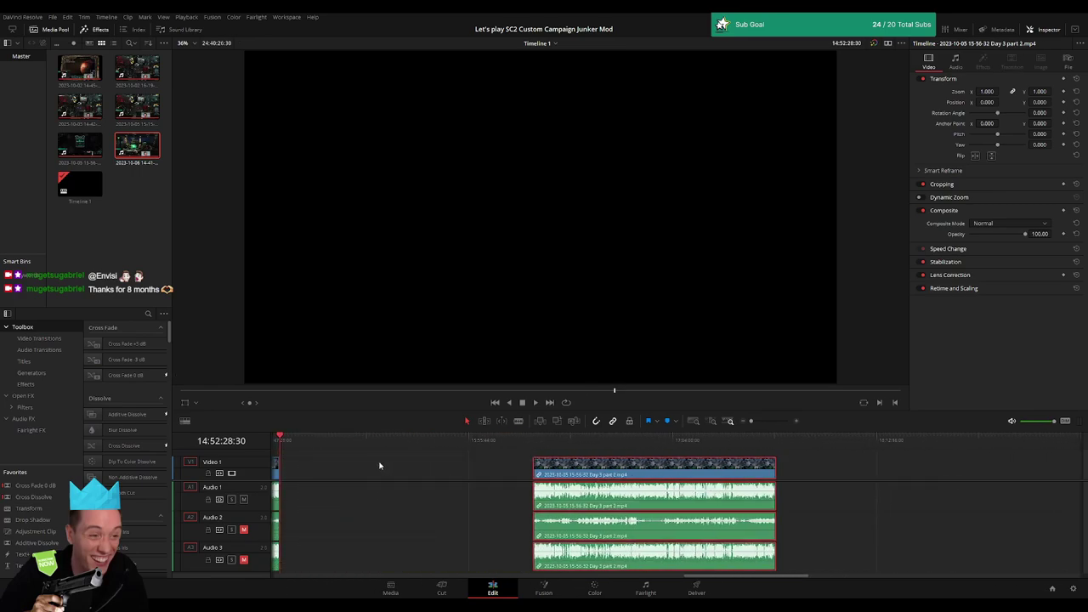
pyautogui.click(379, 465)
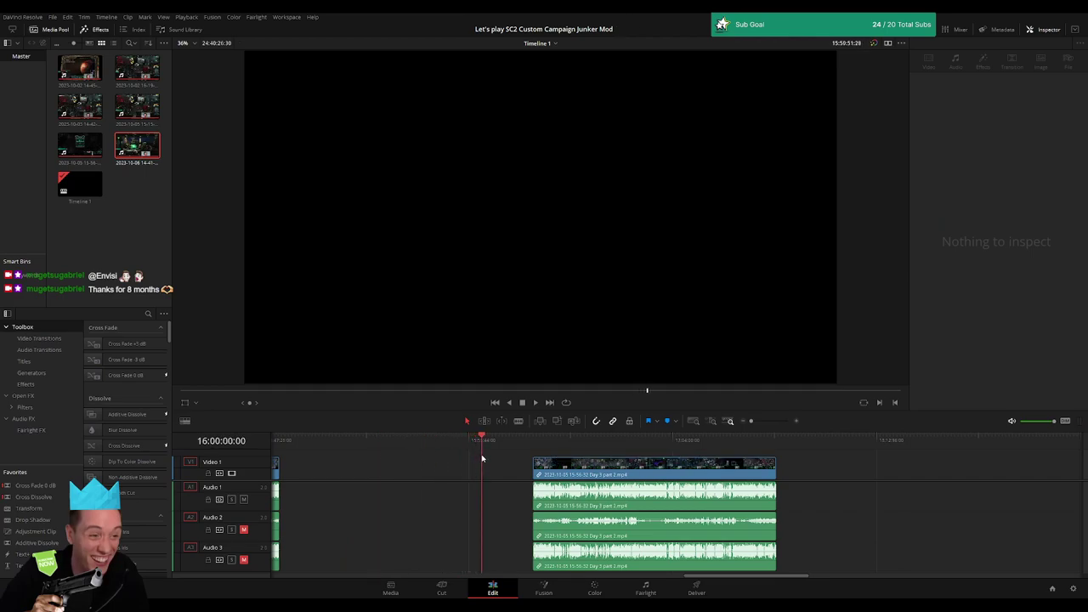
# - Nudge the Day 3 part 2 clip slightly earlier and play back its placement
pyautogui.moveTo(569, 473); pyautogui.dragTo(533, 474)
pyautogui.click(433, 461)
pyautogui.press('space')
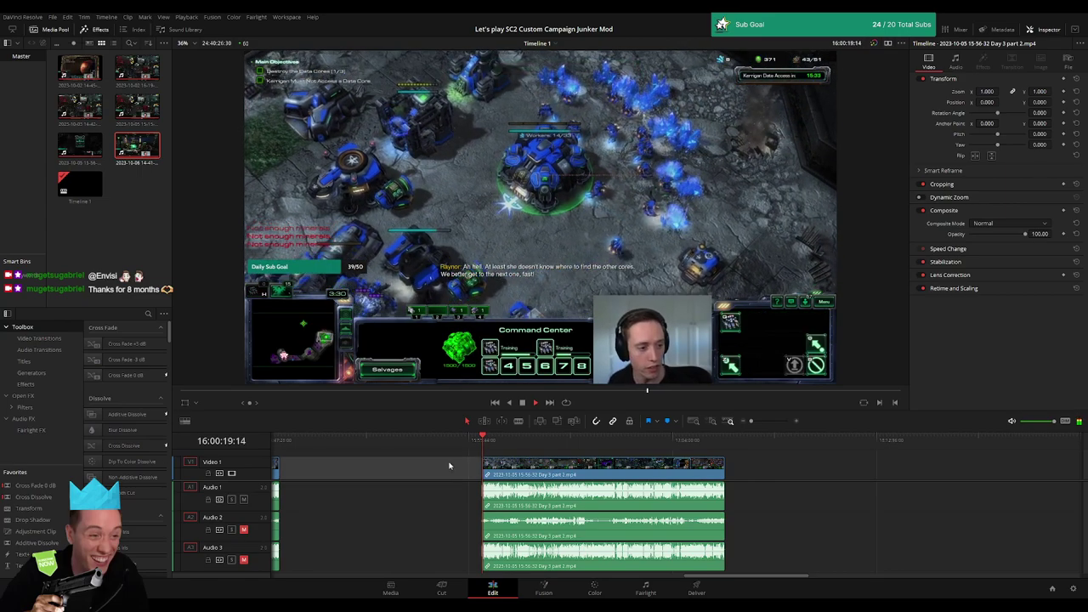
# - Skip ahead through the Day 3 part 2 footage to a later mission moment and play it
pyautogui.moveTo(751, 422); pyautogui.dragTo(769, 421)
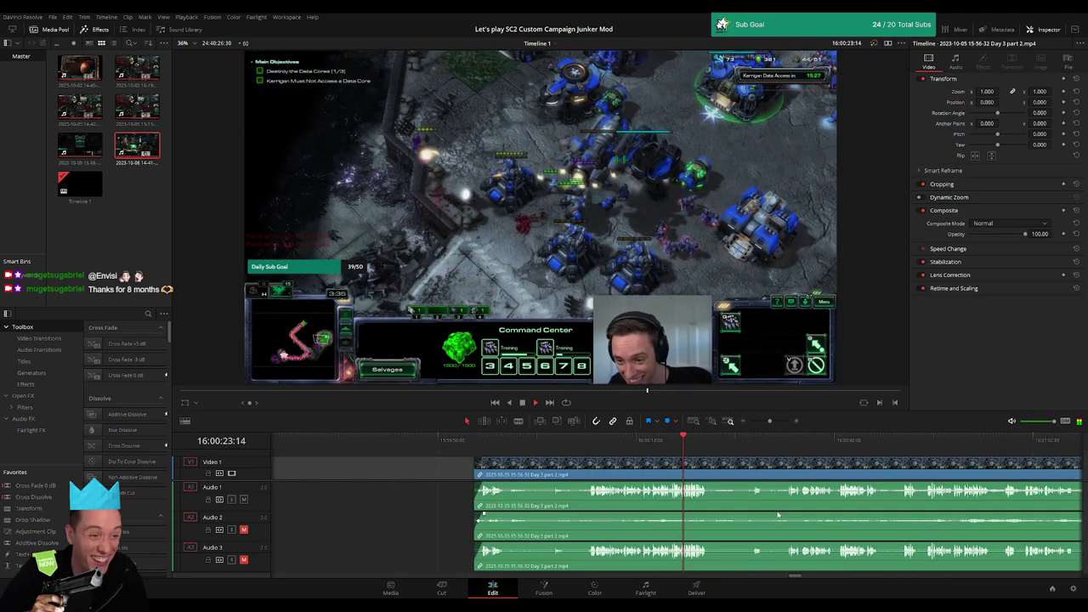
pyautogui.hscroll(3, 414, 489)
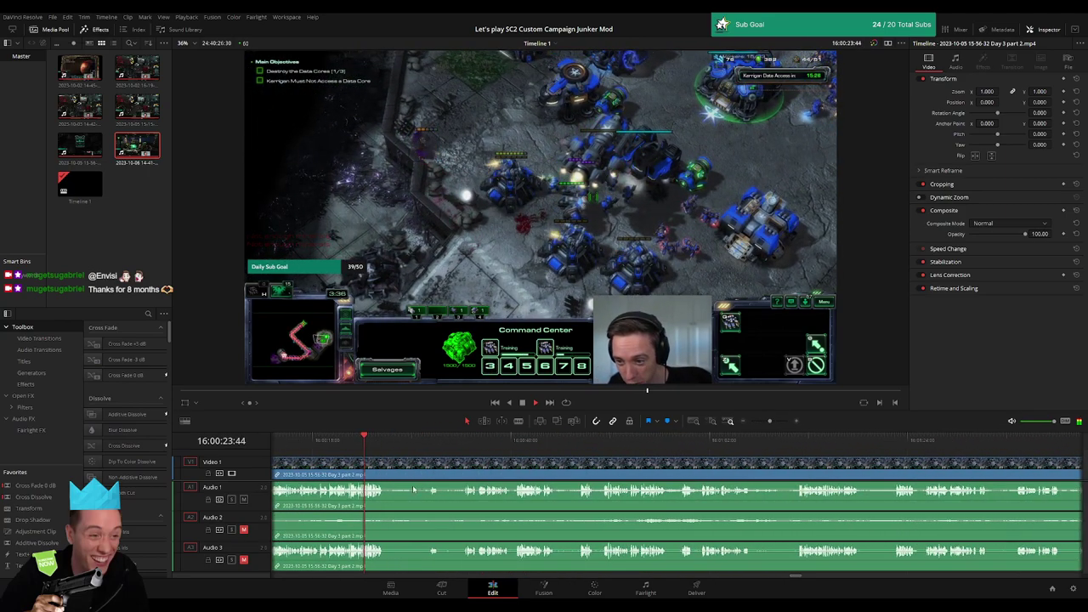
pyautogui.click(430, 442)
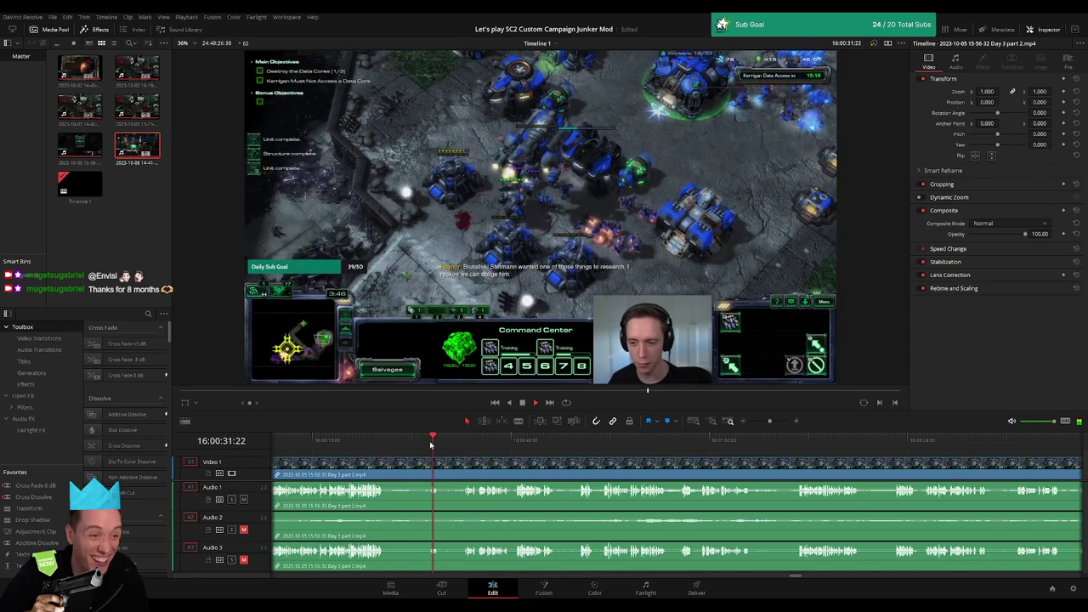
pyautogui.click(464, 442)
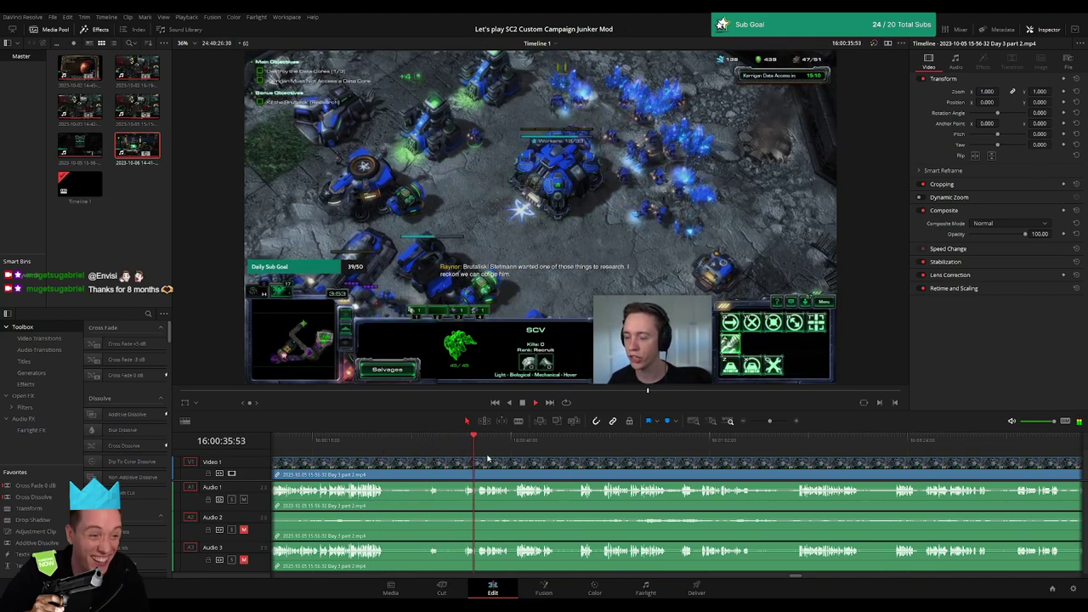
pyautogui.hscroll(3, 409, 465)
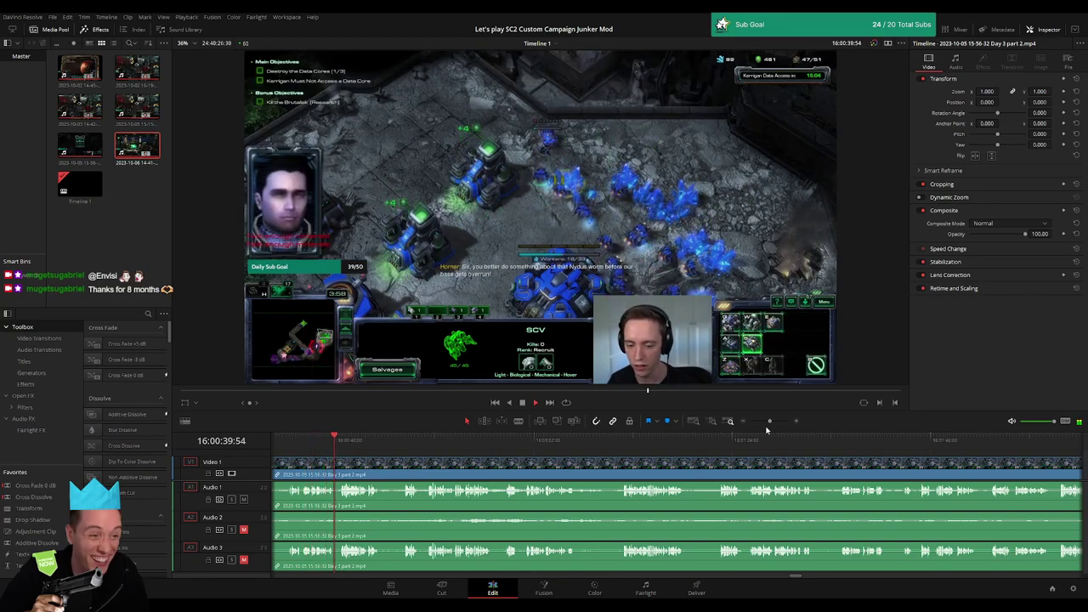
pyautogui.moveTo(769, 421); pyautogui.dragTo(758, 422)
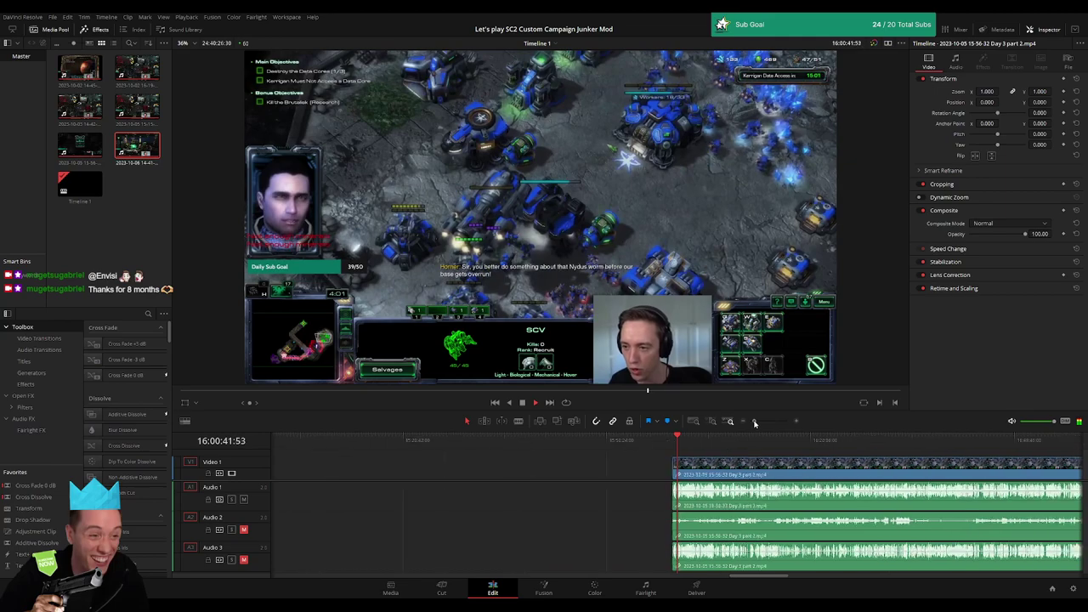
pyautogui.hscroll(5, 503, 473)
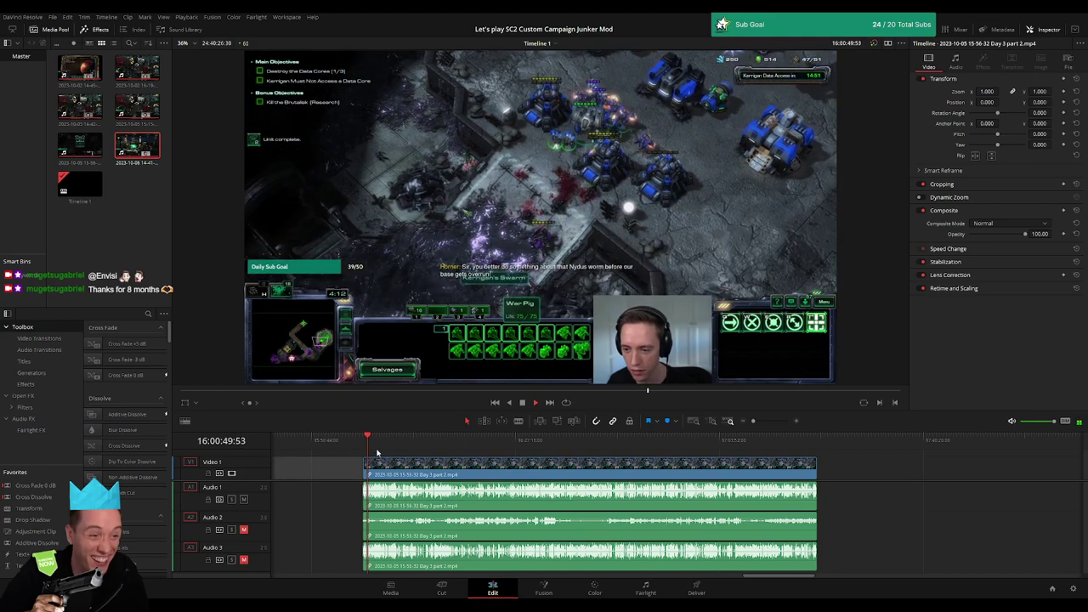
pyautogui.moveTo(371, 443); pyautogui.dragTo(655, 457)
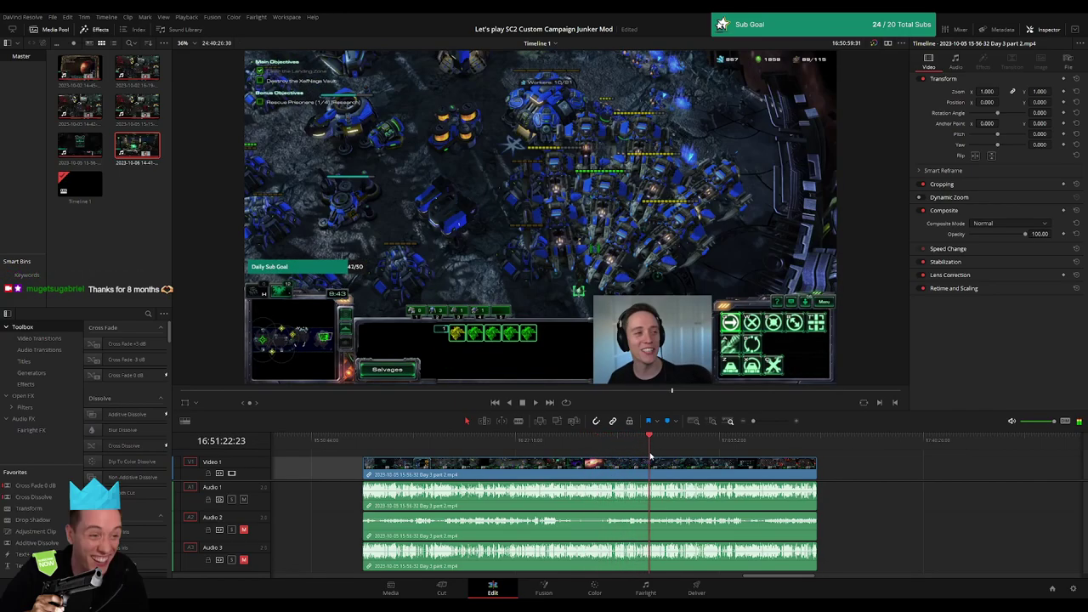
pyautogui.press('space')
# - Zoom in, rewatch the section, and park the playhead at the intended cut point
pyautogui.moveTo(758, 423); pyautogui.dragTo(772, 421)
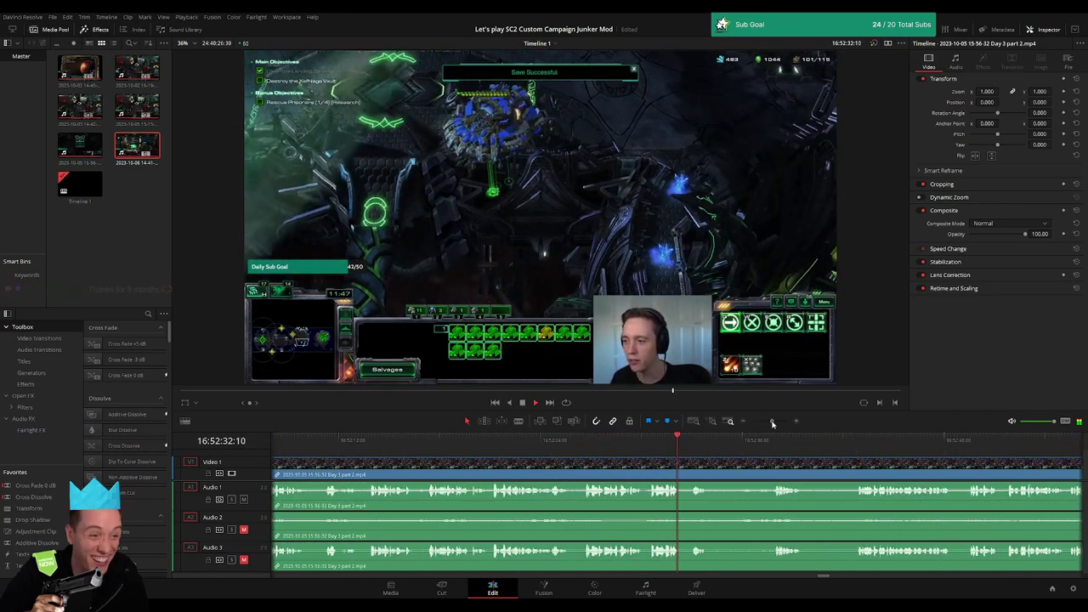
pyautogui.click(583, 442)
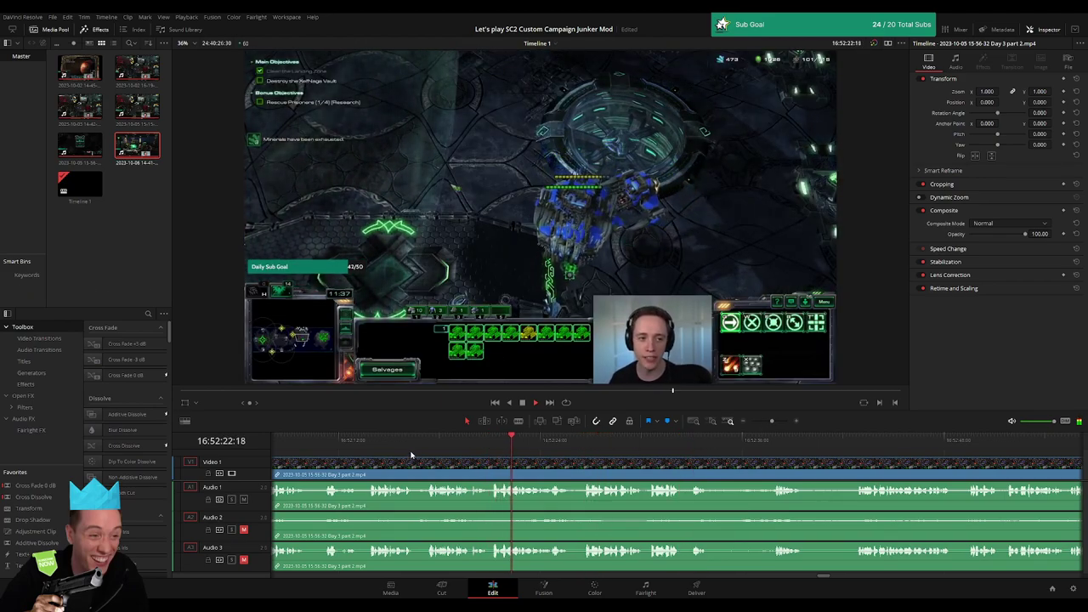
pyautogui.click(423, 442)
pyautogui.click(367, 449)
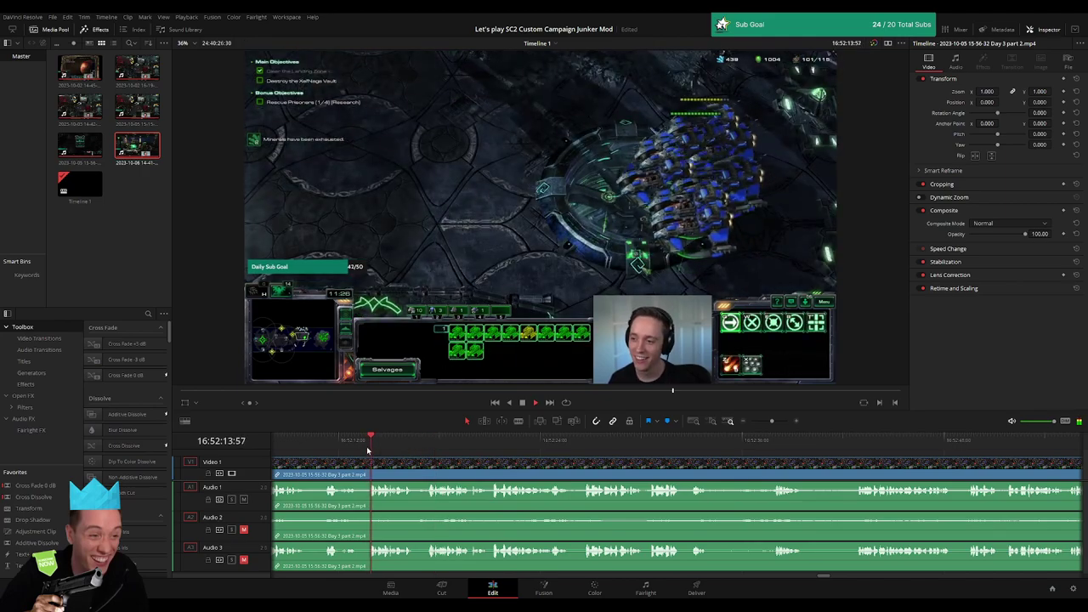
pyautogui.hscroll(-3, 425, 452)
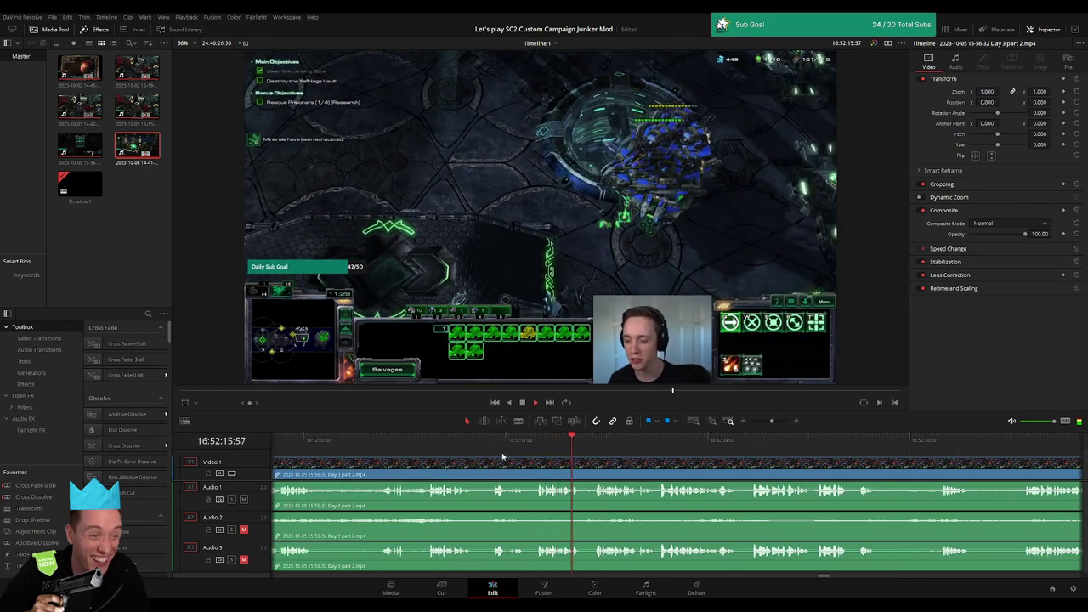
pyautogui.click(493, 450)
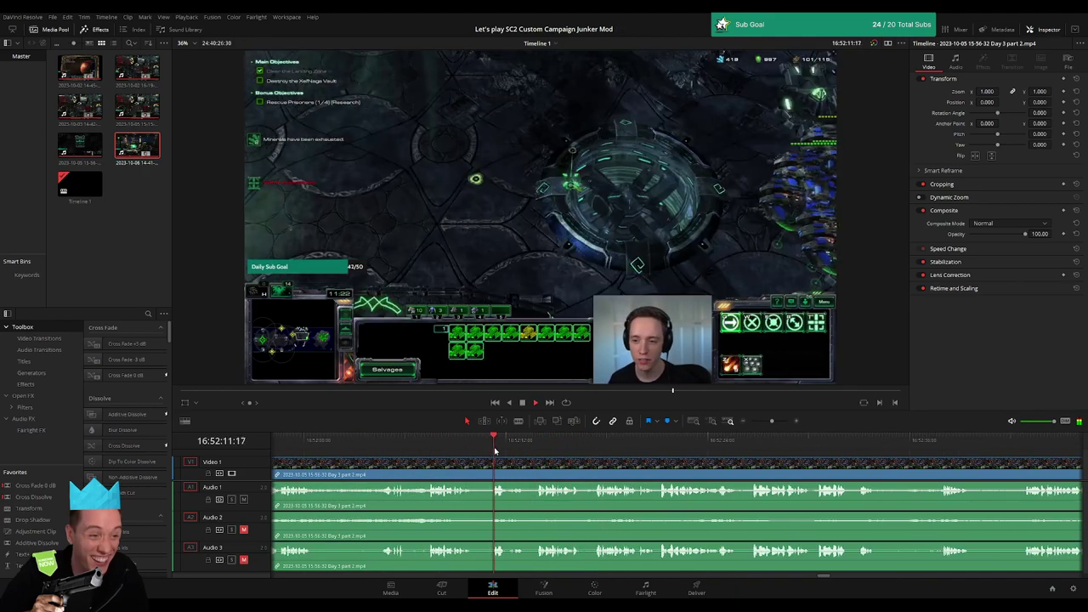
pyautogui.click(426, 450)
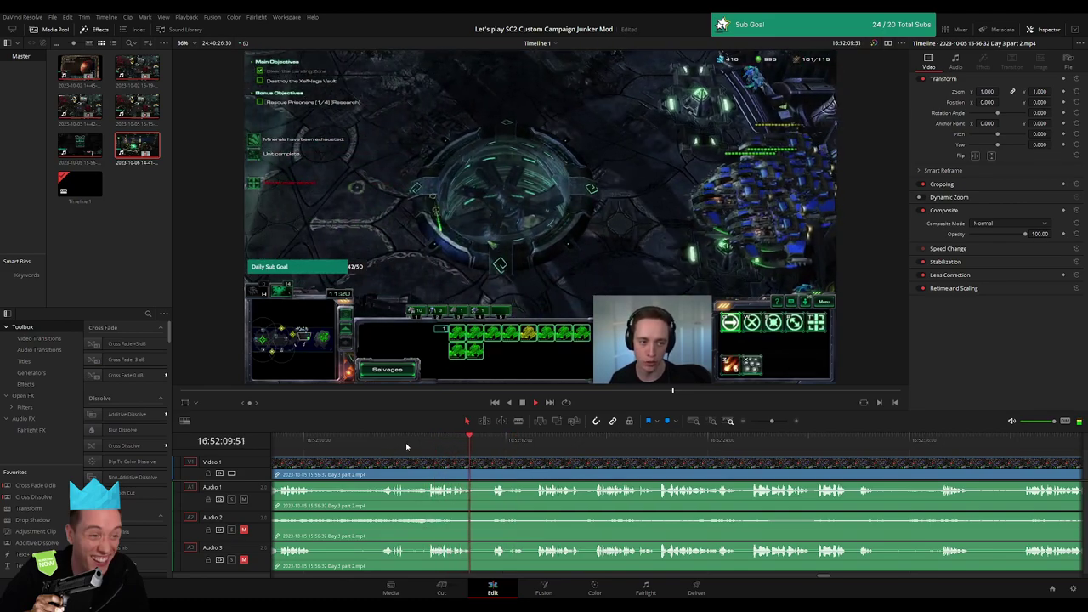
pyautogui.click(504, 448)
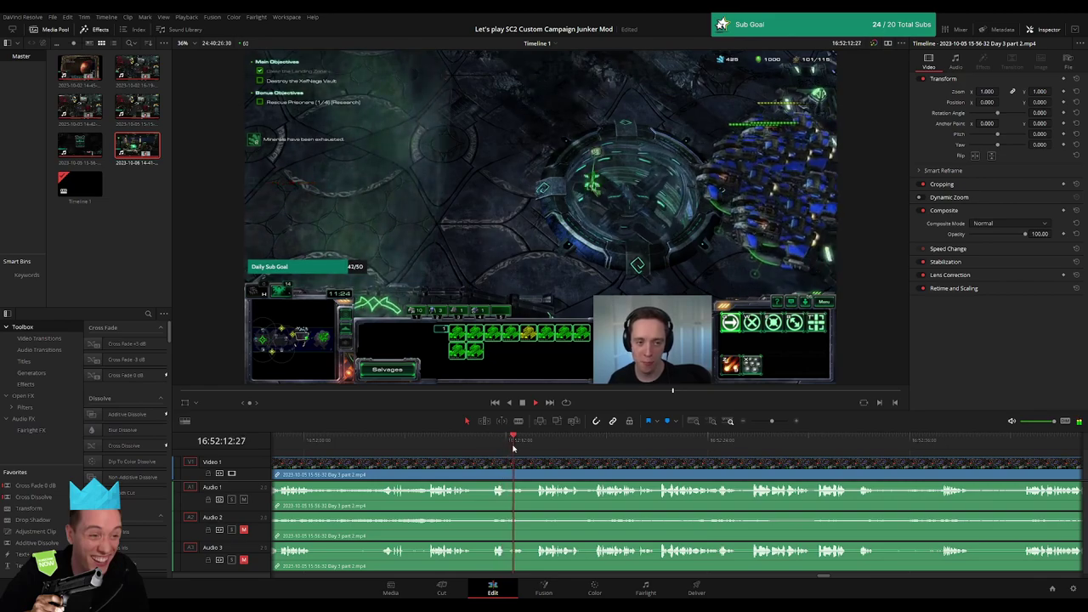
pyautogui.click(528, 447)
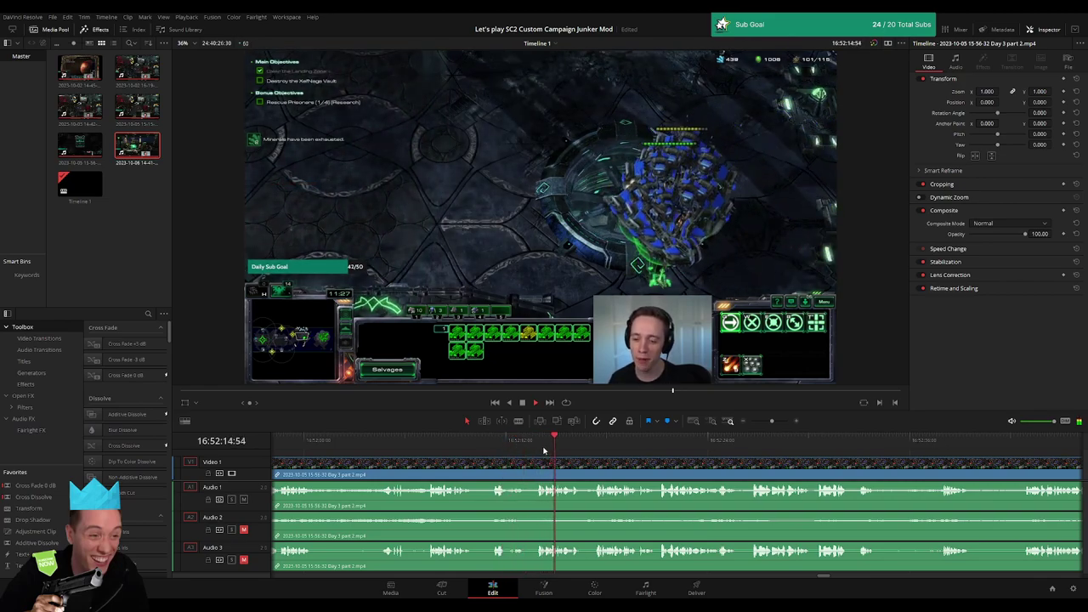
pyautogui.scroll(-1, 744, 429)
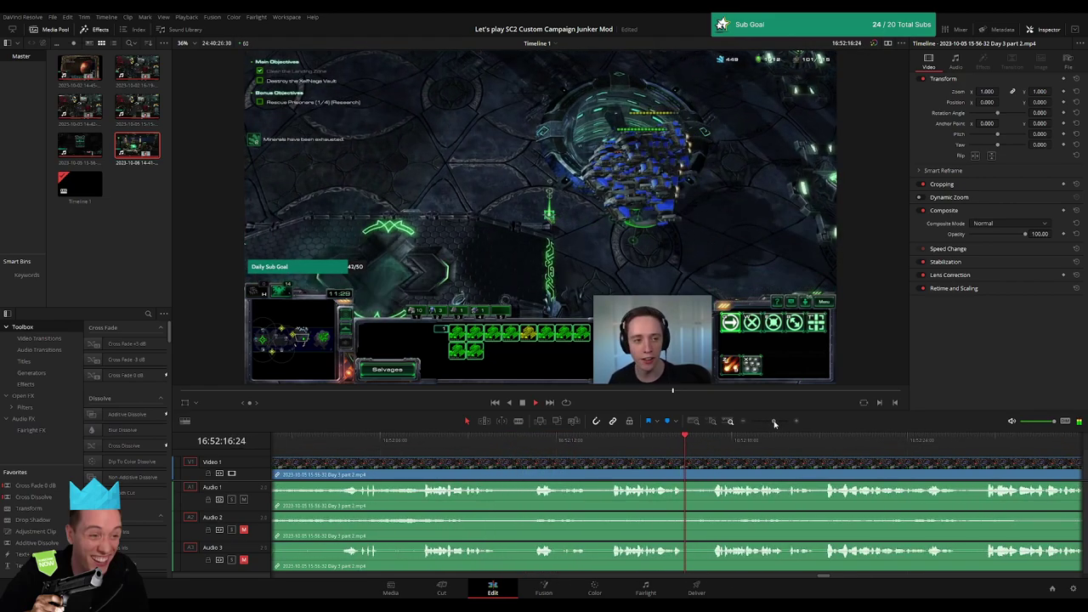
pyautogui.click(536, 441)
pyautogui.scroll(1, 728, 426)
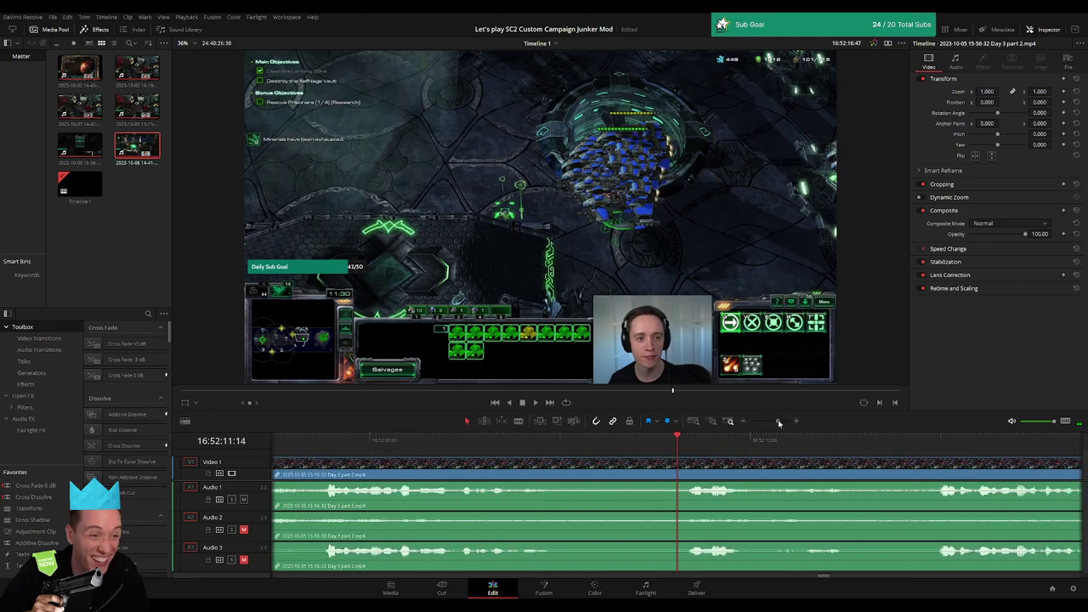
pyautogui.click(684, 444)
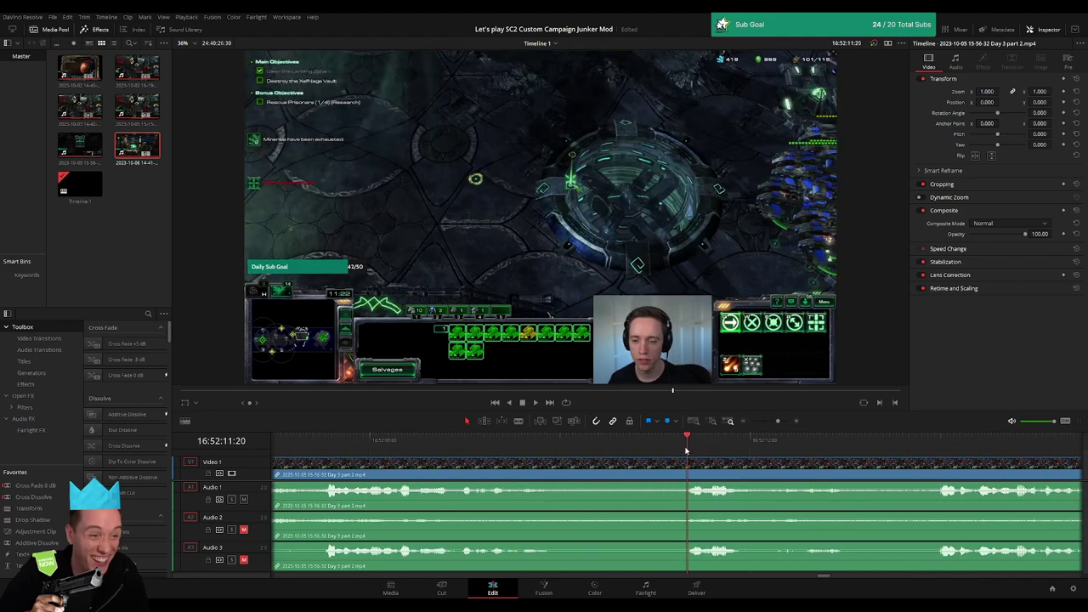
# - Try a cut on all tracks at the playhead, review it, then undo it
pyautogui.moveTo(689, 448); pyautogui.dragTo(560, 470)
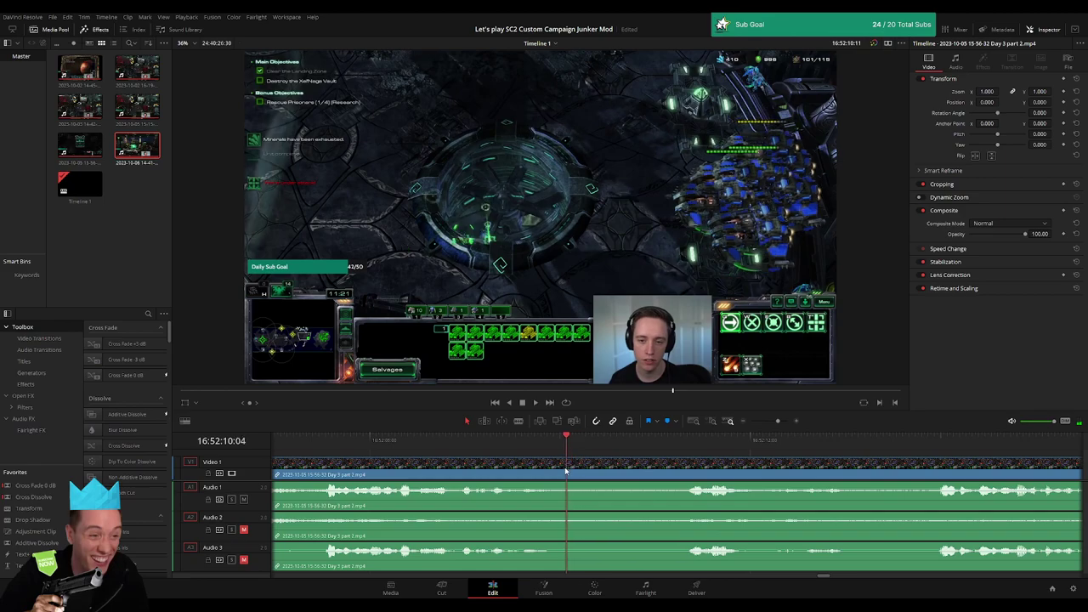
pyautogui.hotkey('ctrl', 'b')
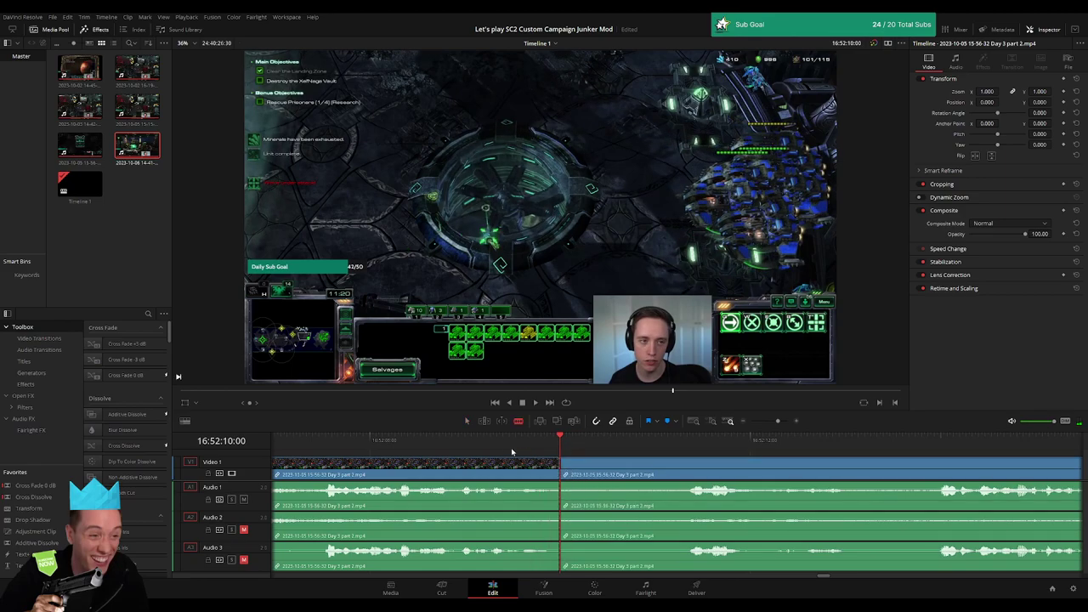
pyautogui.click(494, 441)
pyautogui.press('space')
pyautogui.hotkey('ctrl', 'z')
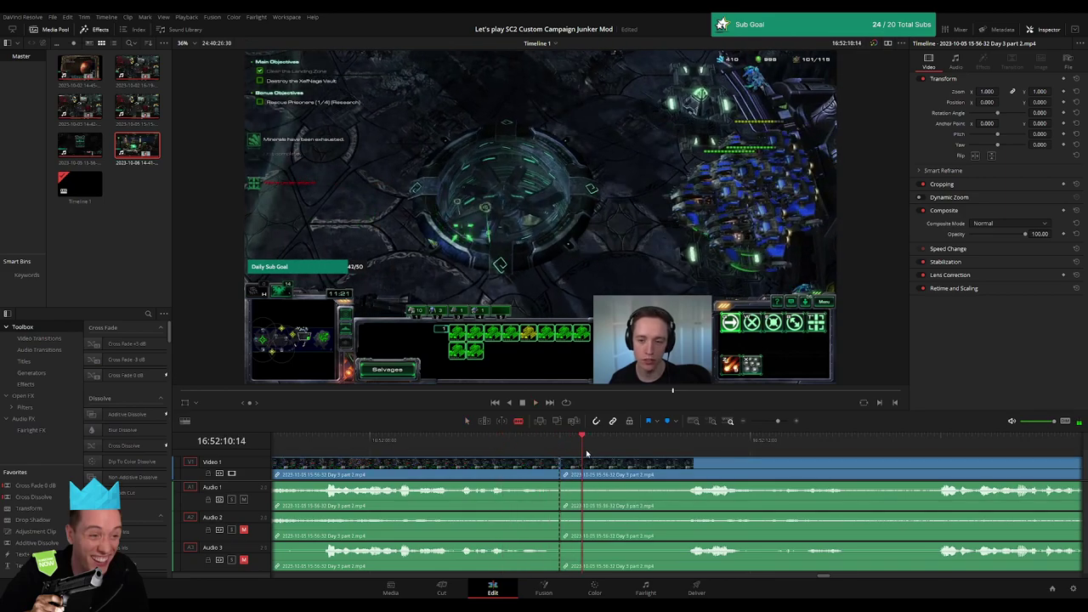
# - Cut all tracks at a better frame and shift the following piece one second right
pyautogui.moveTo(573, 457); pyautogui.dragTo(607, 451)
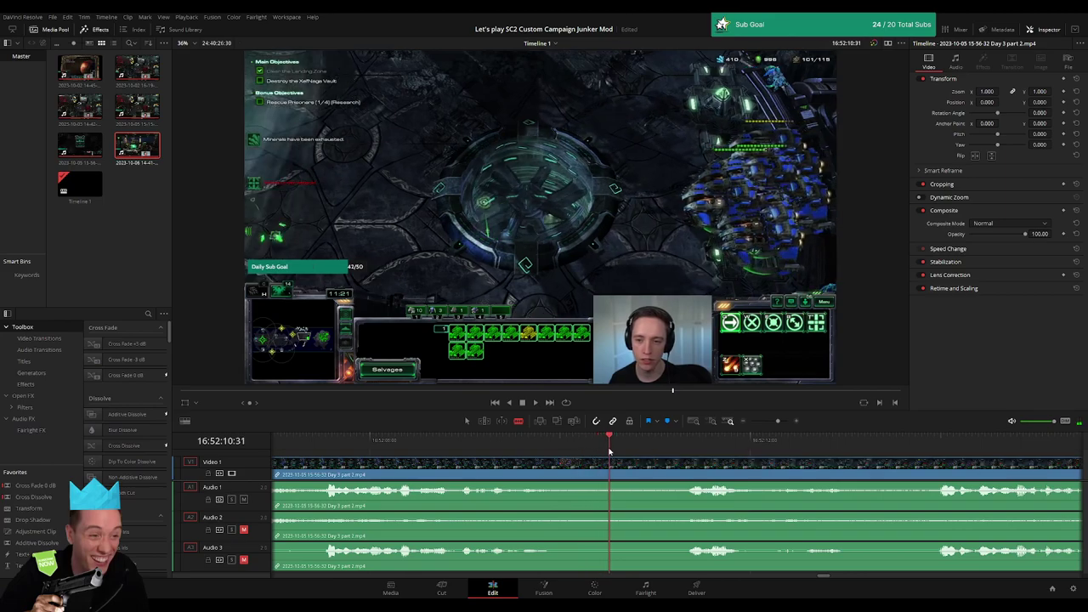
pyautogui.hotkey('ctrl', 'b')
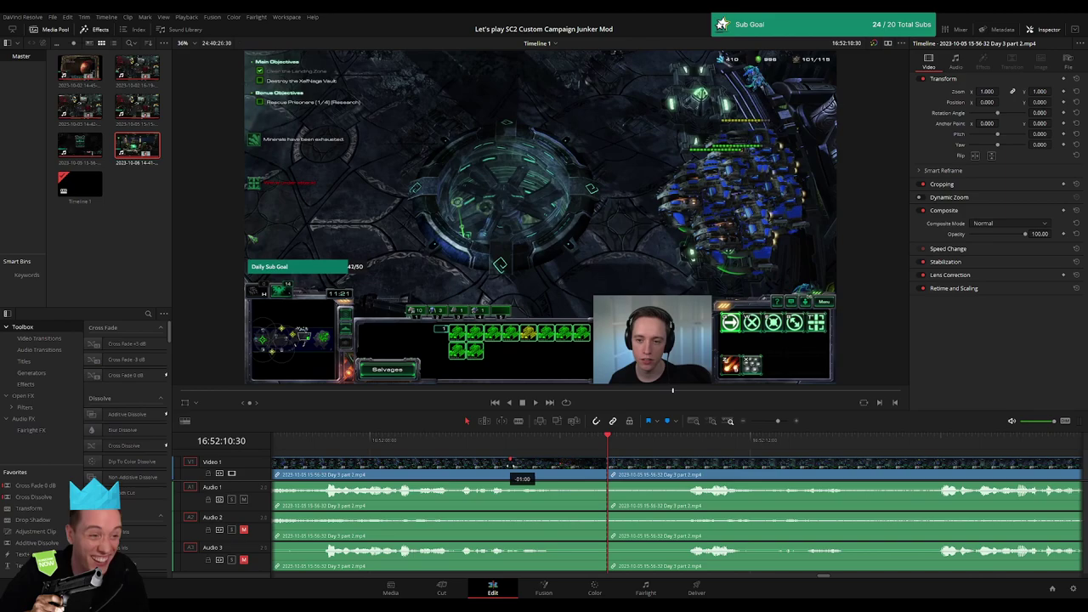
pyautogui.moveTo(513, 466); pyautogui.dragTo(508, 460)
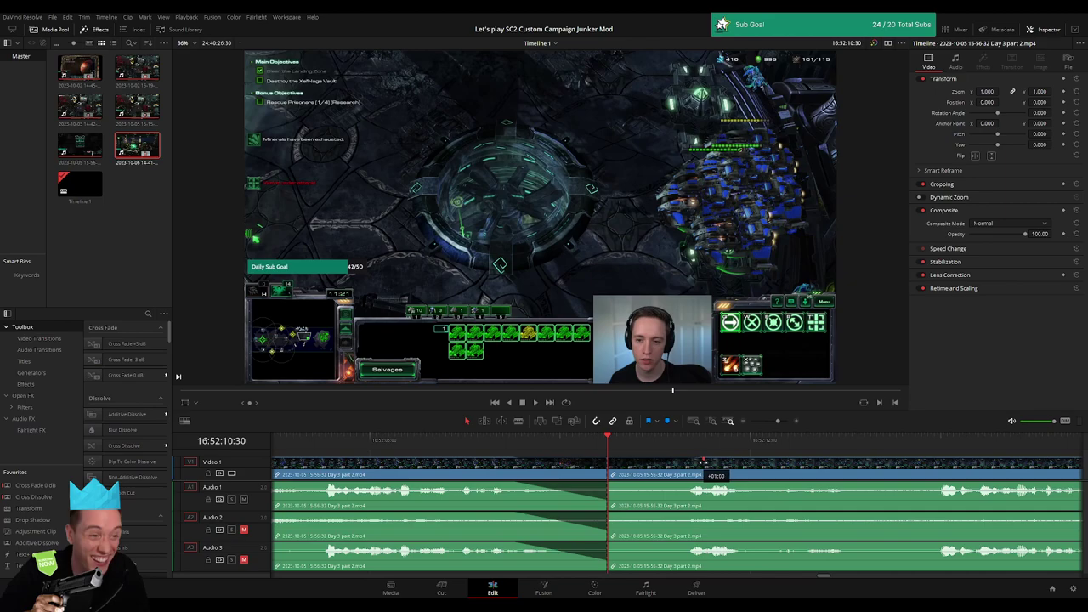
pyautogui.moveTo(703, 463); pyautogui.dragTo(704, 463)
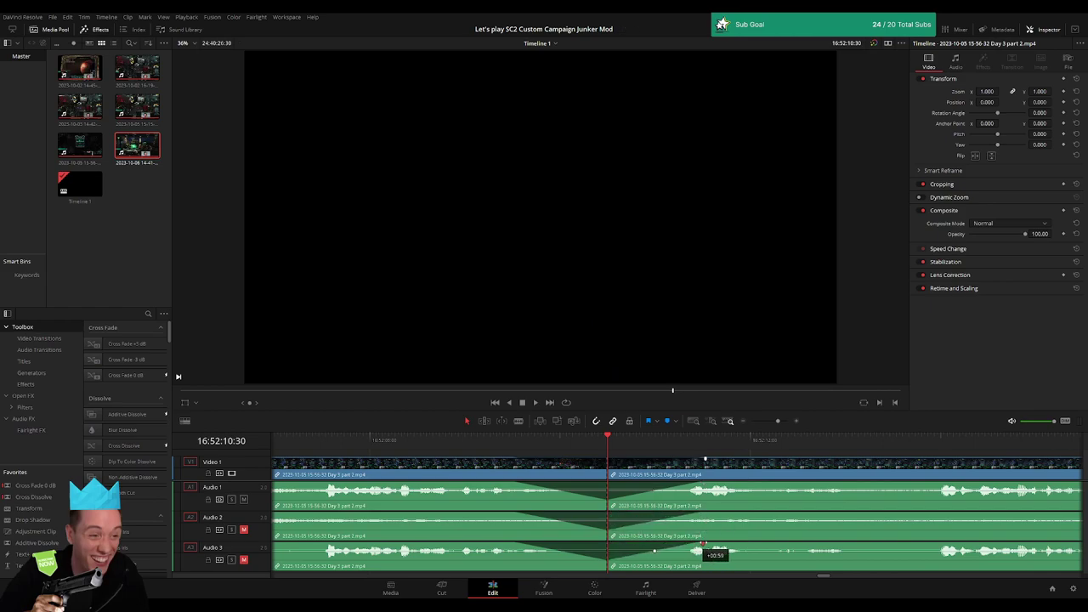
# - Zoom out, slide the later Day 3 part 2 piece left to the playhead, and arrange the clip after it
pyautogui.moveTo(777, 421); pyautogui.dragTo(751, 420)
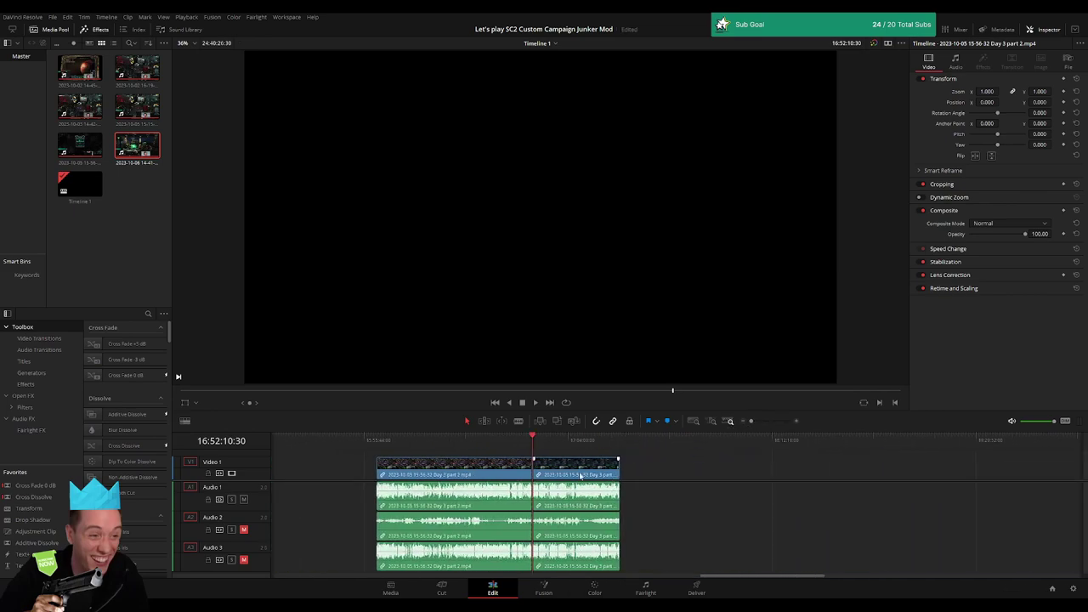
pyautogui.hscroll(3, 584, 465)
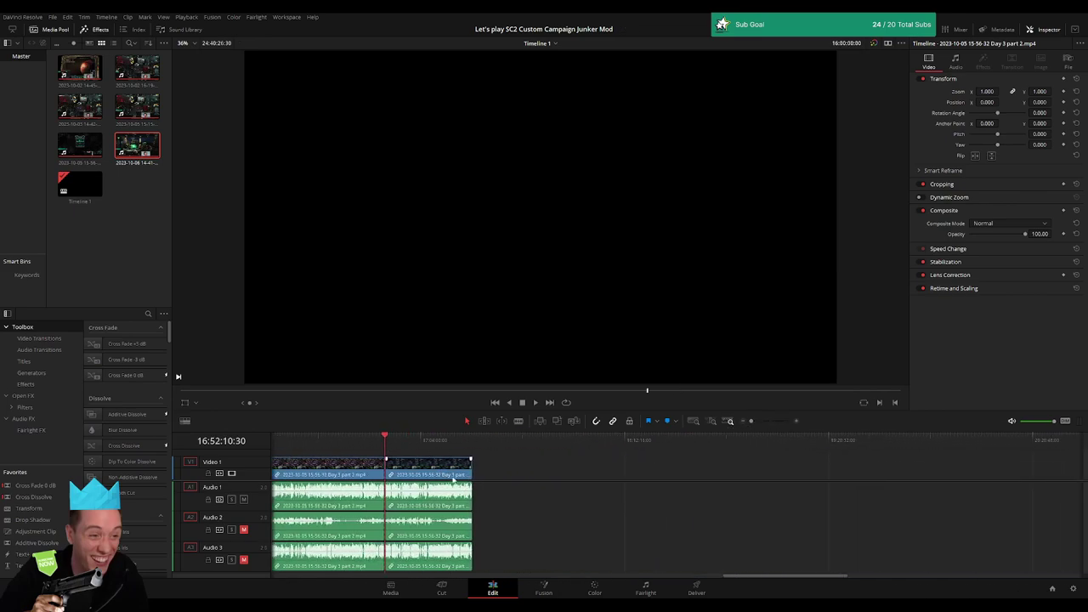
pyautogui.moveTo(436, 475); pyautogui.dragTo(754, 480)
pyautogui.click(533, 476)
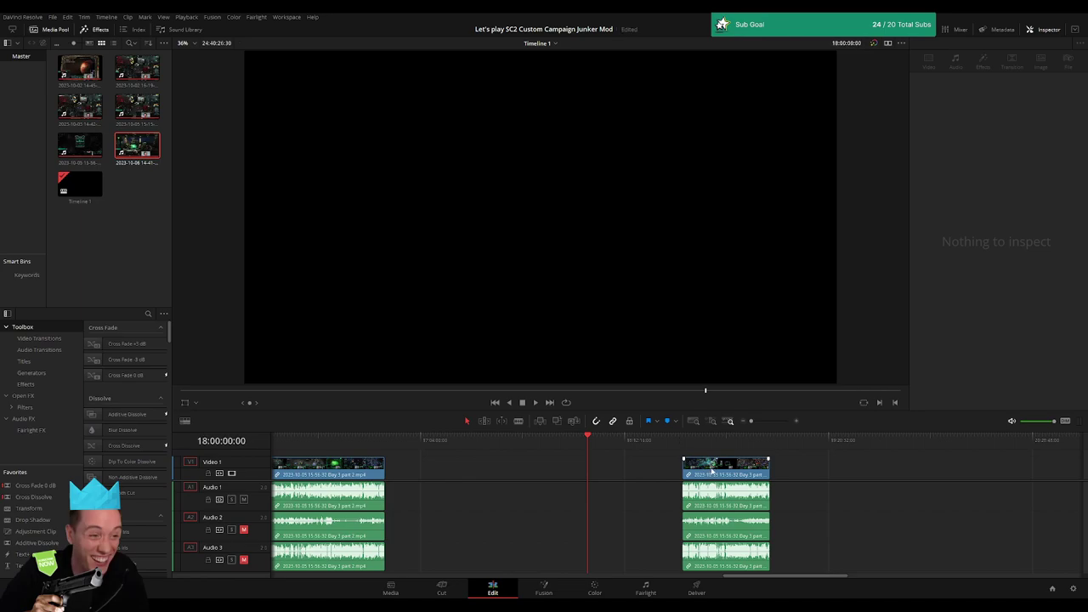
pyautogui.moveTo(712, 470); pyautogui.dragTo(616, 470)
pyautogui.press('space')
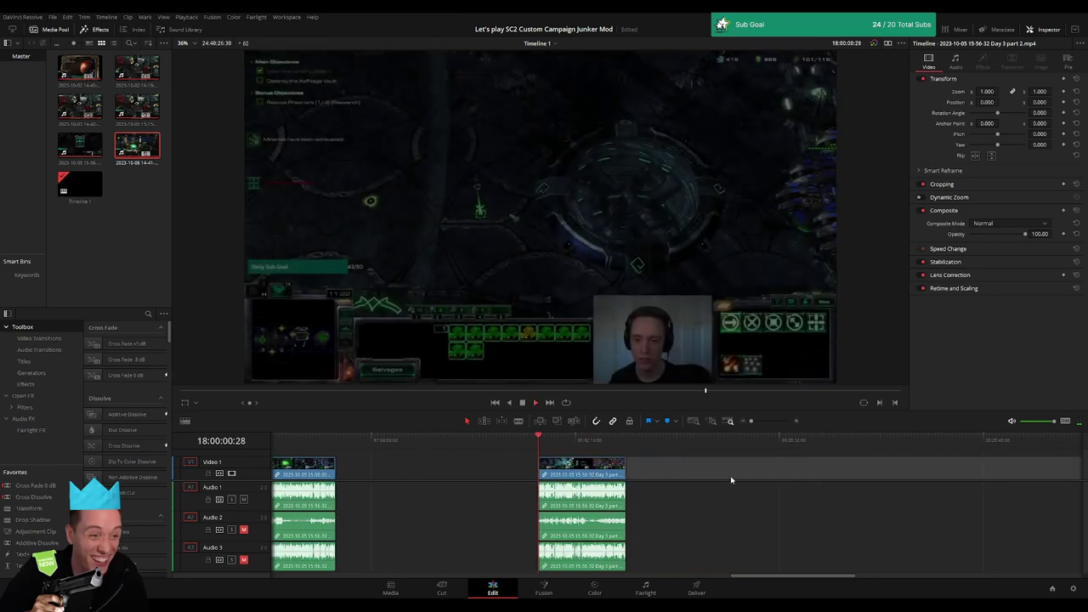
pyautogui.moveTo(731, 480); pyautogui.dragTo(581, 458)
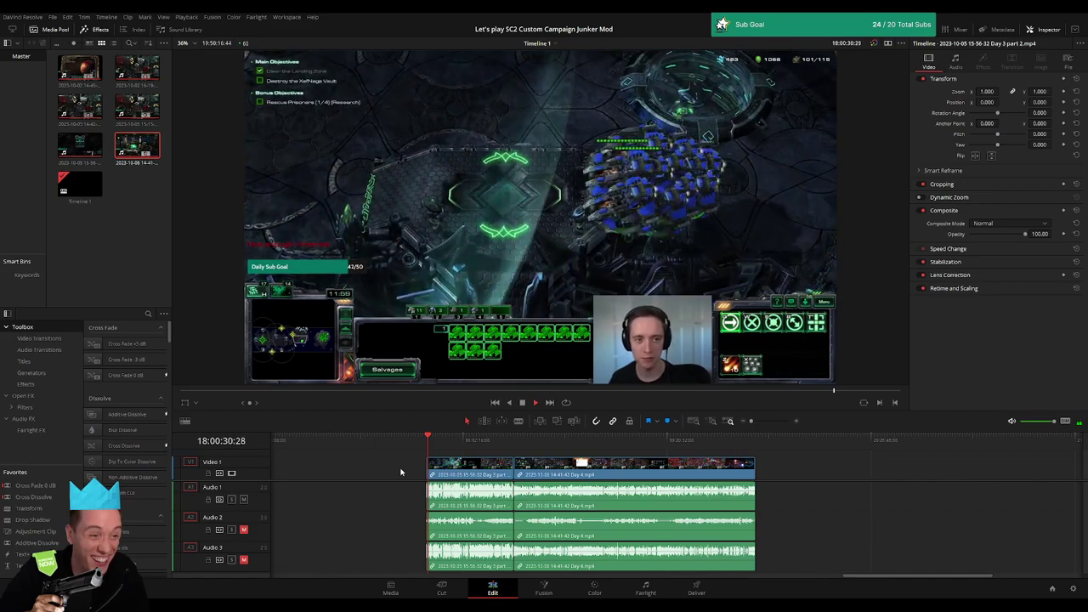
# - Zoom in and scrub to the join between the Day 3 part 2 and Day 4 clips
pyautogui.moveTo(749, 421); pyautogui.dragTo(759, 421)
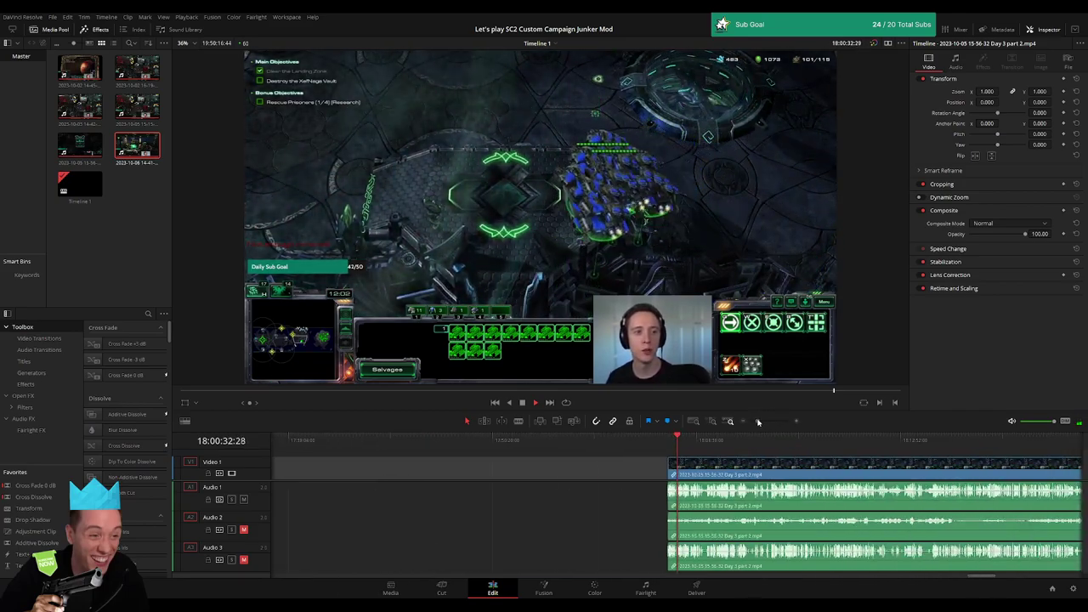
pyautogui.click(809, 440)
pyautogui.click(1063, 440)
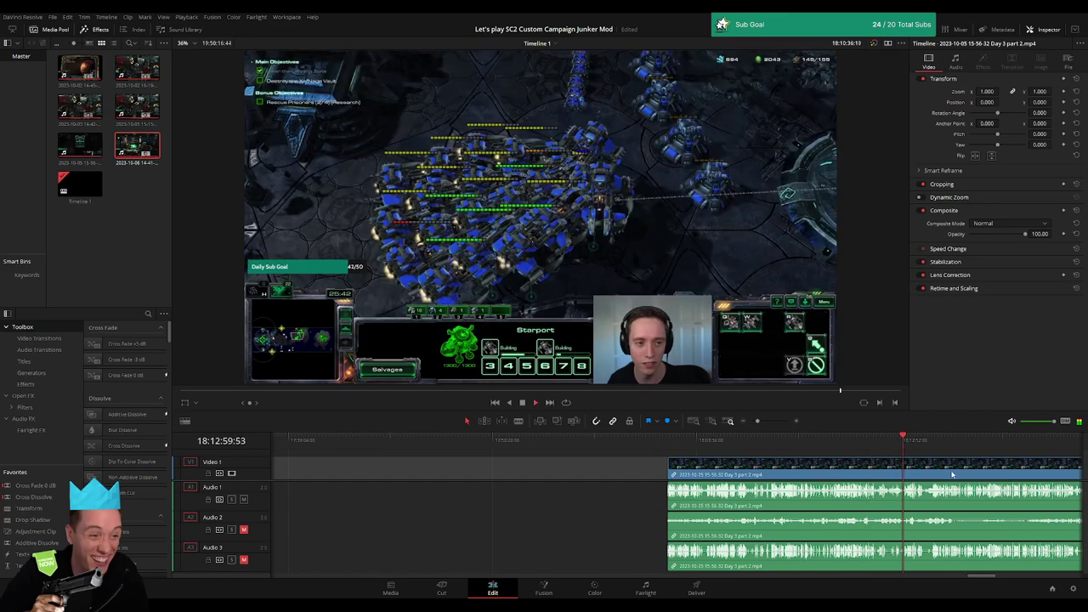
pyautogui.moveTo(423, 445); pyautogui.dragTo(691, 440)
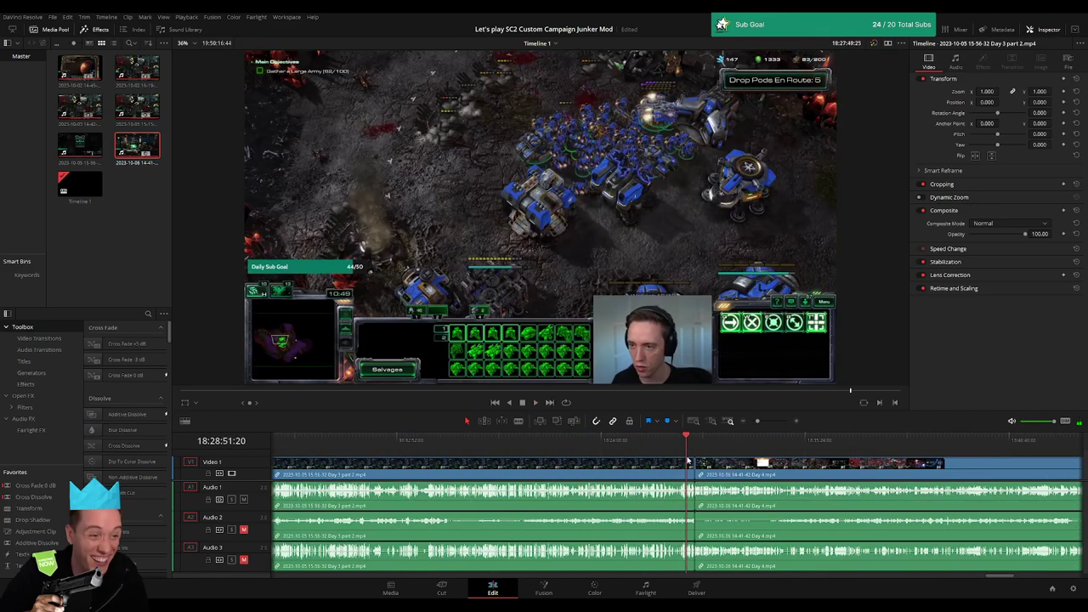
pyautogui.moveTo(757, 421); pyautogui.dragTo(775, 423)
pyautogui.click(406, 438)
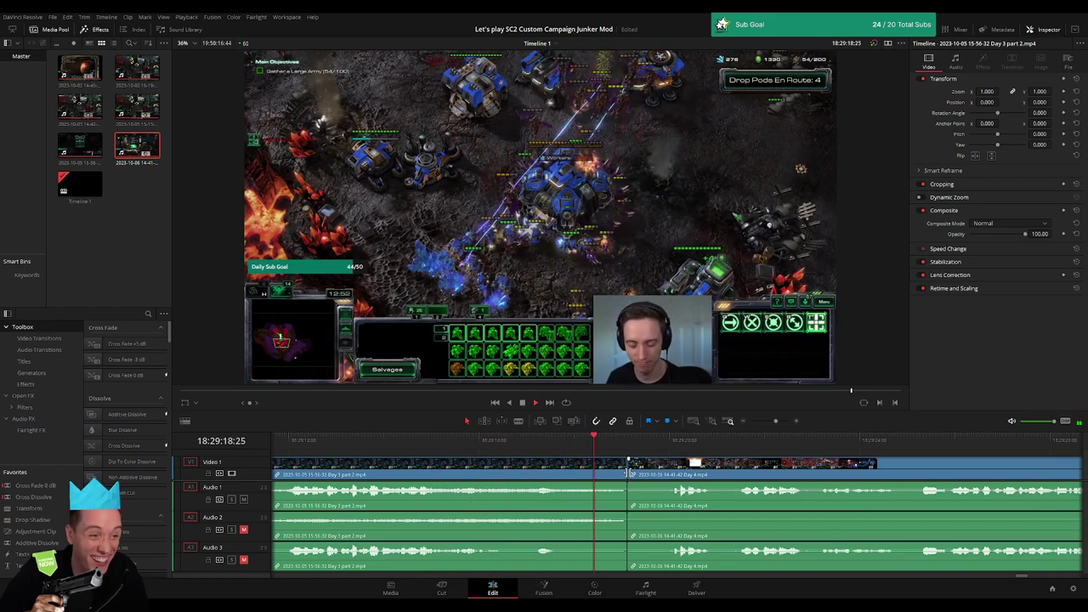
# - Select the Day 3/Day 4 join, replay from just before it, and zoom back out
pyautogui.click(627, 473)
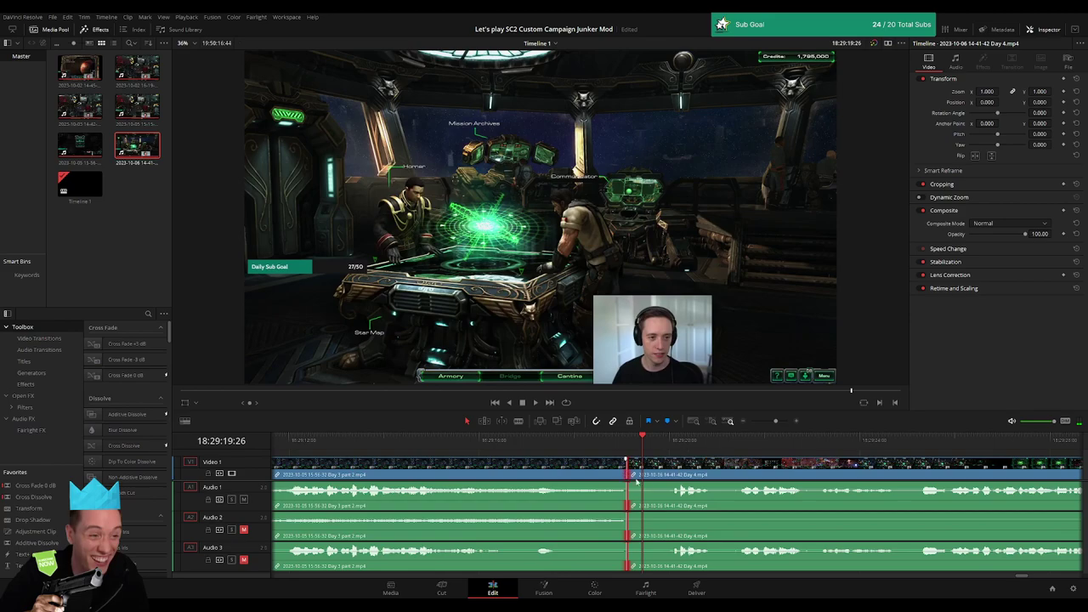
pyautogui.click(668, 475)
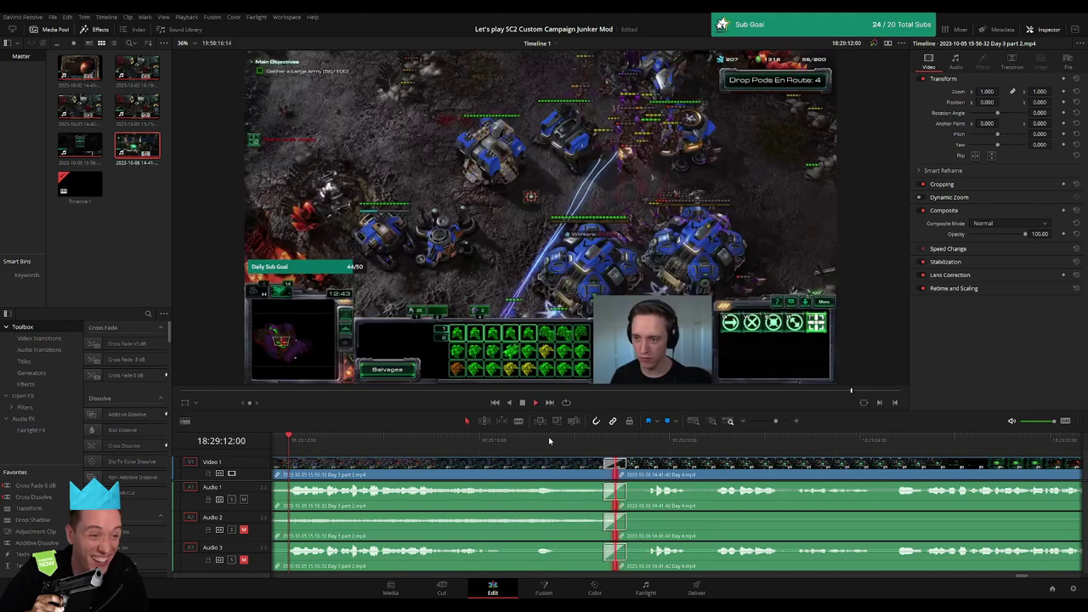
pyautogui.click(626, 466)
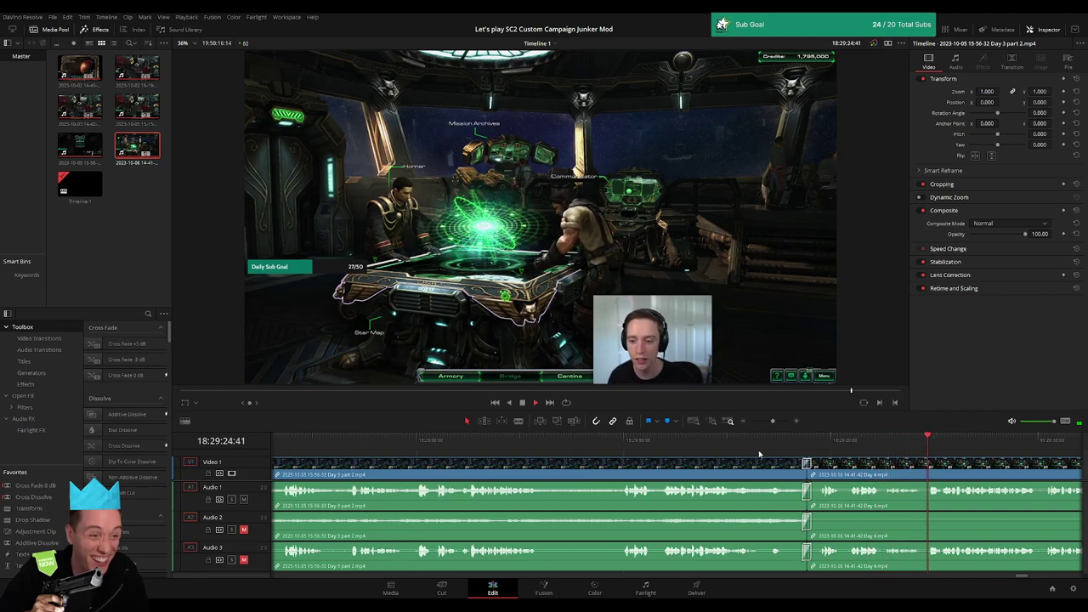
pyautogui.click(743, 421)
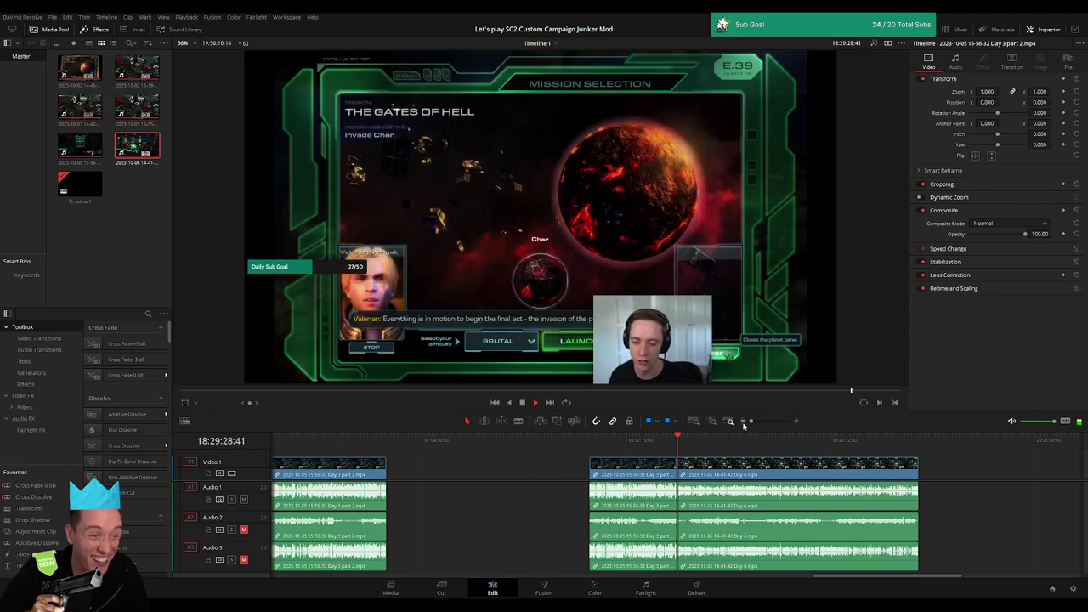
# - Zoom in and scrub through the Day 4 footage toward the episode's end
pyautogui.hscroll(2, 605, 476)
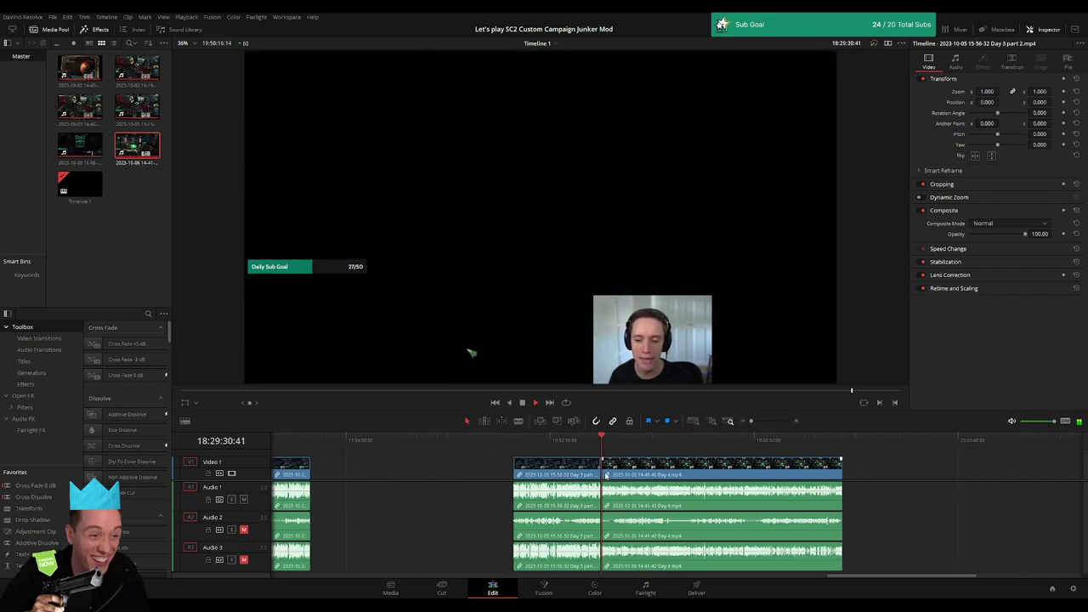
pyautogui.hscroll(2, 605, 476)
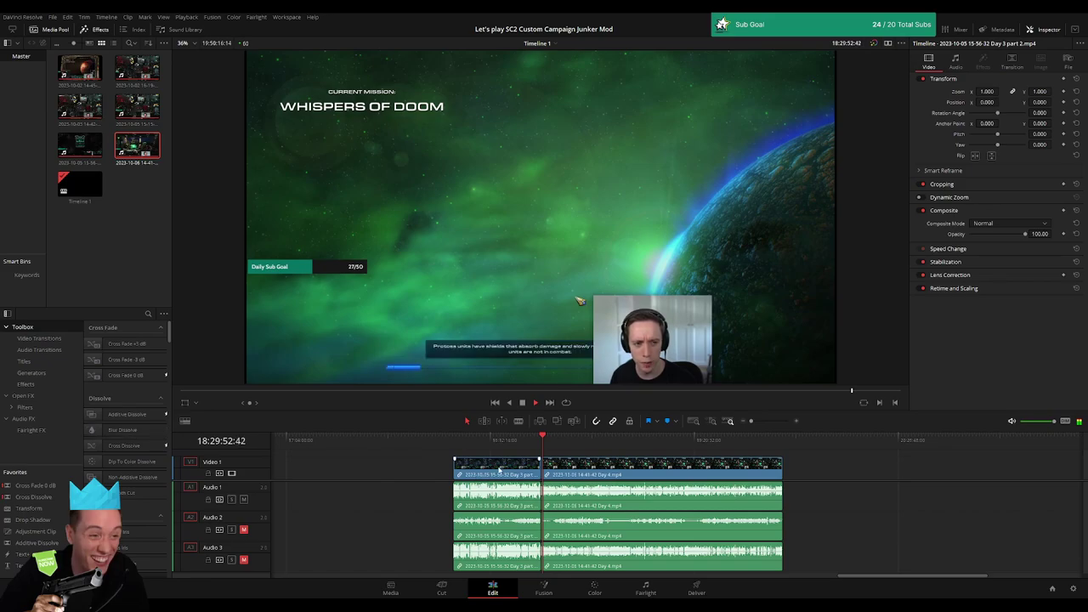
pyautogui.moveTo(751, 421); pyautogui.dragTo(762, 421)
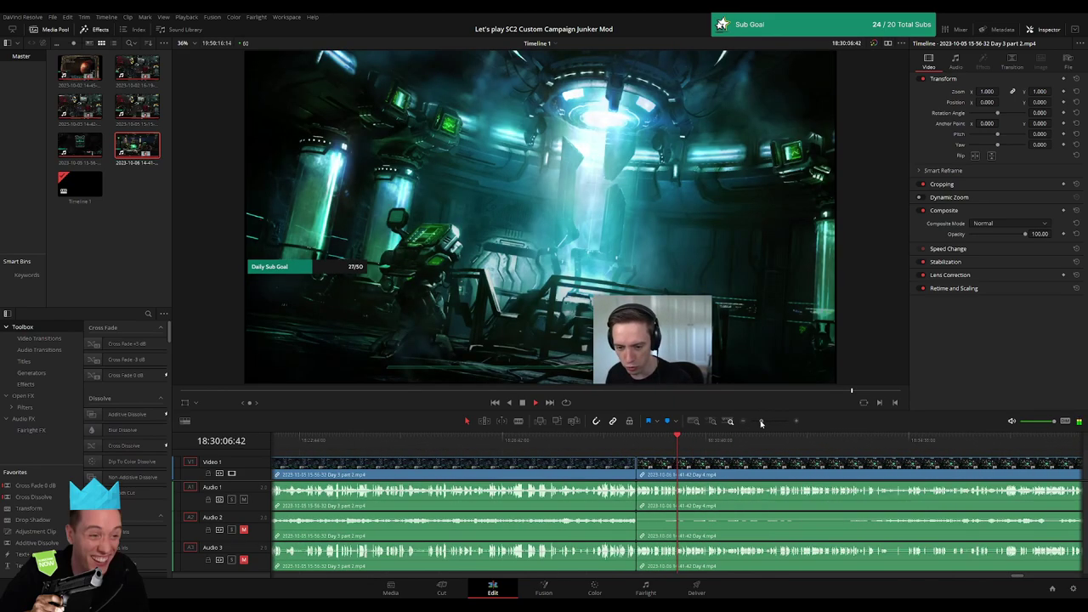
pyautogui.scroll(-5, 770, 442)
pyautogui.moveTo(688, 446); pyautogui.dragTo(741, 448)
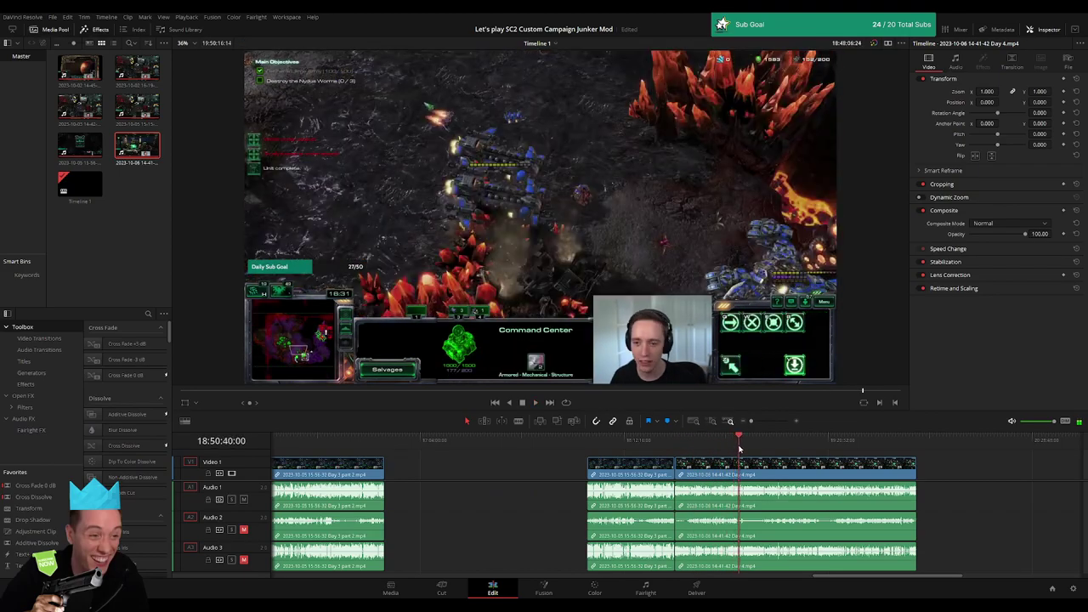
pyautogui.scroll(4, 755, 434)
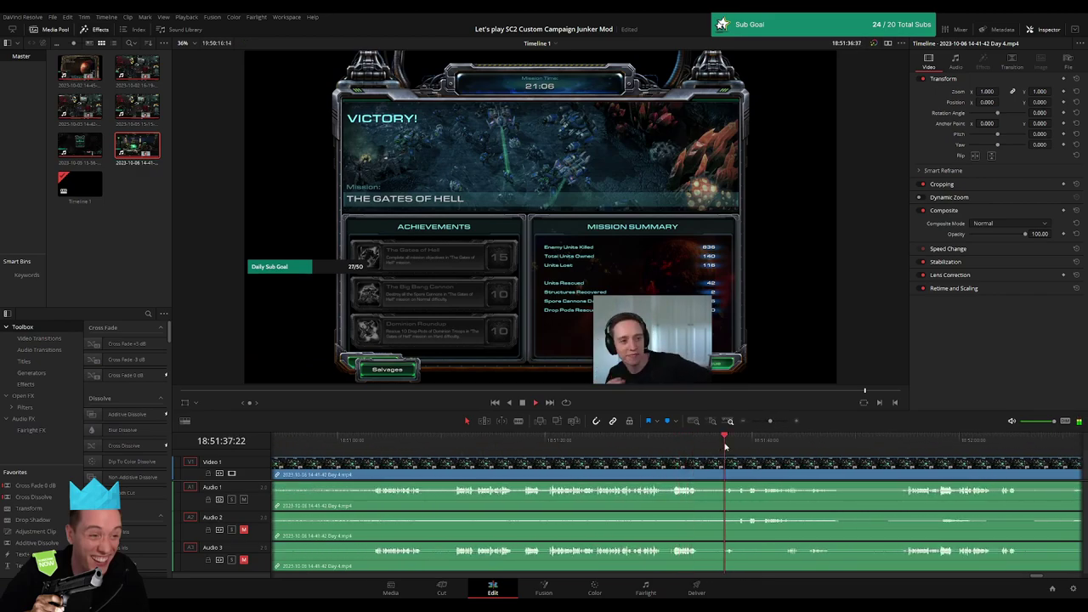
pyautogui.hscroll(3, 582, 464)
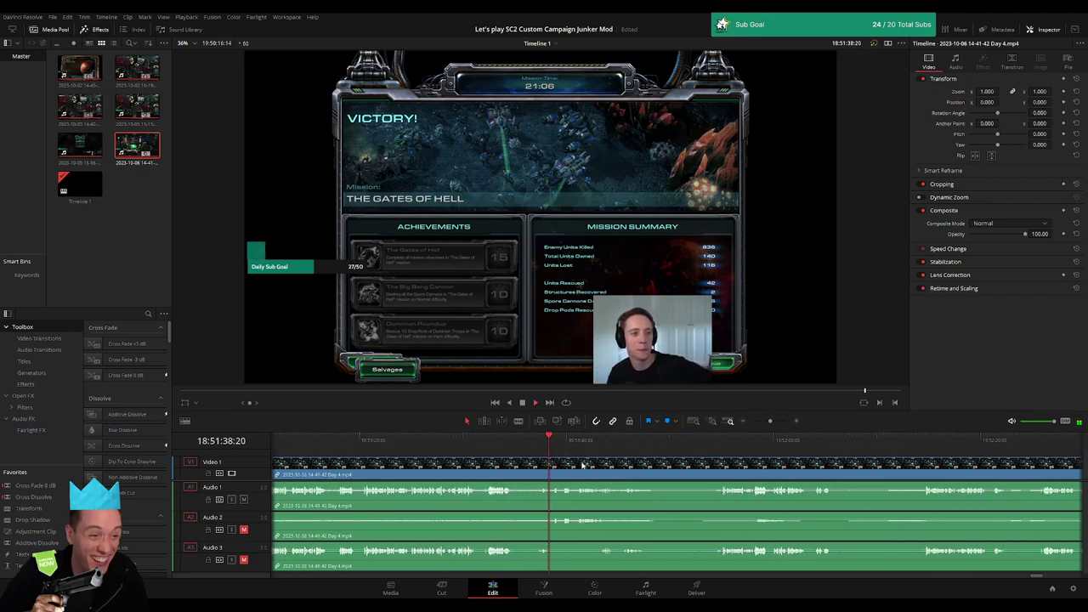
# - Skip past the Victory screen and PLANET CHAR title, parking on the first Char gameplay frame
pyautogui.click(710, 439)
pyautogui.hscroll(3, 776, 480)
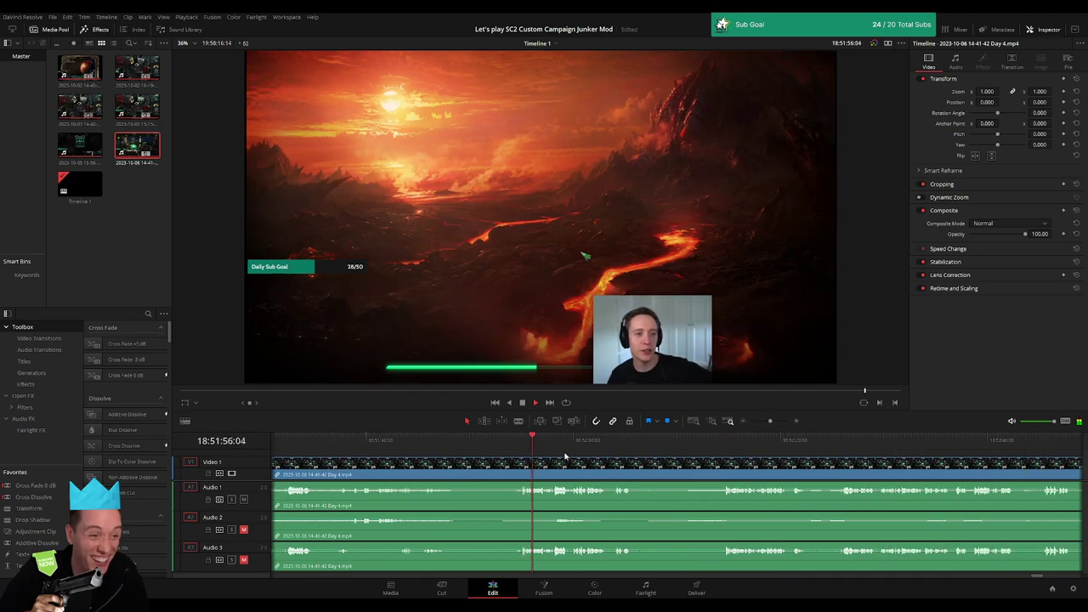
pyautogui.click(707, 439)
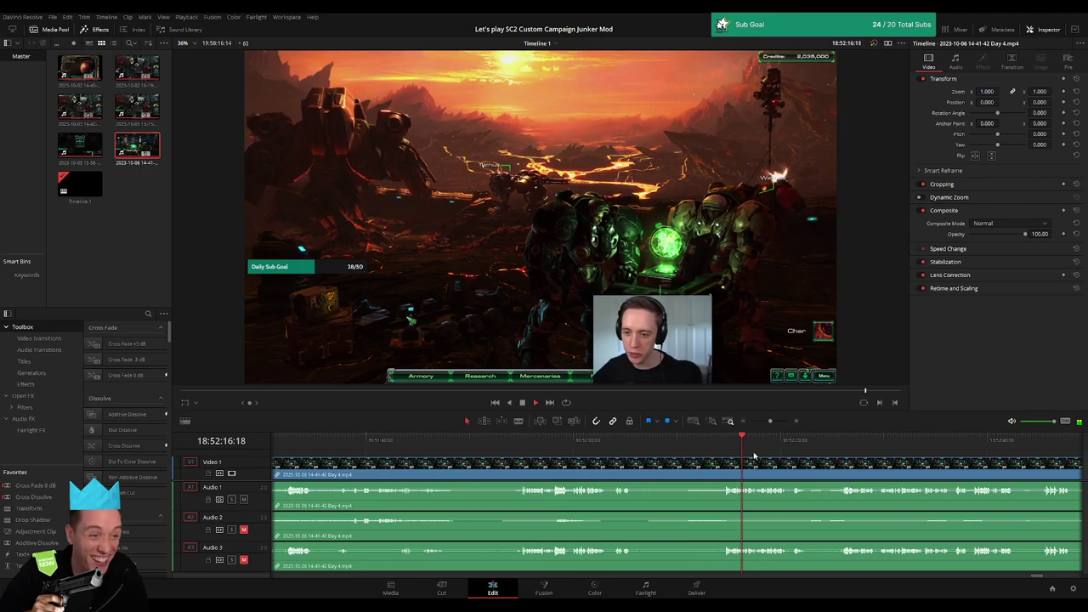
pyautogui.click(777, 440)
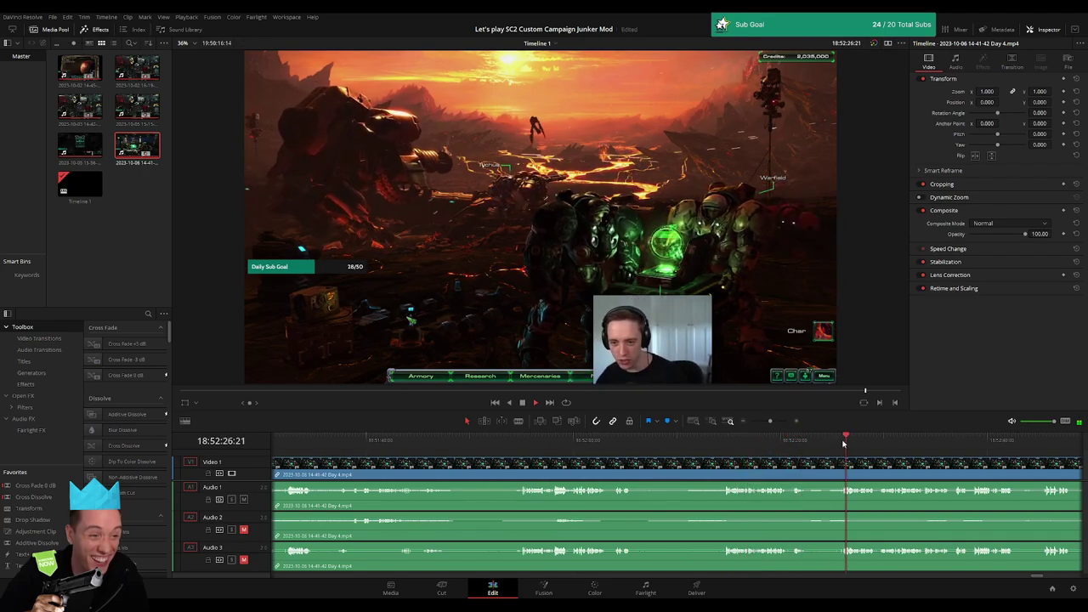
pyautogui.click(610, 442)
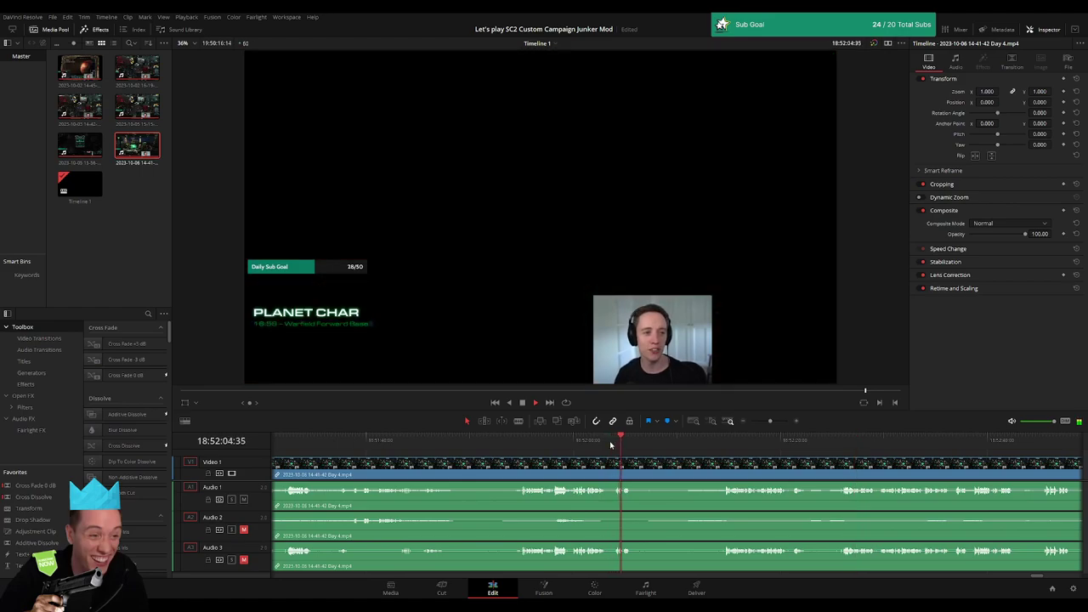
pyautogui.click(711, 441)
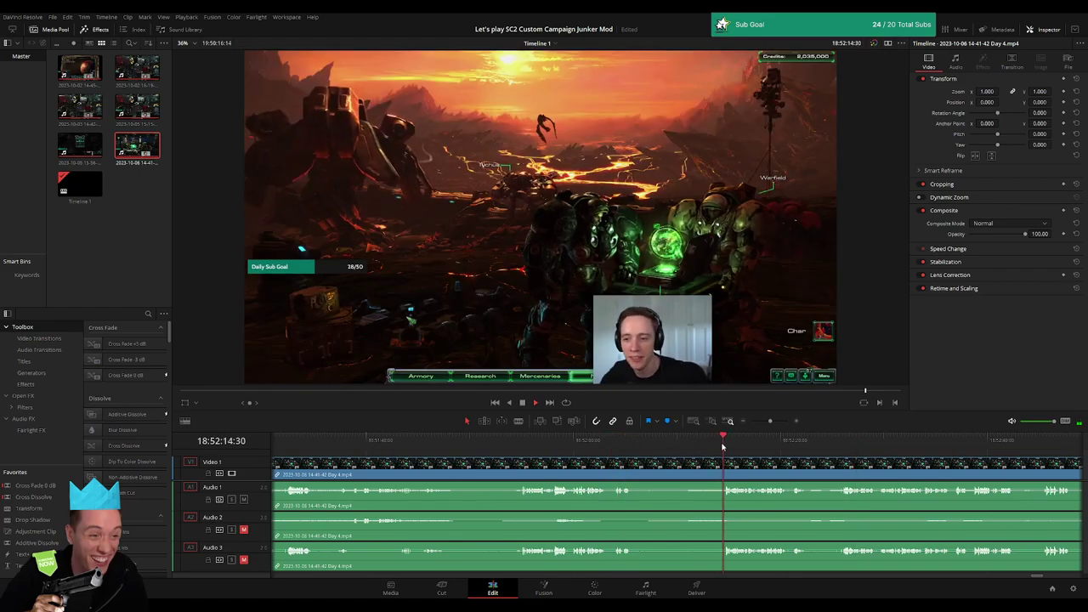
pyautogui.click(773, 421)
pyautogui.click(668, 443)
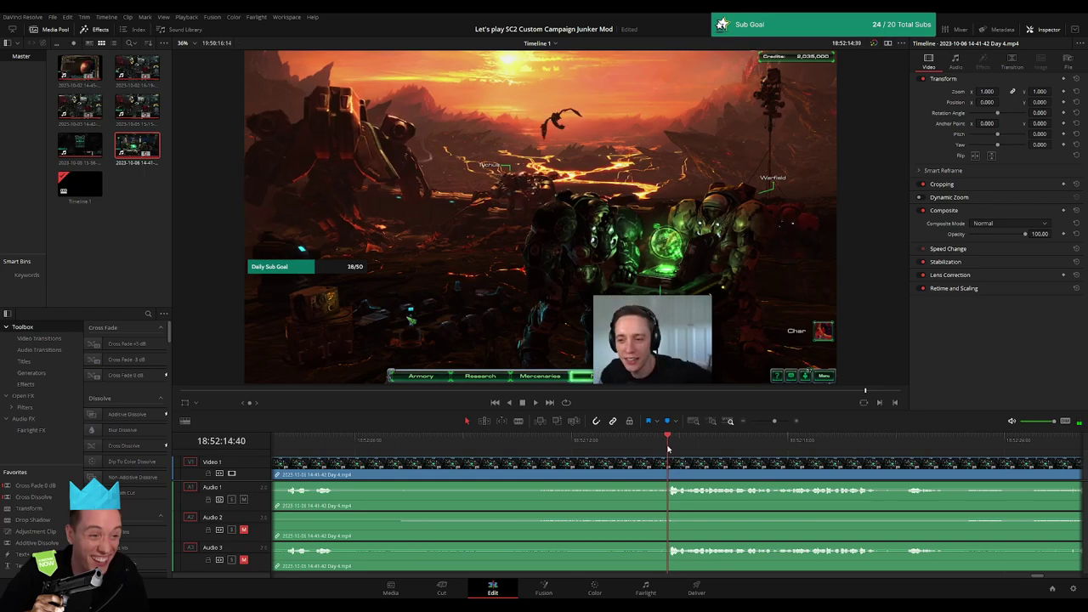
pyautogui.moveTo(667, 446); pyautogui.dragTo(643, 451)
# - Blade all tracks where Planet Char begins and fade in the video after the cut
pyautogui.press('b')
pyautogui.click(647, 466)
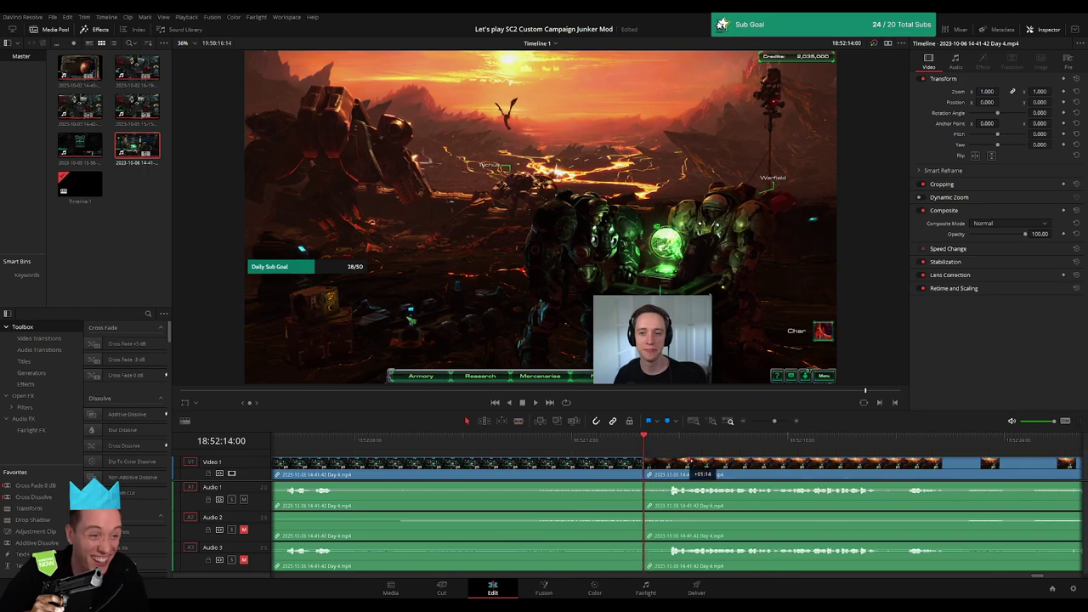
pyautogui.moveTo(684, 468); pyautogui.dragTo(680, 459)
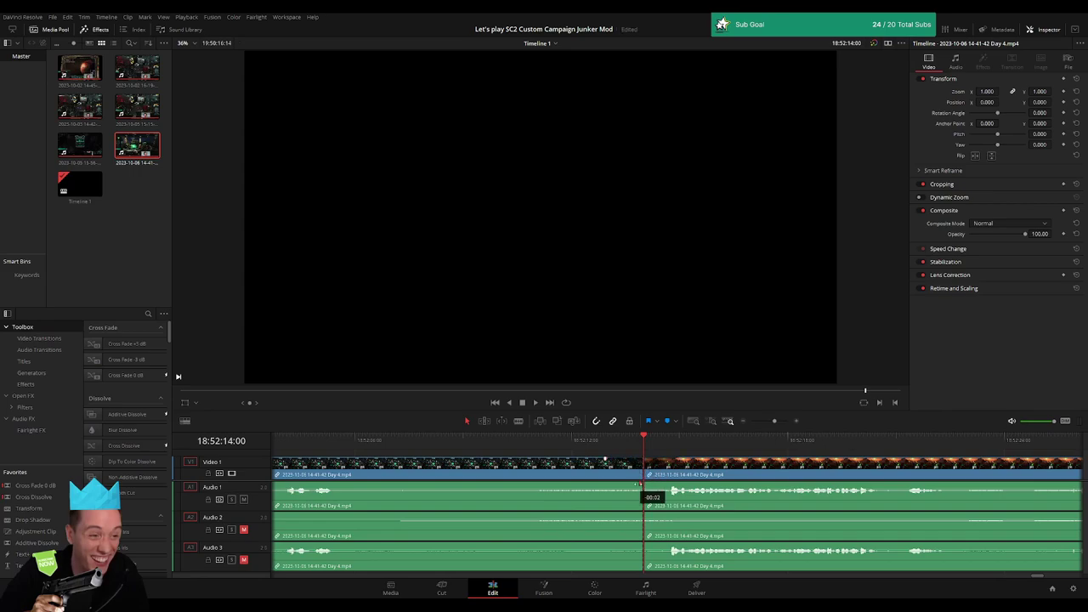
# - Fade out Audio 1 and Audio 3 before the cut and fade in Audio 2 after it
pyautogui.moveTo(642, 490); pyautogui.dragTo(623, 491)
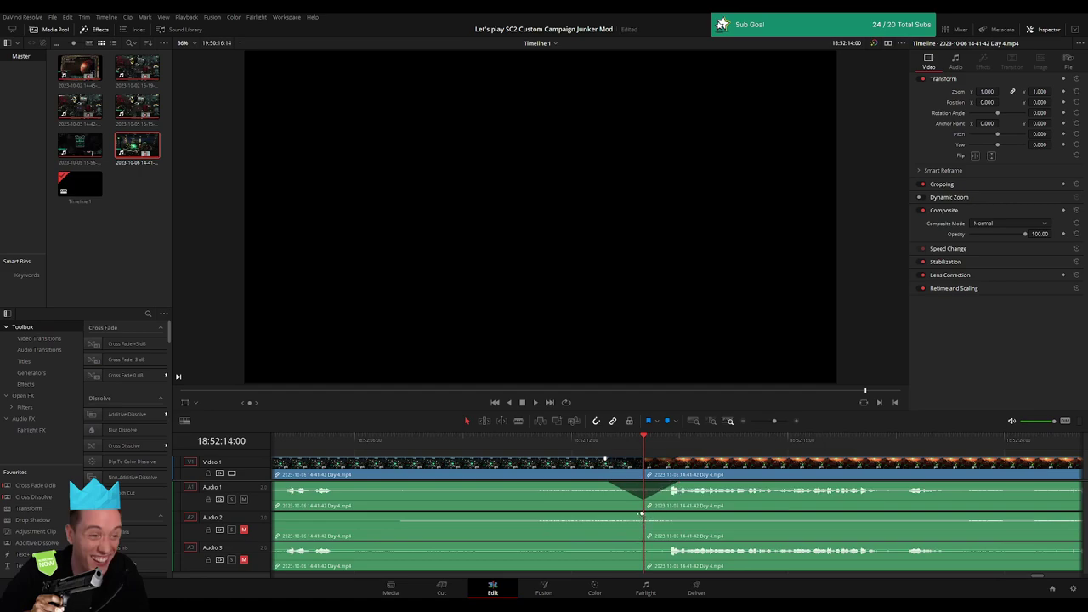
pyautogui.moveTo(645, 515); pyautogui.dragTo(659, 519)
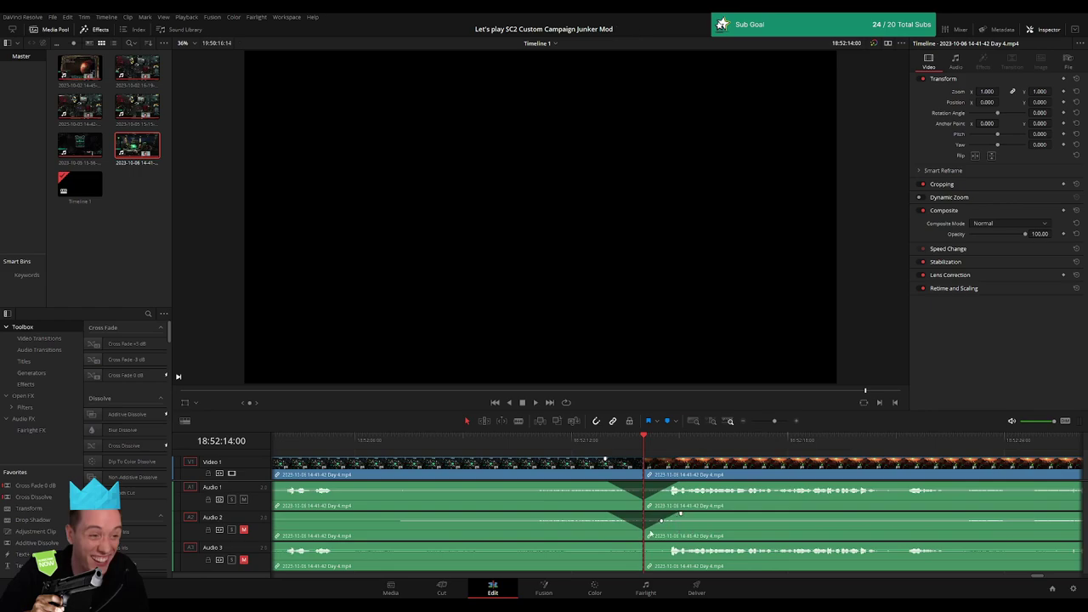
pyautogui.moveTo(639, 545)
pyautogui.mouseDown()
pyautogui.moveTo(615, 545)
pyautogui.moveTo(682, 549)
pyautogui.mouseUp()
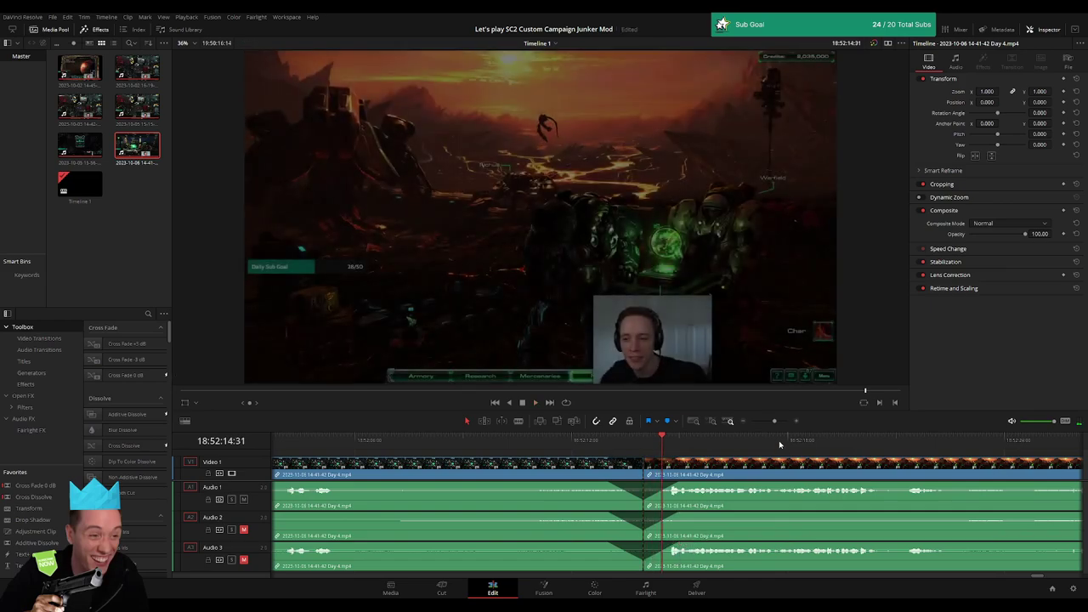
pyautogui.click(729, 422)
# - Shift the later Day 4 piece right and add a '10 episodes' marker at the cut
pyautogui.hscroll(3, 768, 476)
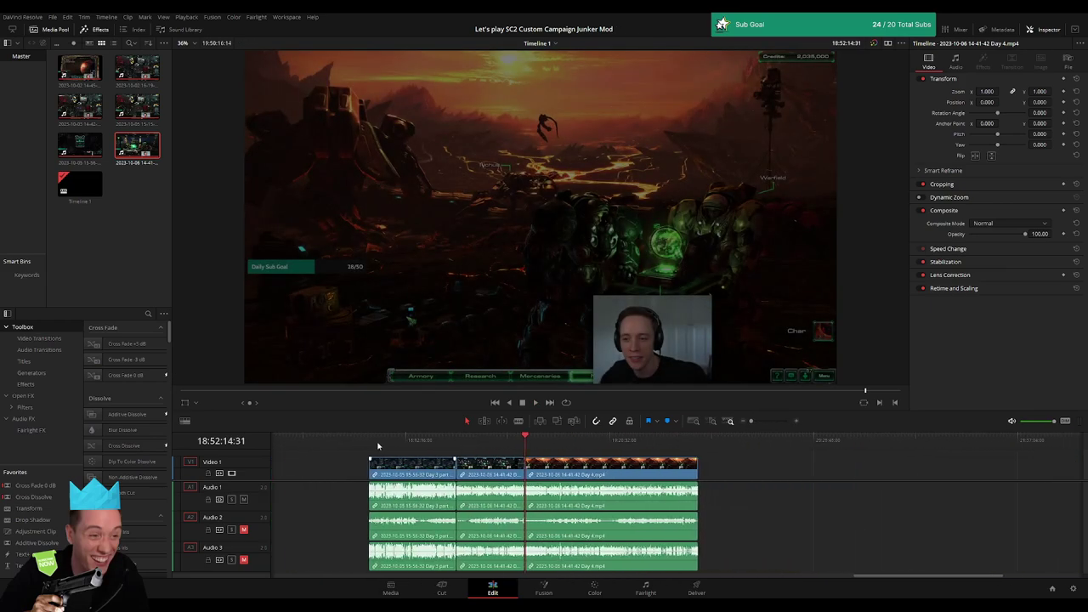
pyautogui.hscroll(3, 578, 476)
pyautogui.moveTo(510, 469); pyautogui.dragTo(769, 470)
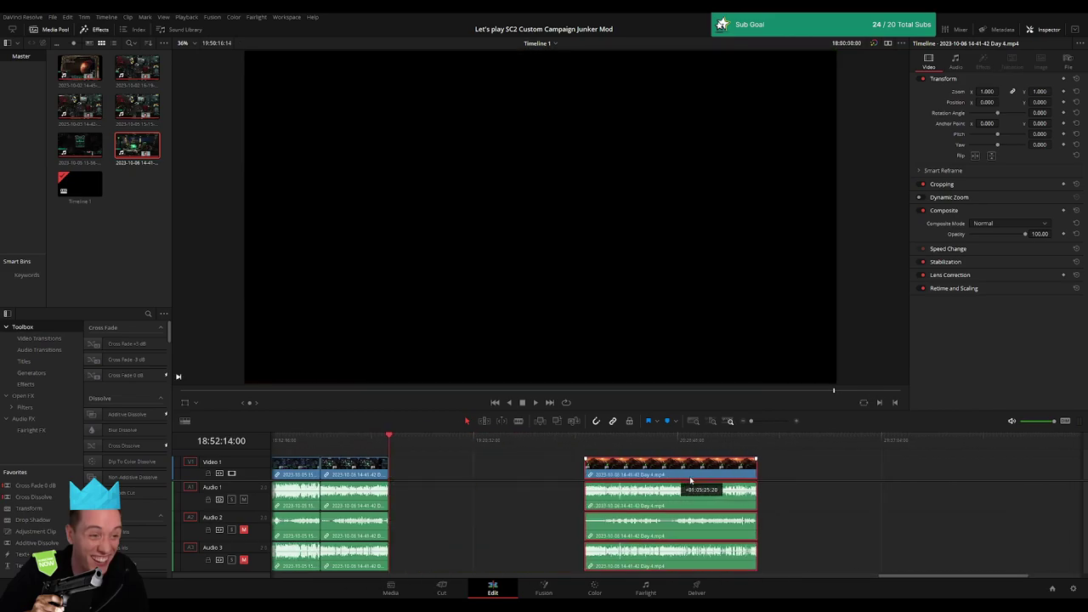
pyautogui.hscroll(-3, 527, 471)
pyautogui.press('m')
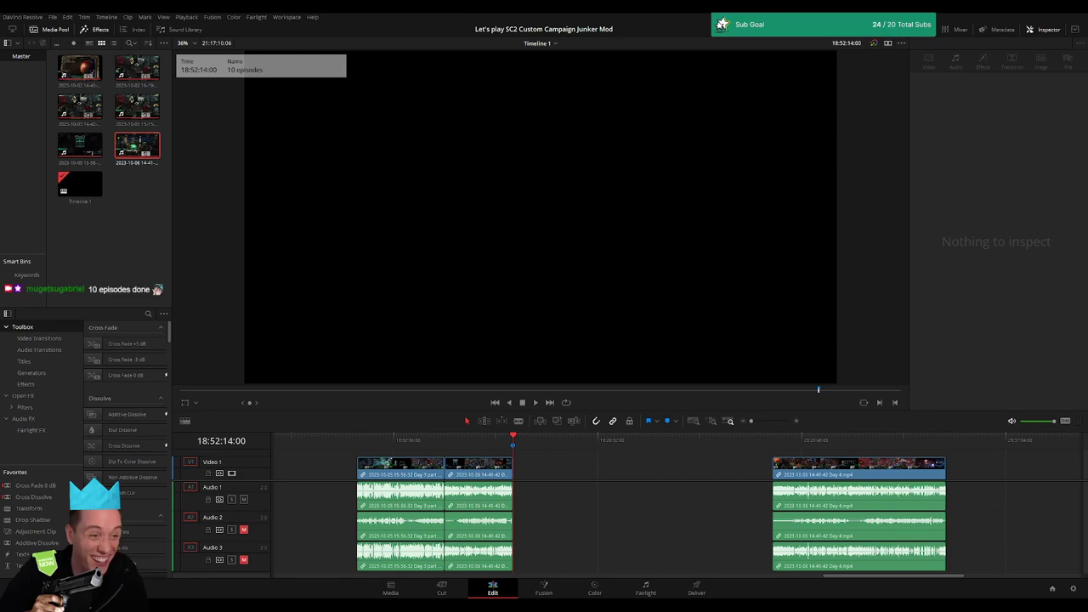
pyautogui.click(616, 479)
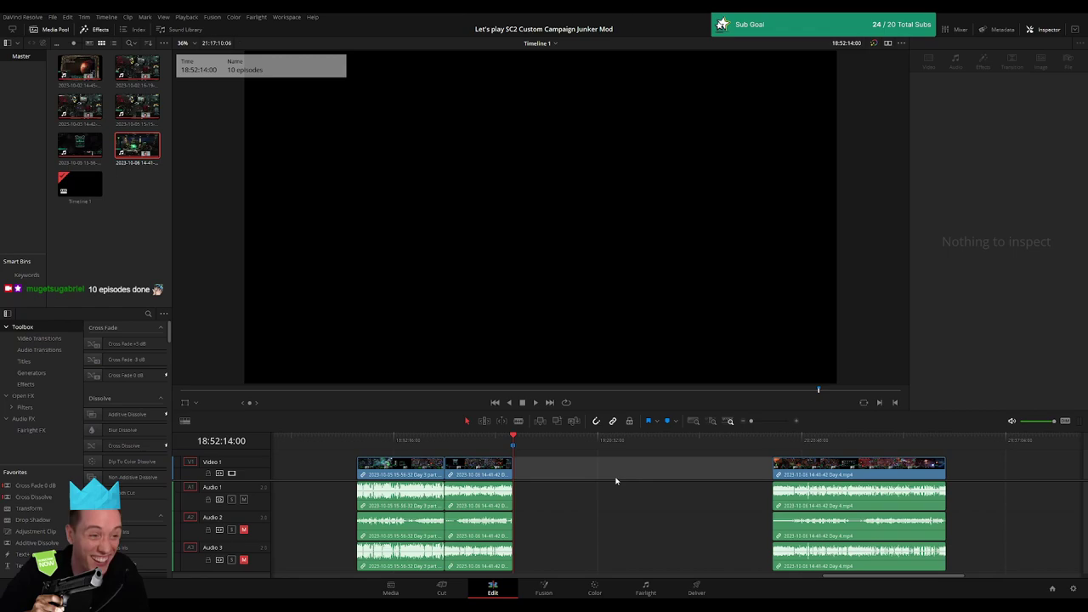
pyautogui.press('Escape')
# - Move the later Day 4 piece to start at 20:00:00:00 and play it from there
pyautogui.hscroll(2, 573, 472)
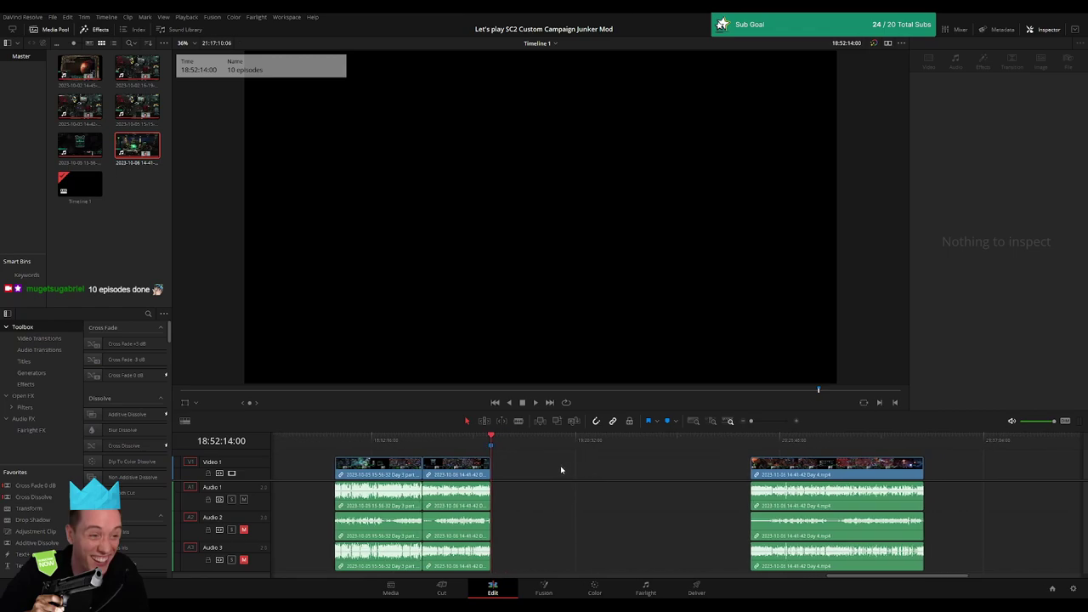
pyautogui.moveTo(525, 446); pyautogui.dragTo(679, 460)
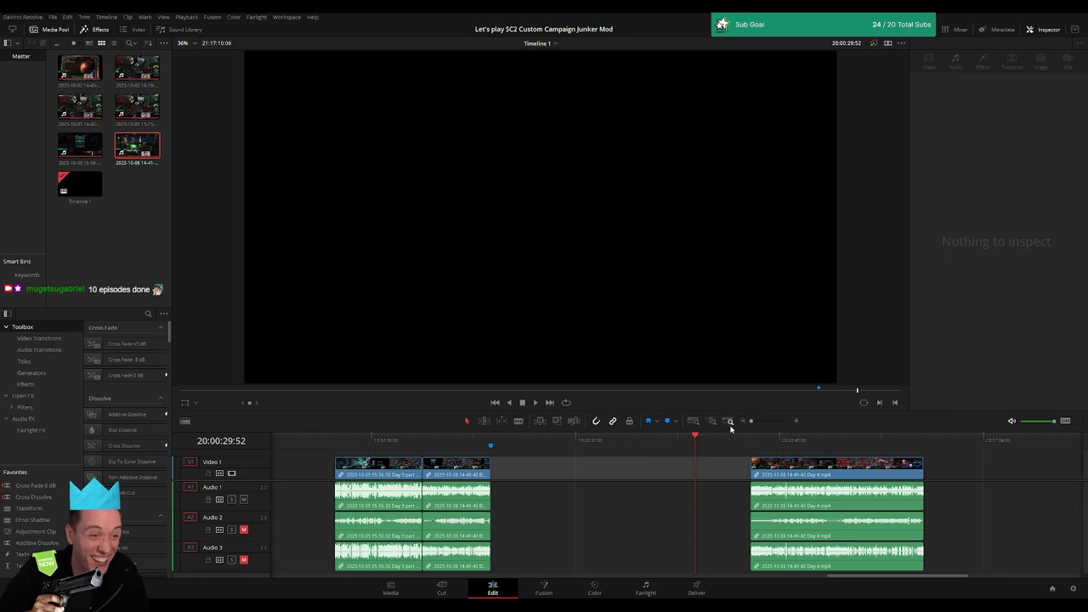
pyautogui.moveTo(750, 421); pyautogui.dragTo(758, 422)
pyautogui.moveTo(677, 441); pyautogui.dragTo(665, 444)
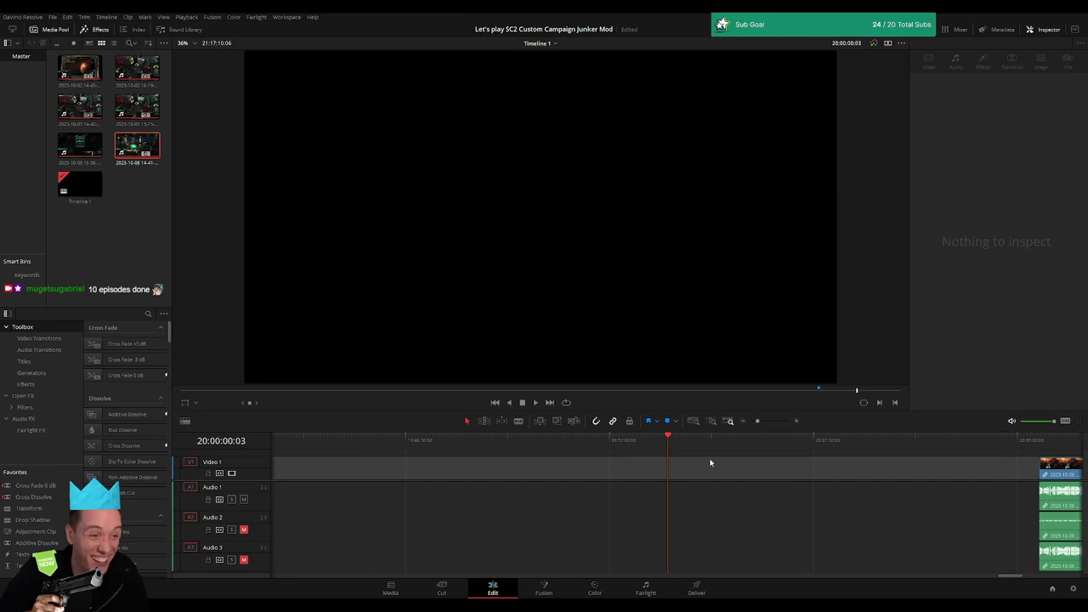
pyautogui.moveTo(757, 422); pyautogui.dragTo(750, 422)
pyautogui.moveTo(736, 467); pyautogui.dragTo(677, 468)
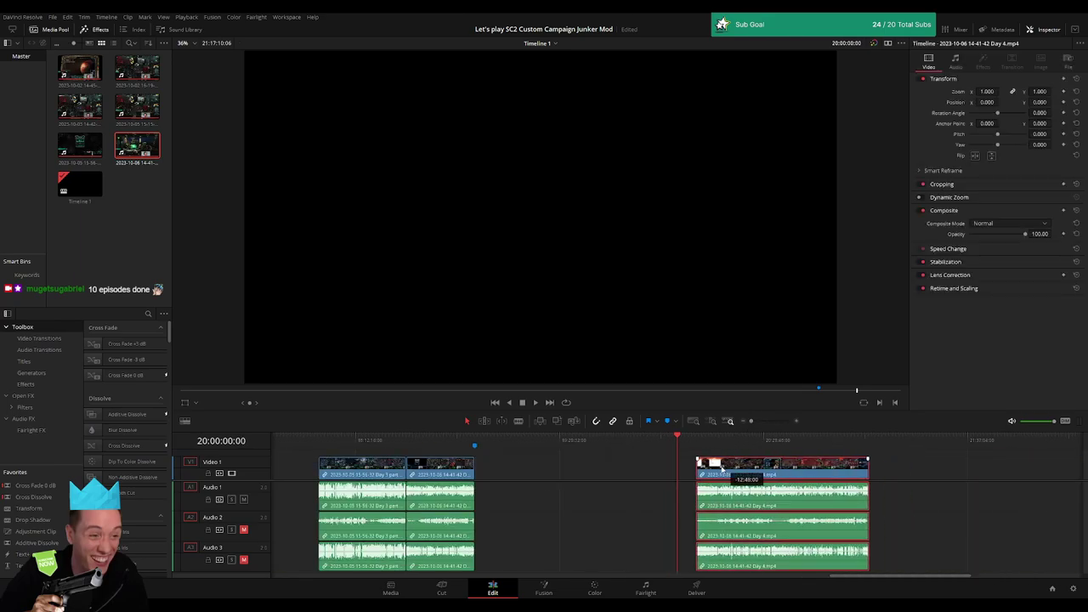
pyautogui.click(853, 447)
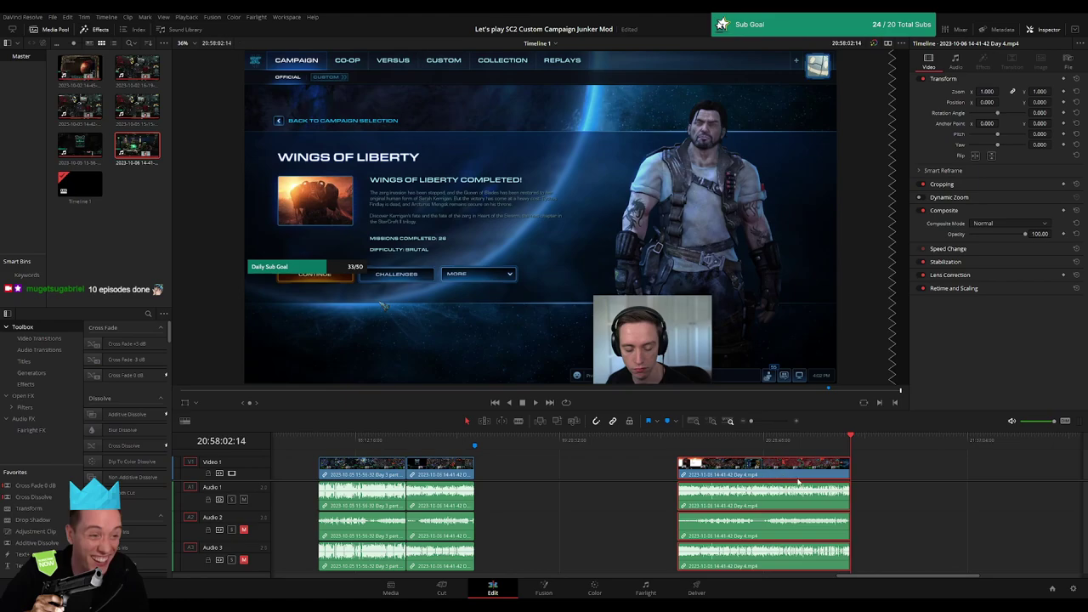
pyautogui.hscroll(5, 731, 477)
pyautogui.click(689, 471)
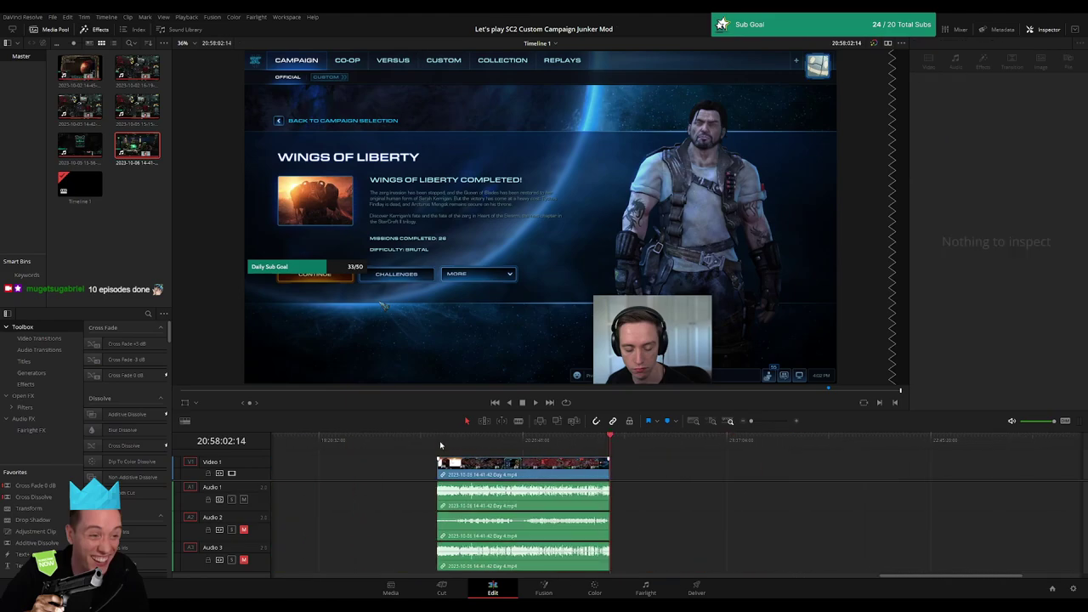
pyautogui.click(439, 443)
pyautogui.press('space')
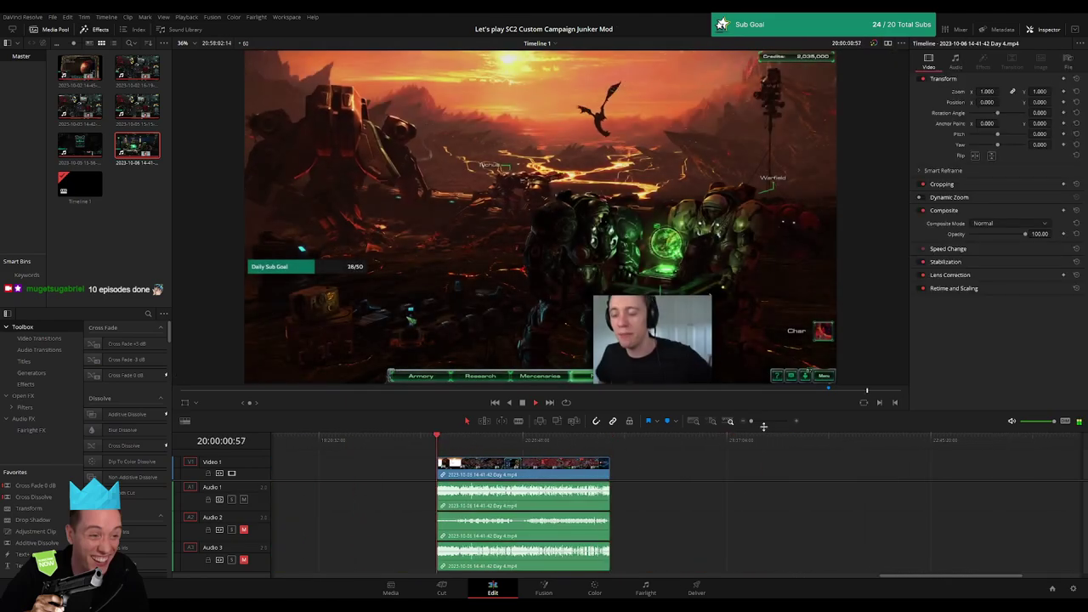
# - Zoom the timeline in on the Day 4 clip and scrub into its gameplay
pyautogui.moveTo(750, 421)
pyautogui.mouseDown()
pyautogui.moveTo(765, 422)
pyautogui.moveTo(751, 422)
pyautogui.mouseUp()
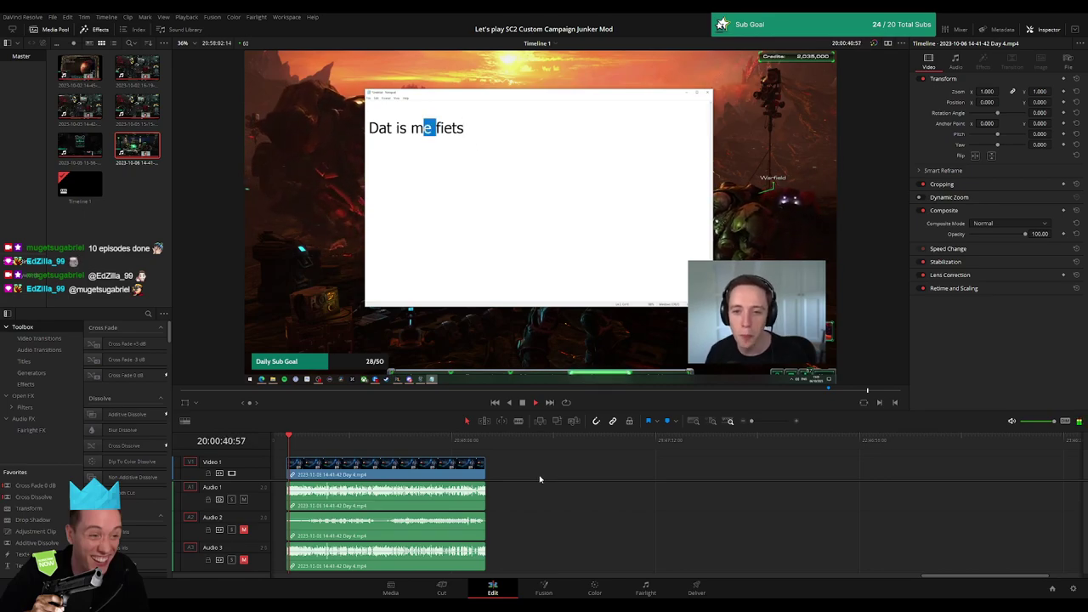
pyautogui.moveTo(751, 421); pyautogui.dragTo(764, 422)
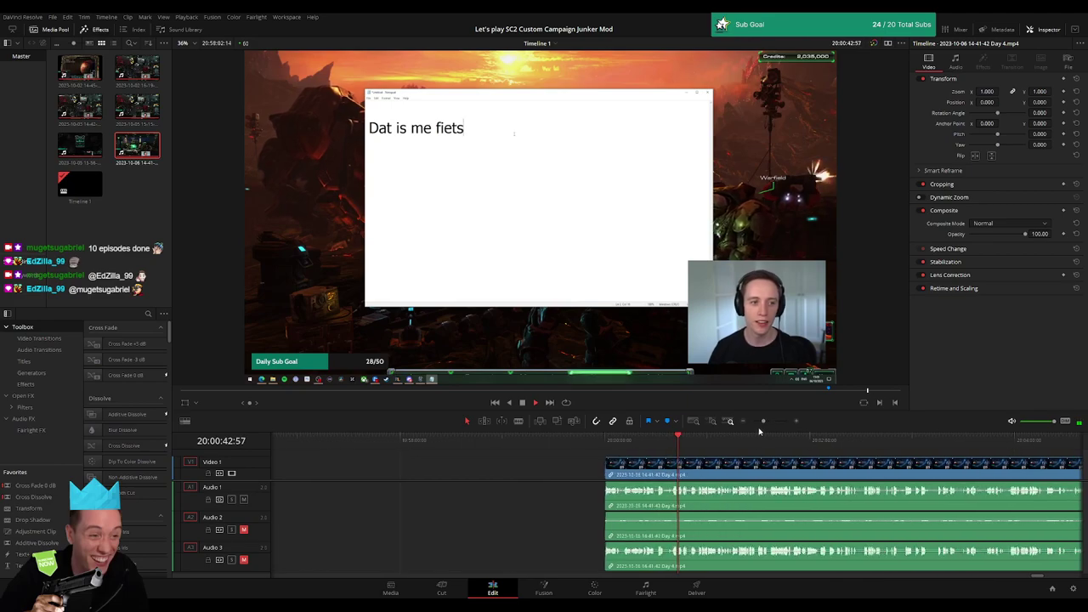
pyautogui.click(870, 458)
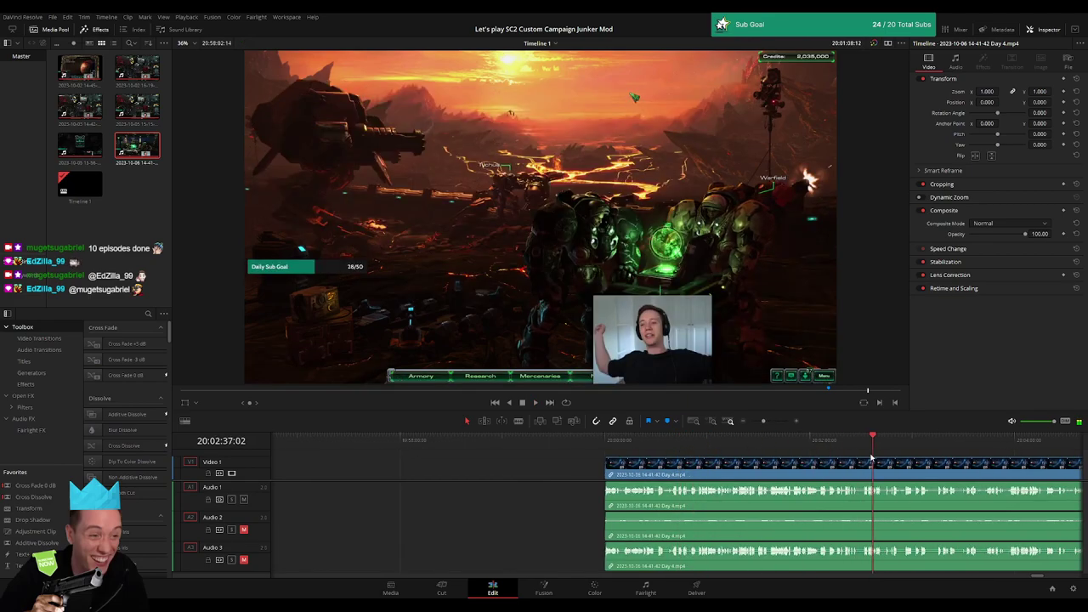
pyautogui.scroll(-3, 870, 458)
pyautogui.click(697, 447)
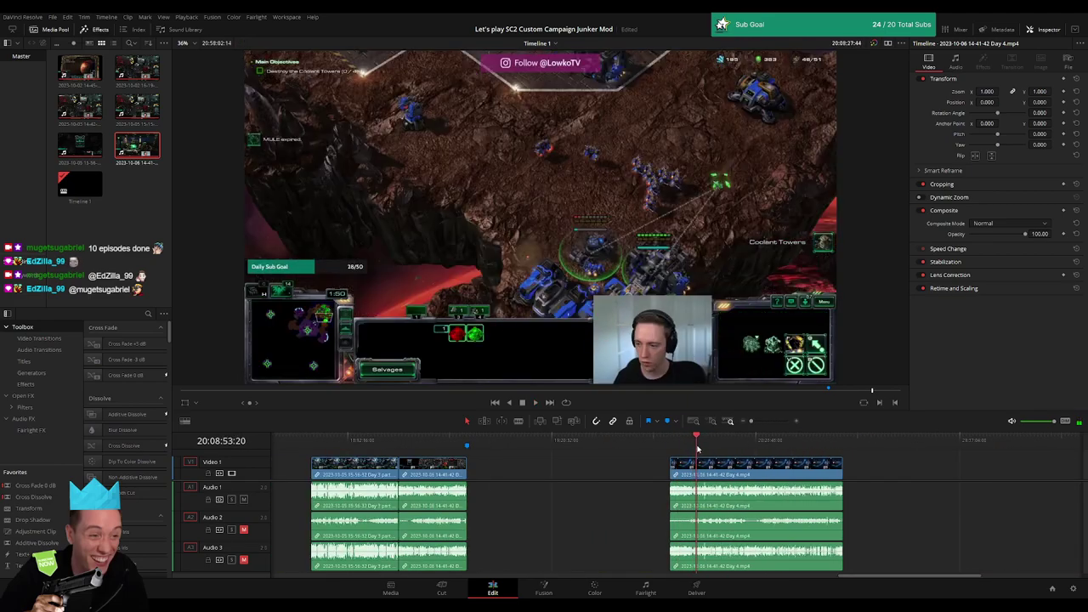
pyautogui.moveTo(697, 448); pyautogui.dragTo(746, 446)
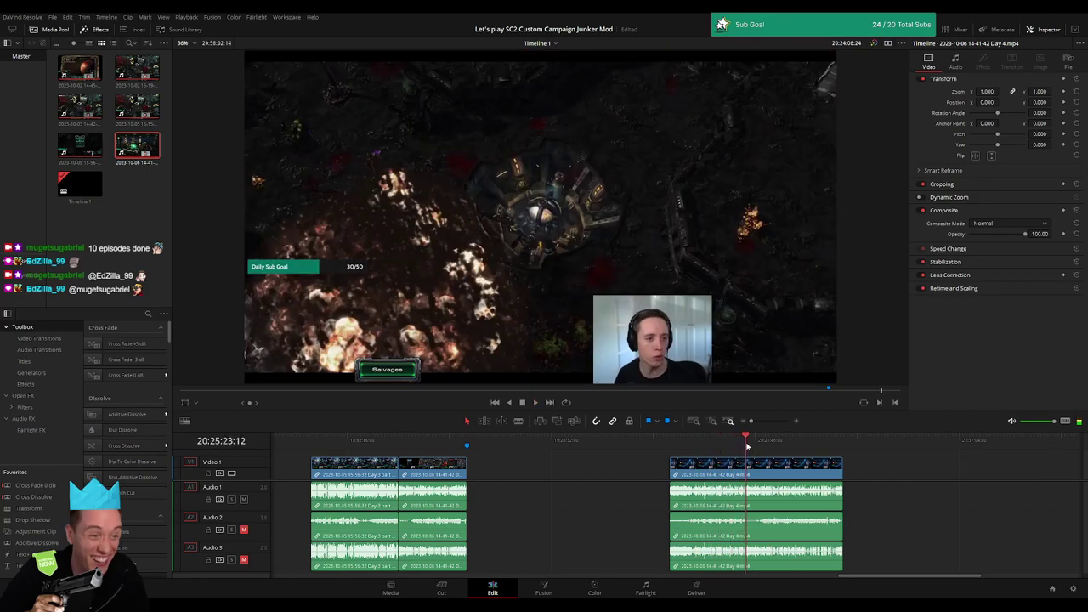
# - Play and scrub toward the Day 4 ending around the closing Raynor cinematic
pyautogui.press('space')
pyautogui.hscroll(3, 565, 454)
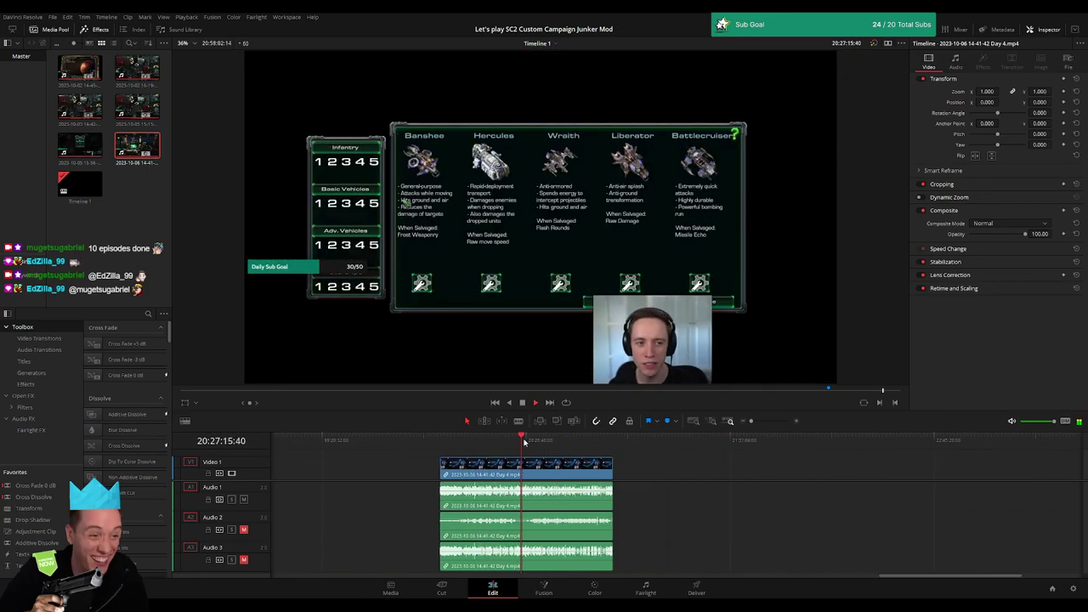
pyautogui.moveTo(524, 441)
pyautogui.mouseDown()
pyautogui.moveTo(606, 445)
pyautogui.moveTo(604, 457)
pyautogui.moveTo(603, 440)
pyautogui.mouseUp()
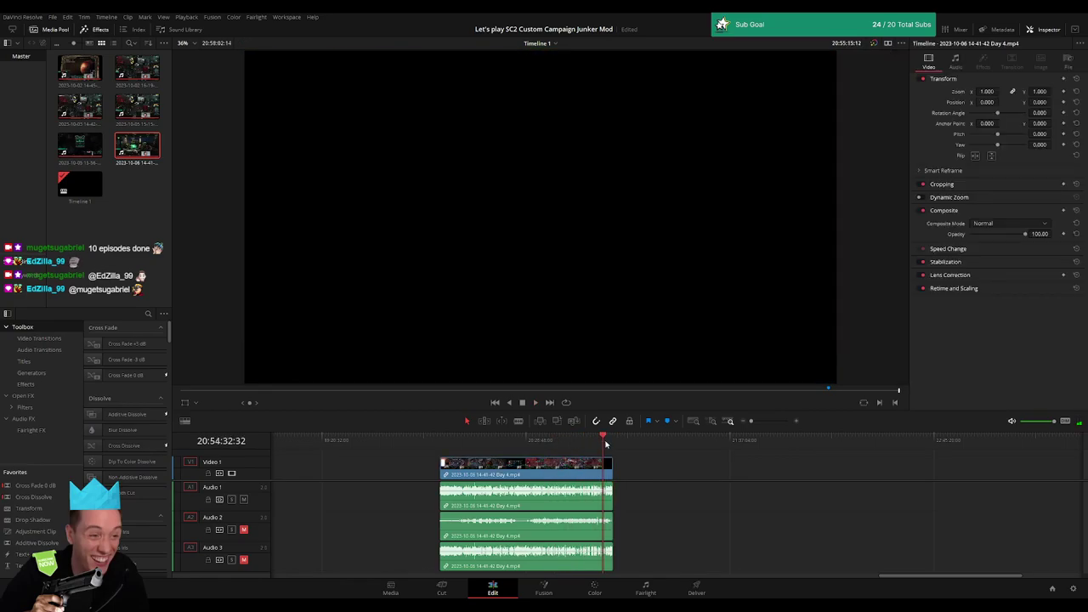
pyautogui.press('space')
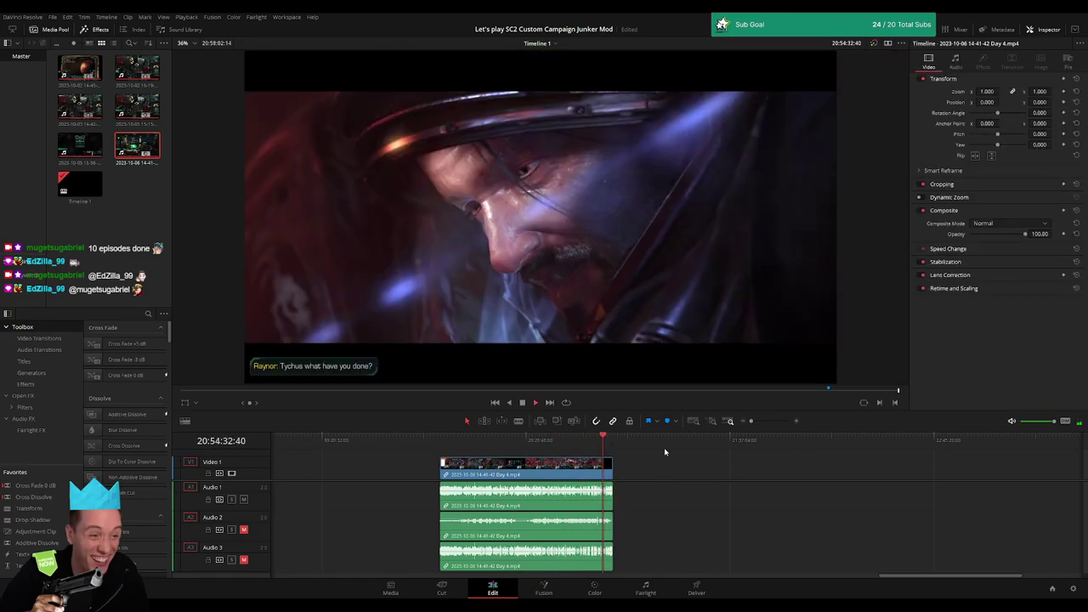
pyautogui.moveTo(757, 425); pyautogui.dragTo(765, 422)
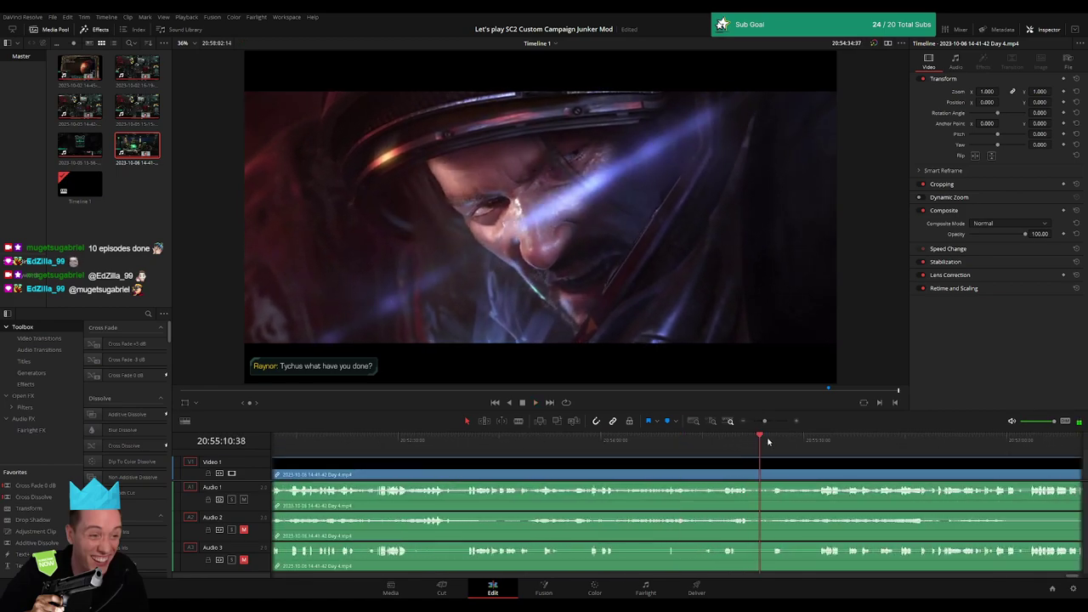
pyautogui.scroll(-3, 620, 461)
# - Trim the Day 4 audio and video tails back to just before the Wings of Liberty Completed screen
pyautogui.moveTo(510, 440); pyautogui.dragTo(687, 443)
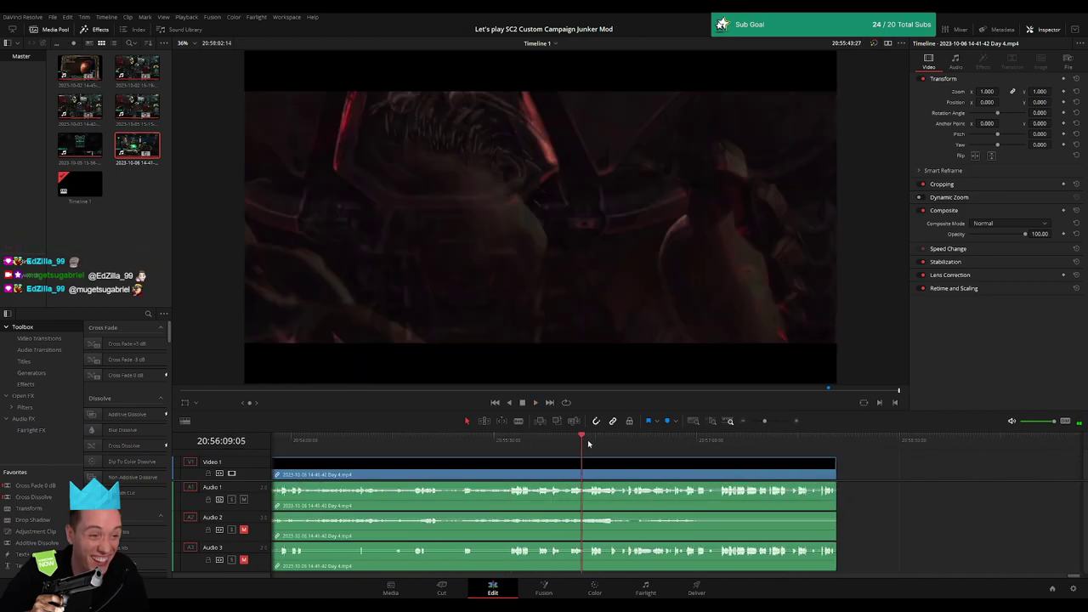
pyautogui.click(677, 441)
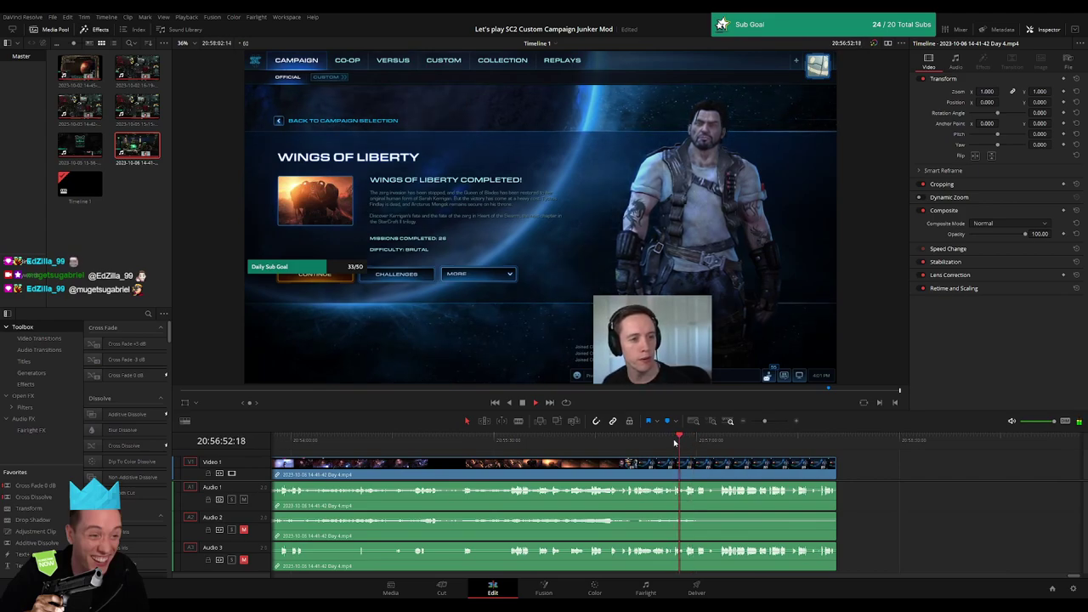
pyautogui.moveTo(676, 442); pyautogui.dragTo(625, 446)
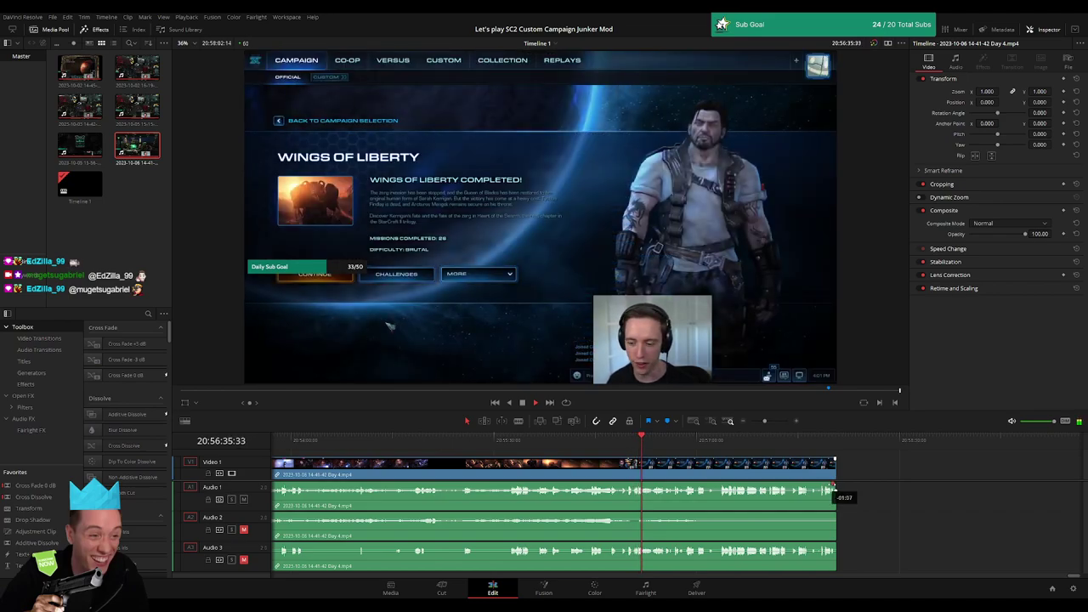
pyautogui.moveTo(834, 513); pyautogui.dragTo(834, 531)
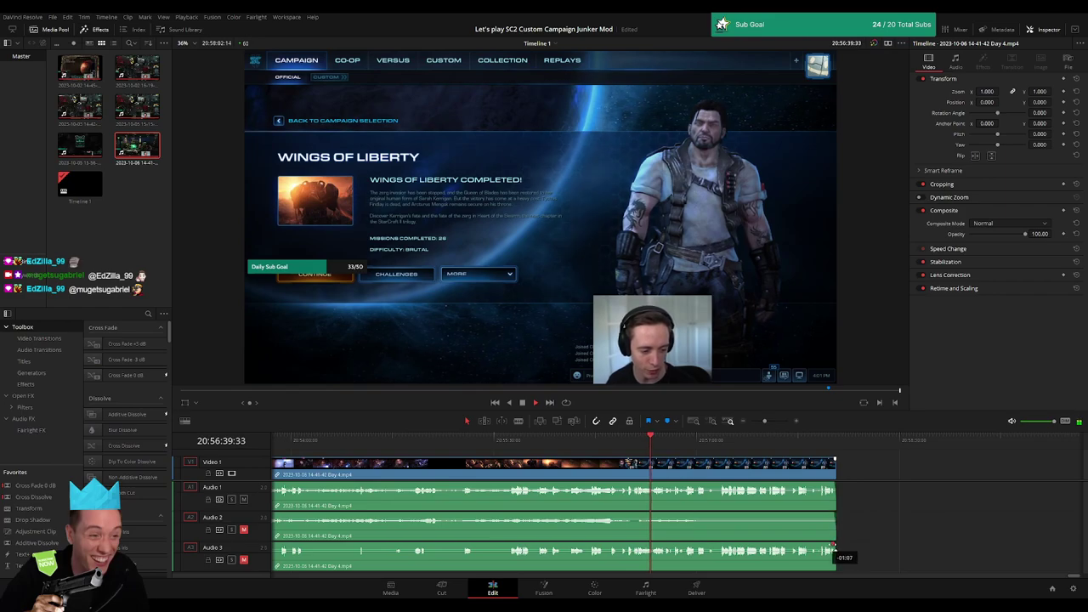
pyautogui.moveTo(834, 464); pyautogui.dragTo(834, 464)
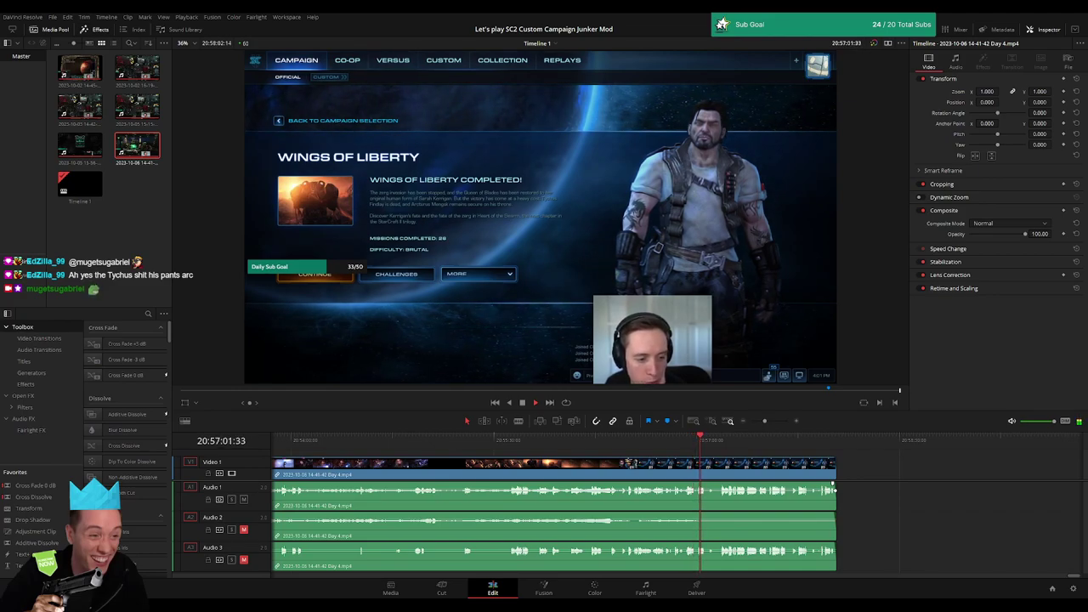
pyautogui.scroll(-2, 688, 479)
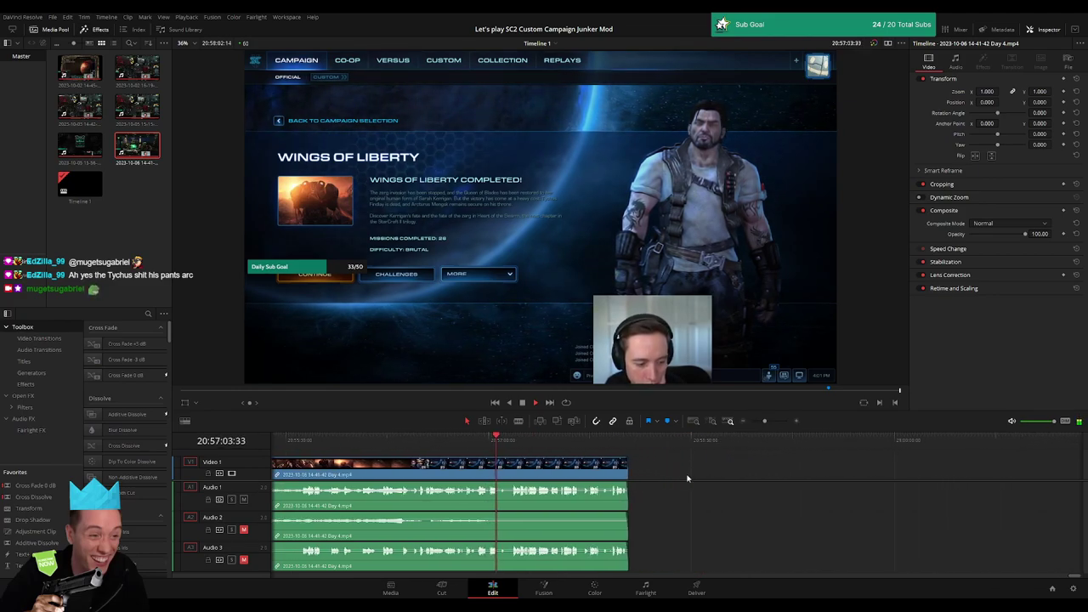
# - Shorten the Video 1 Day 4 clip by about 01:04 at its end
pyautogui.hotkey('ctrl', '=')
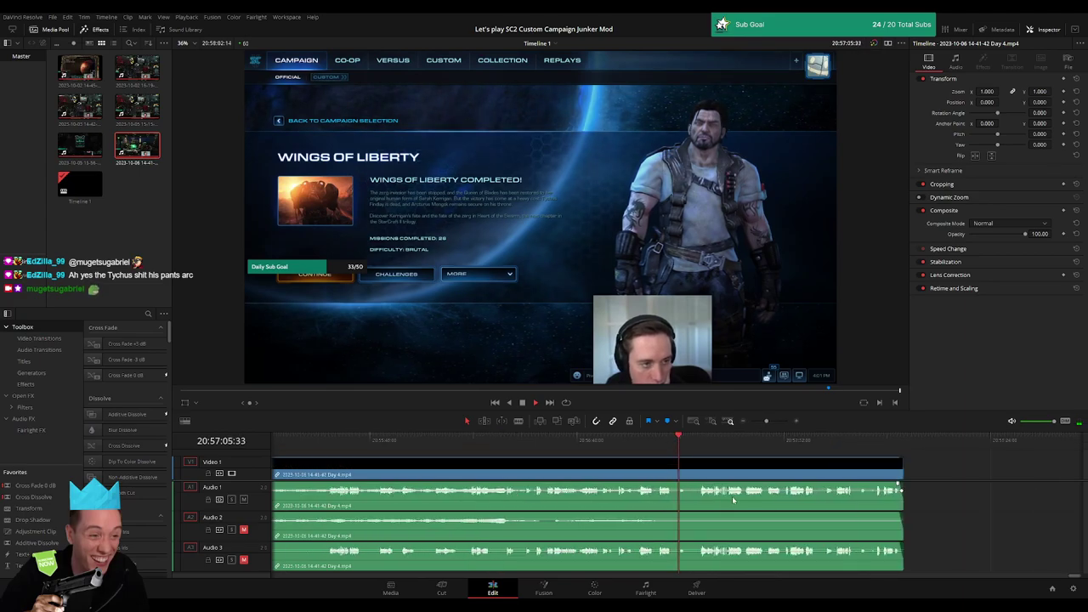
pyautogui.click(752, 446)
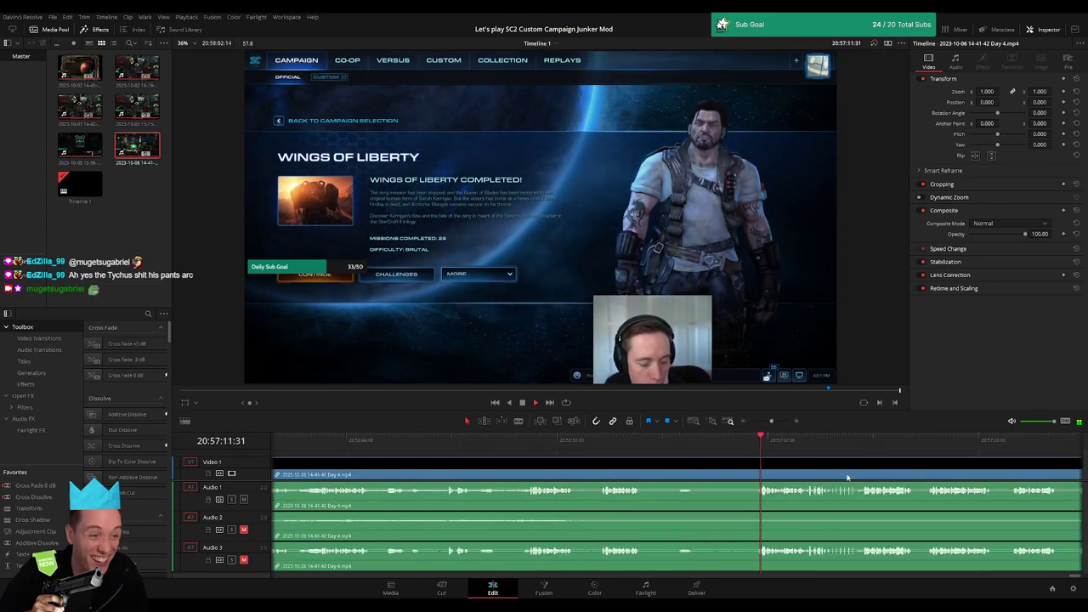
pyautogui.hscroll(3, 663, 450)
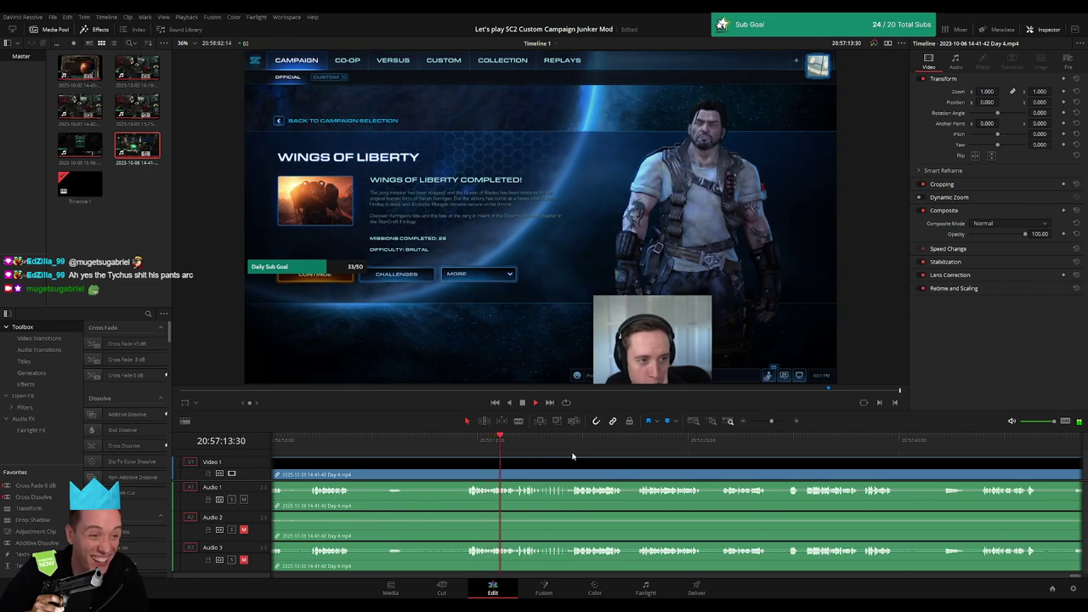
pyautogui.hscroll(2, 544, 455)
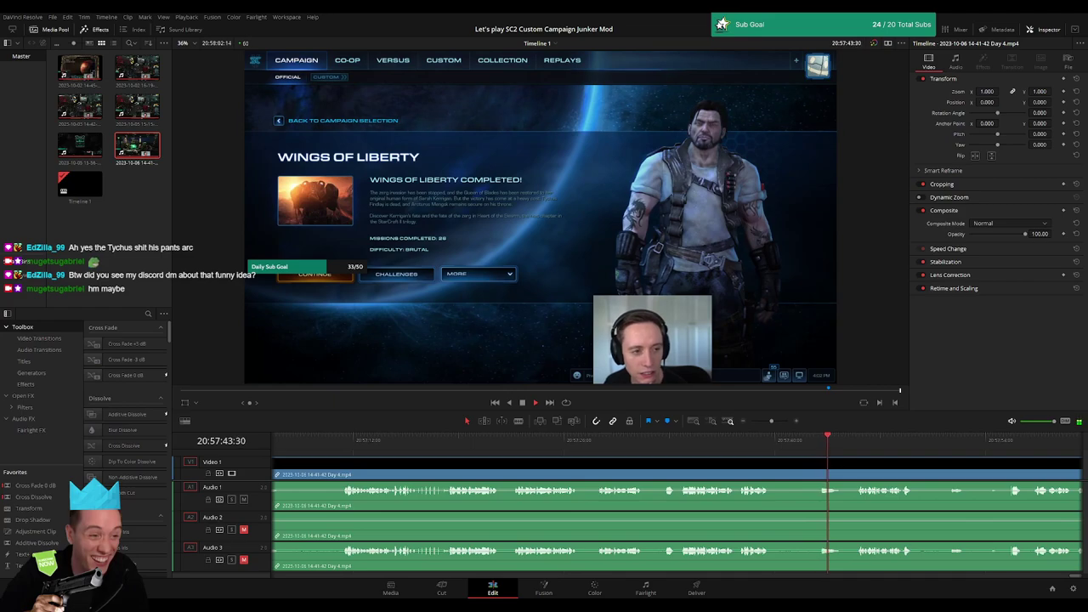
pyautogui.hscroll(5, 889, 460)
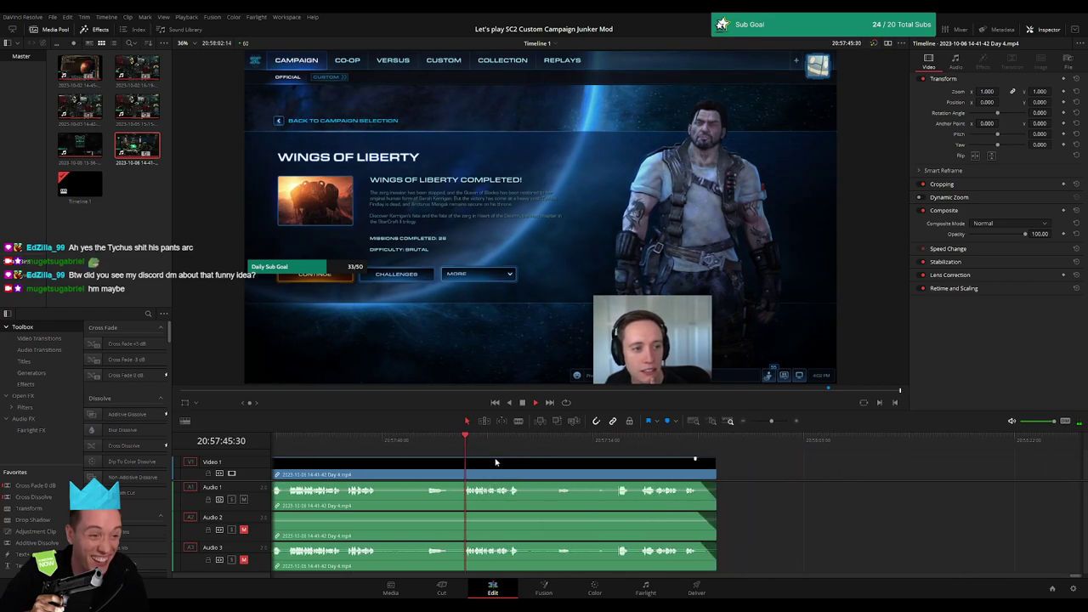
pyautogui.moveTo(695, 460); pyautogui.dragTo(750, 462)
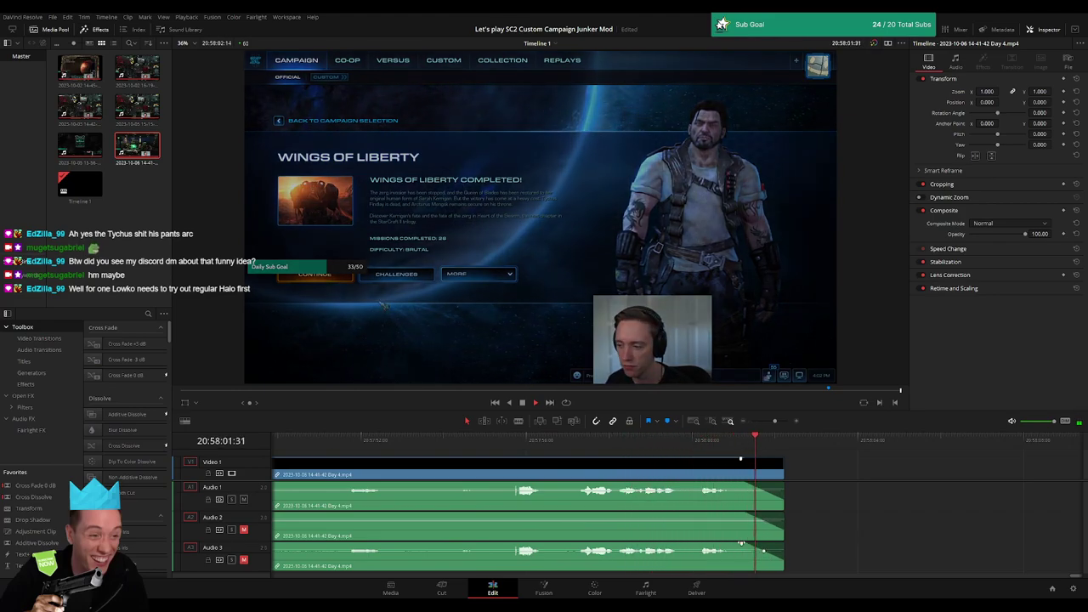
# - Add a marker named '11 episodes' at the end of the final Day 4 clip
pyautogui.moveTo(770, 423); pyautogui.dragTo(751, 423)
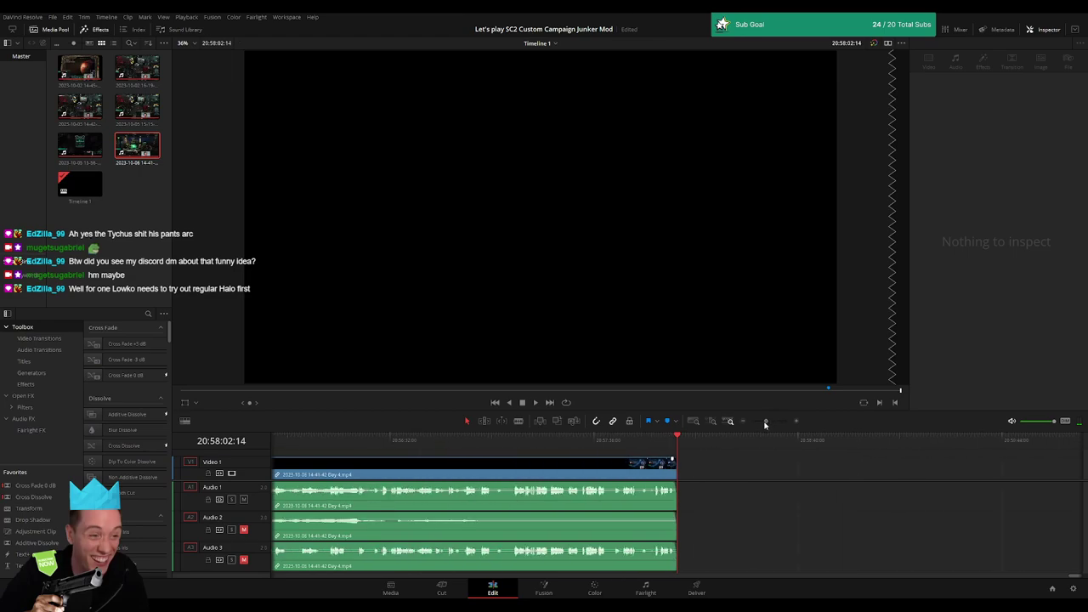
pyautogui.hscroll(-1, 455, 448)
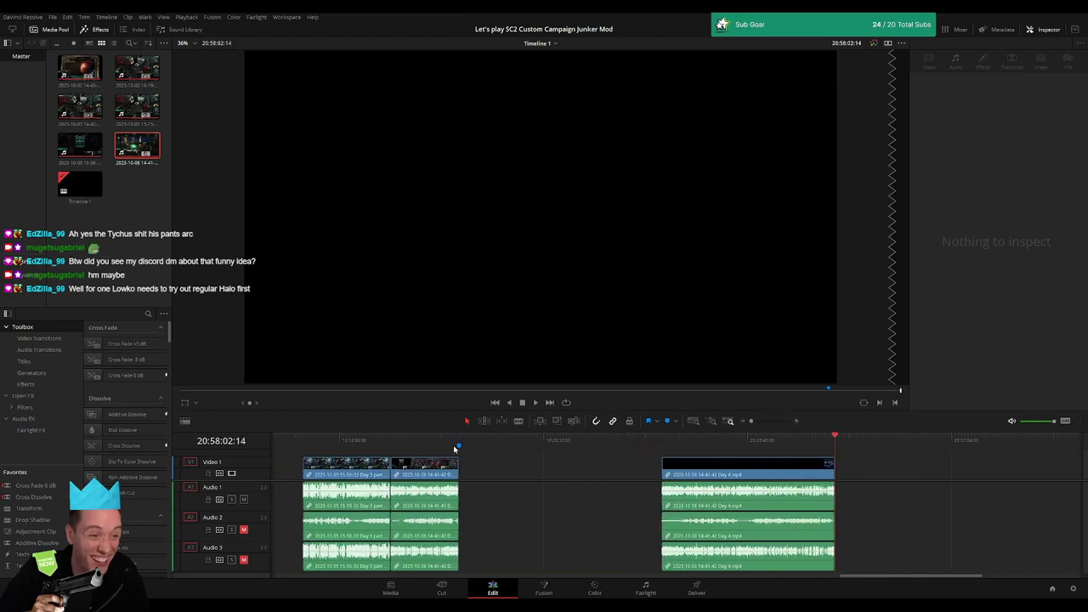
pyautogui.press('m')
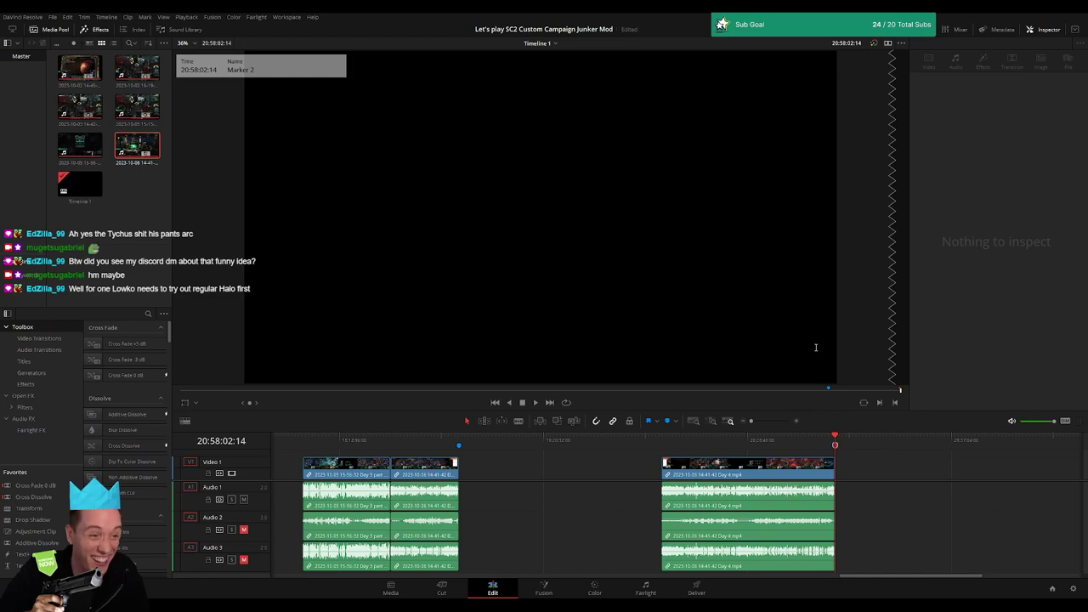
pyautogui.write('11 episodes')
pyautogui.press('Return')
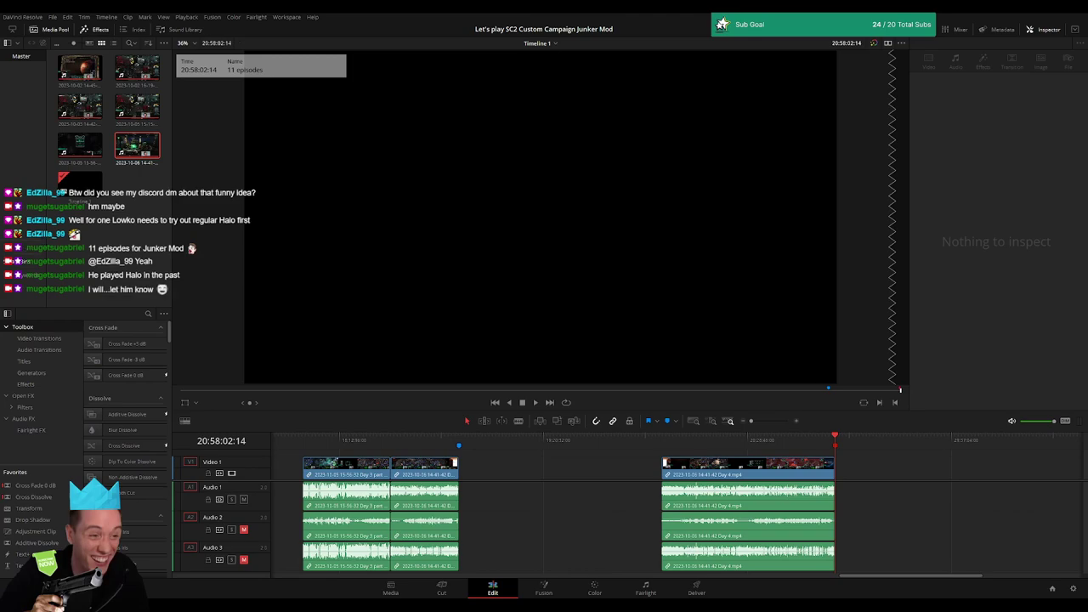
pyautogui.click(553, 468)
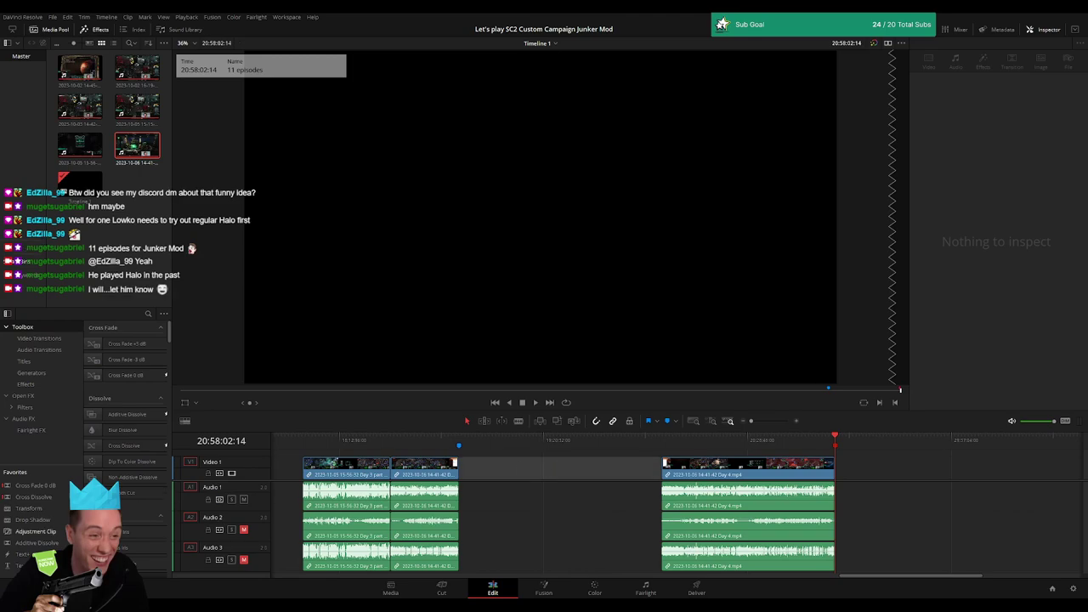